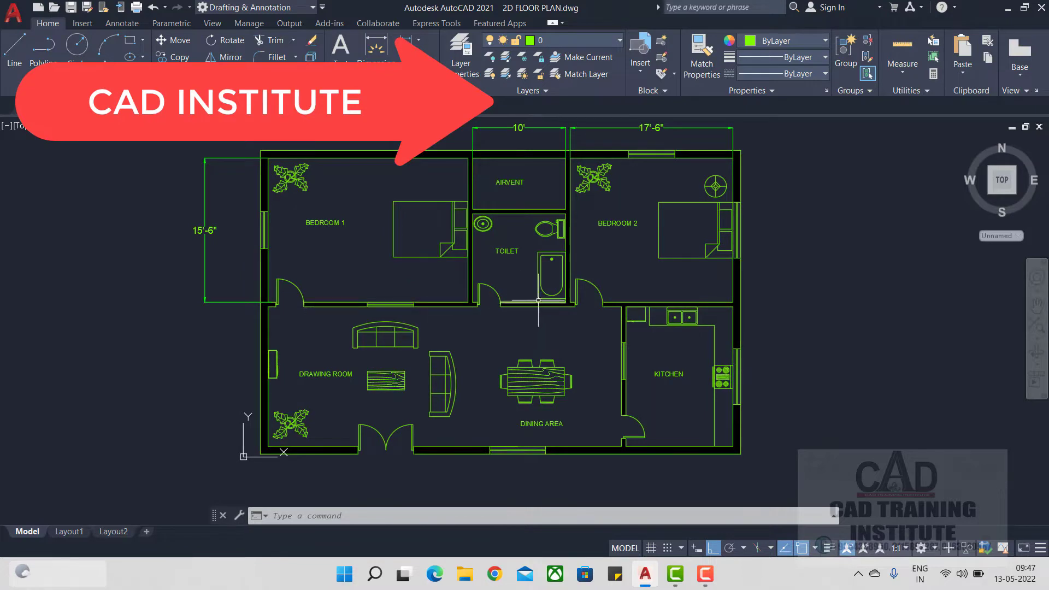
Set the drawing's insertion scale units to Inches, keeping the Architectural length type
scroll(519, 328, "down", 2)
scroll(480, 277, "up", 2)
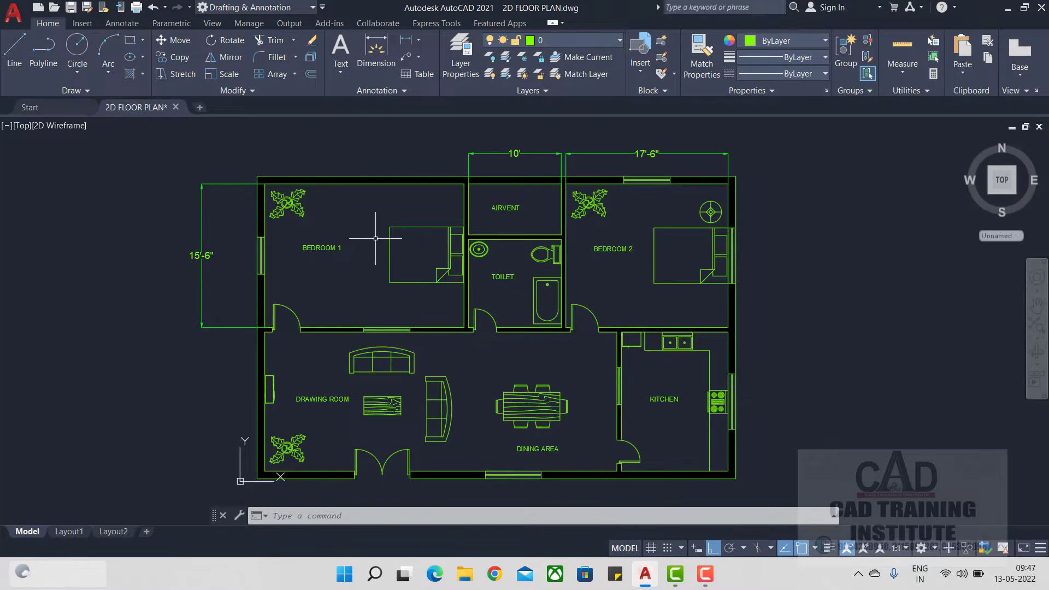
type("un")
key("Return")
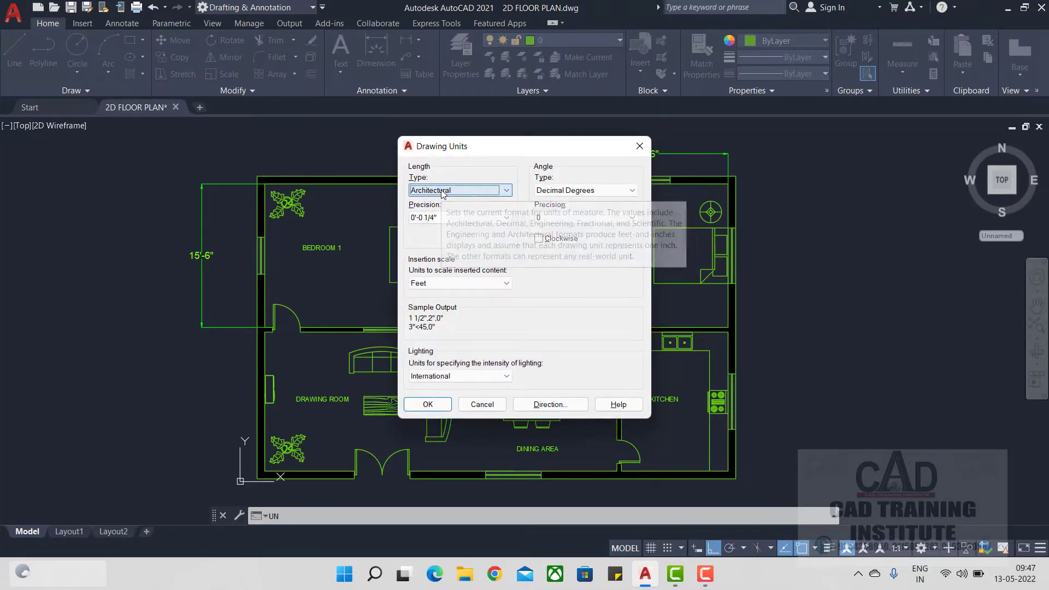
left_click(433, 285)
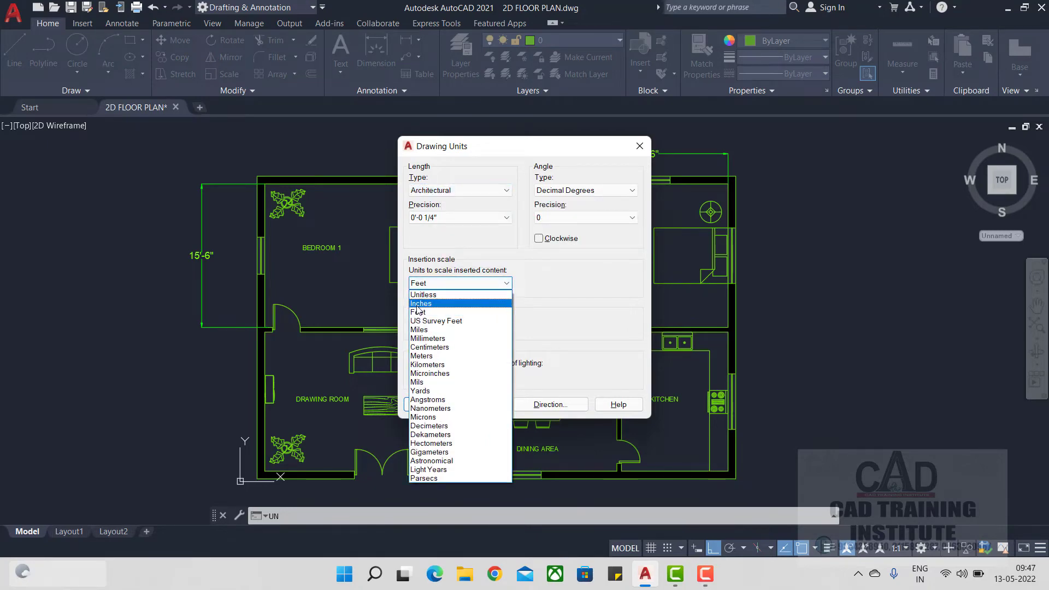
left_click(429, 303)
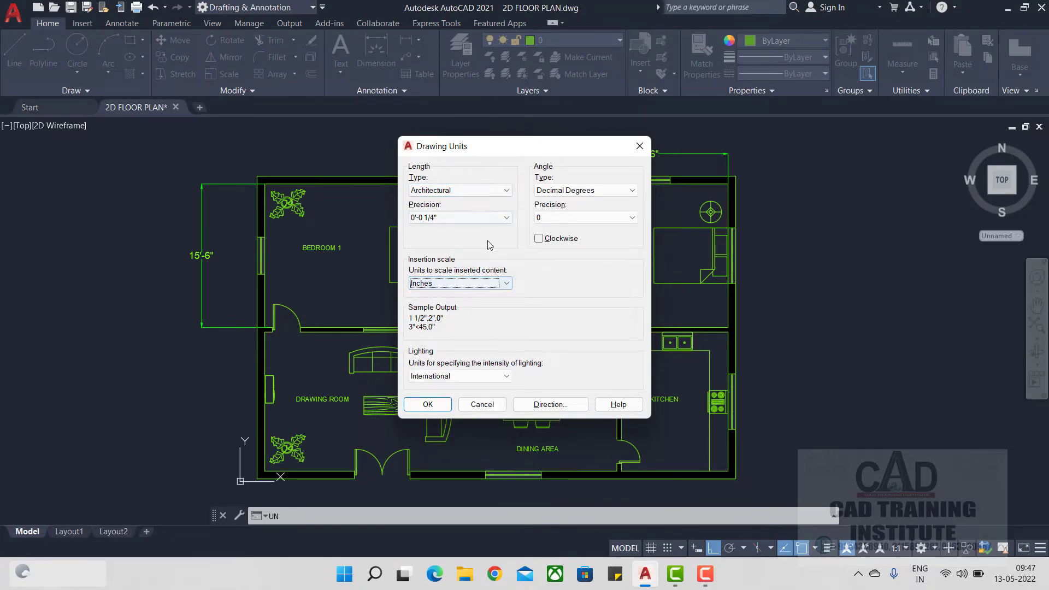
left_click(430, 403)
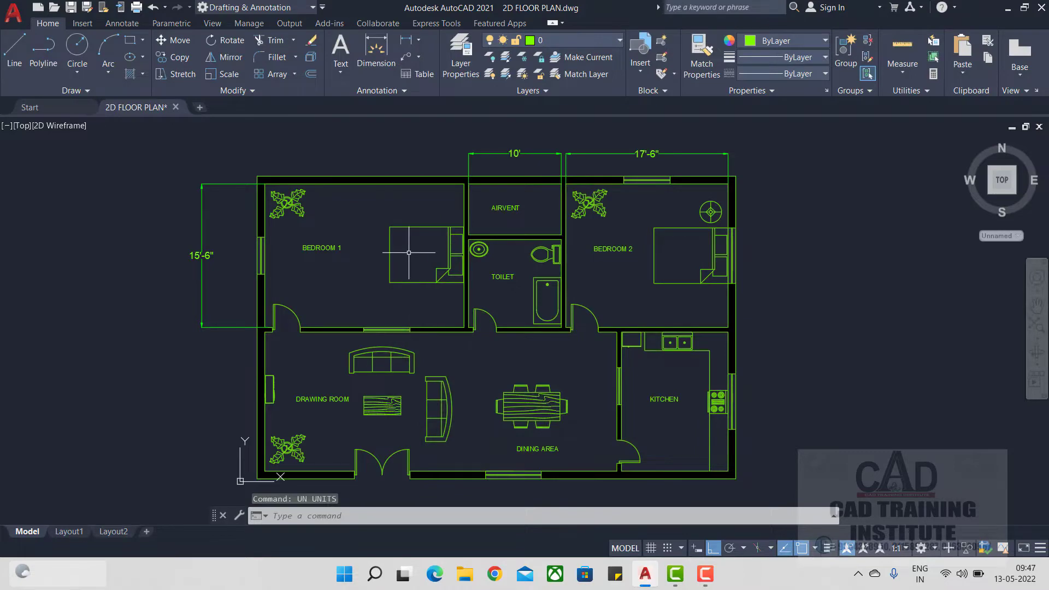
Look at the dimension style list, and recheck the drawing's length type and insertion scale units
type("D")
key("Return")
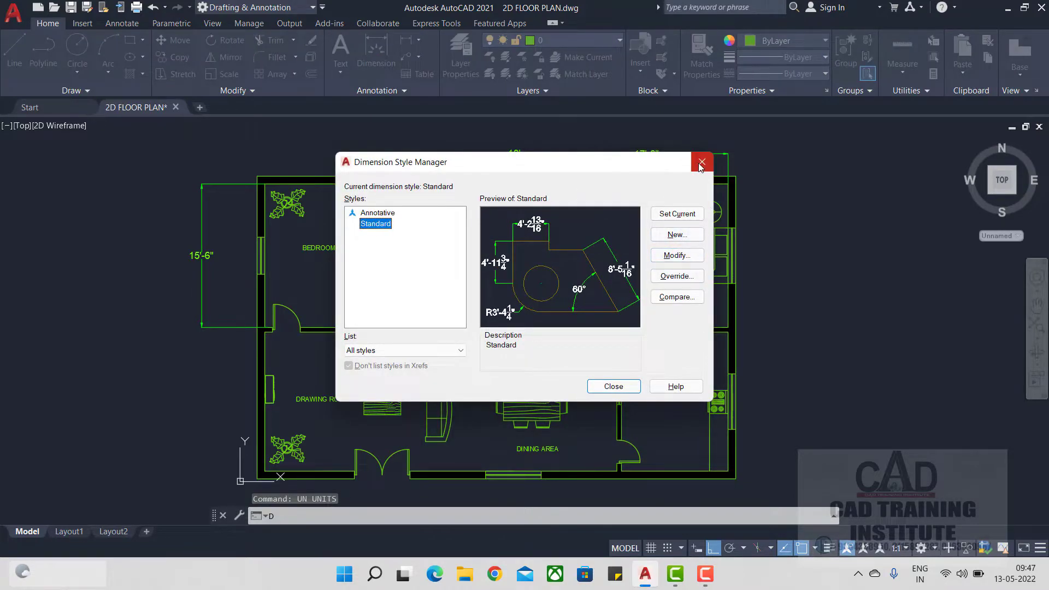
key("Escape")
type("u")
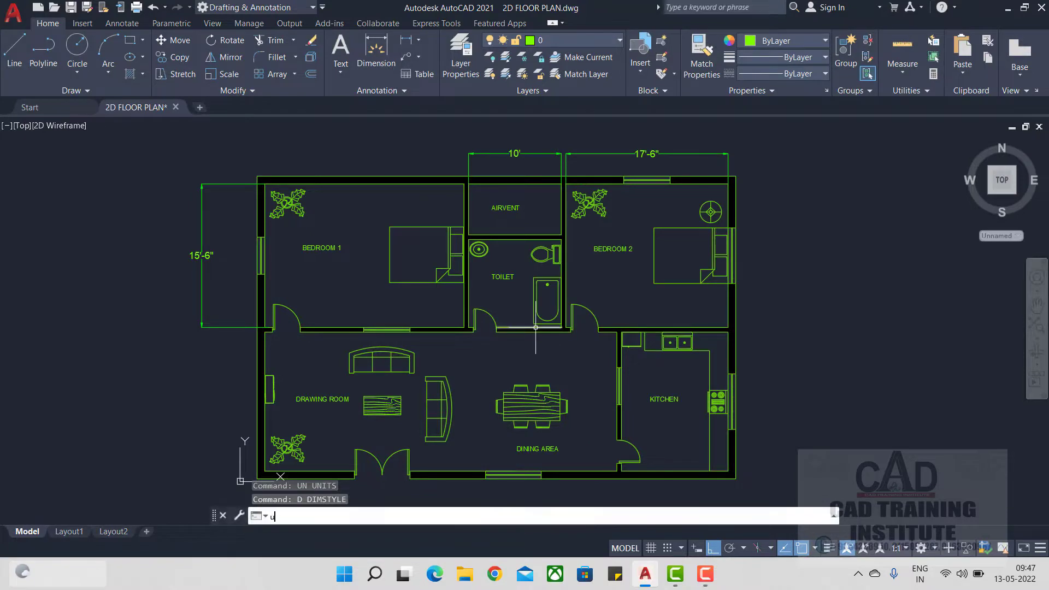
key("Return")
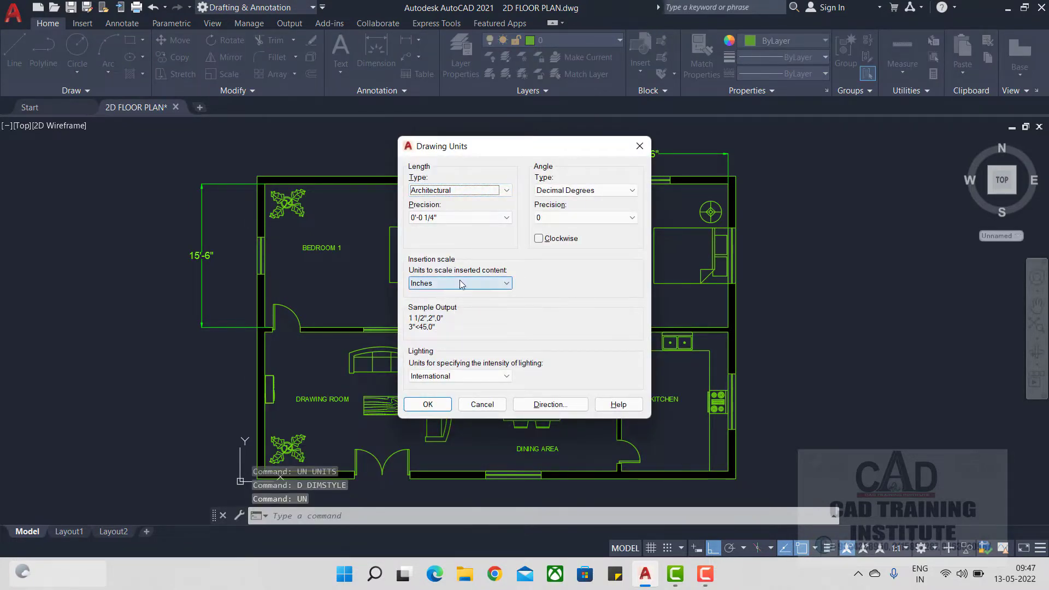
left_click(639, 146)
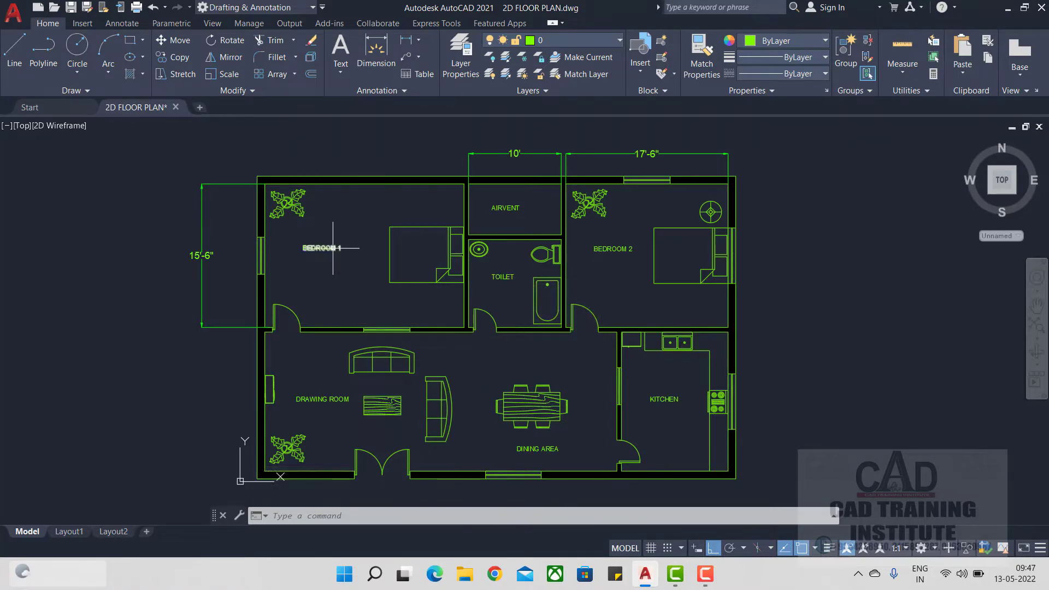
left_click(13, 12)
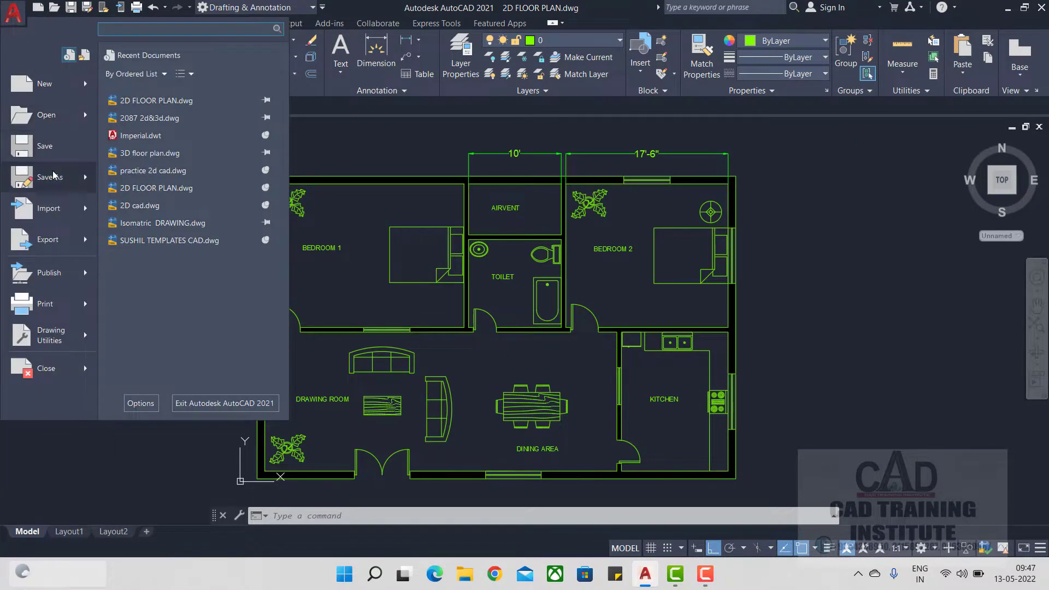
mouse_move(50, 185)
left_click(793, 241)
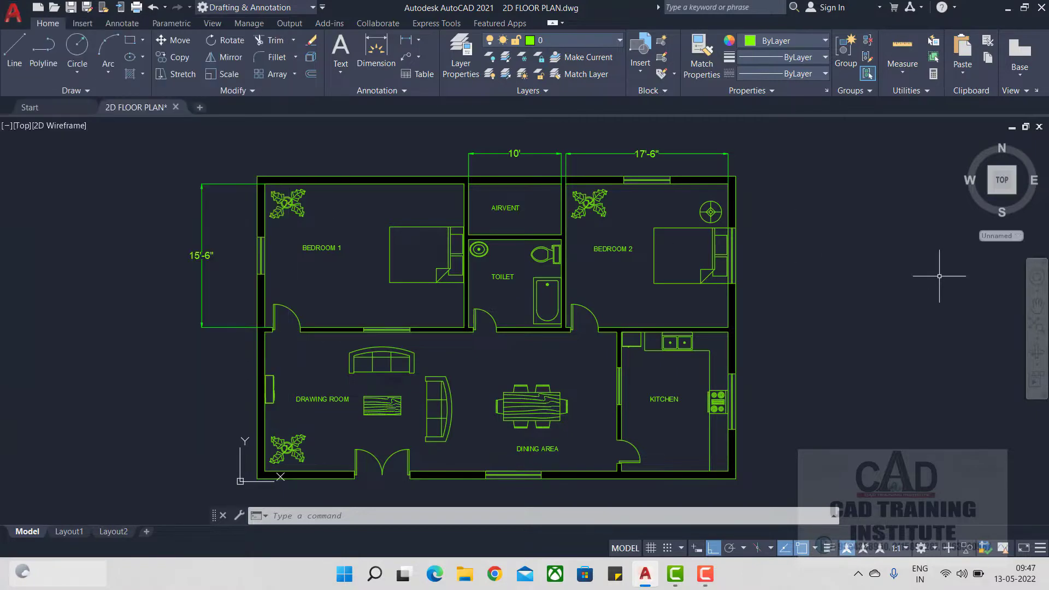
scroll(792, 328, "down", 4)
scroll(685, 336, "up", 3)
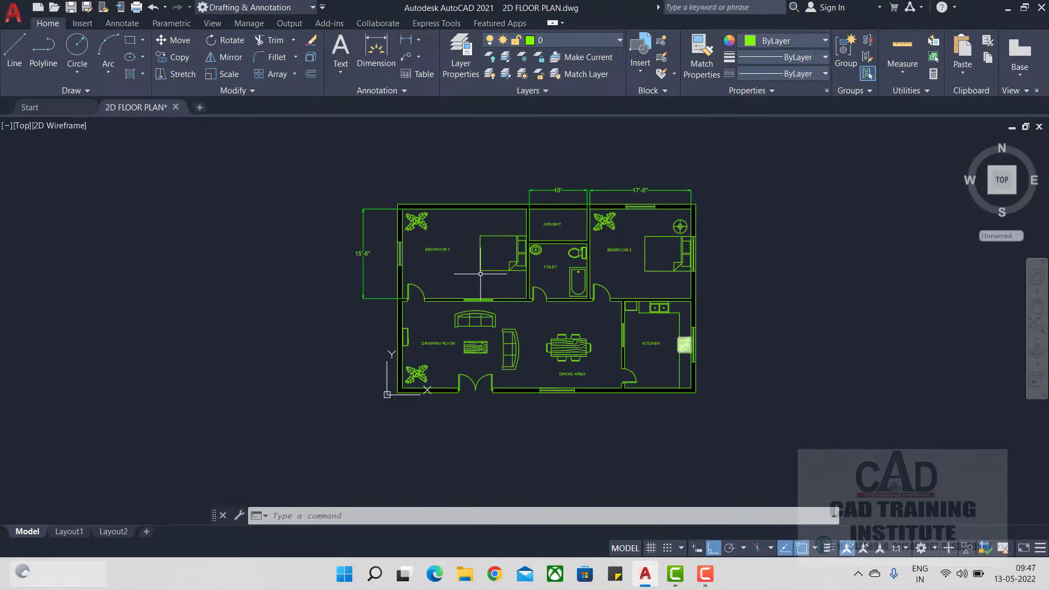
Save the drawing to the Desktop as 2D FLOOR PLAN in AutoCAD 2018 Drawing (*.dwg) format and dismiss the web app notice
left_click(13, 13)
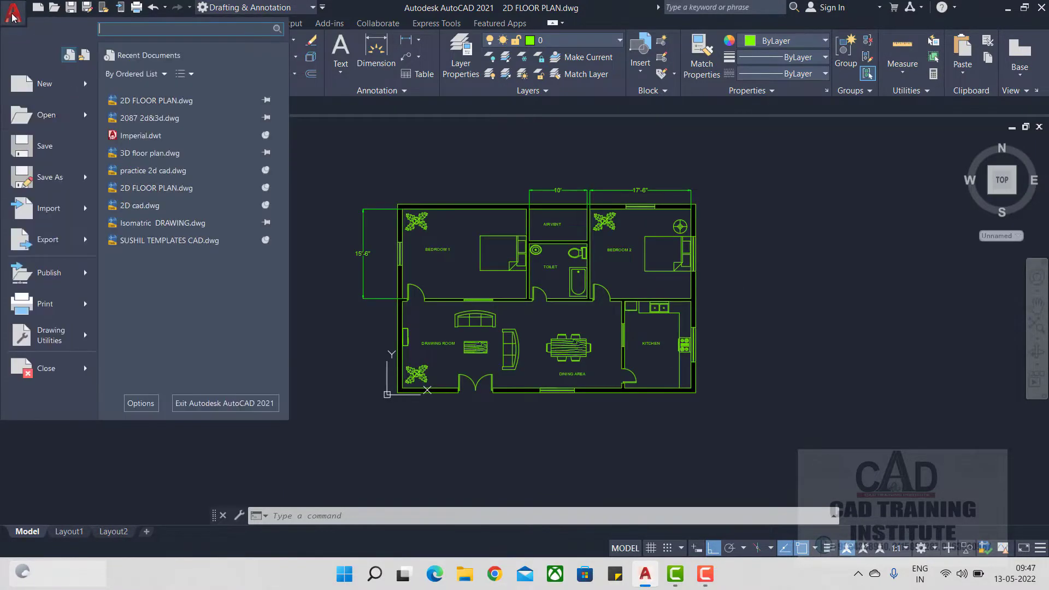
left_click(52, 181)
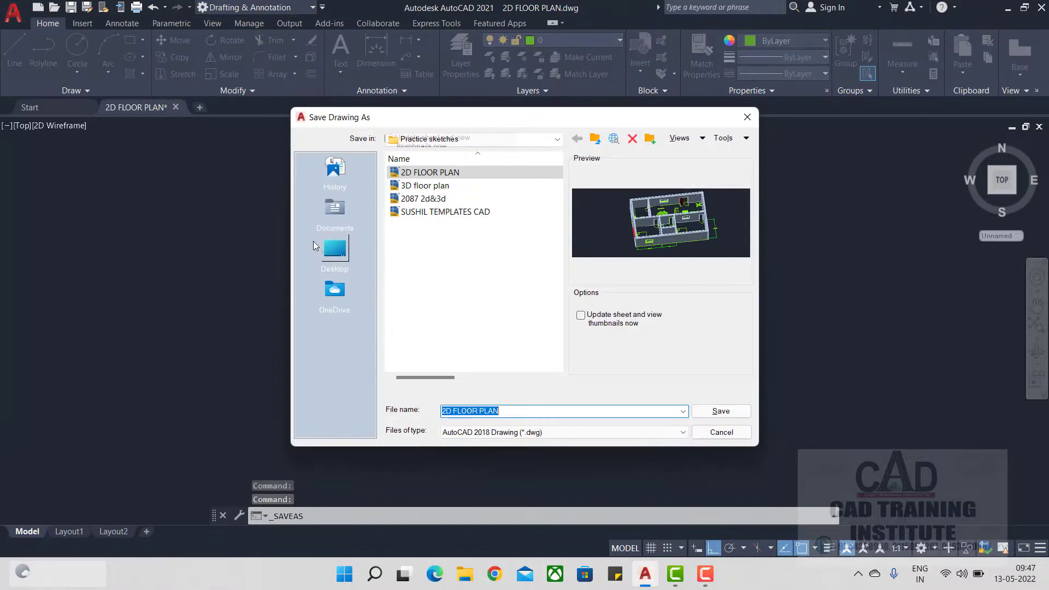
left_click(325, 264)
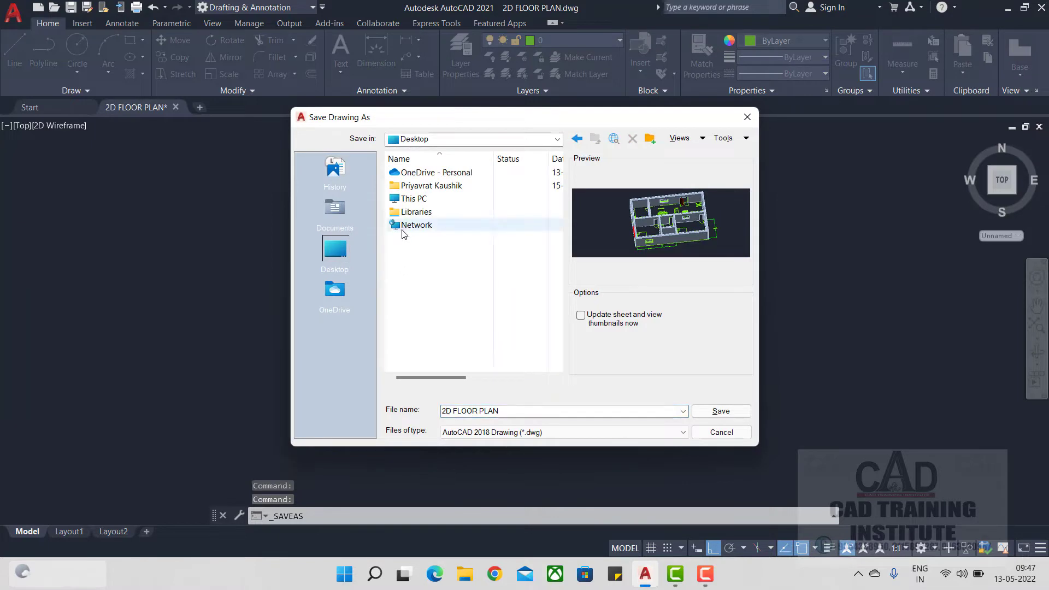
left_click(520, 410)
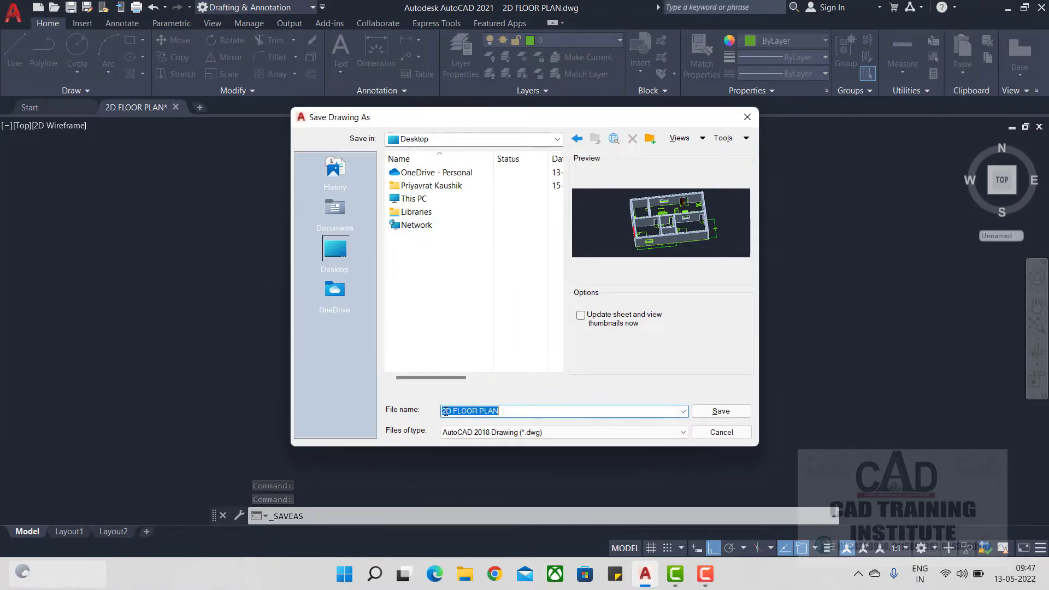
left_click(530, 410)
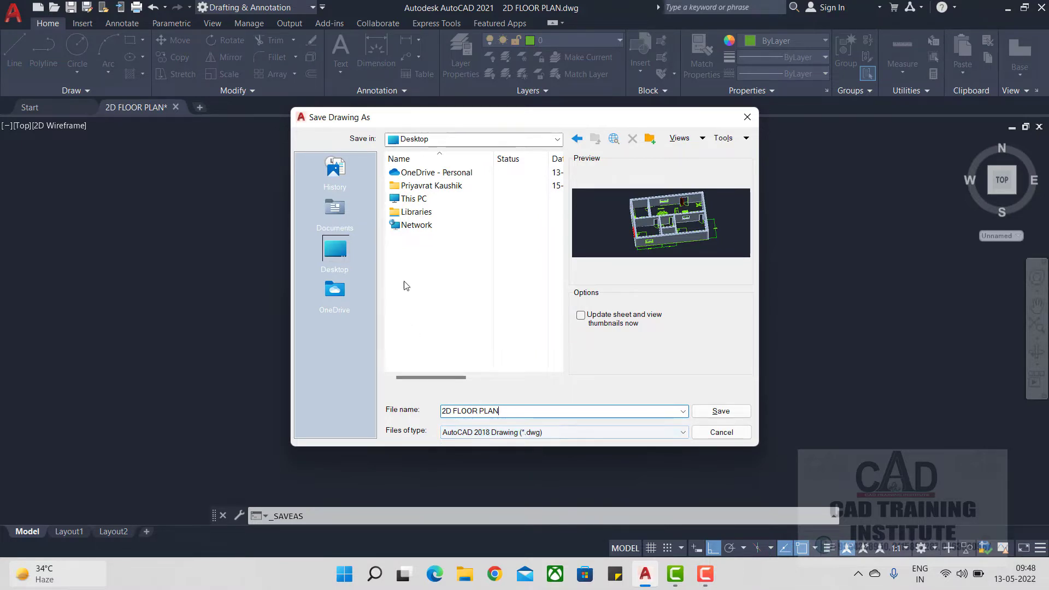
left_click(719, 414)
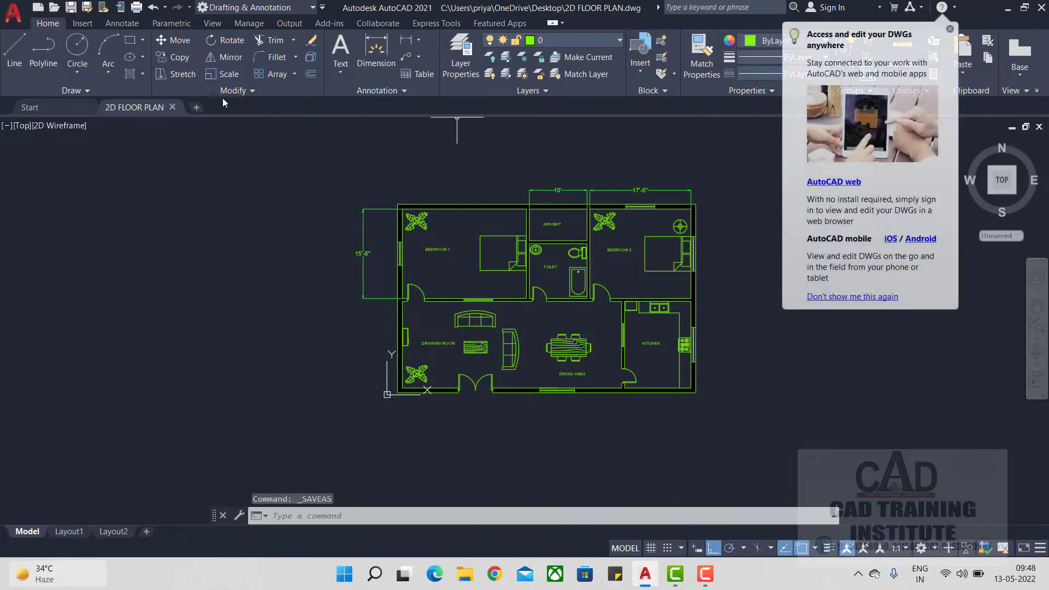
left_click(949, 30)
Turn off the computer's Wi-Fi connection
left_click(946, 574)
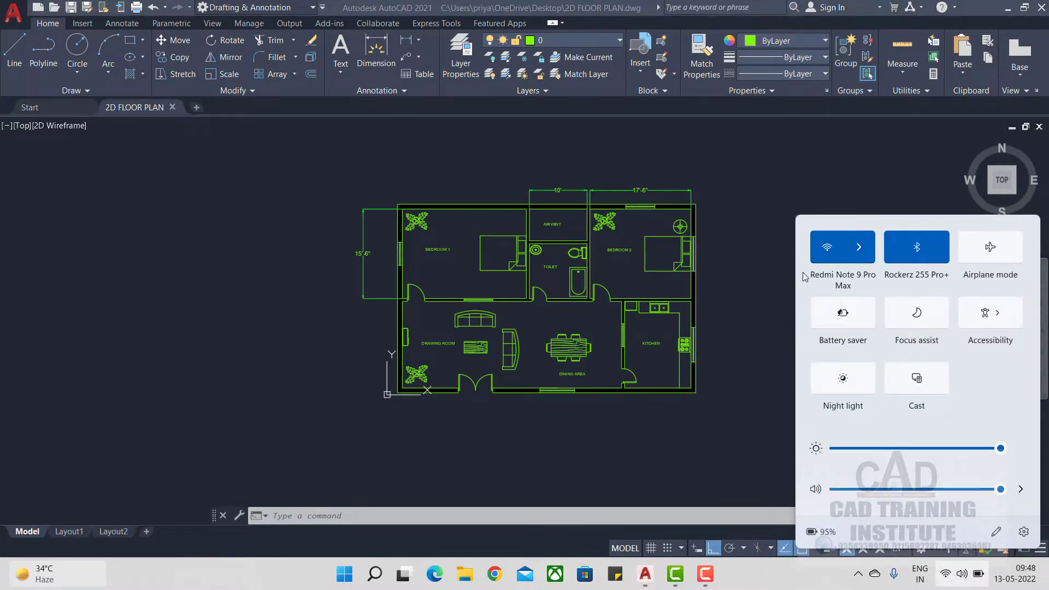
left_click(825, 248)
left_click(781, 273)
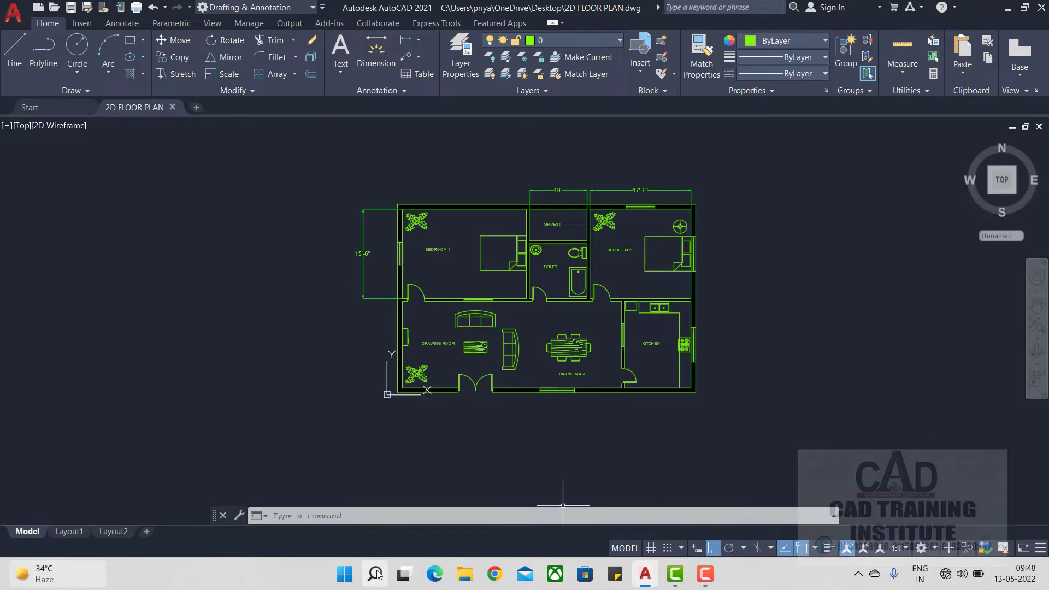
Launch SketchUp Pro 2021 and create a new model from the Simple template in inches
mouse_move(377, 573)
left_click(375, 571)
type("sk")
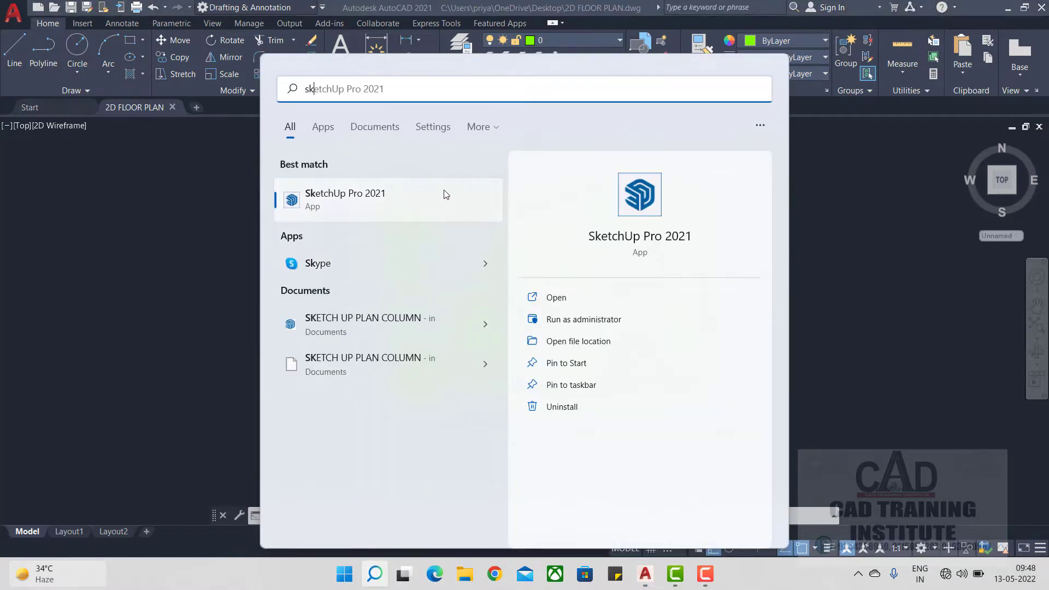
left_click(557, 298)
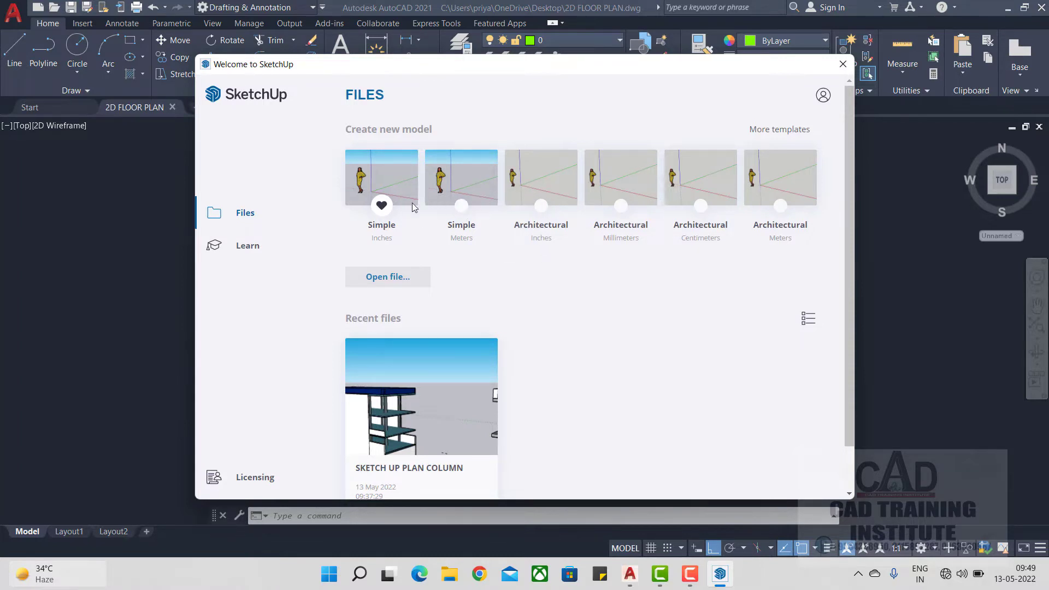
left_click(370, 177)
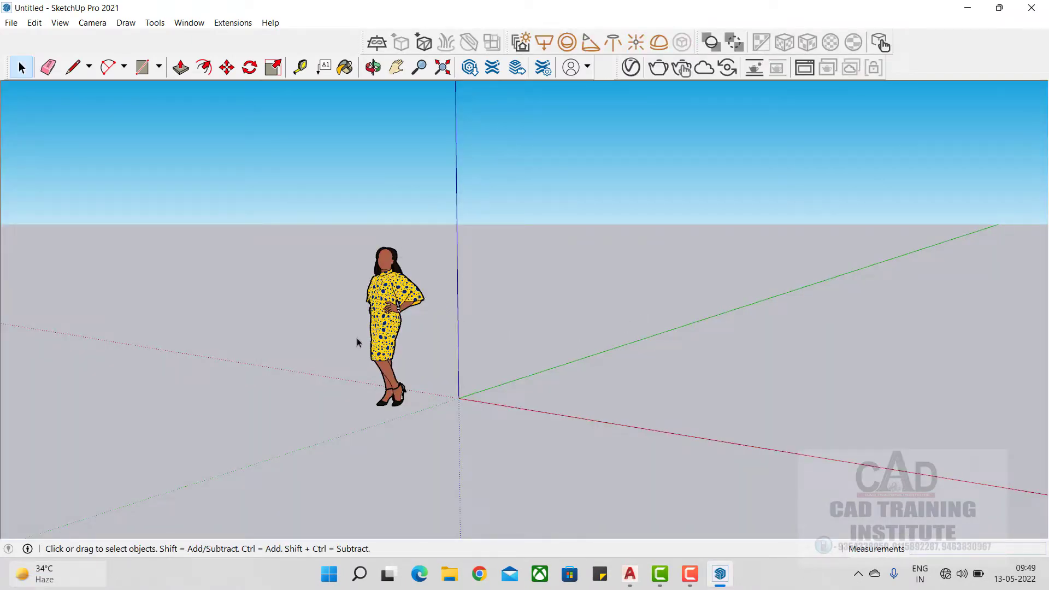
Delete the default human figure standing near the origin
middle_click_drag(327, 362, 468, 319)
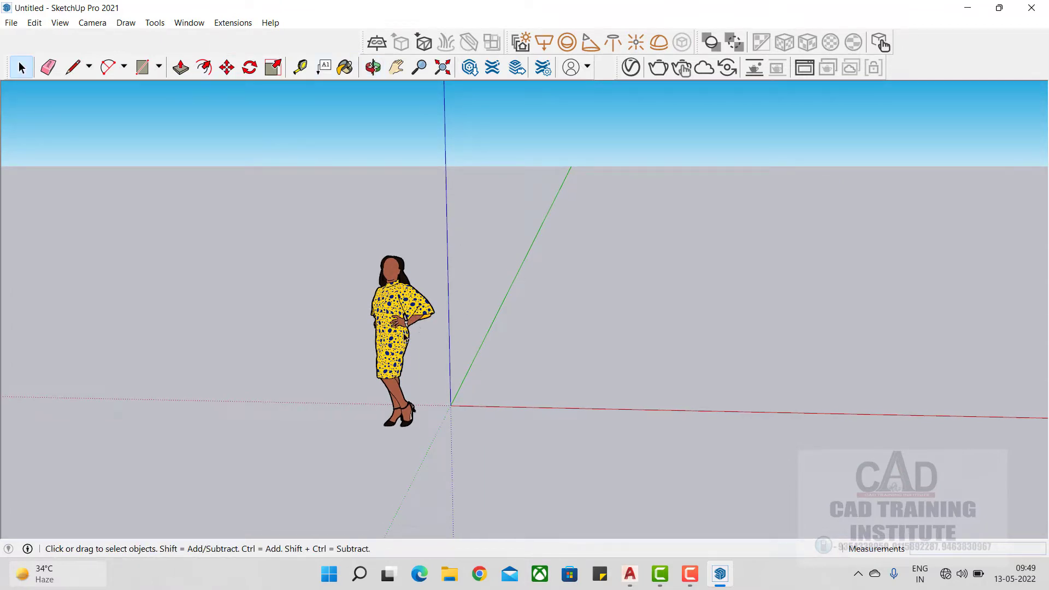
middle_click_drag(334, 362, 397, 260)
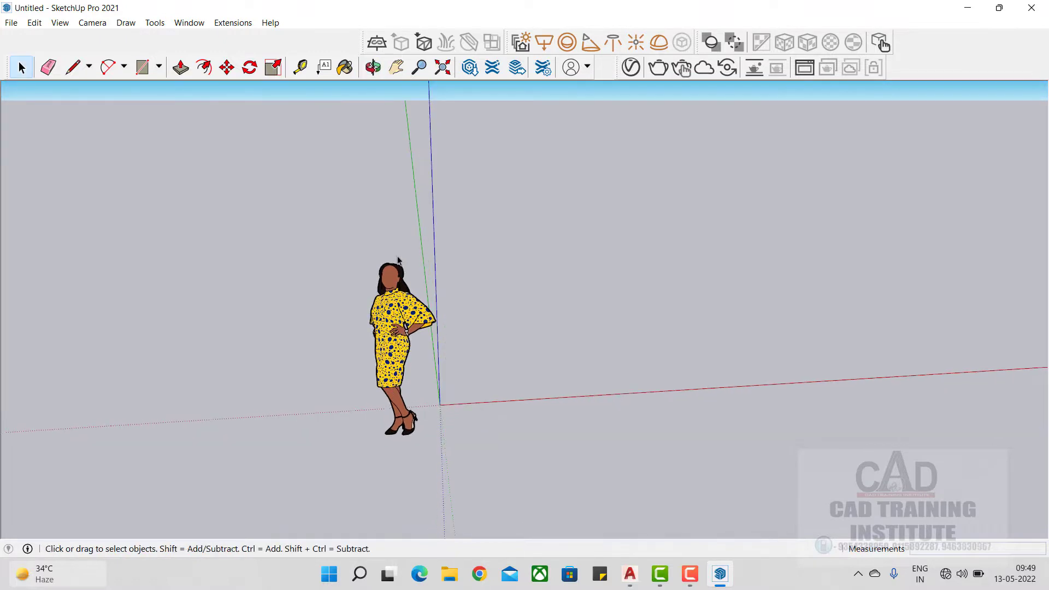
middle_click_drag(414, 378, 458, 385)
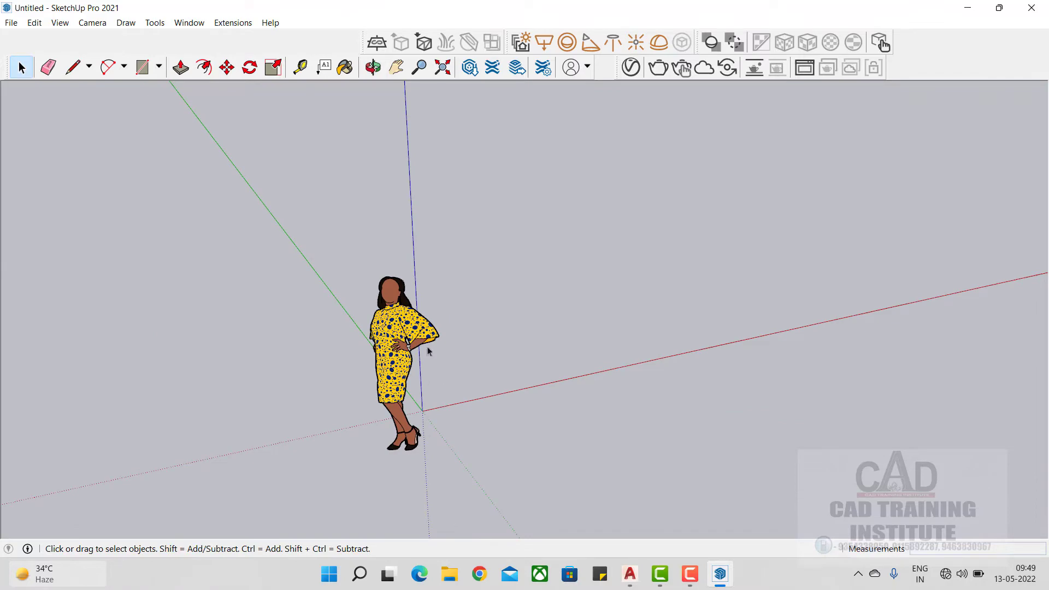
scroll(428, 350, "up", 10)
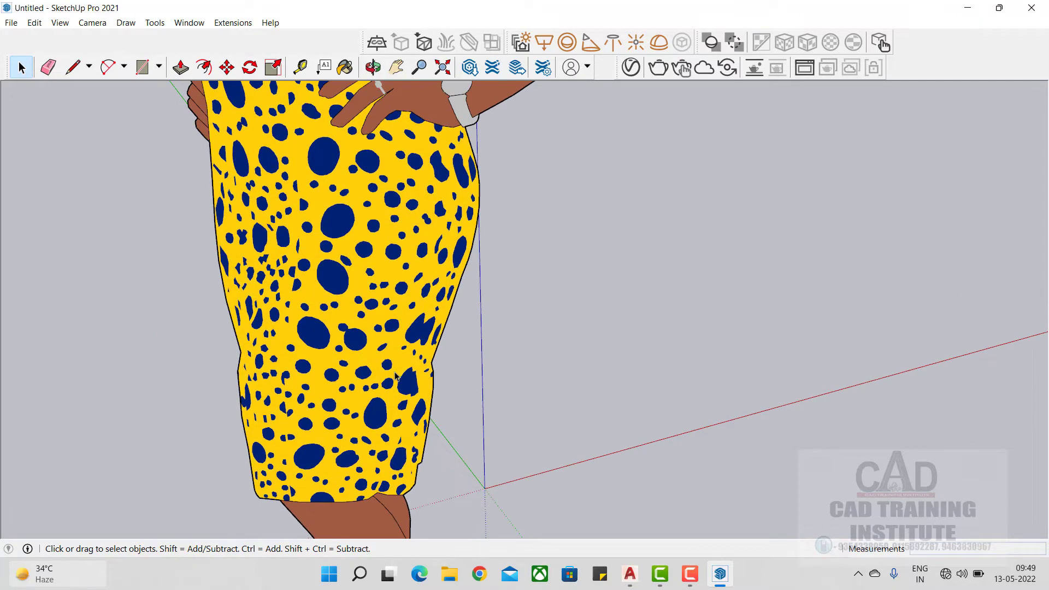
scroll(361, 312, "down", 10)
middle_click_drag(403, 412, 229, 402)
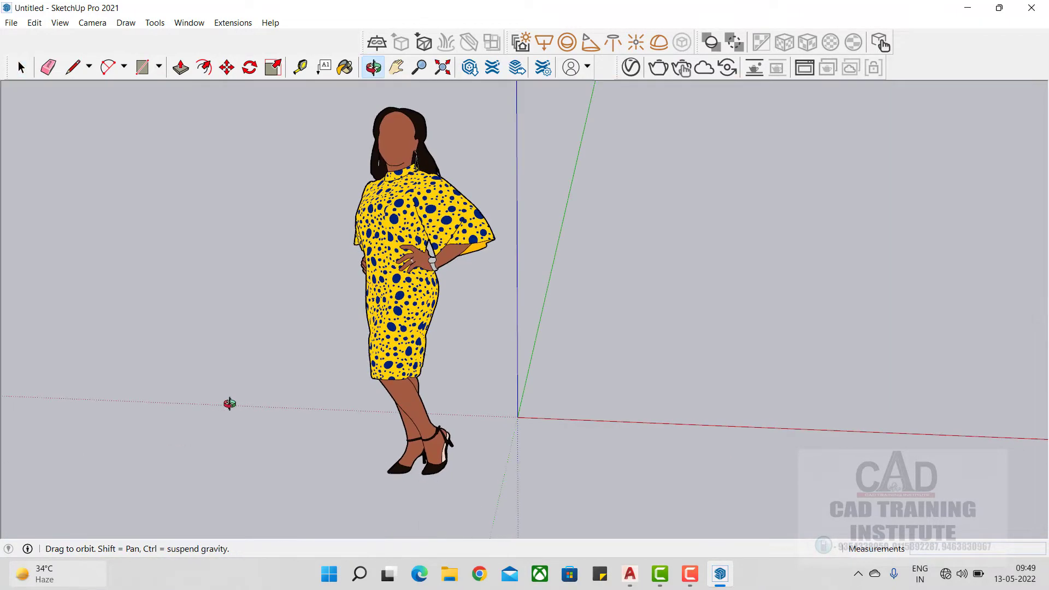
middle_click_drag(416, 342, 451, 328)
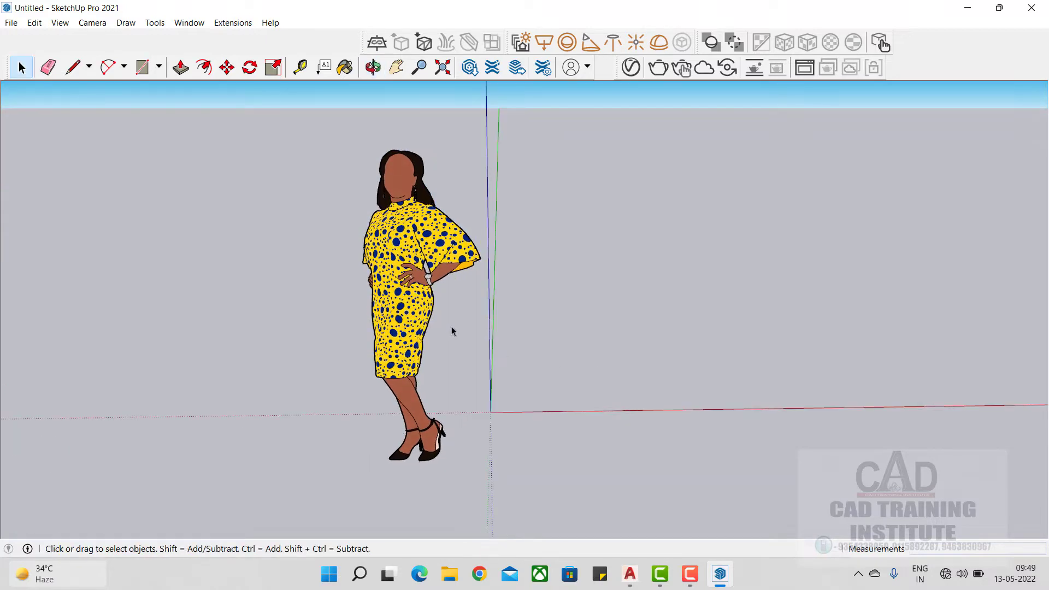
left_click(402, 319)
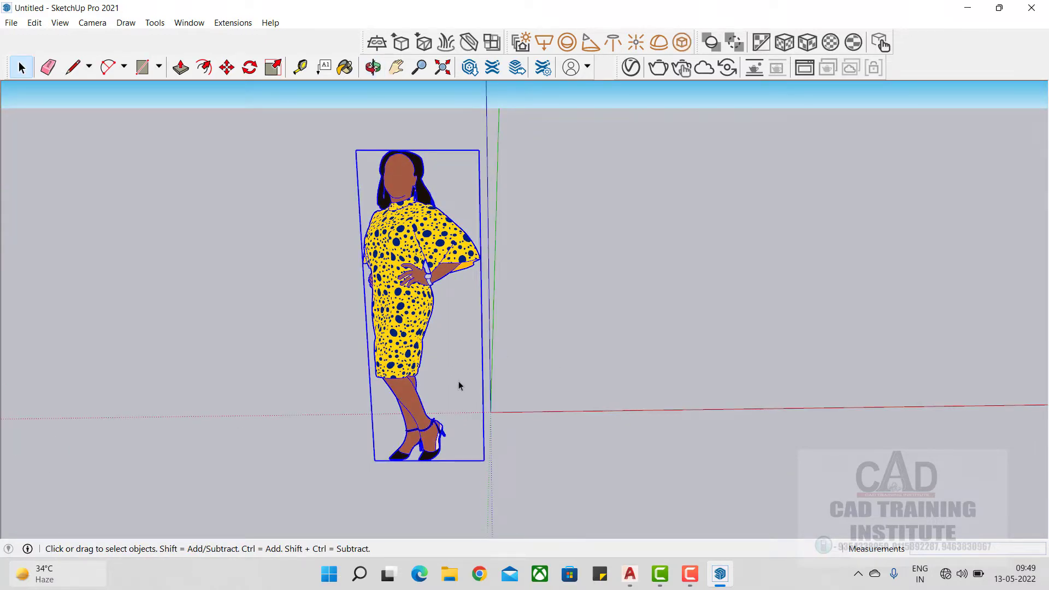
key("Delete")
Start an import from the Desktop and limit the file type to AutoCAD Files (*.dwg, *.dxf)
middle_click_drag(504, 424, 536, 429)
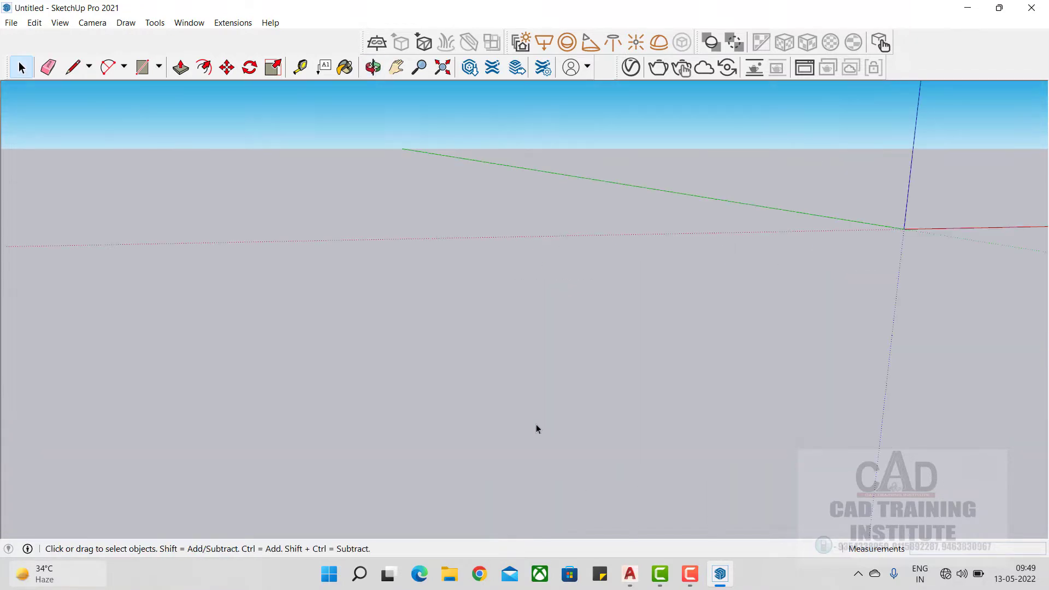
middle_click_drag(722, 276, 417, 394)
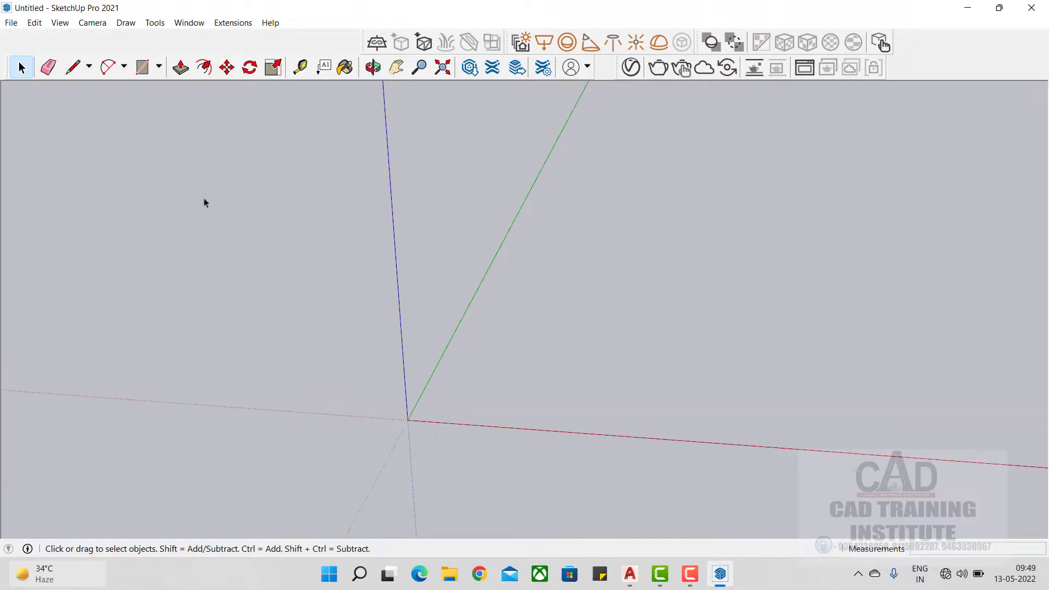
left_click(12, 23)
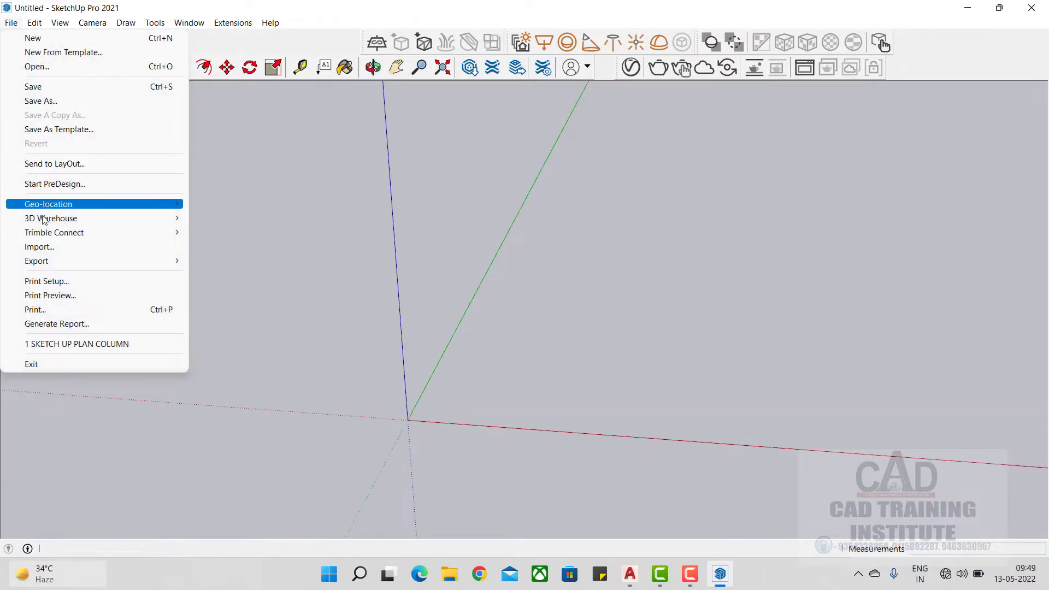
left_click(52, 247)
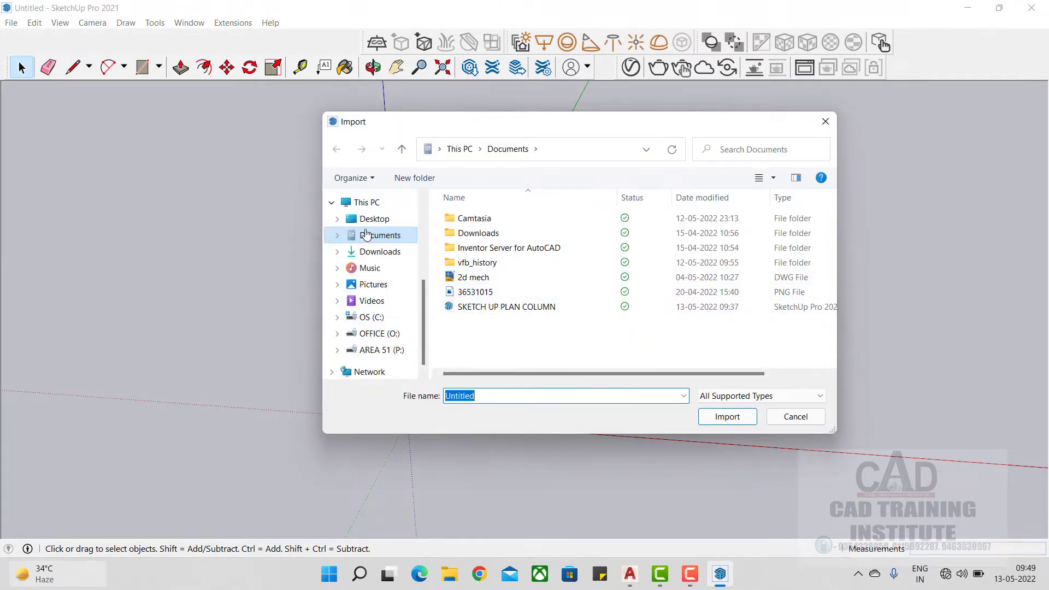
left_click(371, 220)
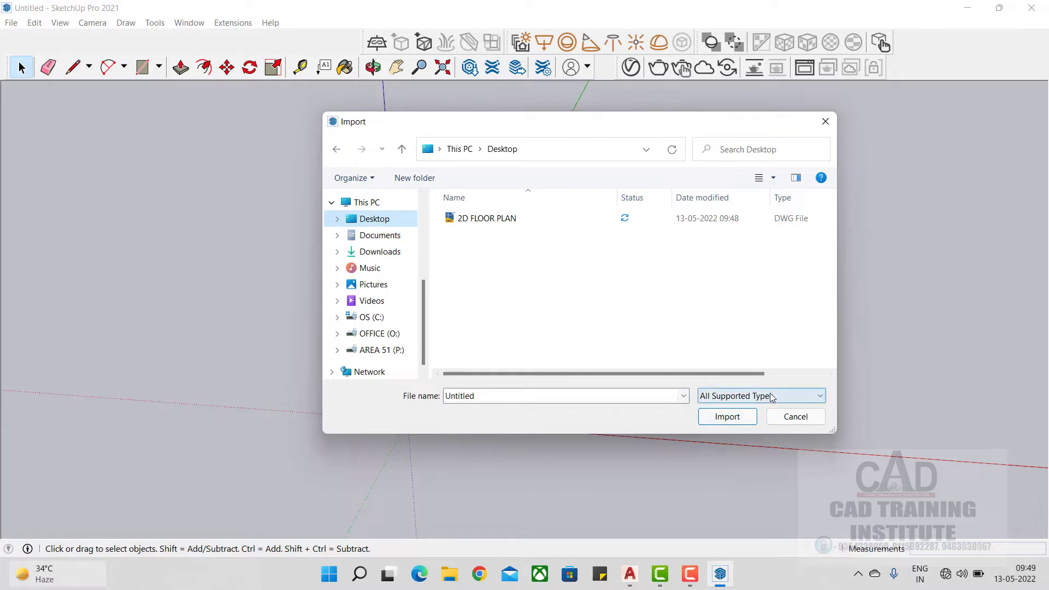
left_click(789, 402)
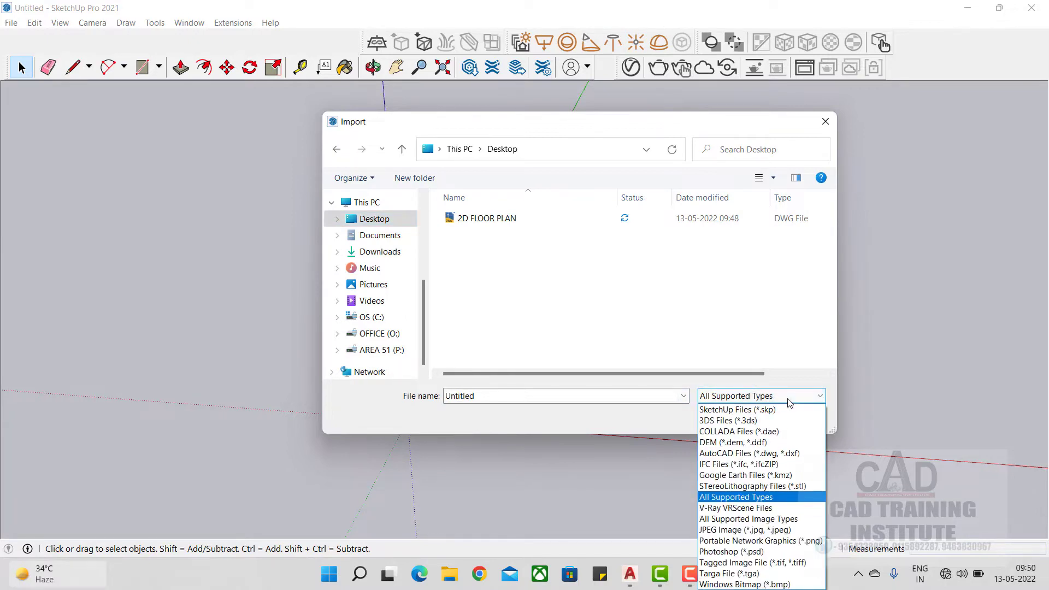
left_click(727, 411)
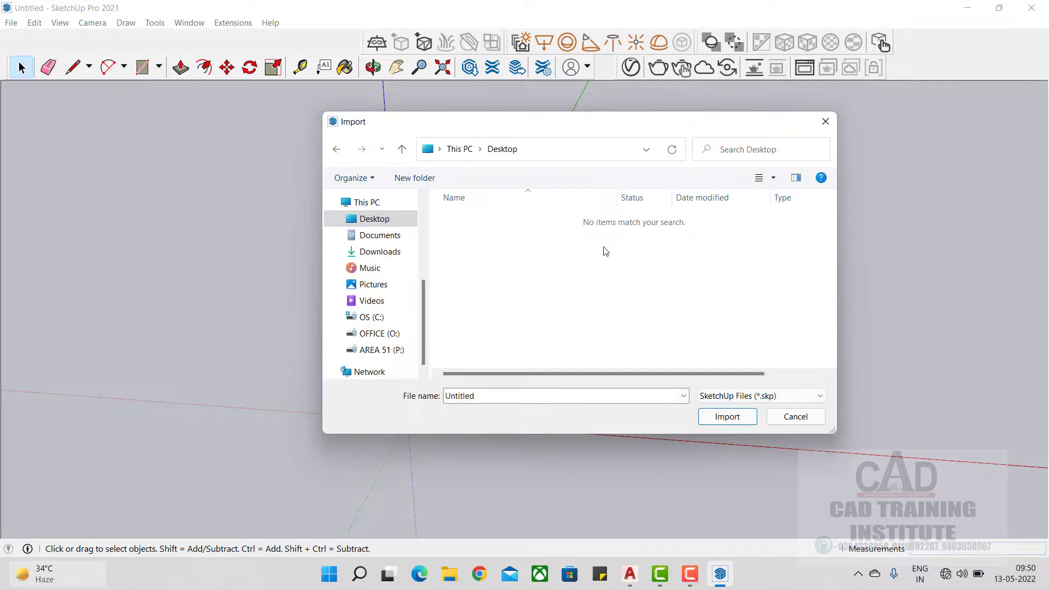
left_click(751, 402)
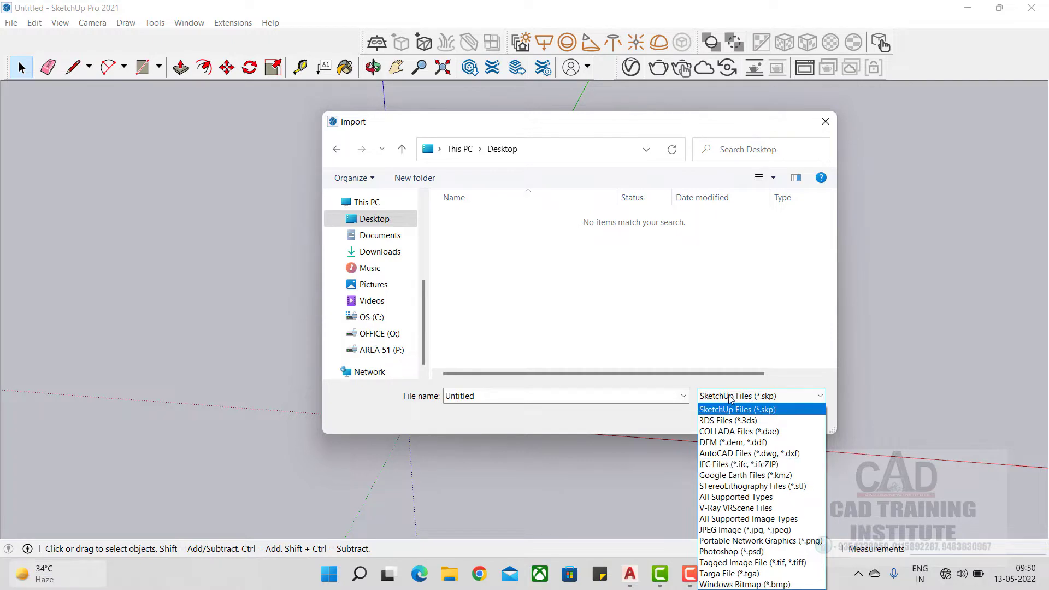
left_click(748, 453)
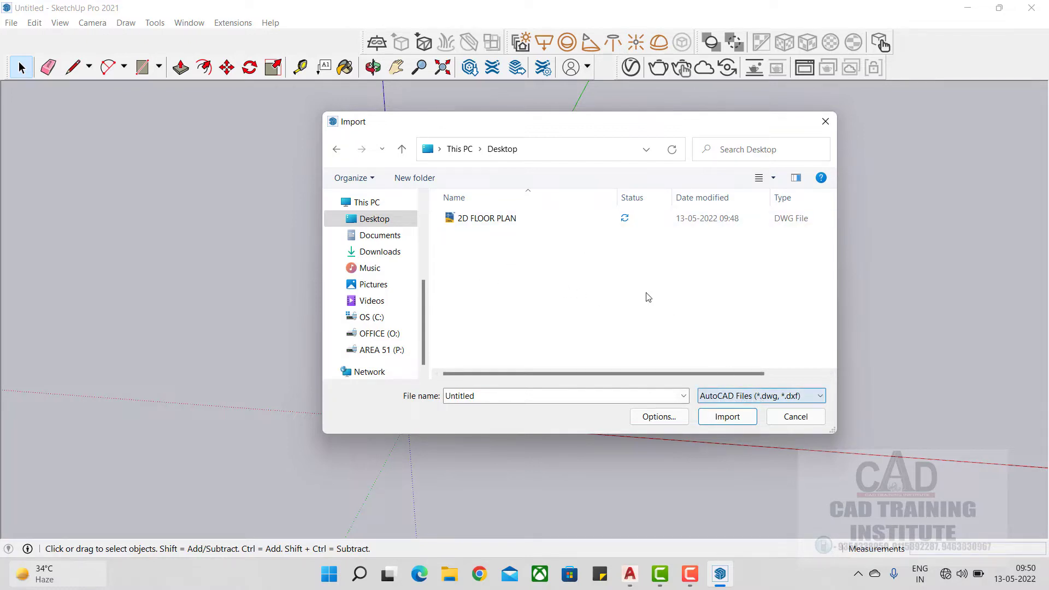
Import the 2D FLOOR PLAN drawing into the model and close the import results
left_click(473, 222)
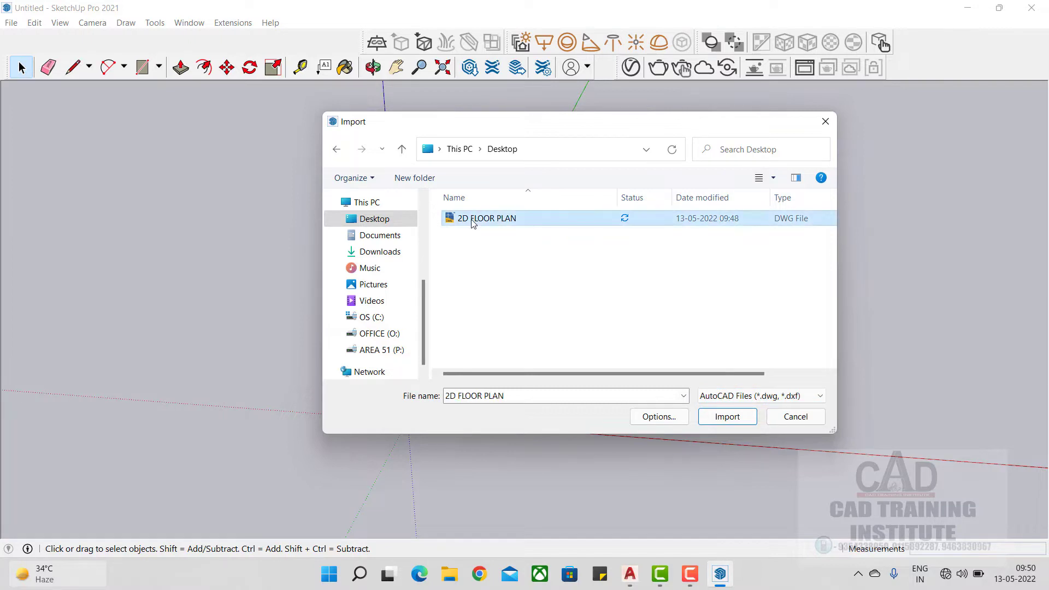
left_click(727, 417)
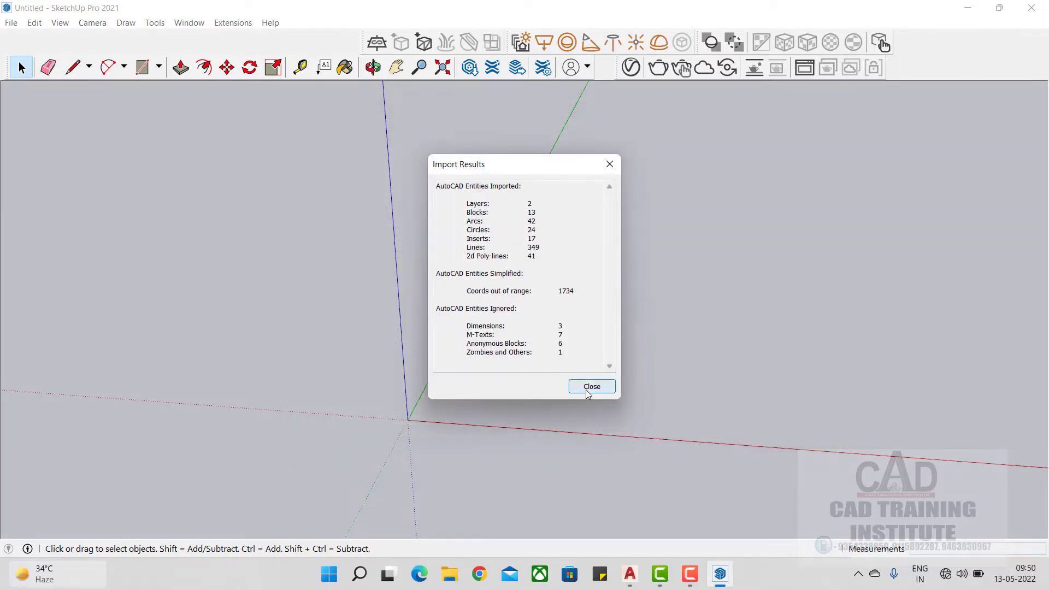
left_click(582, 387)
Measure the outer wall's thickness from its inner corner near the origin with the Tape Measure tool
scroll(526, 367, "down", 2)
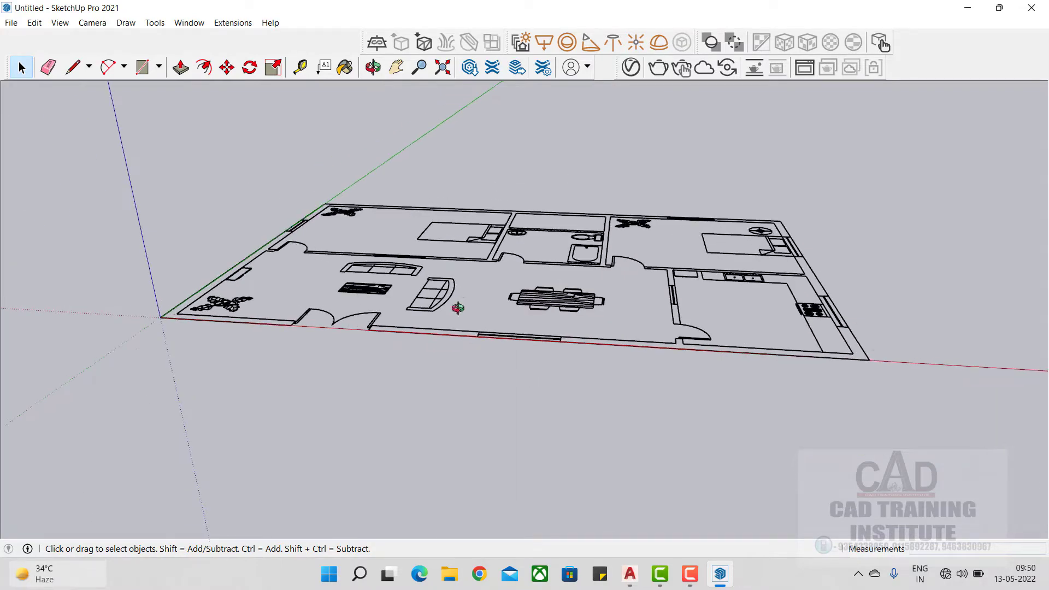
middle_click_drag(459, 300, 423, 419)
scroll(655, 438, "down", 1)
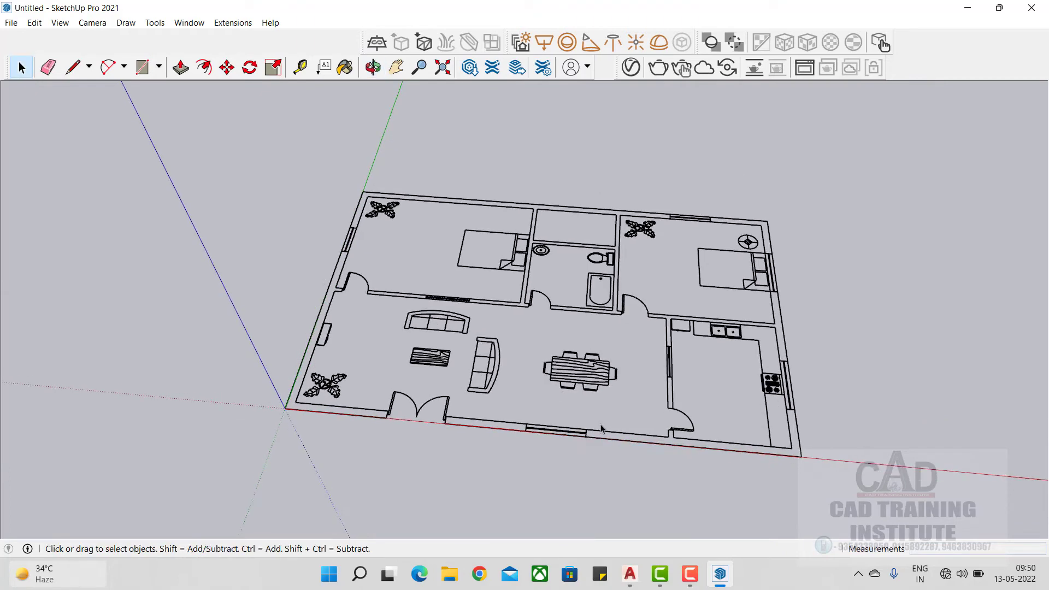
left_click(300, 66)
scroll(290, 405, "up", 6)
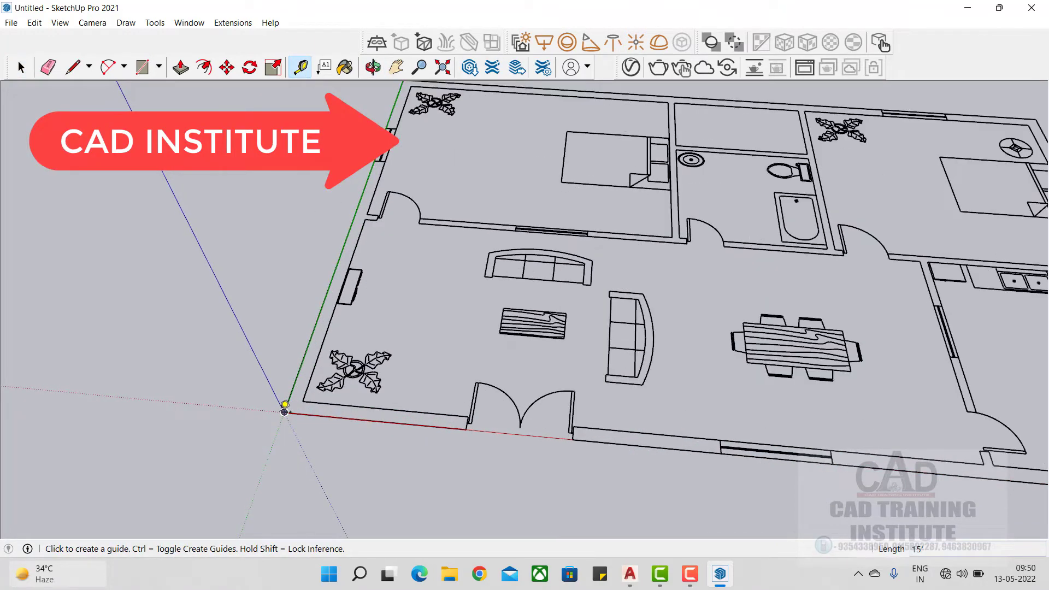
scroll(318, 405, "up", 1)
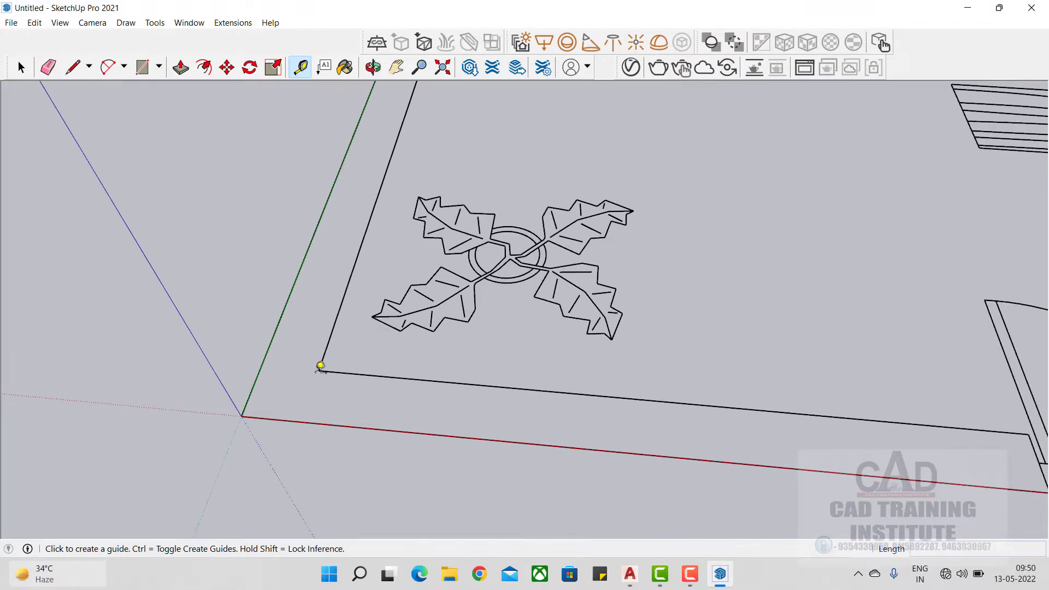
left_click(322, 367)
scroll(508, 322, "down", 2)
scroll(399, 328, "up", 2)
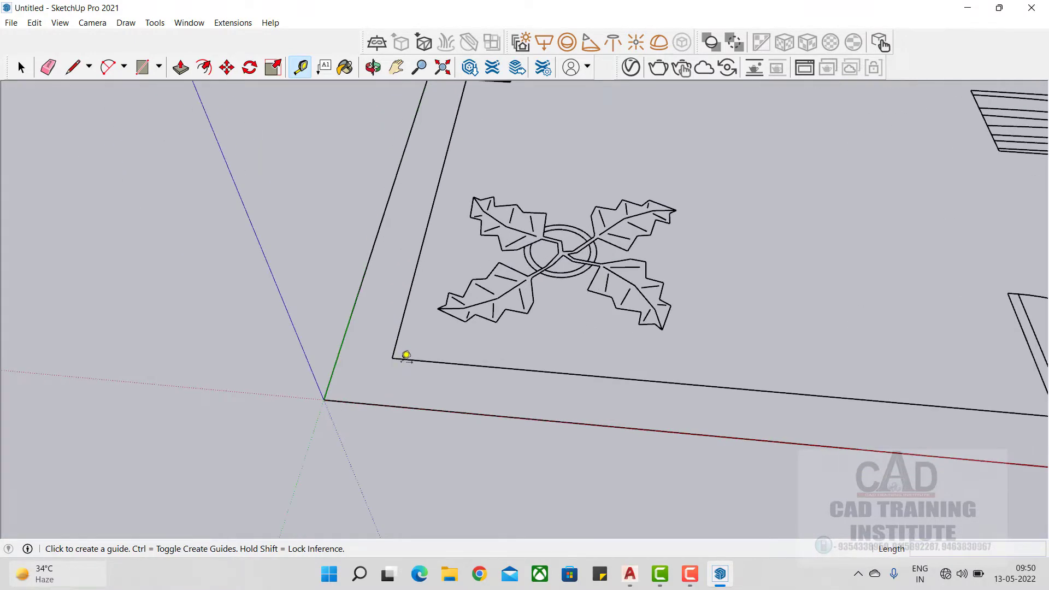
left_click(392, 357)
scroll(392, 356, "up", 2)
left_click(396, 353)
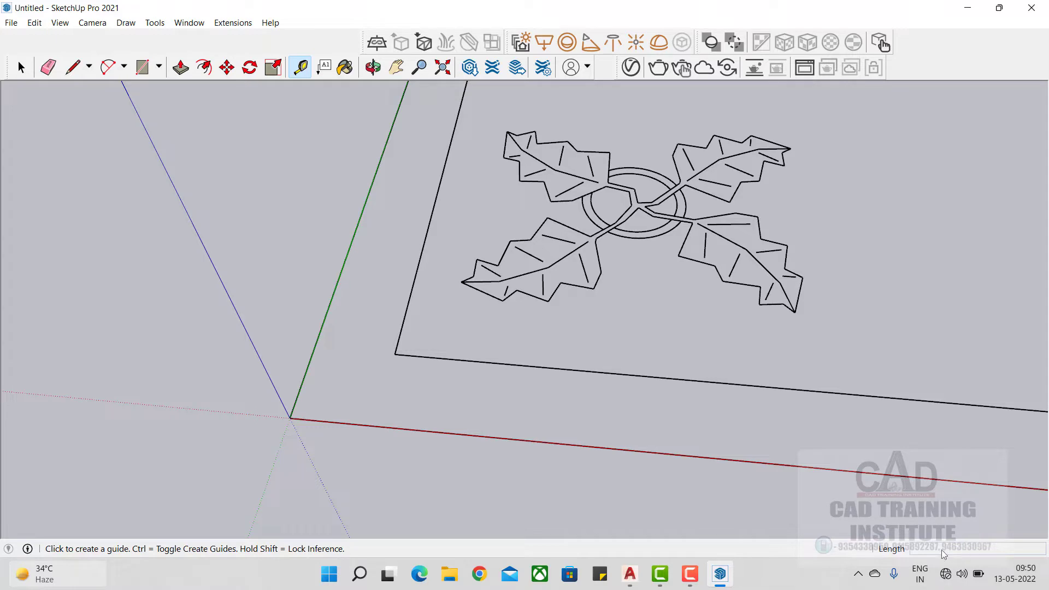
left_click(395, 353)
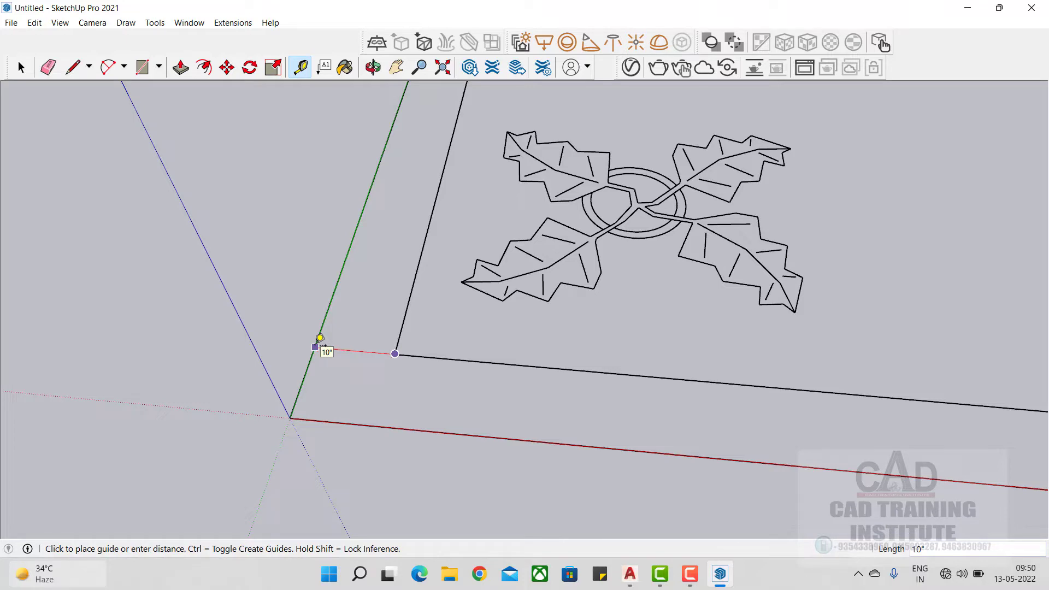
Examine the wall corner at the origin and the surrounding floor plan from several angles, and end the measurement
scroll(466, 339, "down", 3)
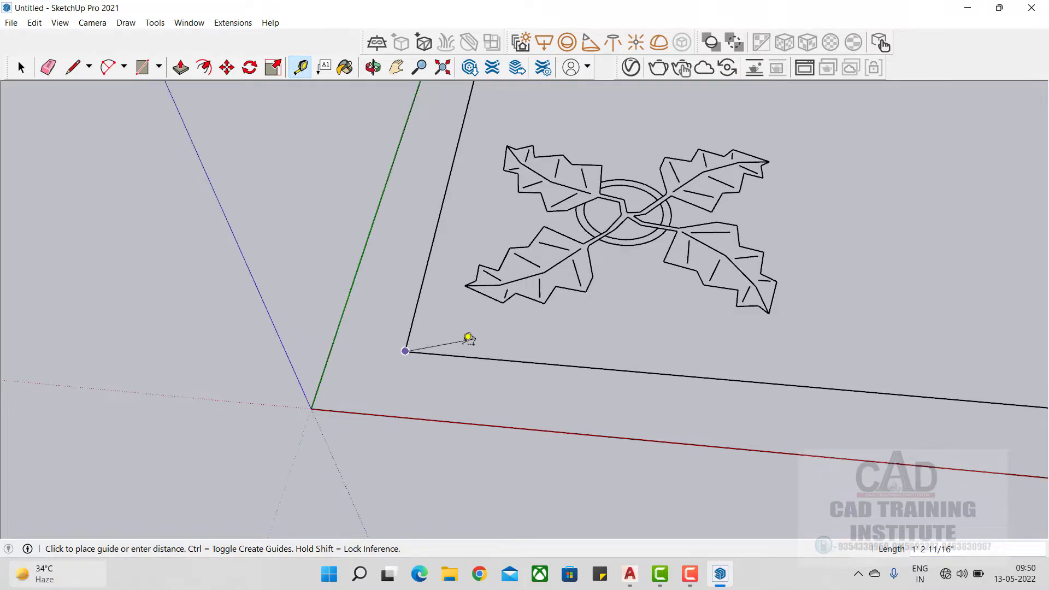
middle_click_drag(672, 288, 464, 379)
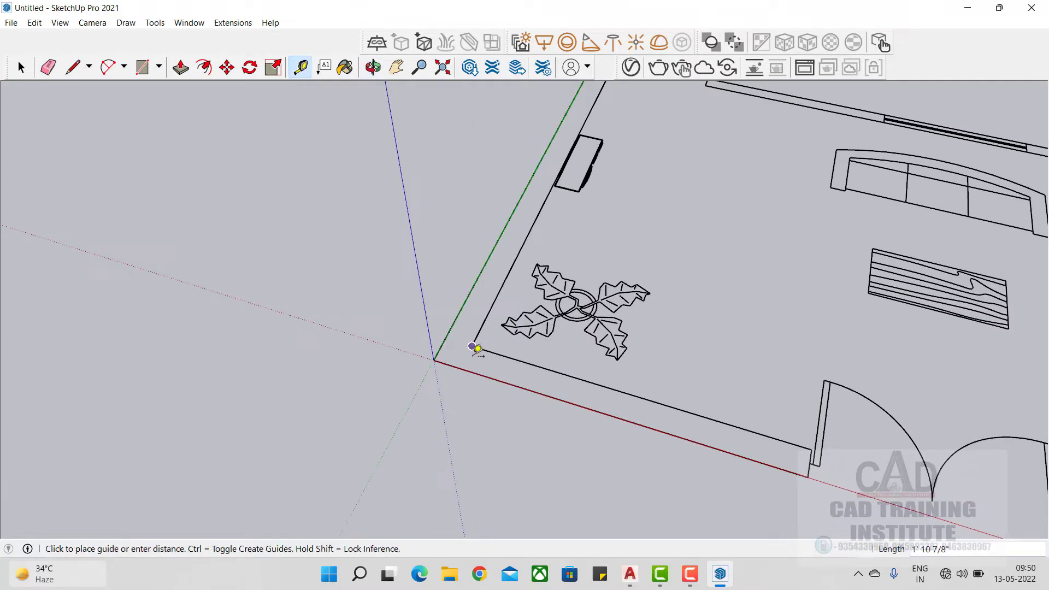
scroll(471, 348, "up", 3)
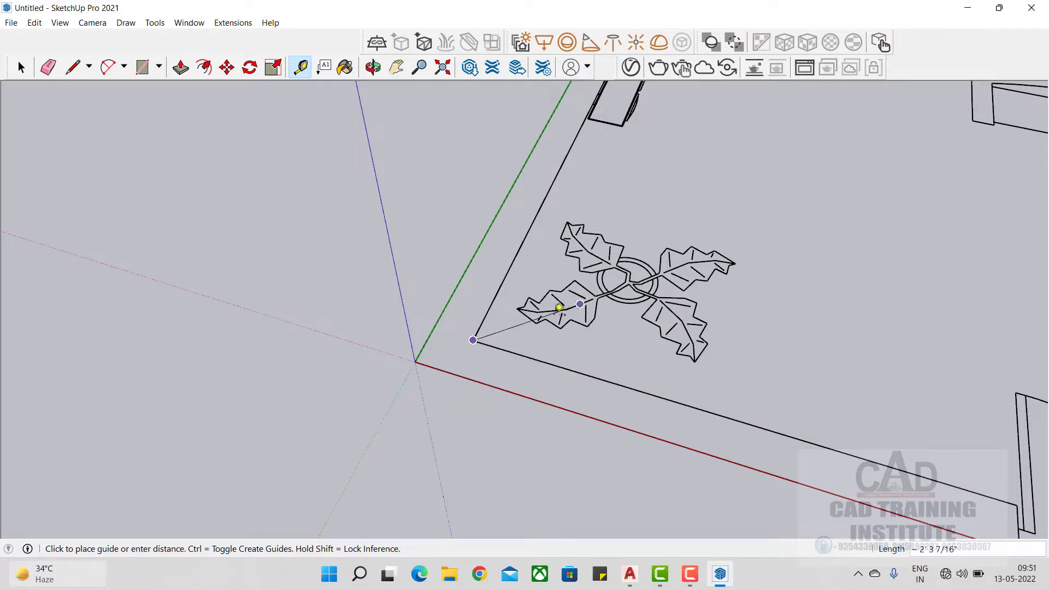
middle_click_drag(430, 316, 709, 346)
scroll(492, 391, "down", 2)
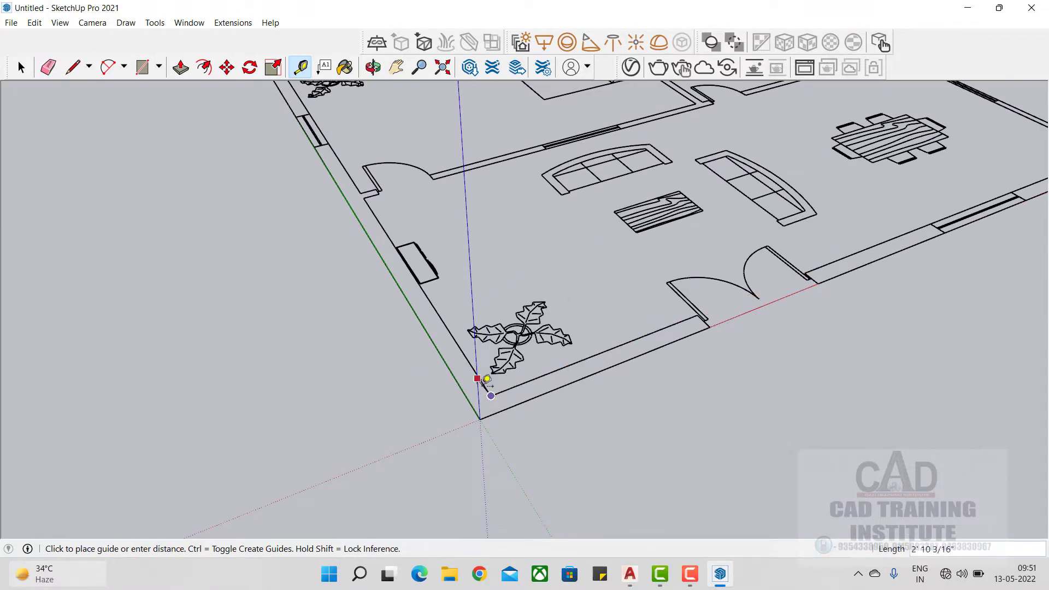
scroll(486, 384, "up", 2)
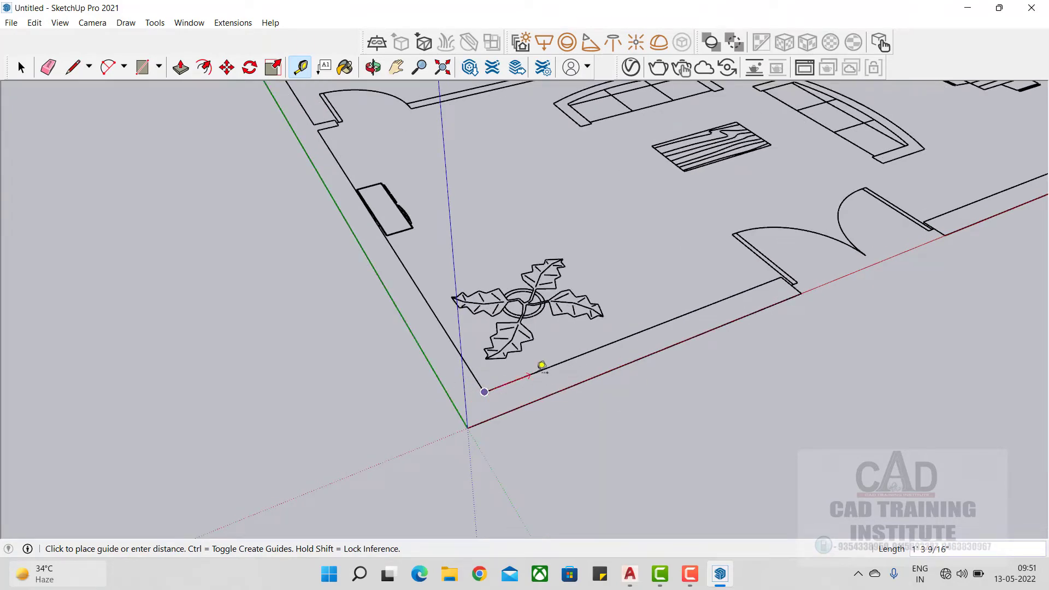
scroll(507, 391, "down", 3)
middle_click_drag(516, 394, 404, 276)
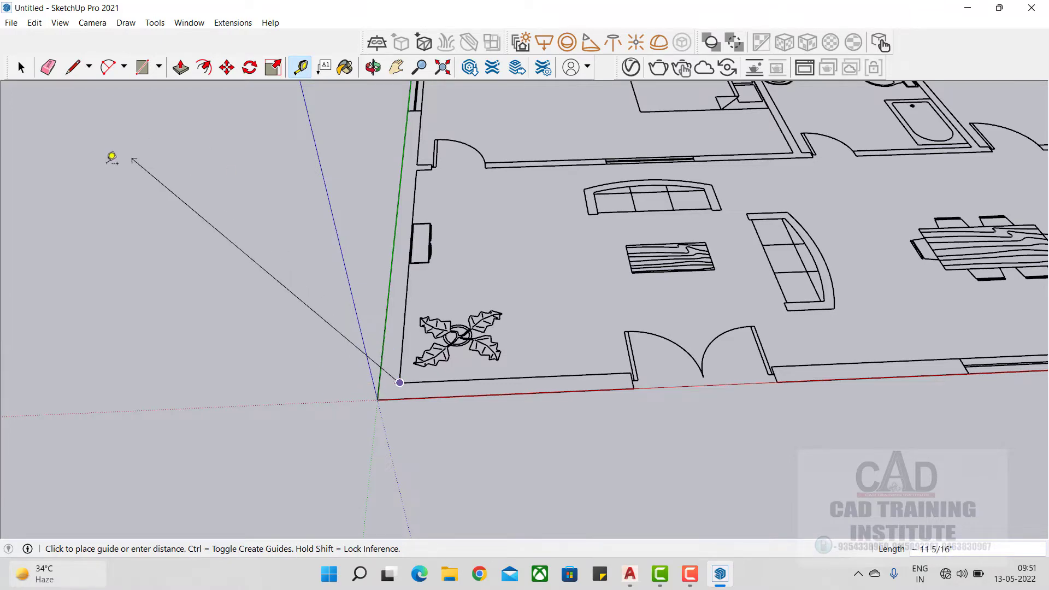
left_click(20, 67)
Copy the whole floor plan about 68' along the negative red axis from its outer front corner and clear the selection
scroll(489, 194, "down", 5)
scroll(489, 194, "down", 3)
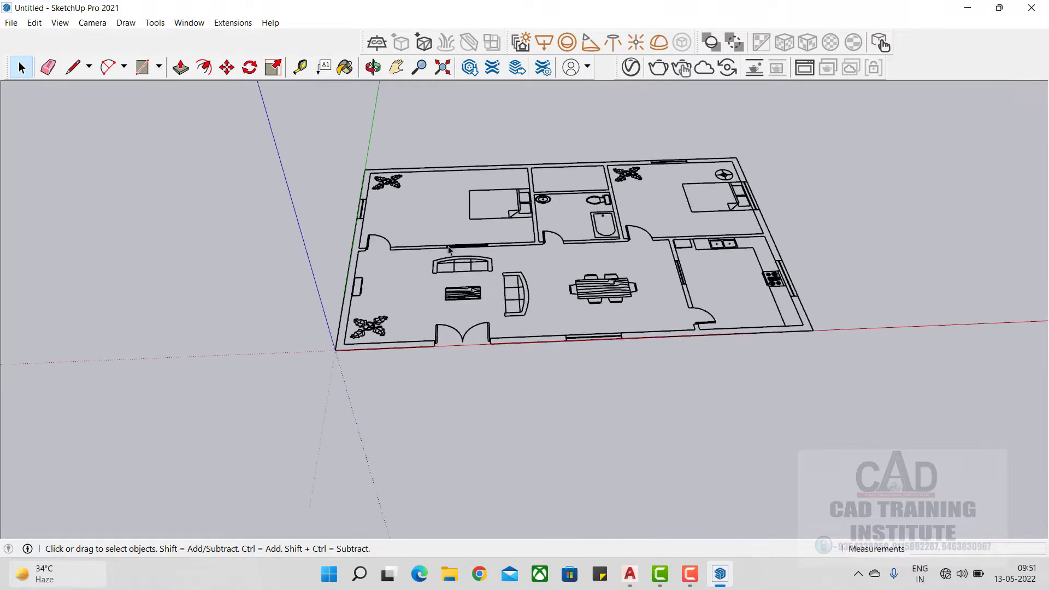
left_click_drag(401, 418, 307, 420)
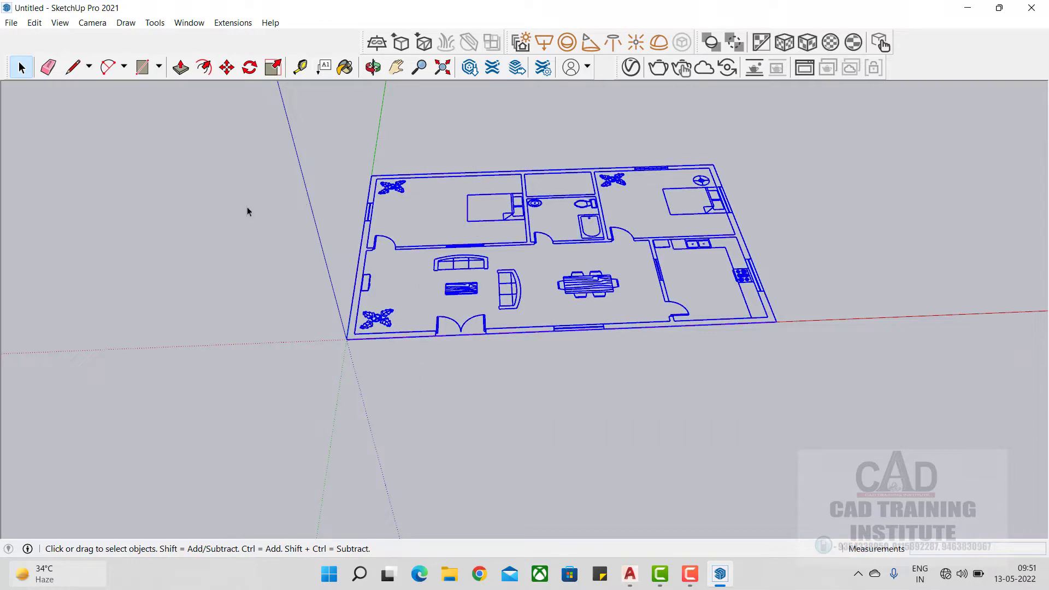
left_click(228, 71)
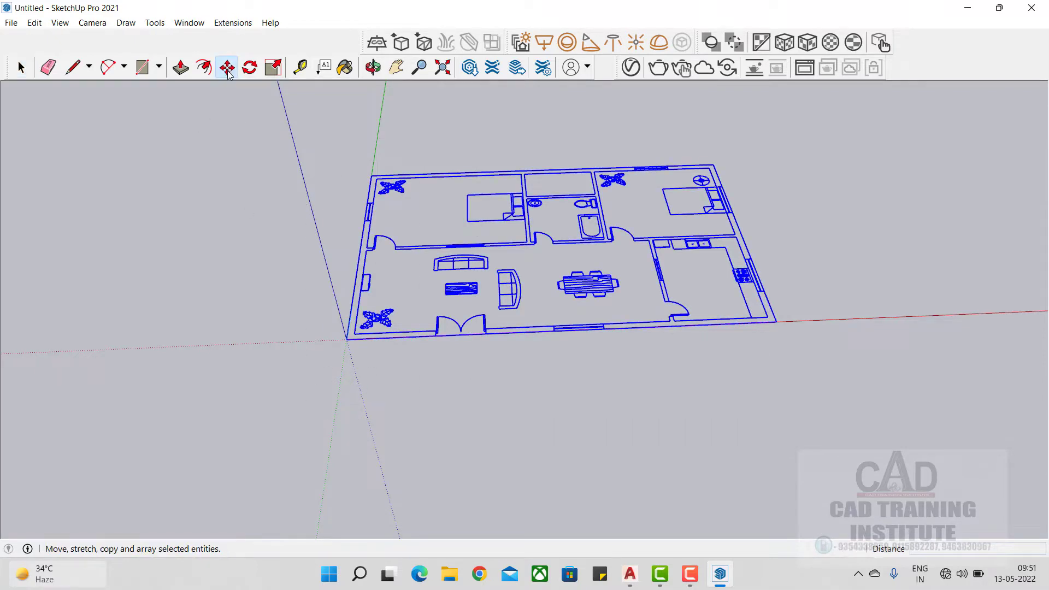
key("ctrl")
left_click(775, 322)
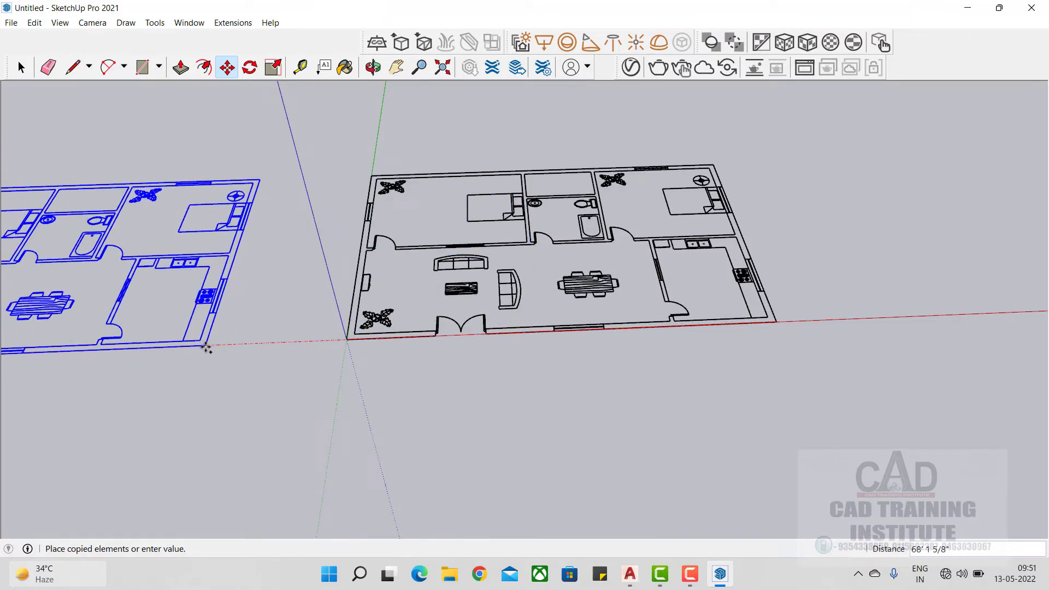
left_click(205, 347)
scroll(350, 350, "down", 2)
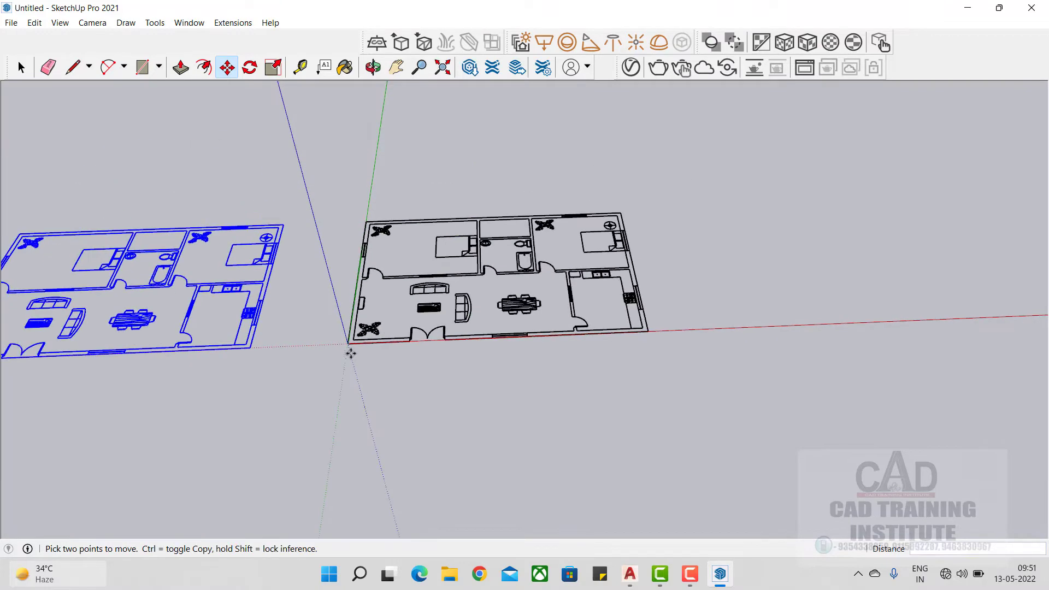
left_click(21, 68)
left_click(203, 297)
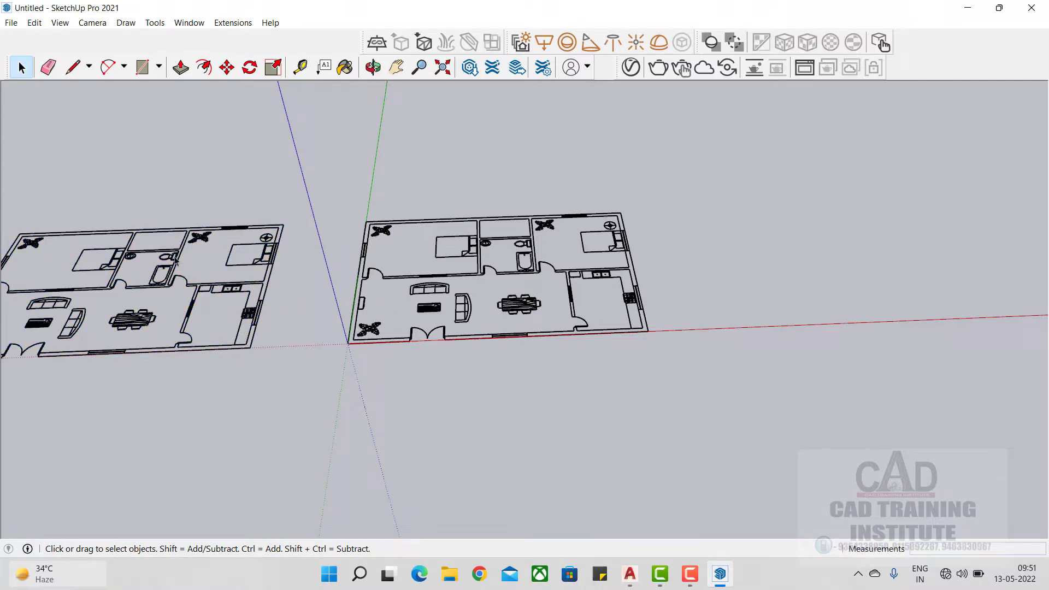
Draw a straight line of exact entered length parallel to the red axis on the open ground in front of the original plan
middle_click_drag(465, 402, 627, 300)
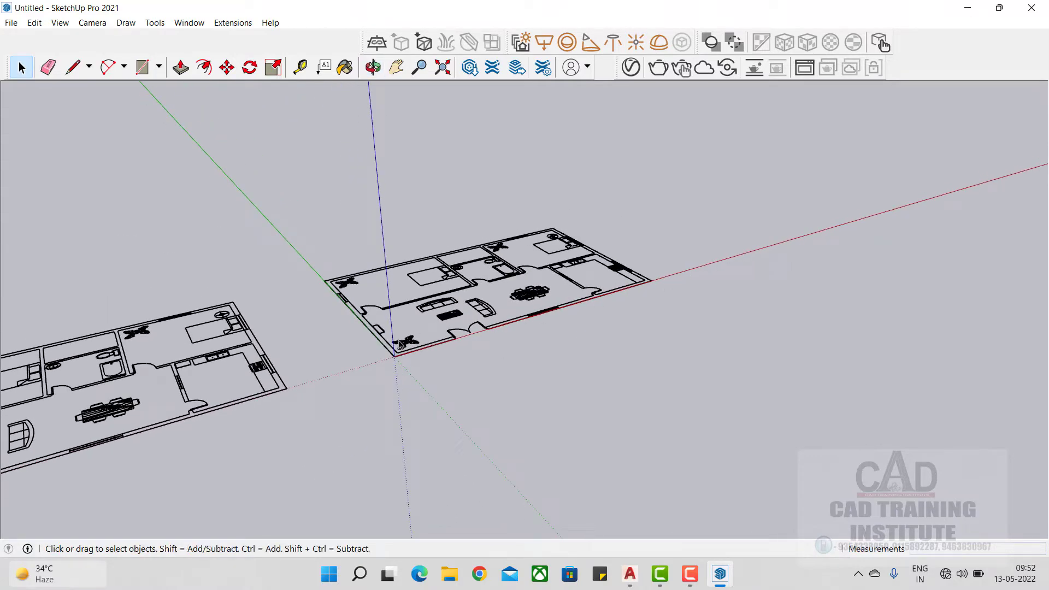
middle_click_drag(480, 359, 420, 398)
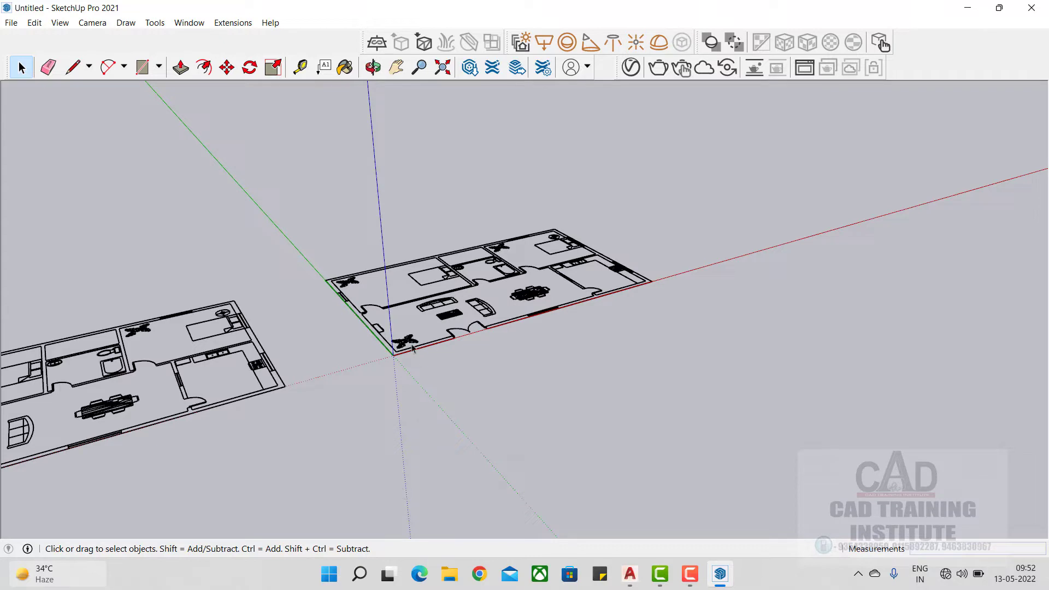
left_click(73, 67)
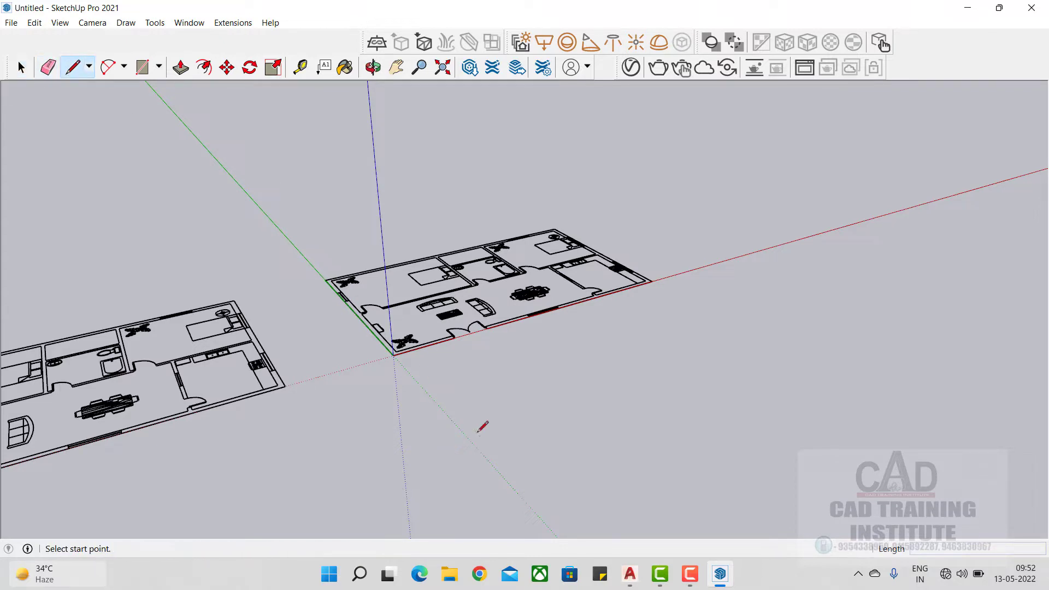
left_click(473, 449)
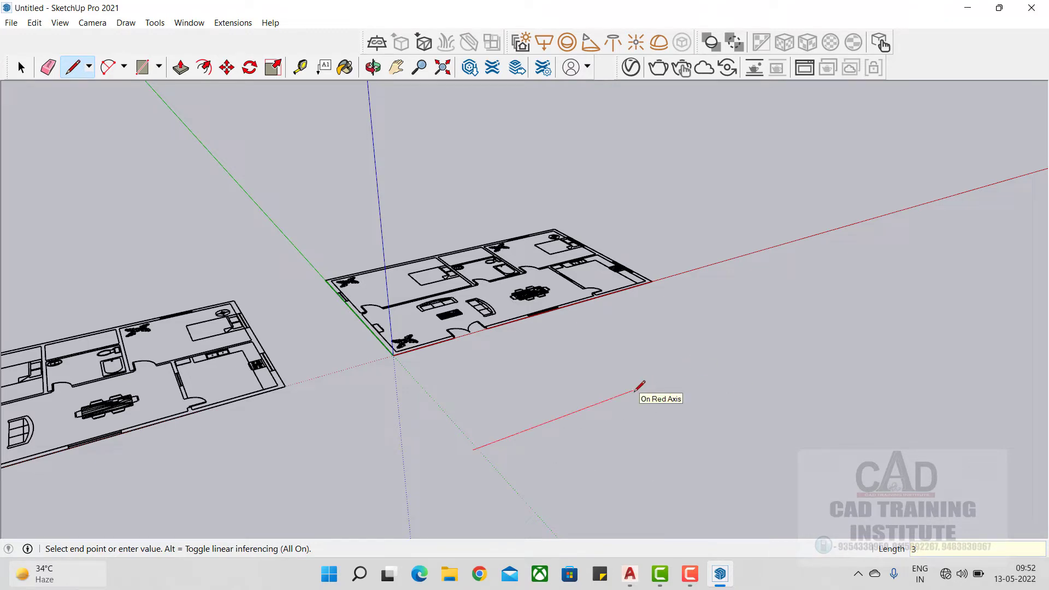
key("Return")
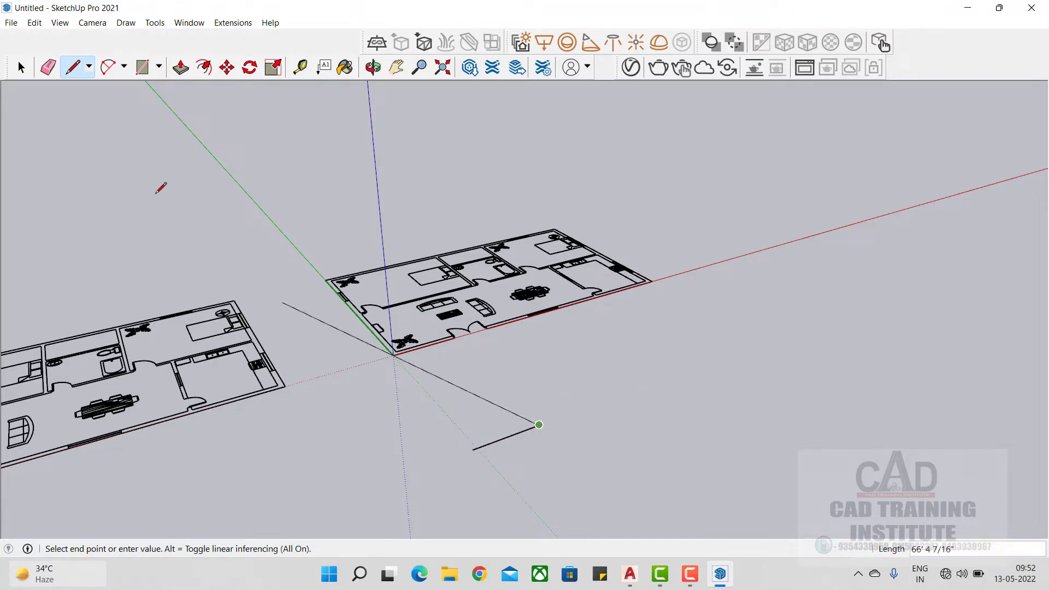
Measure the practice line in front of the original plan from end to end with the Tape Measure tool
left_click(300, 66)
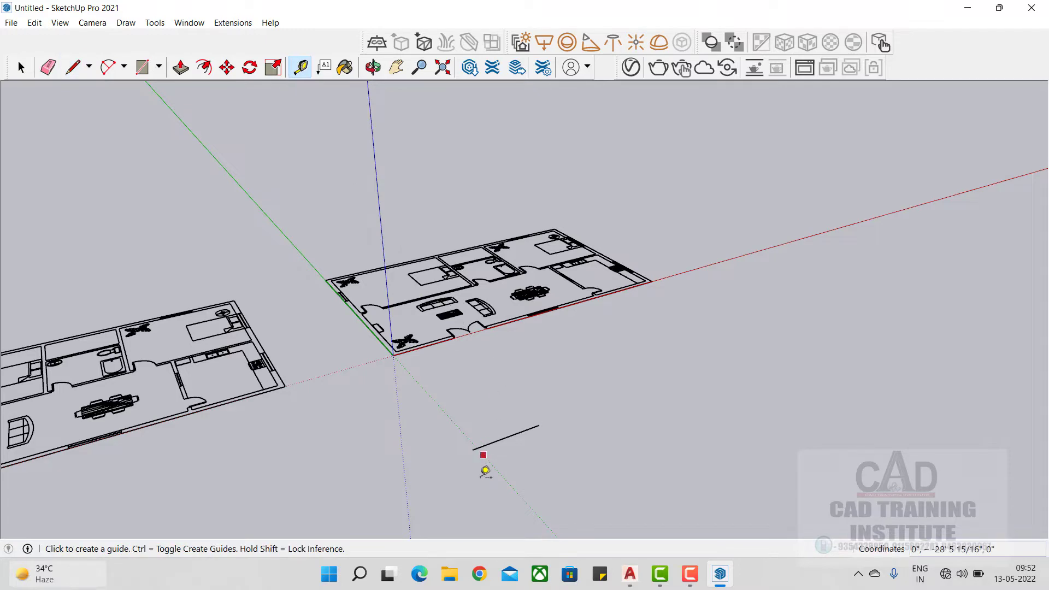
scroll(512, 445, "up", 2)
left_click(447, 448)
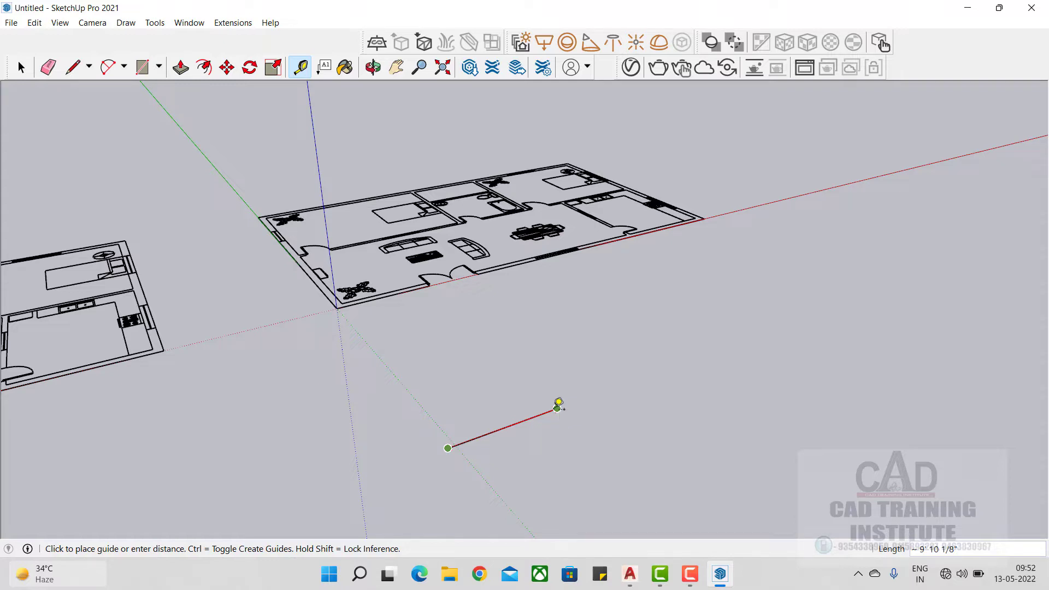
left_click(560, 407)
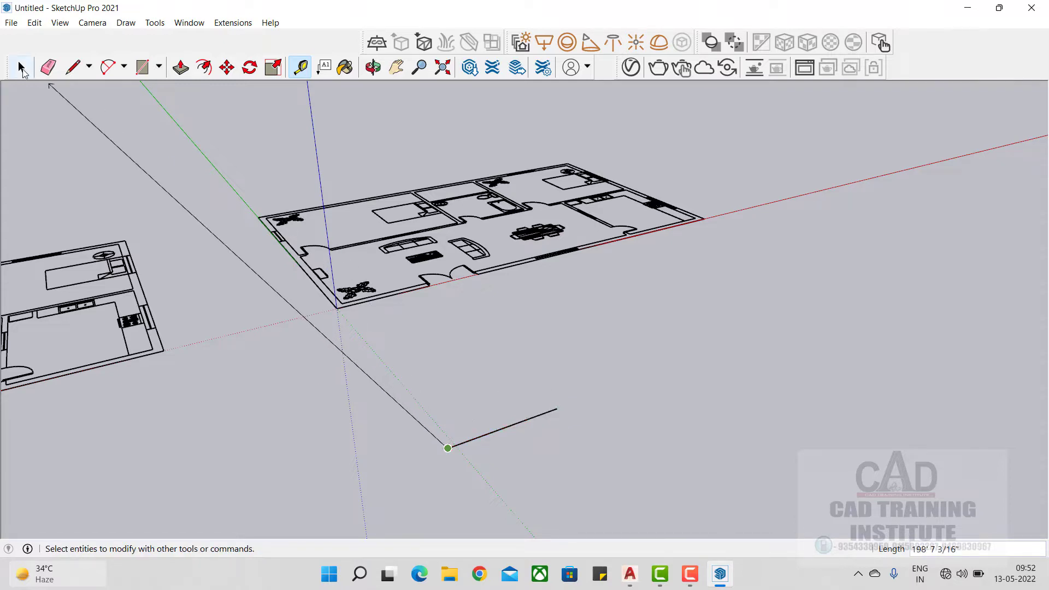
left_click(22, 67)
middle_click_drag(487, 318, 543, 400)
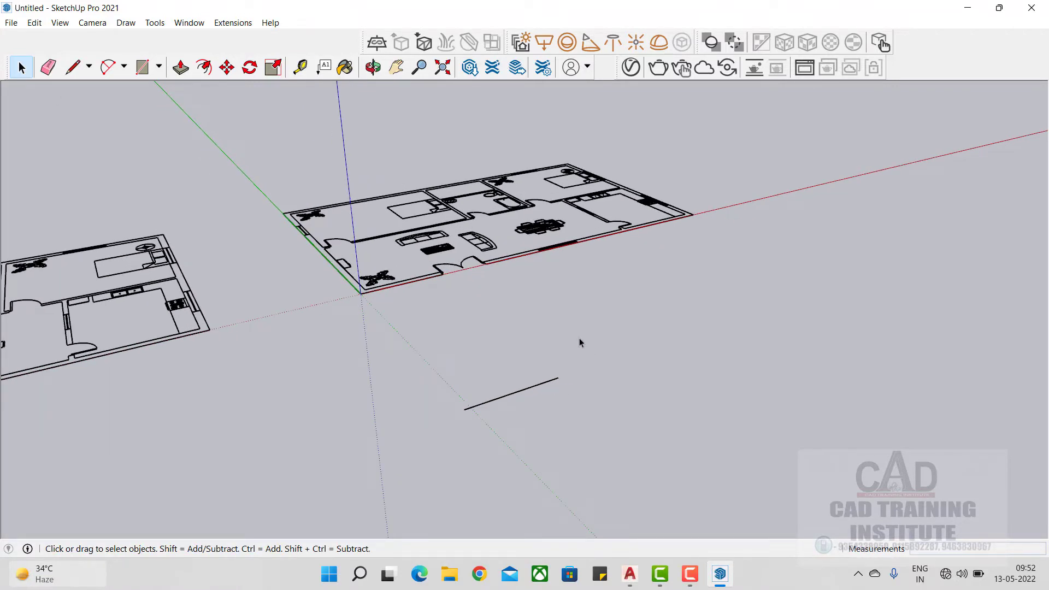
Draw a second practice line 3000 mm long parallel to the red axis, in front of the first one
left_click(73, 67)
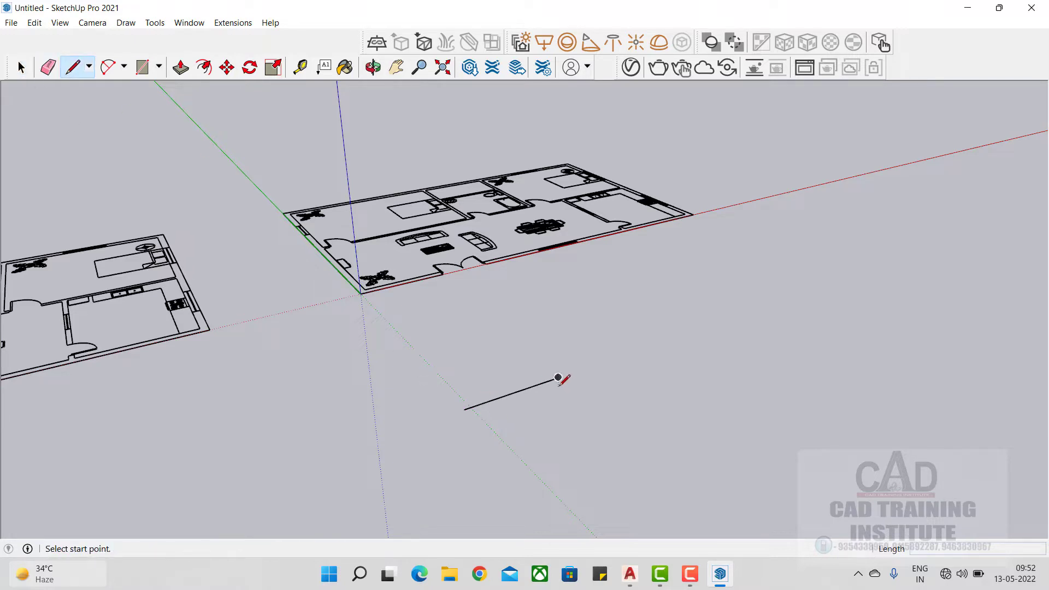
left_click(519, 457)
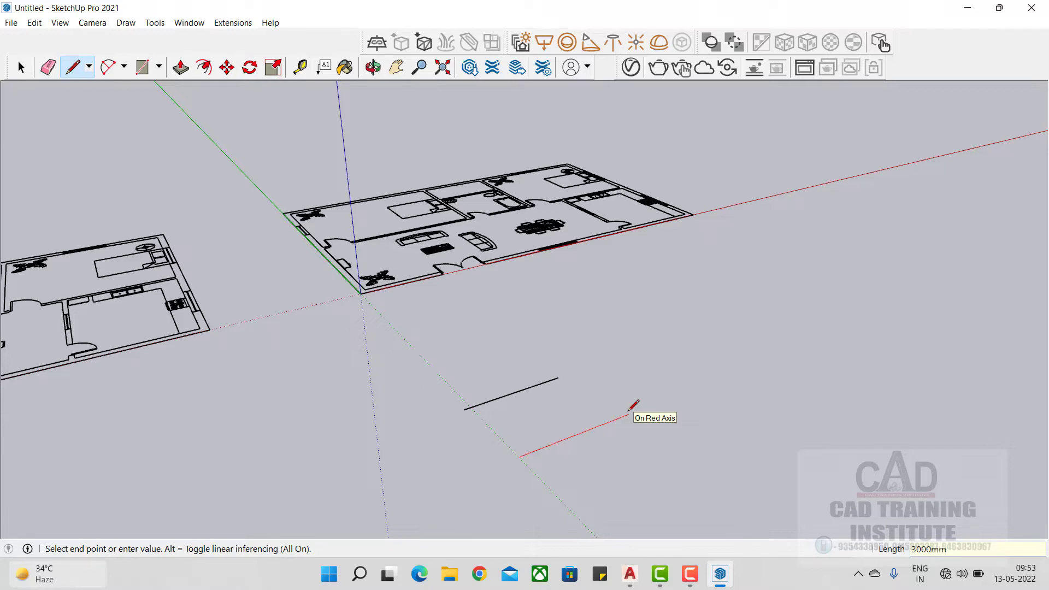
left_click(617, 418)
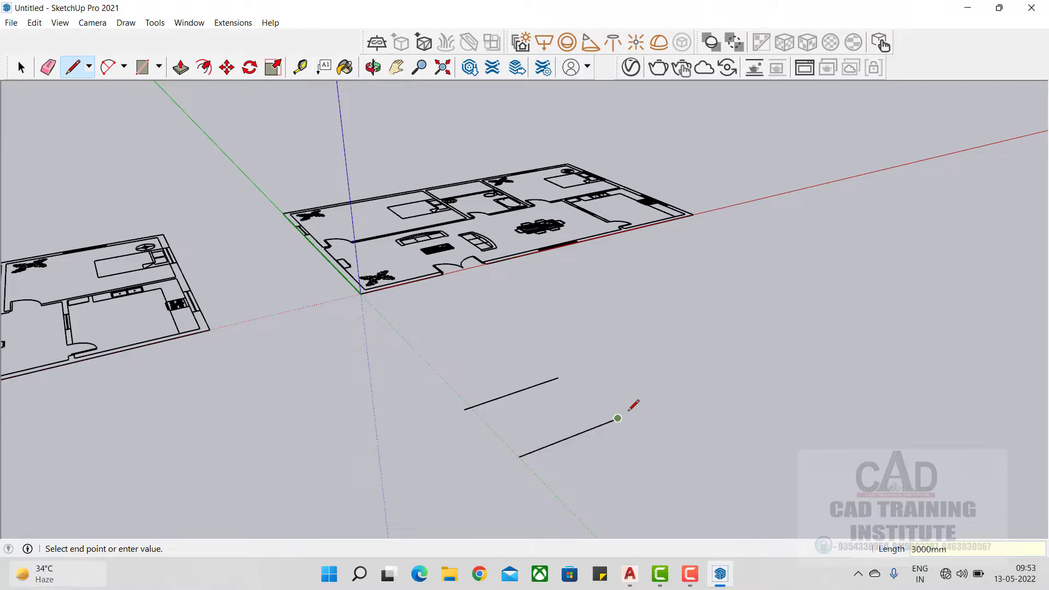
Connect the second line's end to the first line's far end, continue with a segment about 15' 9" long, and end the line
left_click(558, 377)
right_click(576, 305)
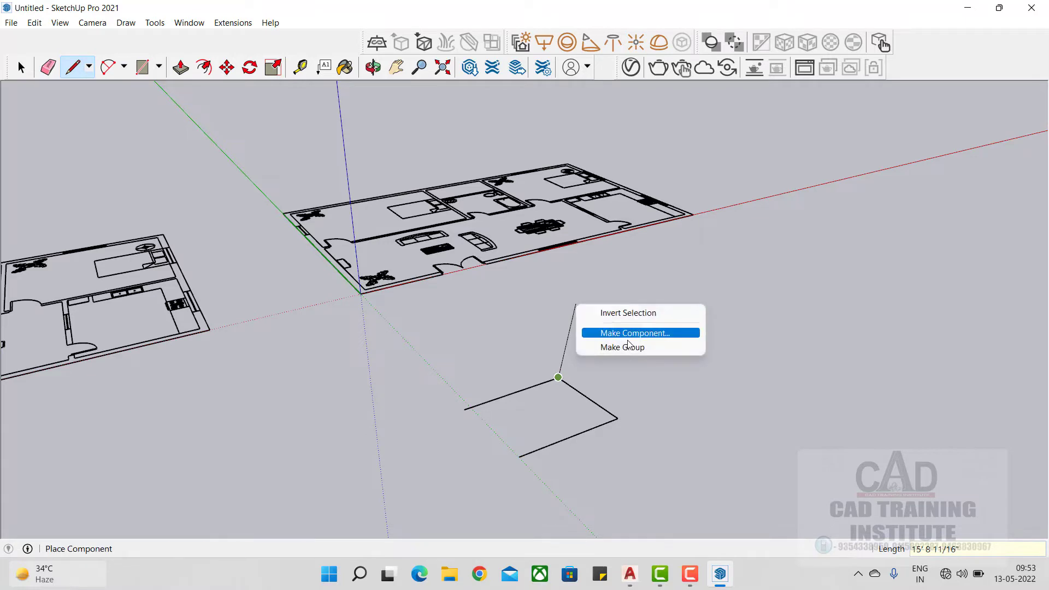
left_click(575, 303)
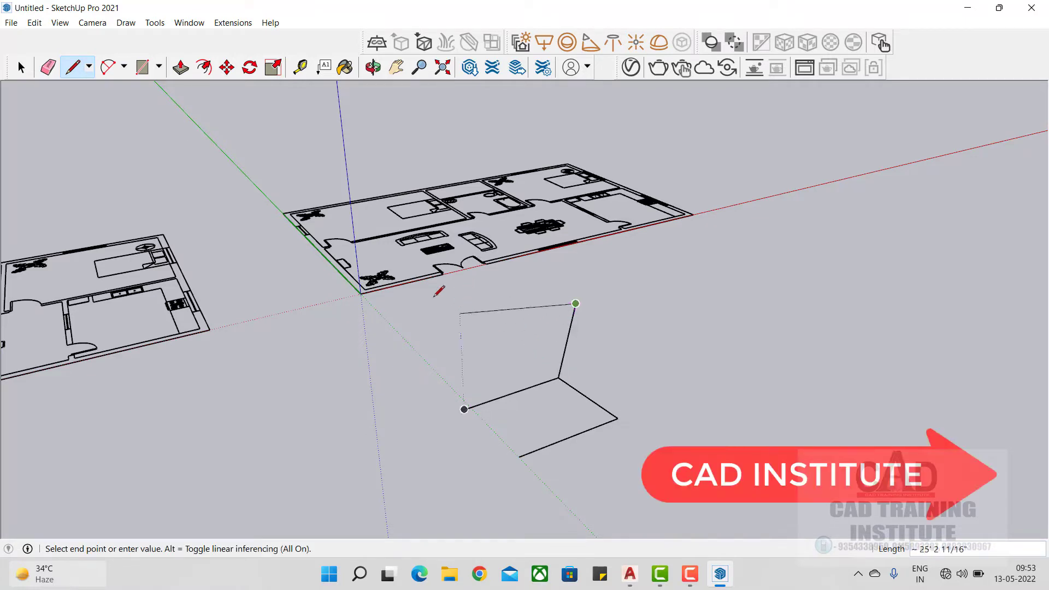
key("Escape")
key("space")
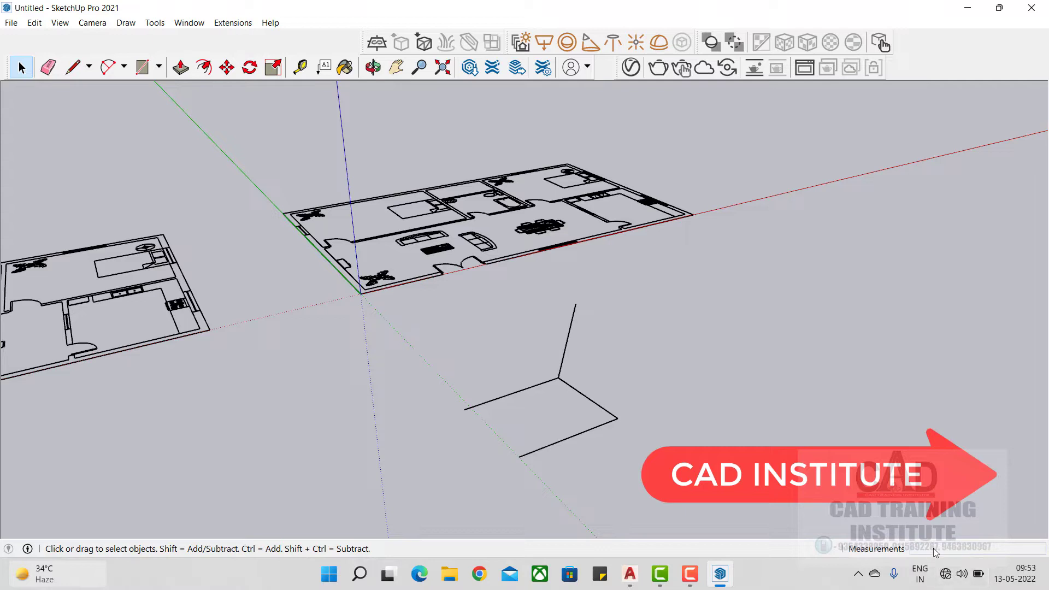
left_click(73, 67)
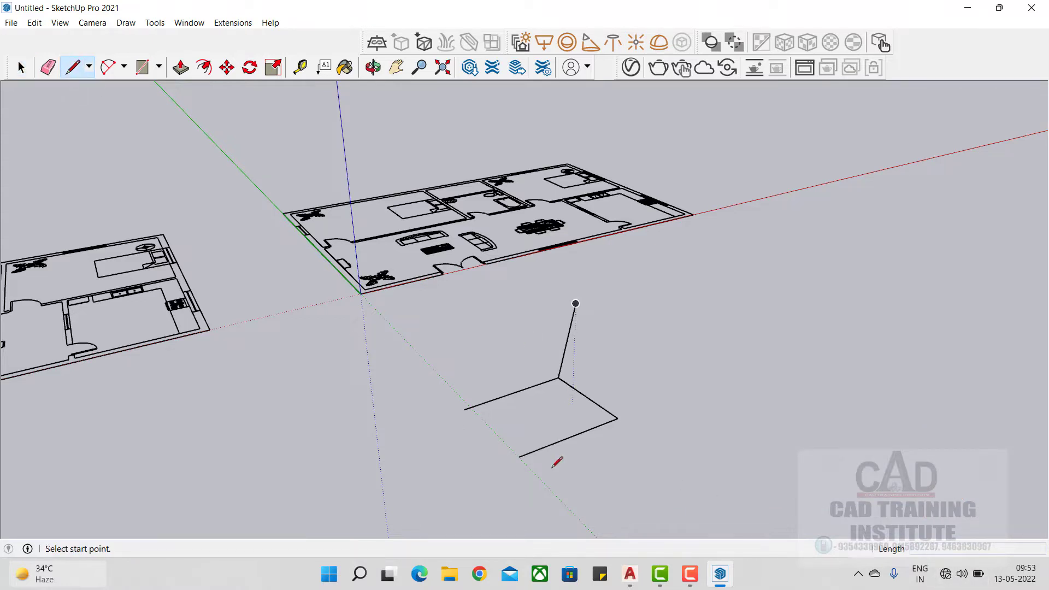
left_click(569, 501)
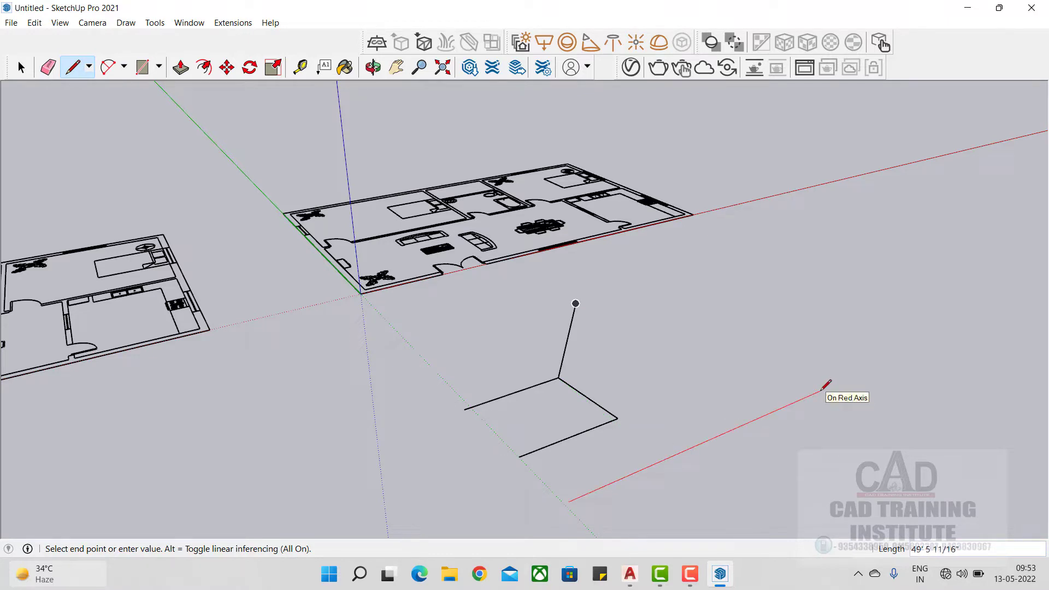
scroll(568, 470, "down", 2)
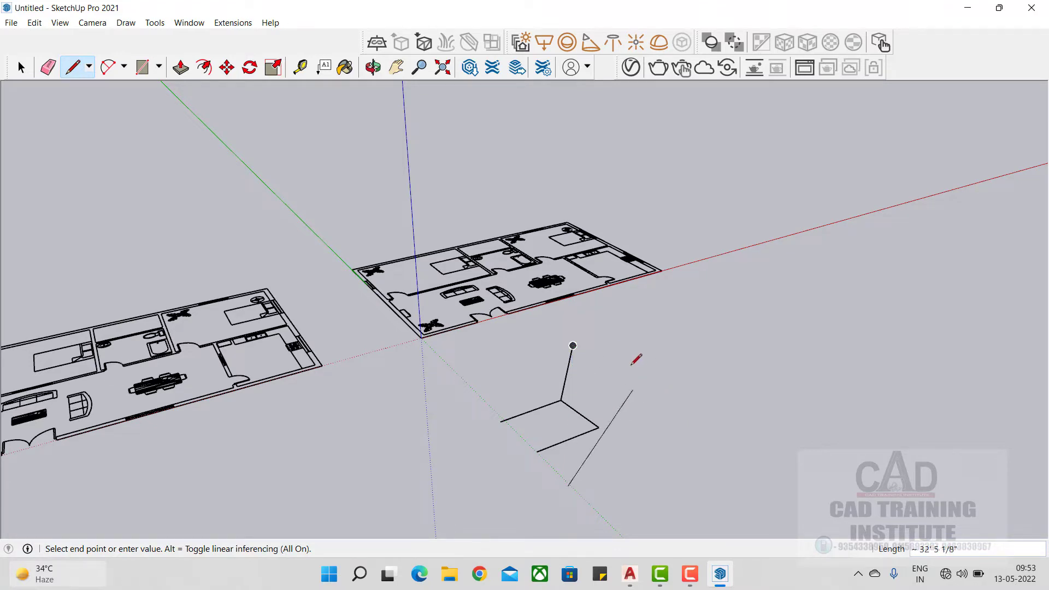
left_click(22, 67)
Delete all the connected practice lines in front of the original floor plan
scroll(497, 331, "down", 2)
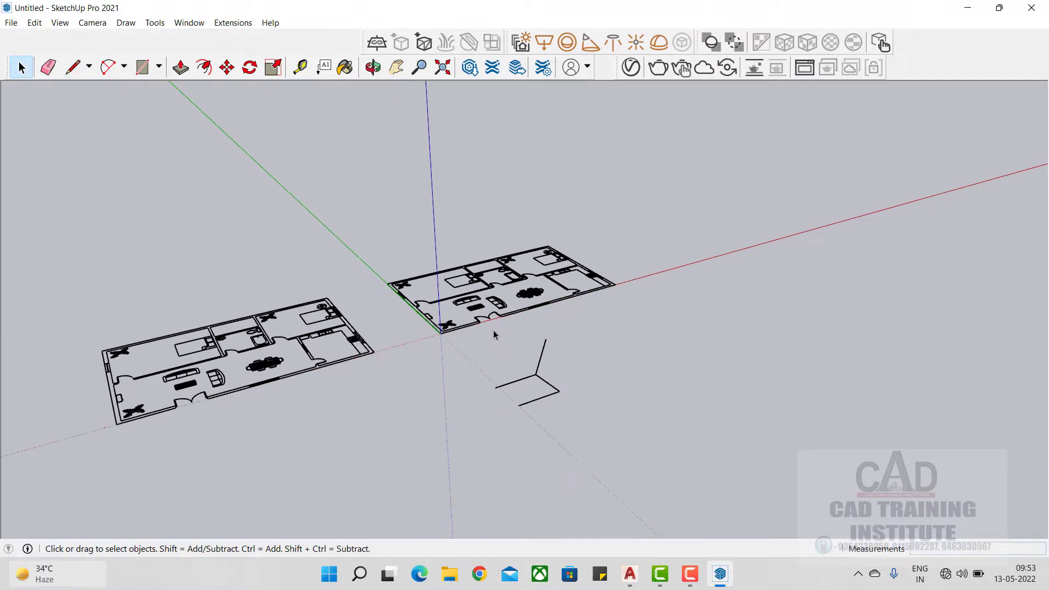
scroll(572, 352, "up", 3)
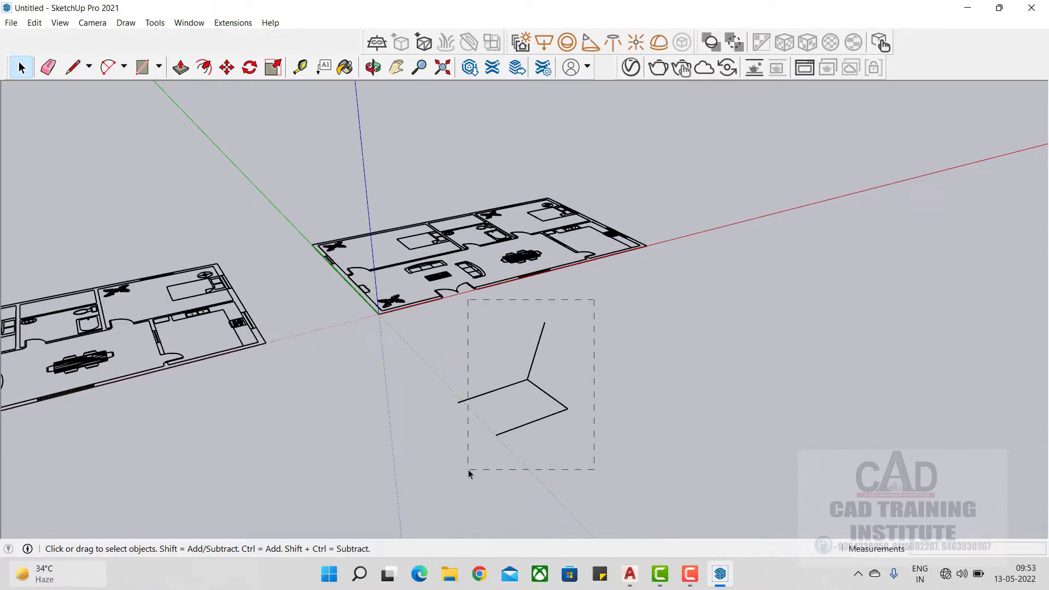
left_click_drag(467, 470, 464, 467)
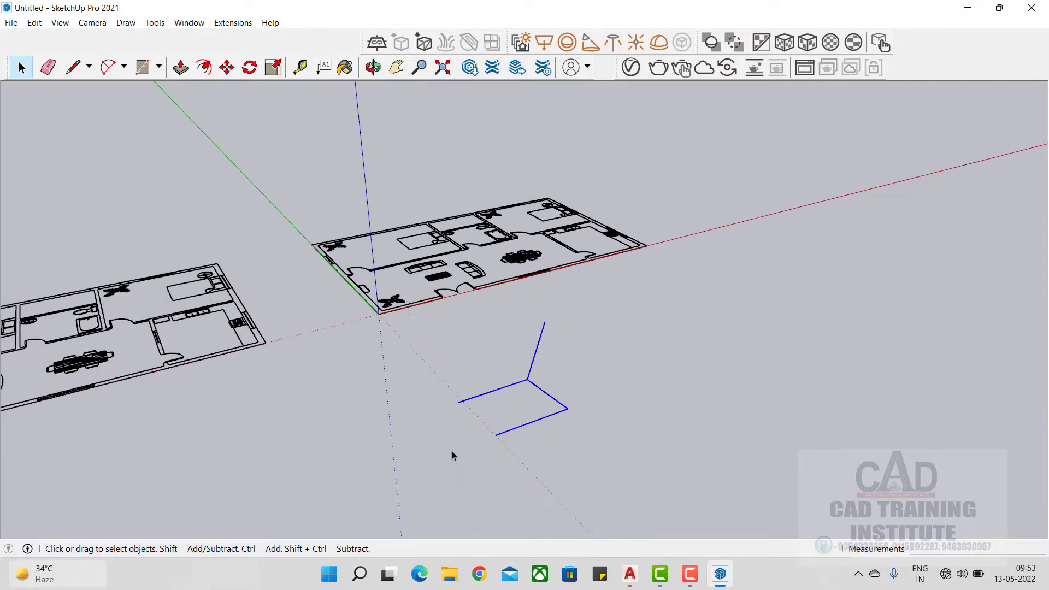
key("Delete")
right_click(495, 373)
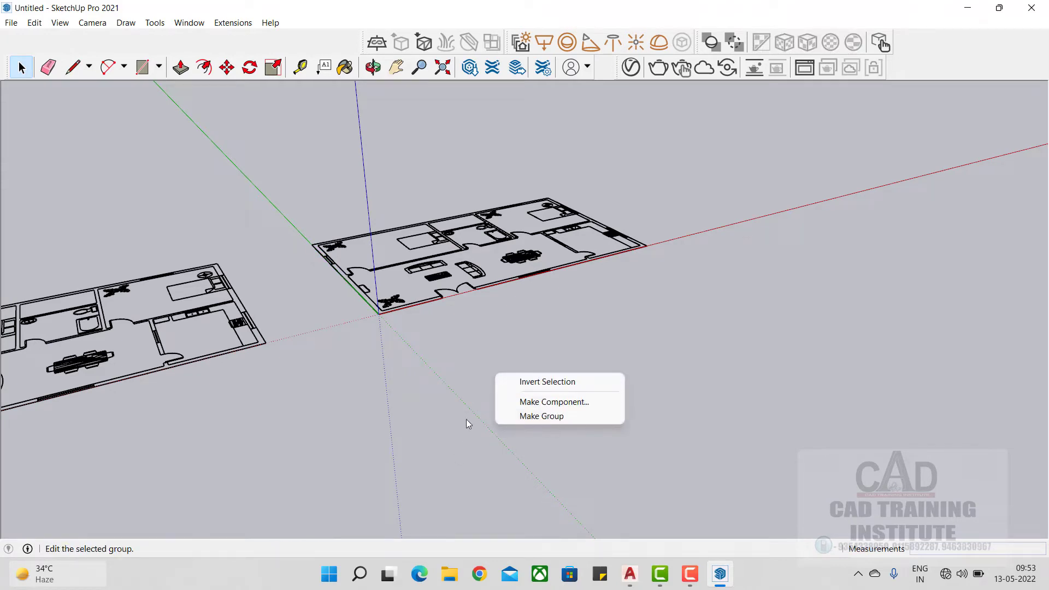
left_click(395, 342)
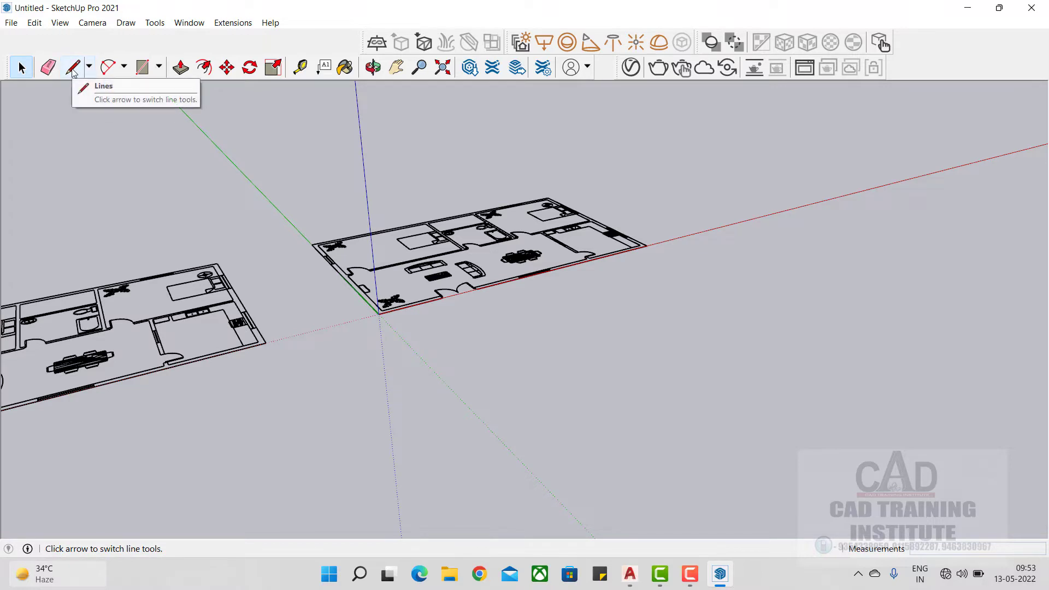
Try to move the original floor plan by its origin corner, freely and along the green axis, and put it back at the origin
left_click(393, 313)
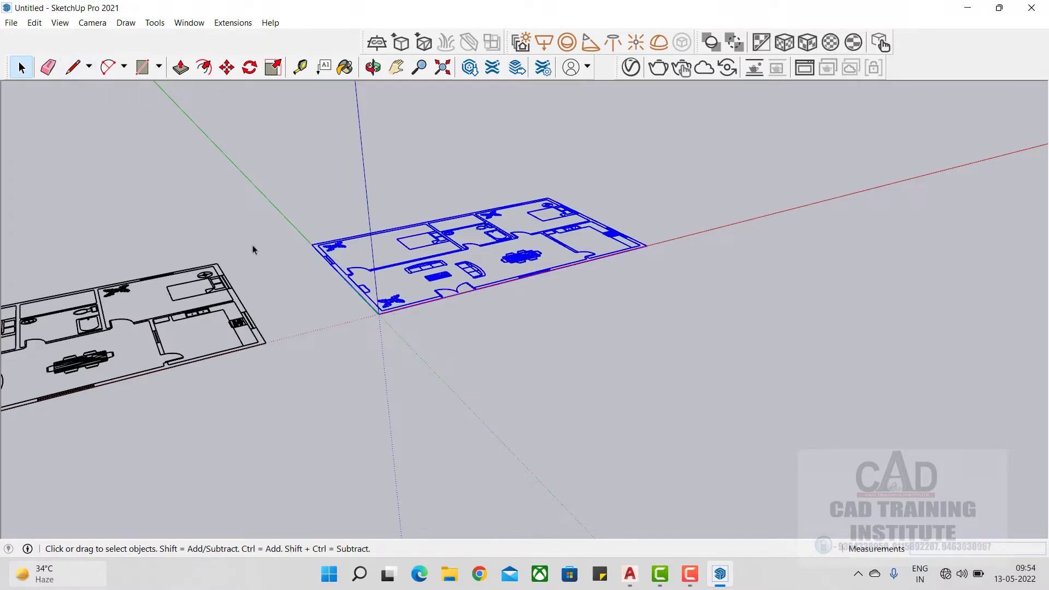
left_click(226, 67)
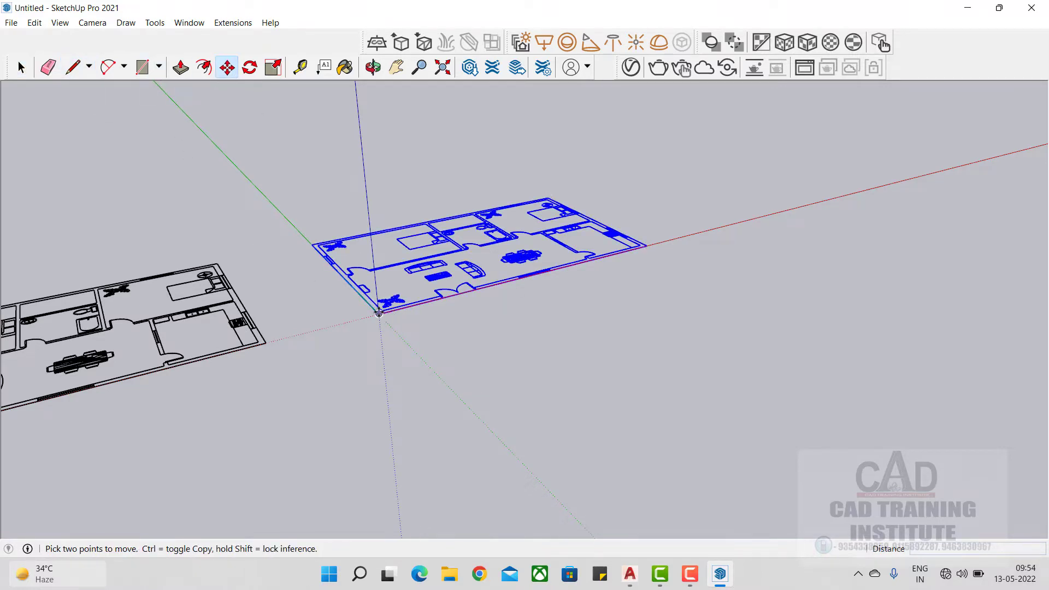
left_click(379, 314)
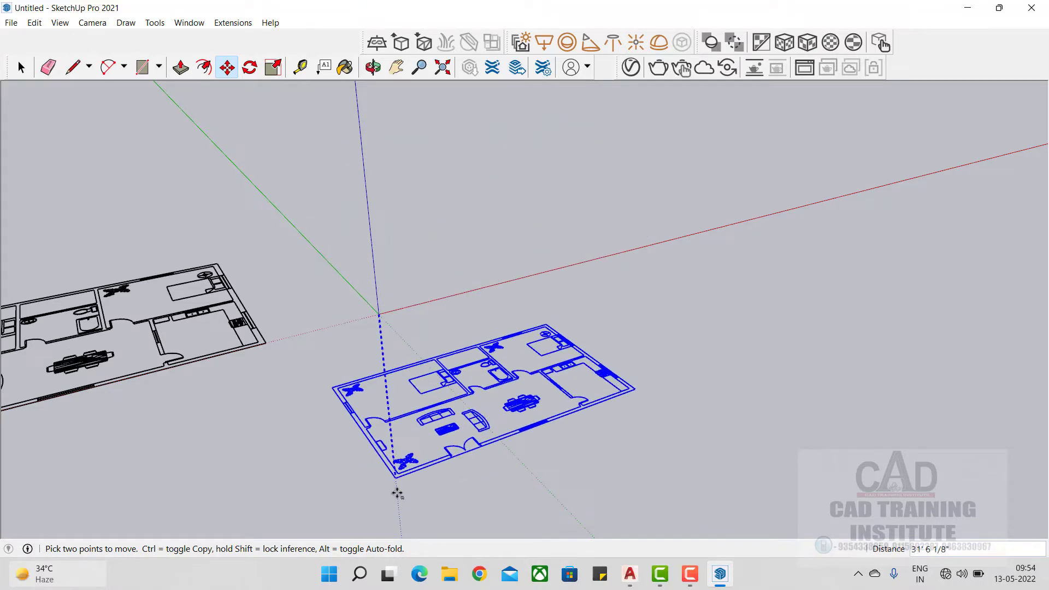
left_click(379, 313)
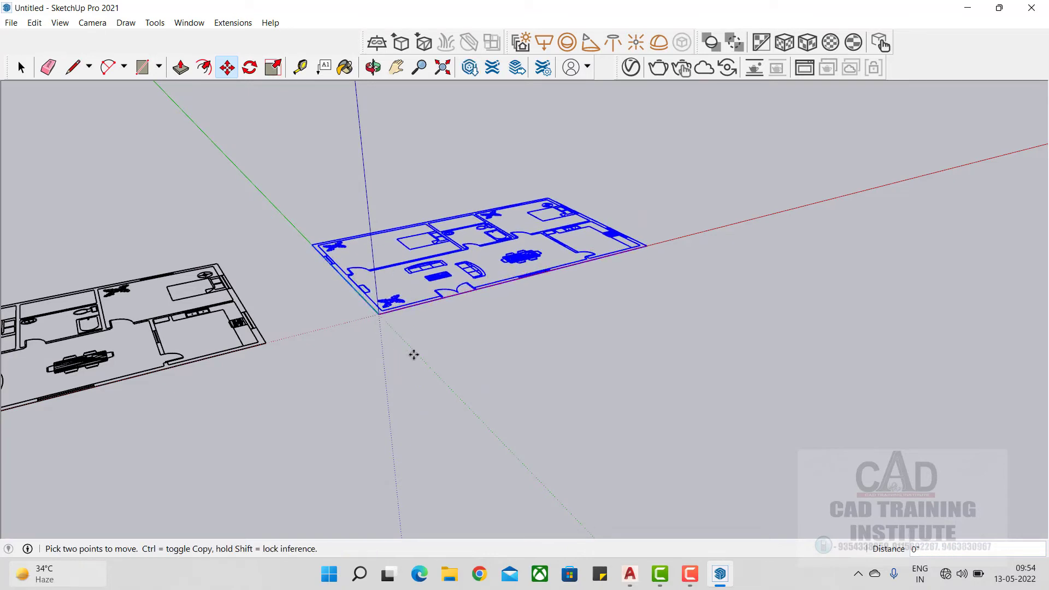
left_click(378, 313)
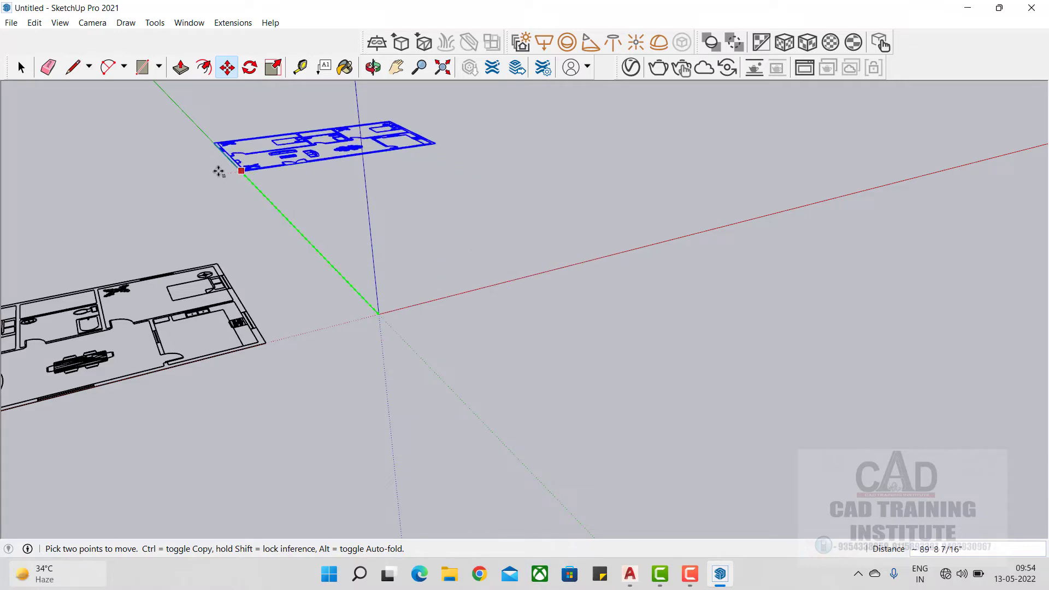
left_click(378, 313)
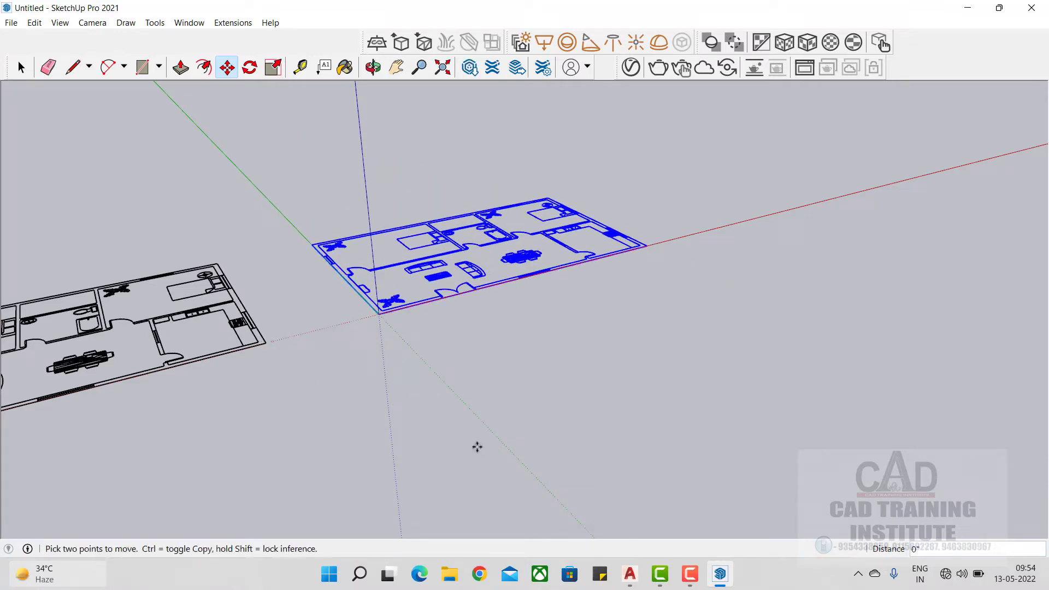
Move the original floor plan about 2' 6" from the origin along the red axis, using its outer front corner as the base point
left_click(378, 313)
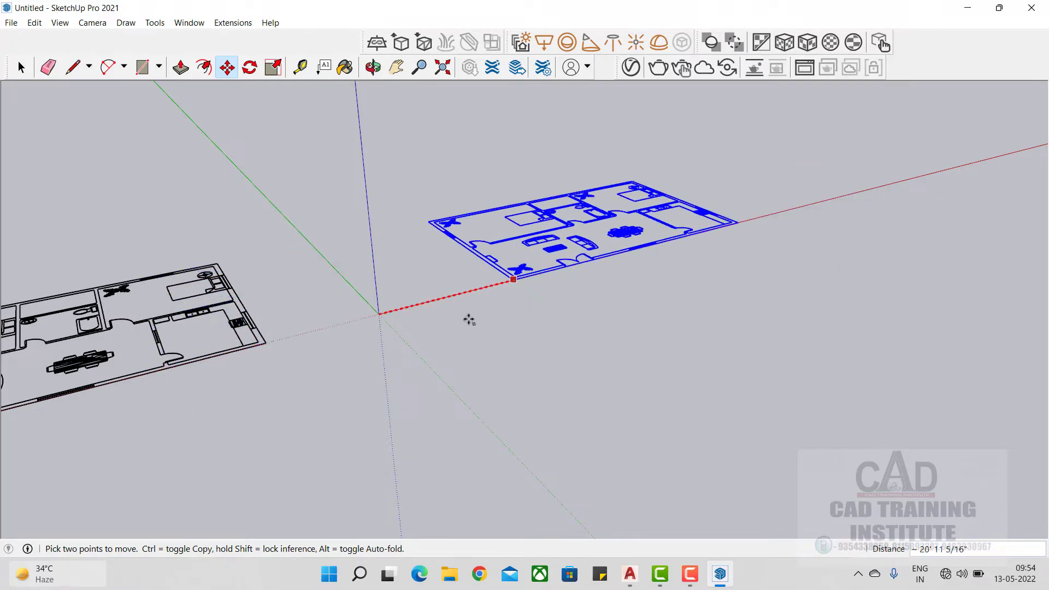
left_click(381, 315)
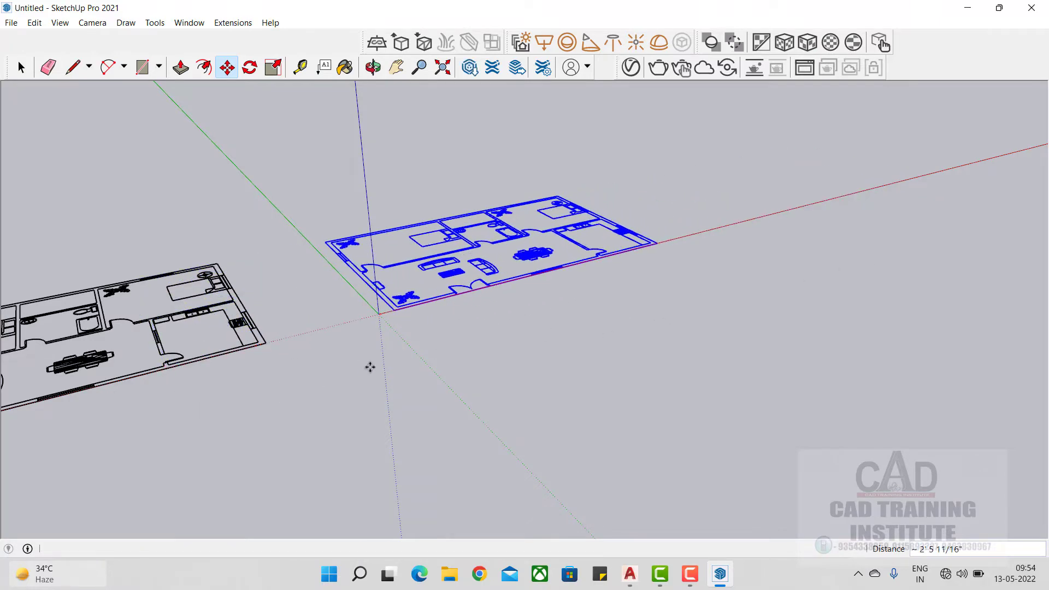
left_click(21, 67)
Explode the original floor plan component and clear the selection
scroll(516, 218, "up", 3)
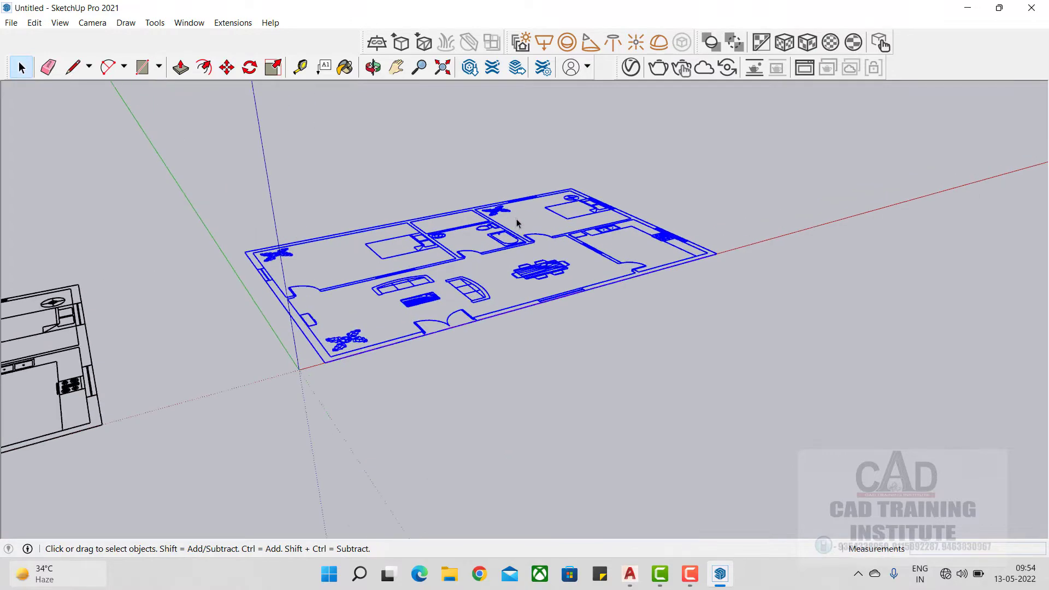
middle_click_drag(626, 331, 529, 444)
scroll(459, 264, "up", 3)
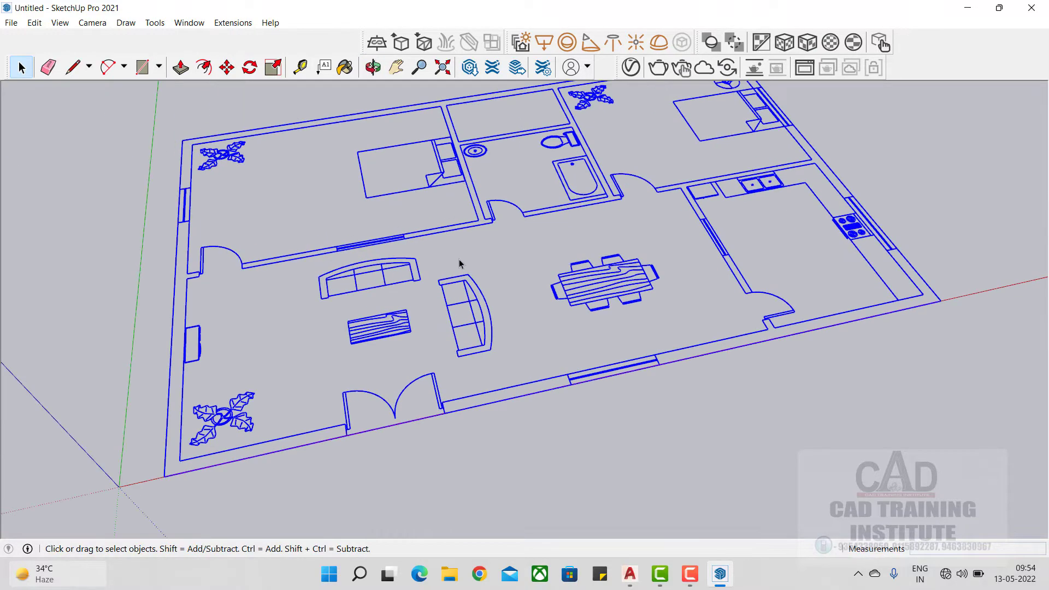
right_click(551, 385)
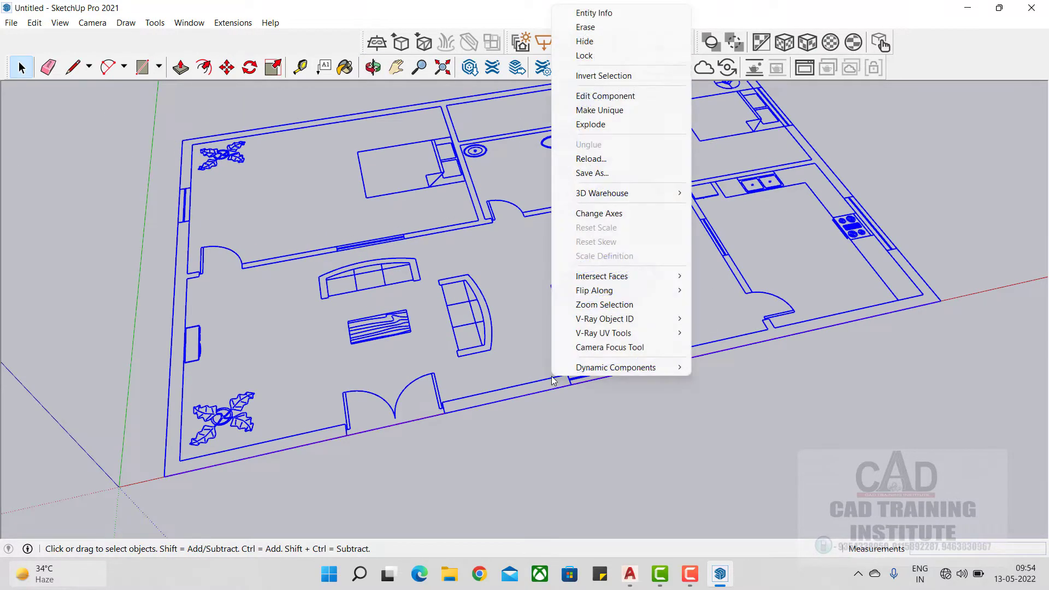
left_click(600, 126)
left_click(664, 391)
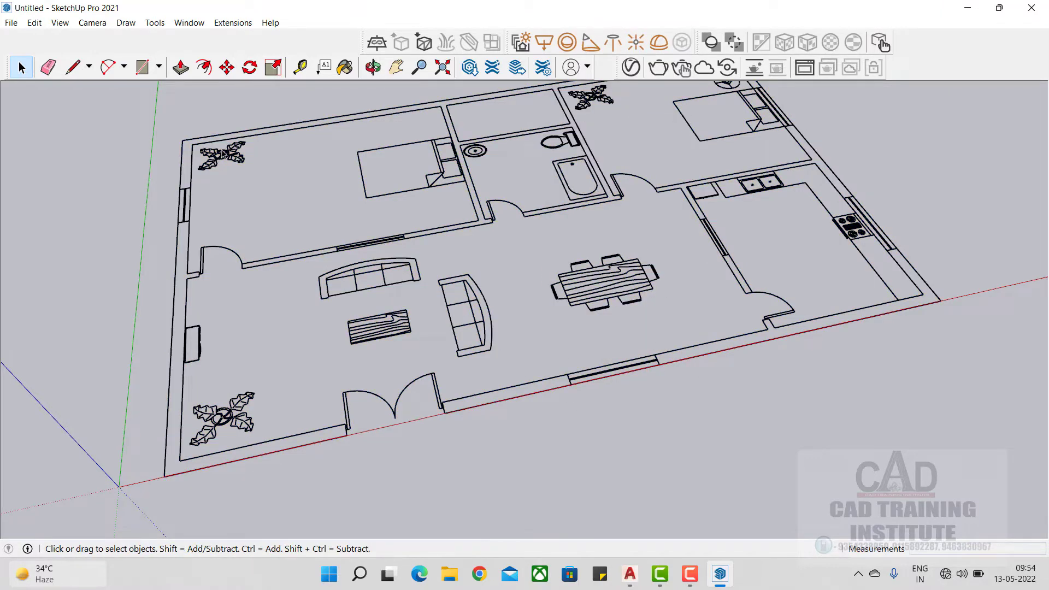
Draw a short line across the wall stub at the living-room bedroom door, along the outer wall's inner face
left_click(72, 67)
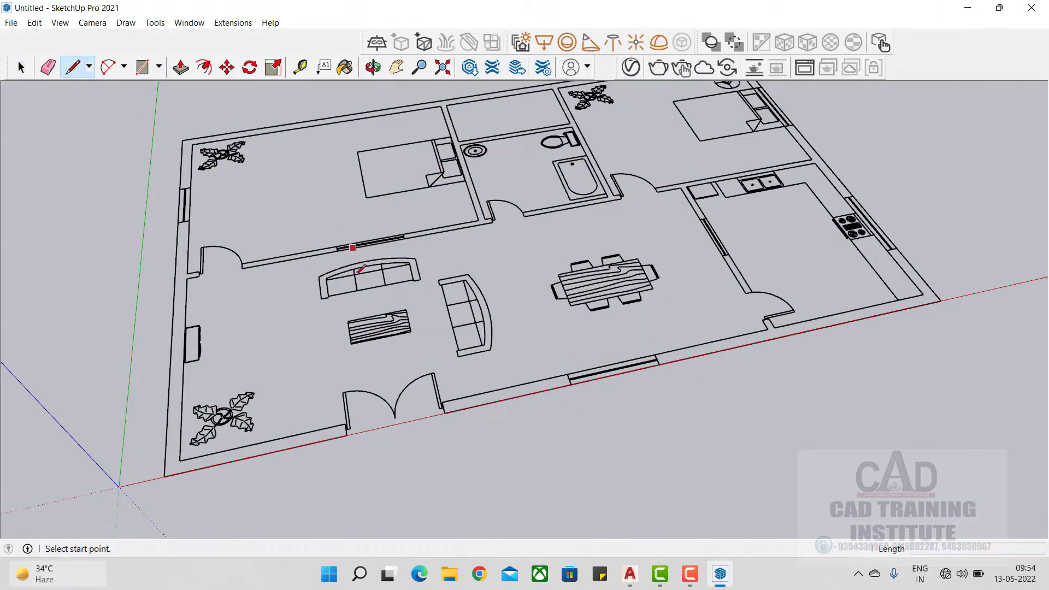
scroll(226, 255, "up", 2)
scroll(226, 255, "up", 1)
scroll(625, 281, "down", 2)
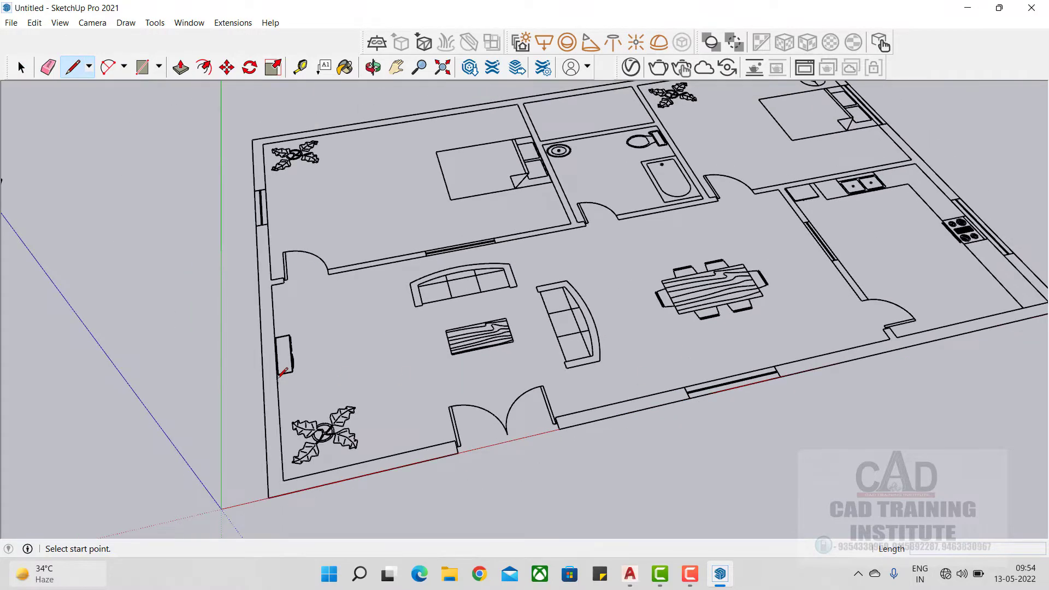
scroll(285, 280, "up", 2)
scroll(272, 246, "up", 3)
left_click(273, 233)
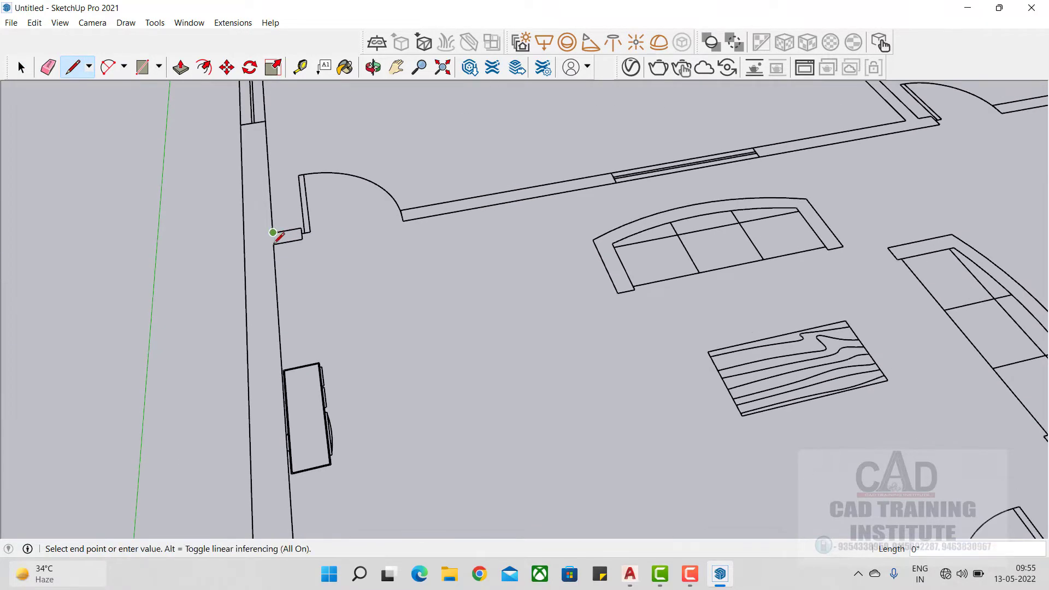
left_click(273, 243)
Draw a closing line about 6" long across the wall beside the bathroom door, at the bedroom and bathroom partition corner
scroll(335, 252, "down", 3)
scroll(653, 179, "up", 4)
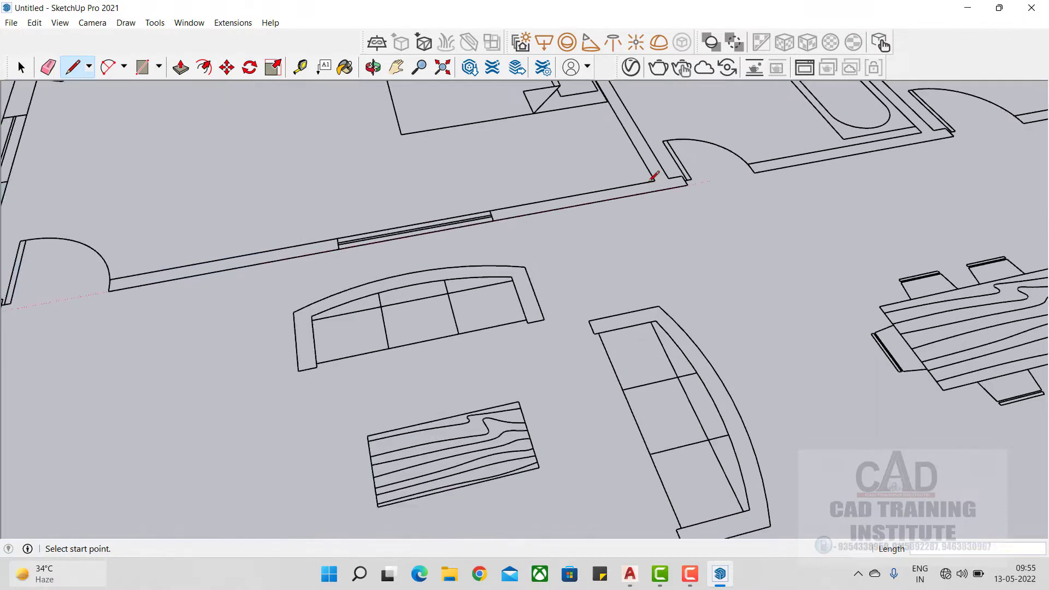
left_click(668, 177)
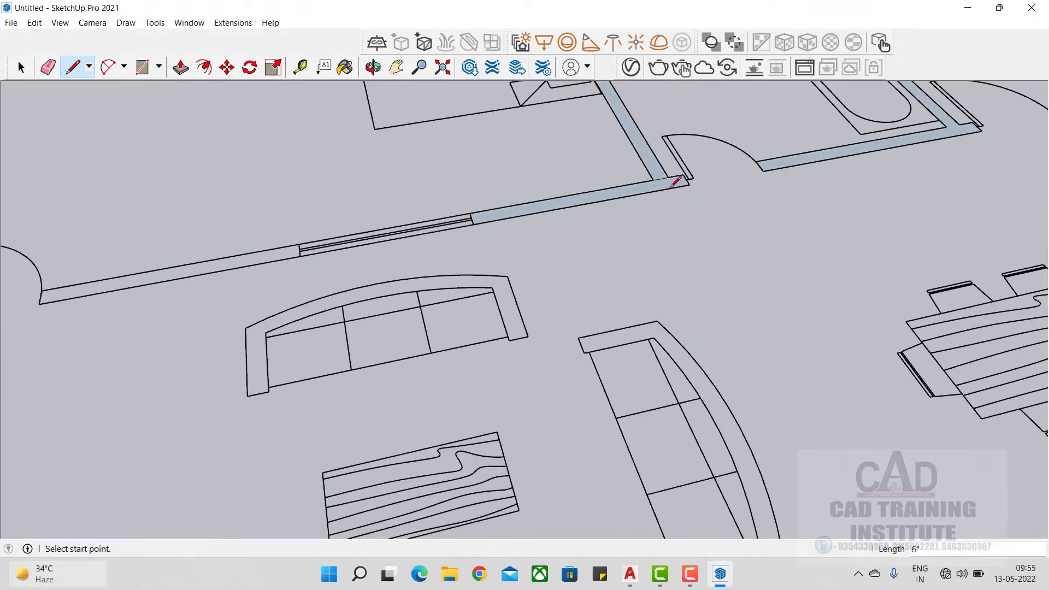
Draw a closing line across the kitchen partition where it meets the bedroom wall, near the refrigerator
scroll(569, 232, "down", 5)
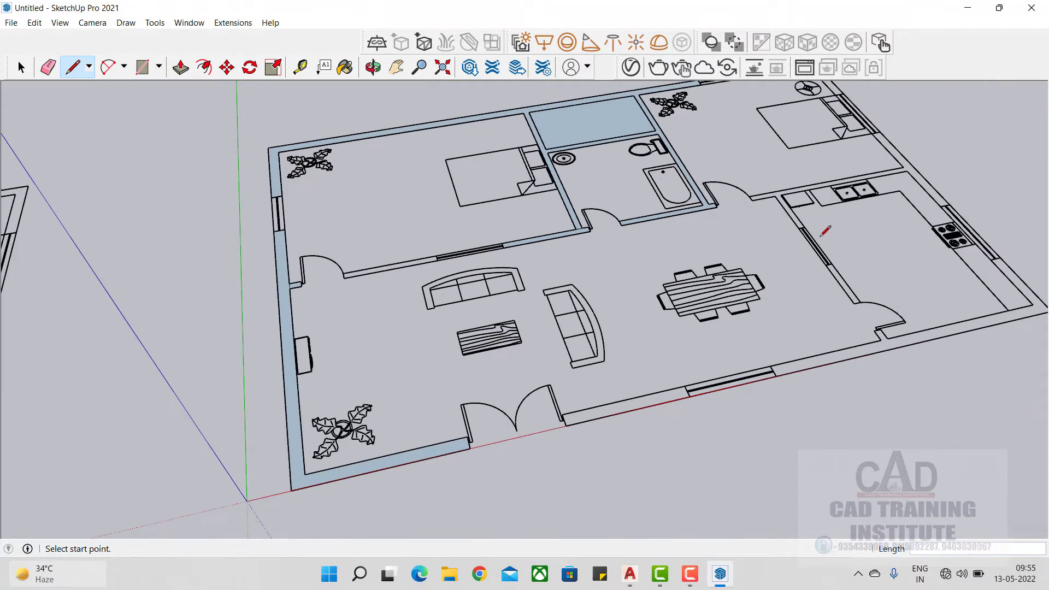
scroll(821, 235, "up", 7)
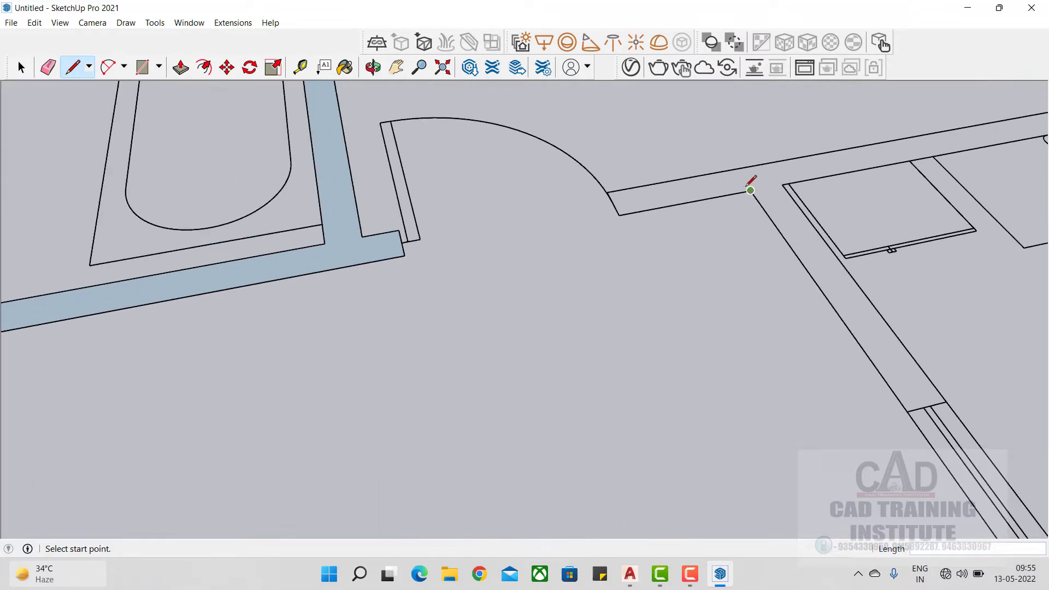
left_click(750, 190)
left_click(783, 183)
scroll(655, 207, "down", 5)
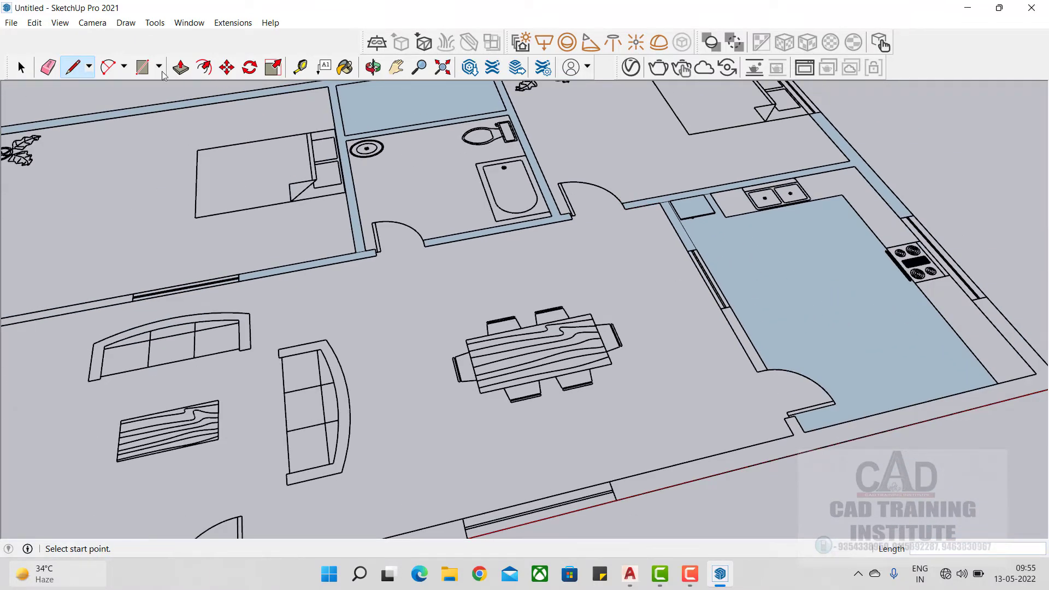
Delete the face covering the kitchen floor
left_click(21, 67)
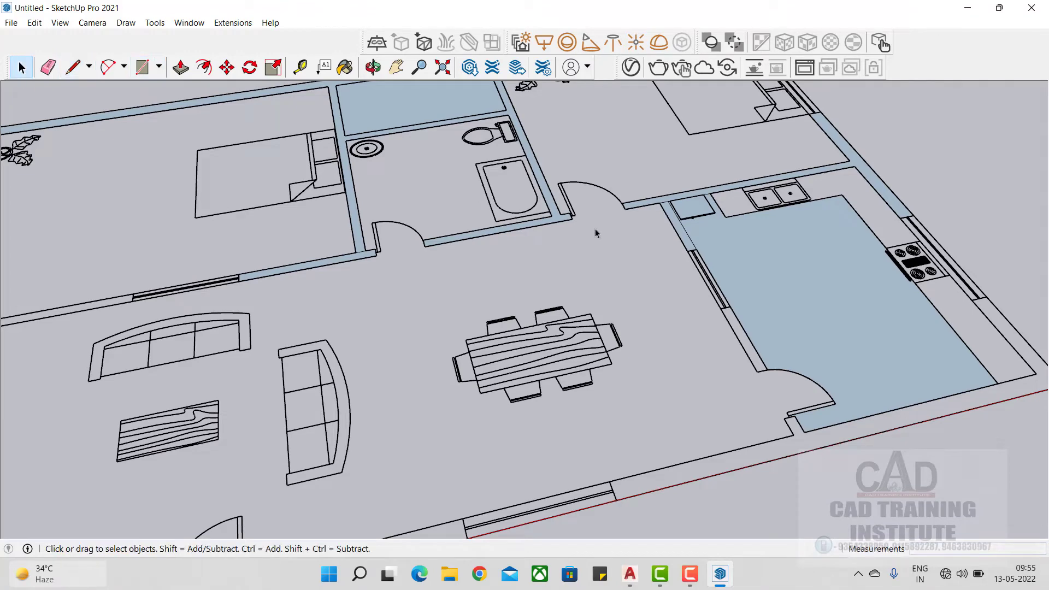
left_click(767, 291)
key("Delete")
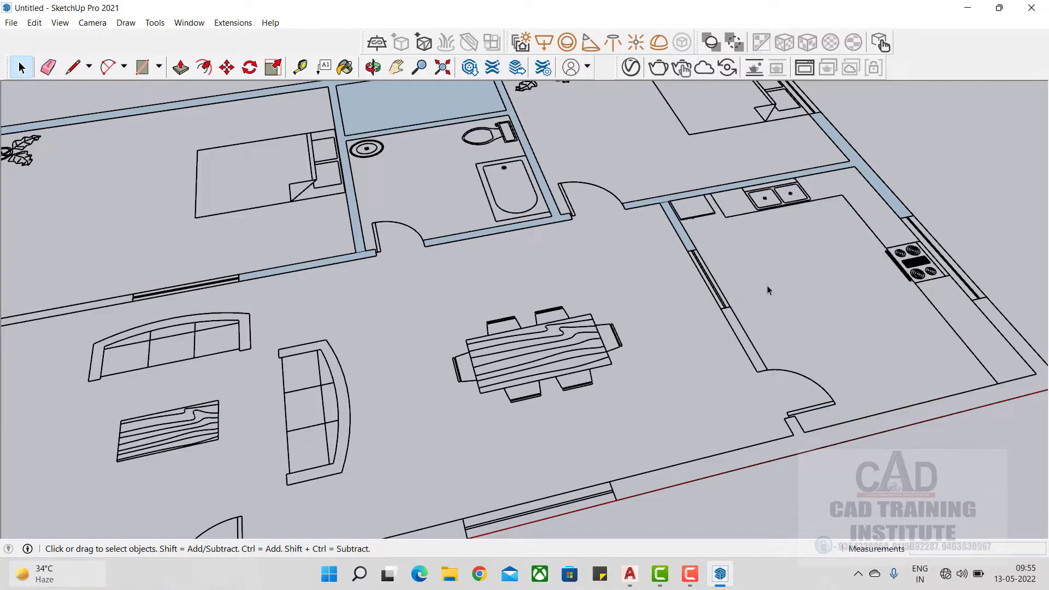
Draw a line about 6" long across each end of the wall between the bathroom and the small room behind it
scroll(767, 285, "down", 3)
scroll(468, 169, "up", 3)
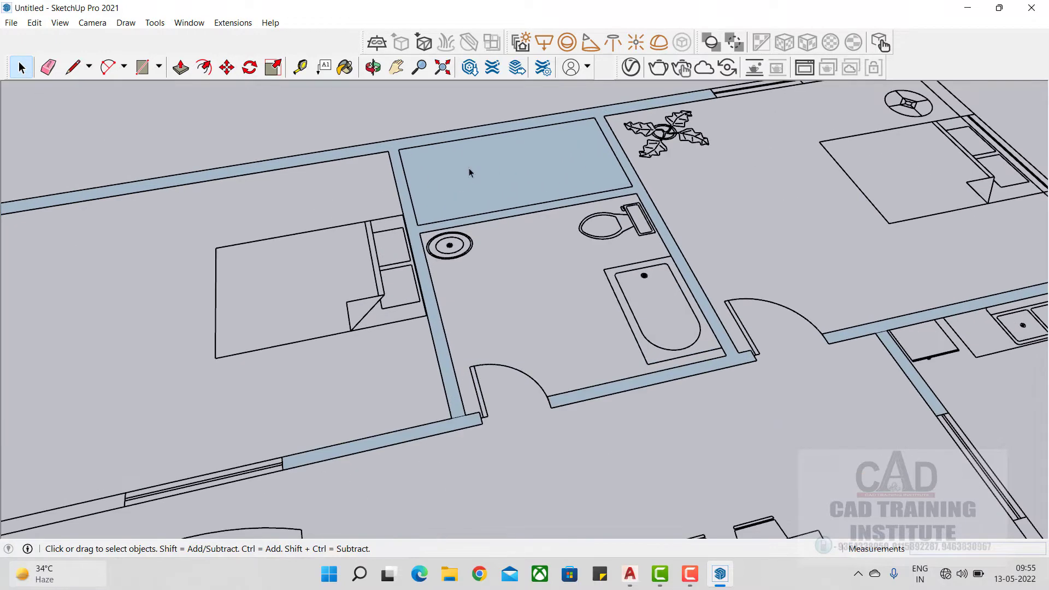
left_click(473, 173)
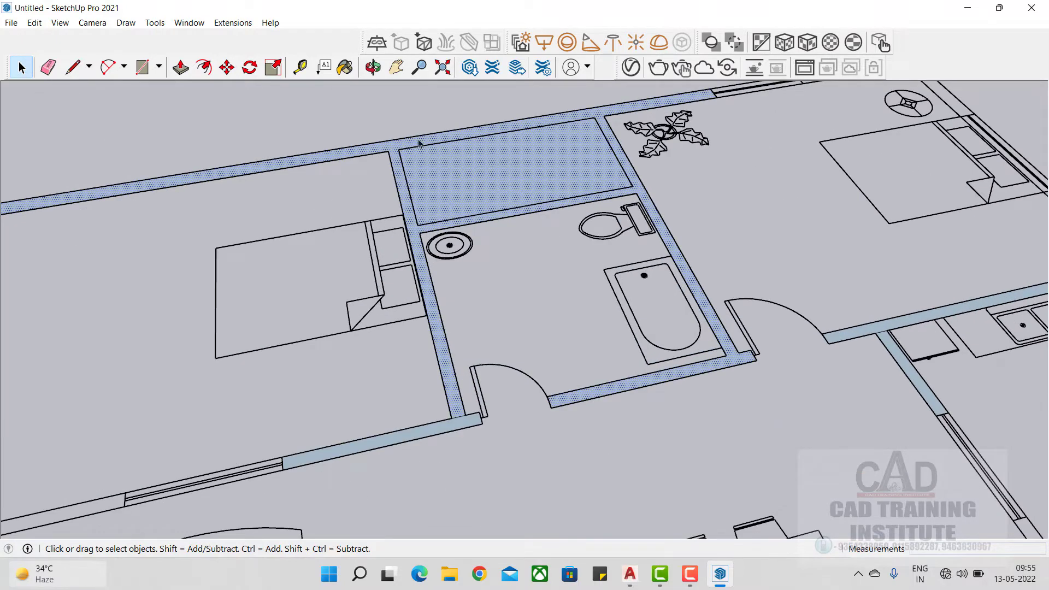
left_click(73, 67)
scroll(372, 210, "up", 3)
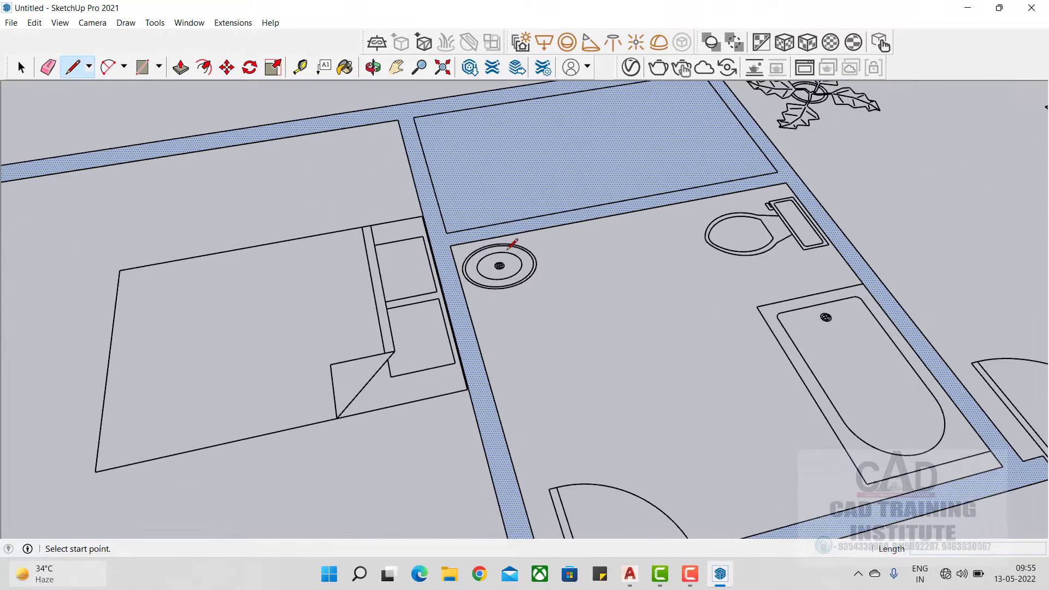
left_click(447, 233)
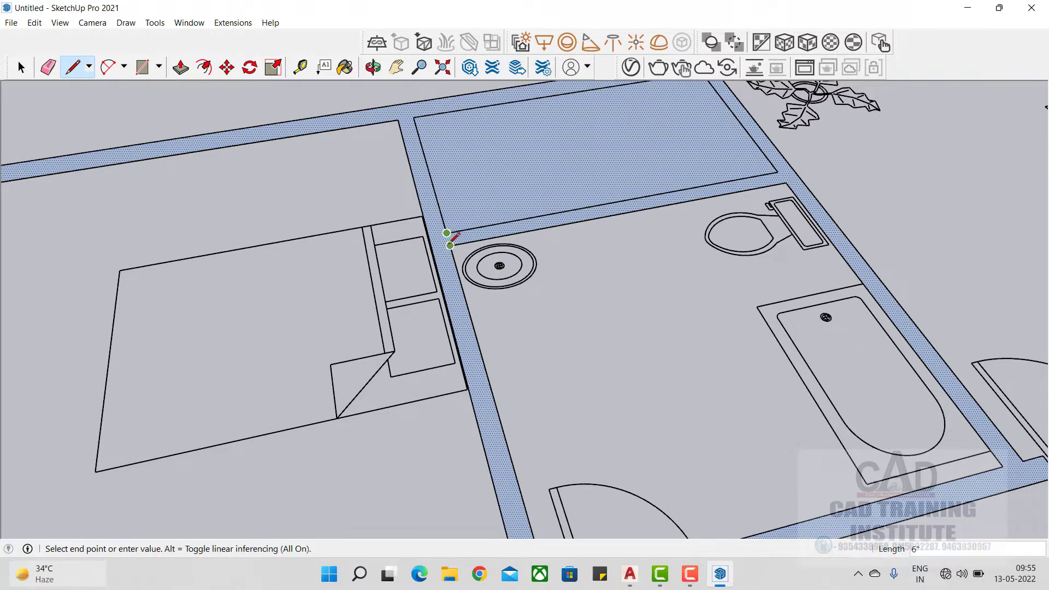
left_click(68, 68)
left_click(777, 172)
left_click(785, 182)
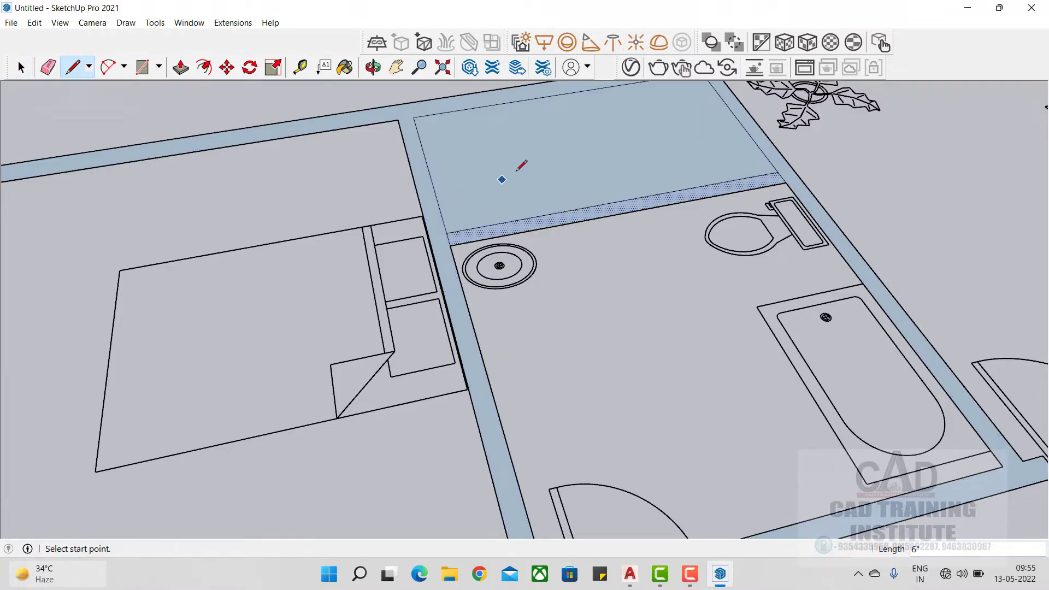
left_click(502, 184)
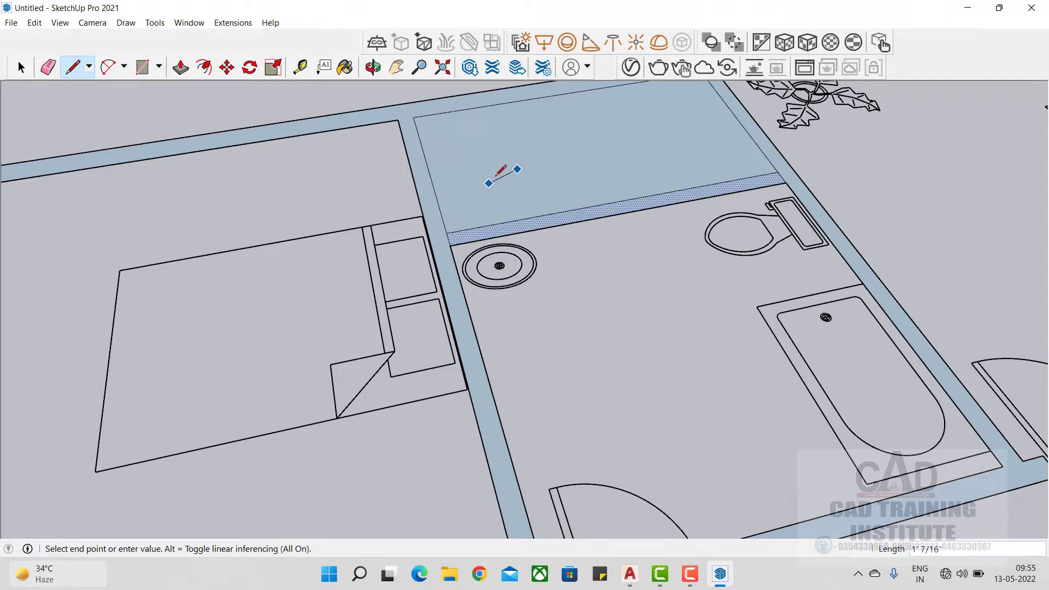
key("Escape")
Delete the floor face of the small room behind the bathroom
left_click(21, 67)
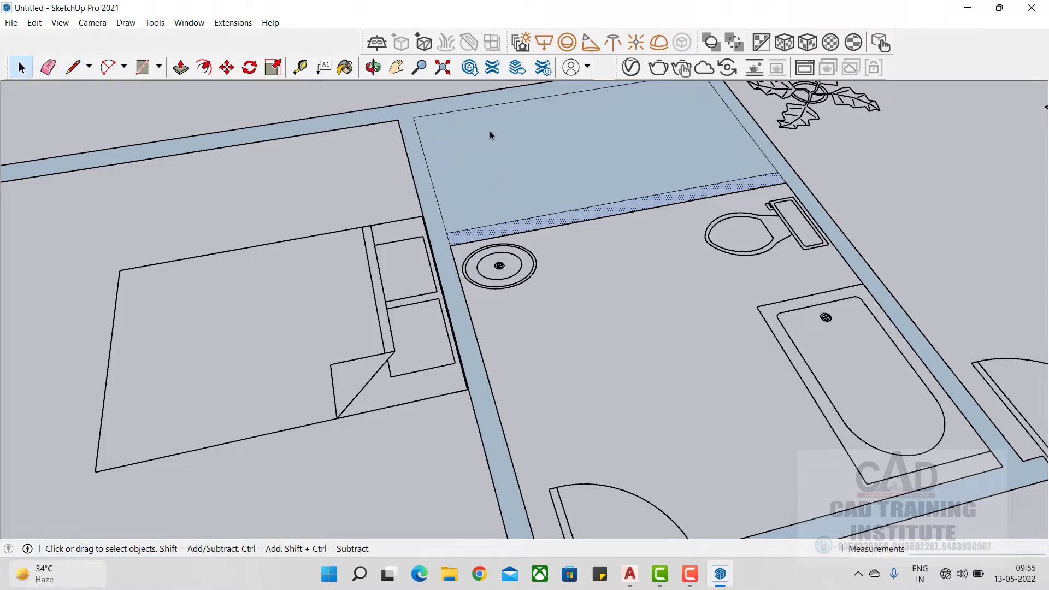
left_click(509, 152)
key("Delete")
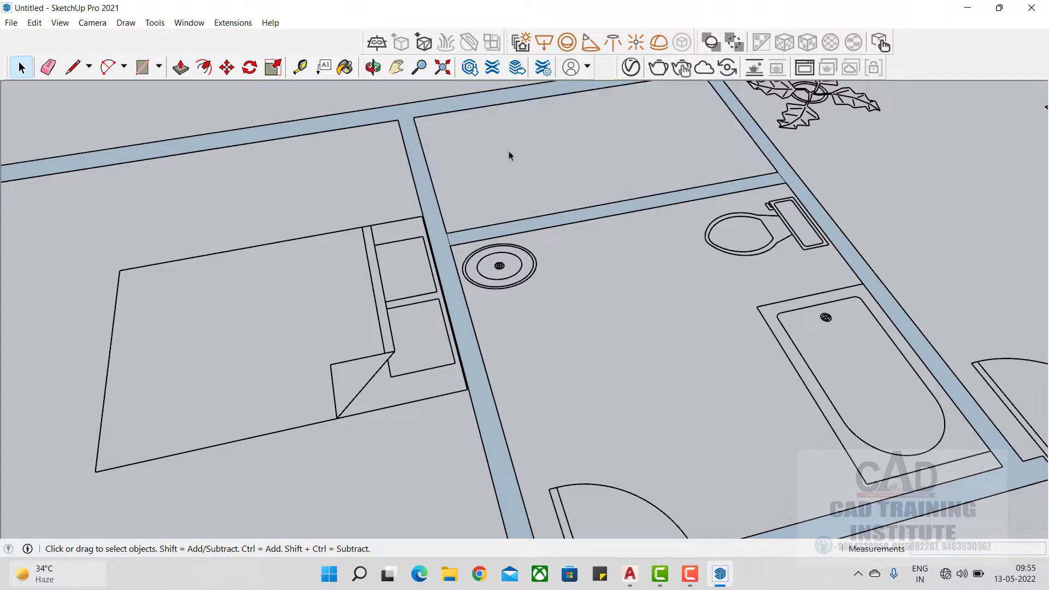
Draw a closing line across the wall stub at the kitchen door, along the outer wall's inner face
scroll(587, 254, "down", 5)
scroll(528, 235, "down", 3)
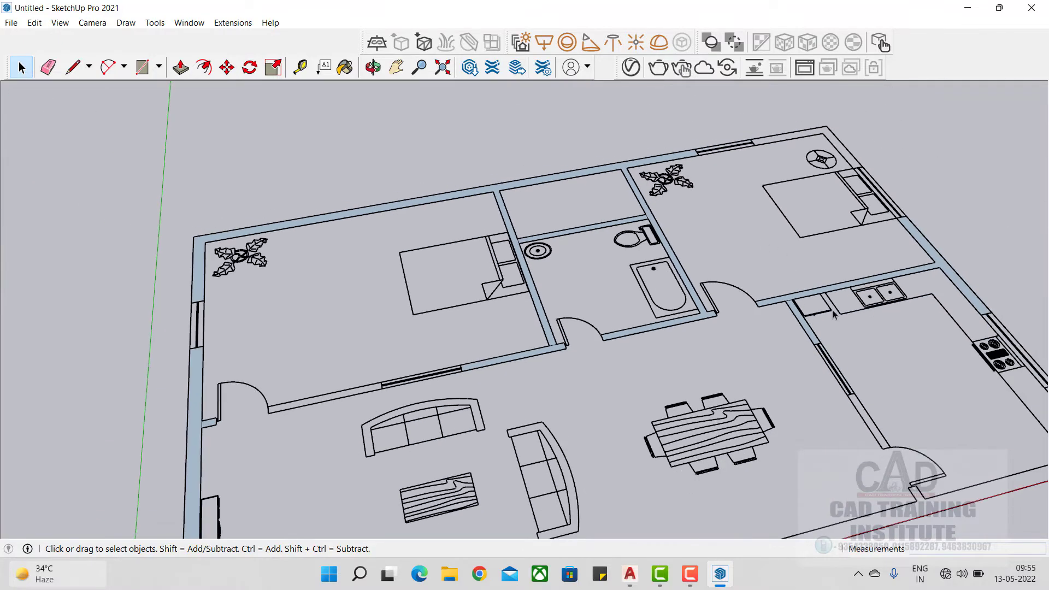
scroll(490, 290, "up", 4)
scroll(489, 290, "down", 2)
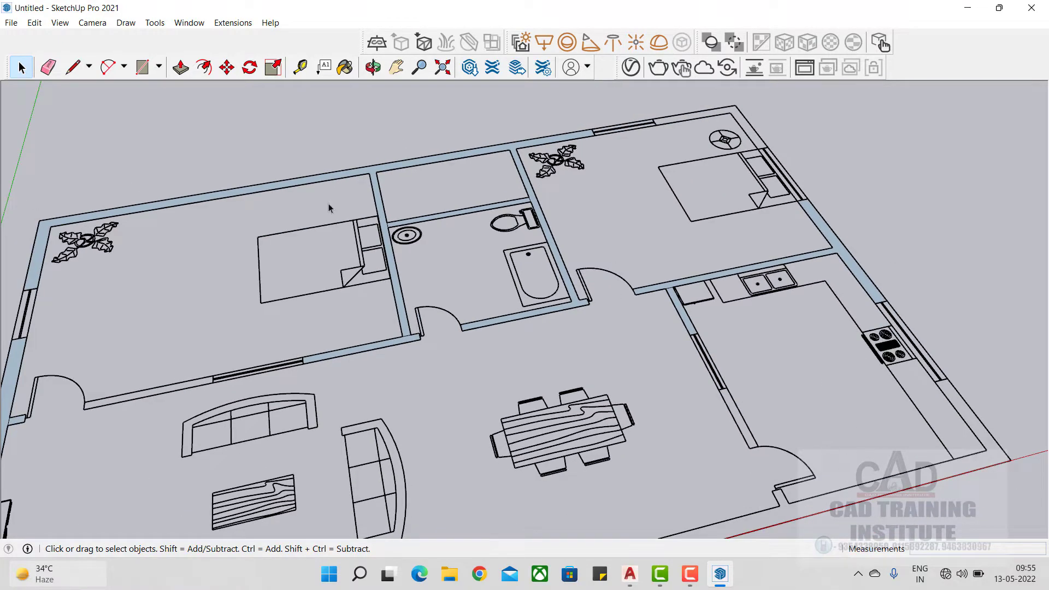
left_click(72, 67)
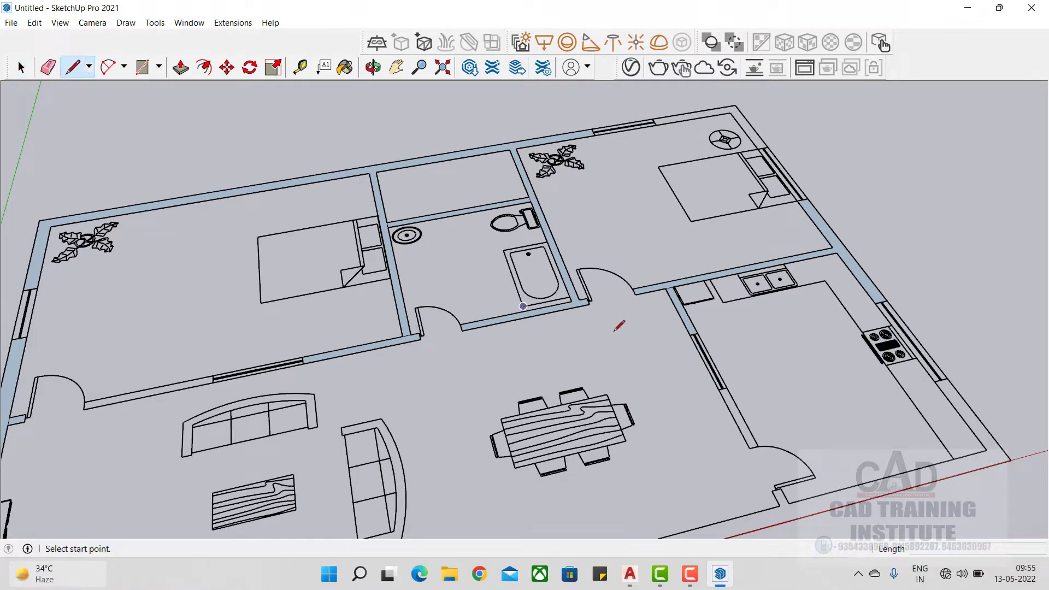
scroll(702, 411, "down", 3)
scroll(699, 443, "up", 5)
scroll(698, 447, "up", 3)
left_click(701, 423)
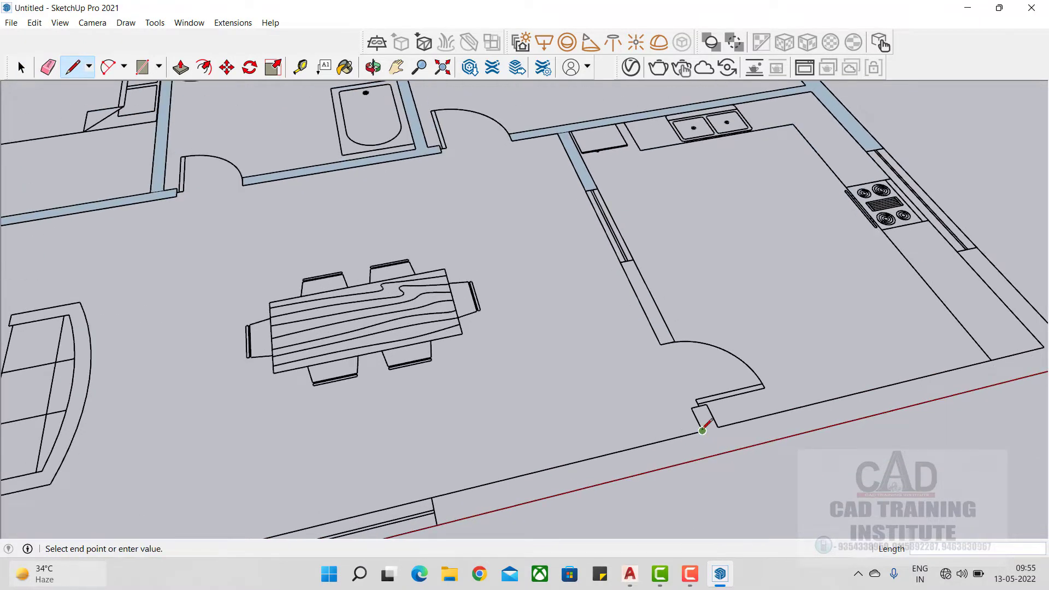
left_click(713, 434)
scroll(676, 442, "down", 2)
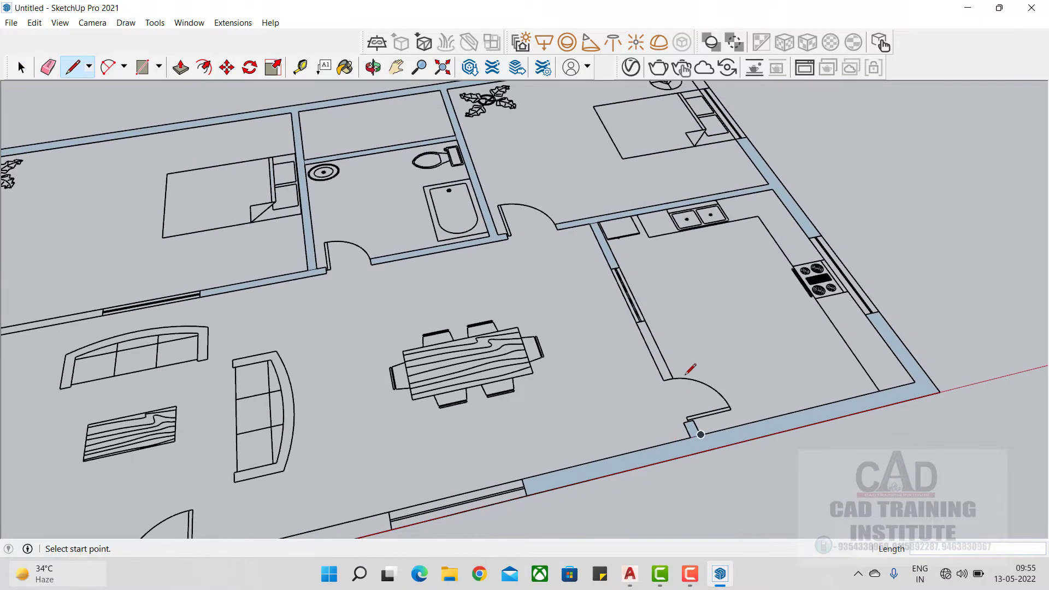
Try to close the kitchen partition with a line about 6" long across its end at the door
scroll(661, 360, "up", 2)
scroll(627, 302, "up", 2)
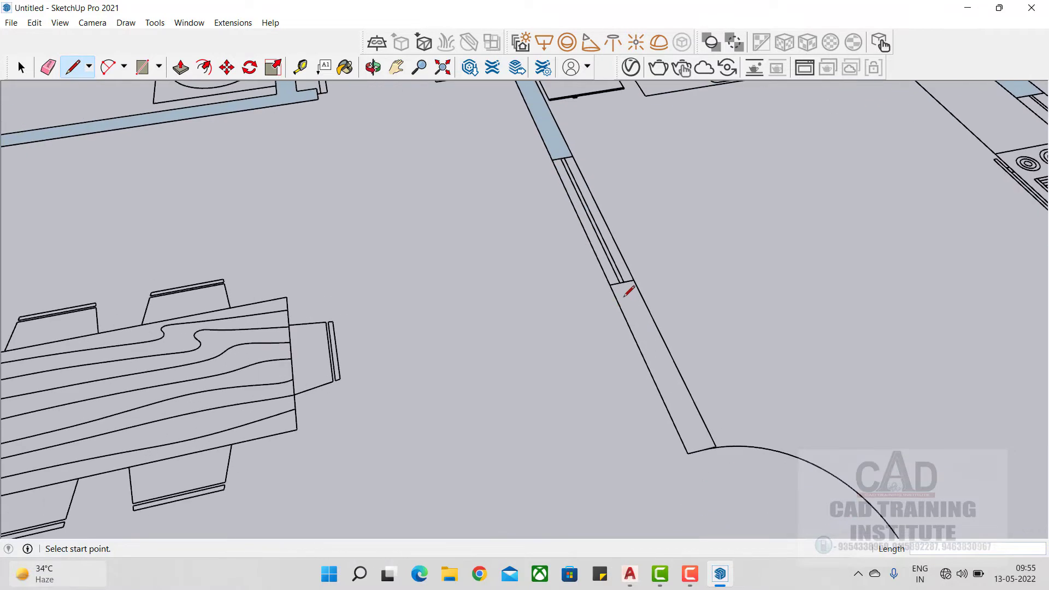
scroll(690, 435, "up", 3)
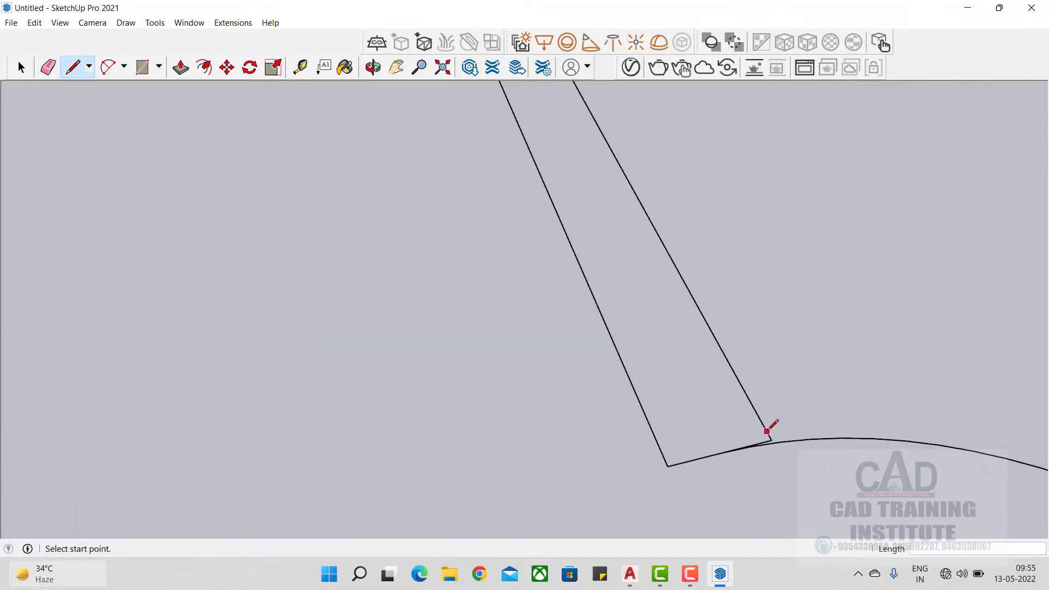
left_click(772, 440)
left_click(668, 465)
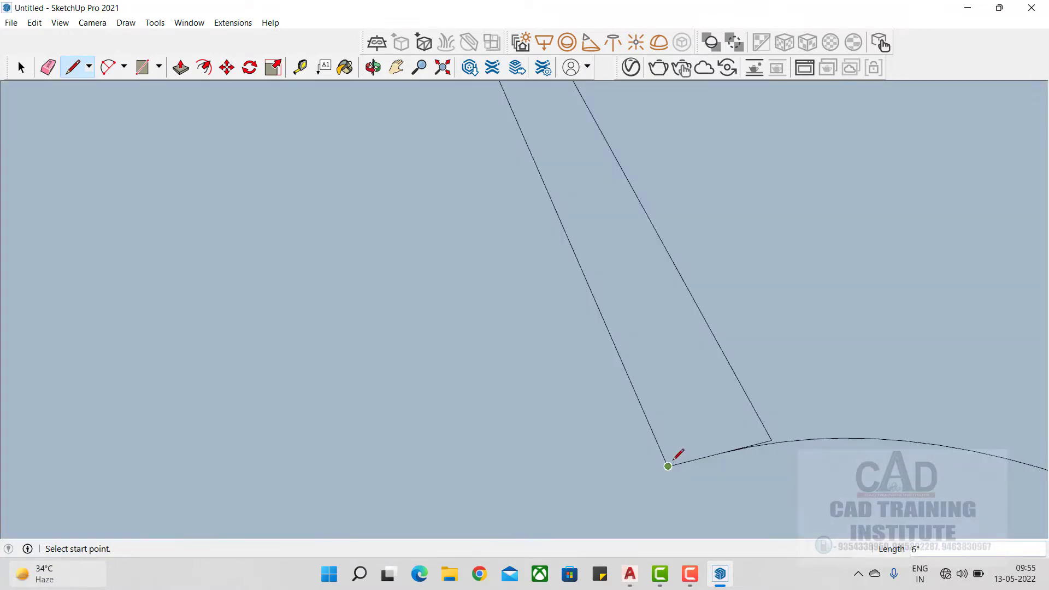
scroll(756, 425, "down", 2)
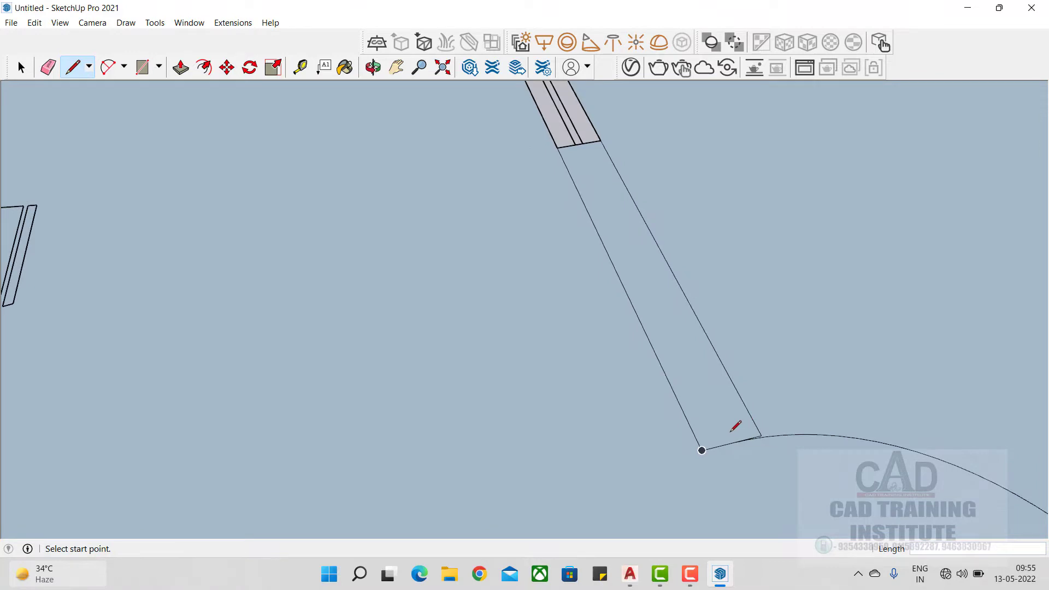
scroll(668, 376, "down", 2)
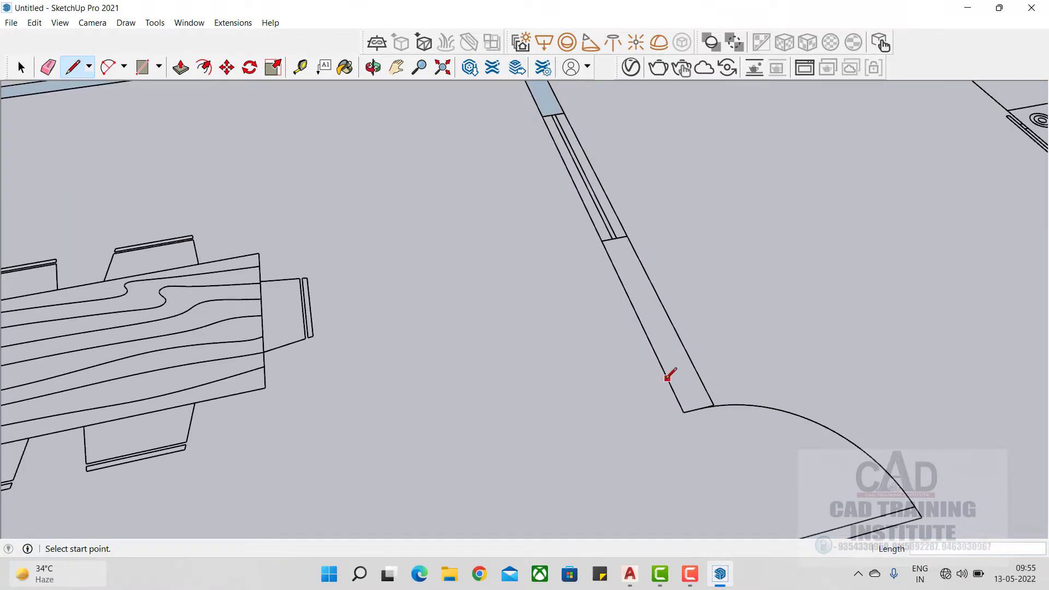
Draw a line about 6" long across the kitchen partition at the window end nearest the kitchen door
scroll(610, 246, "up", 3)
left_click(601, 246)
left_click(645, 237)
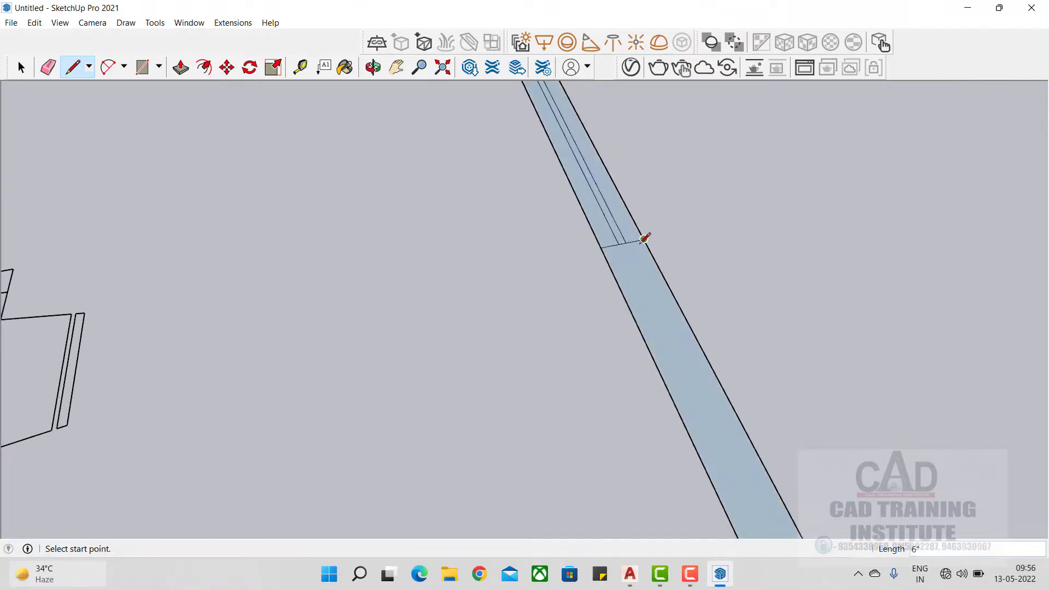
Draw a line about 10" long across the front outer wall at the window end nearest the main entrance
scroll(659, 207, "down", 6)
scroll(186, 463, "up", 3)
scroll(554, 329, "down", 3)
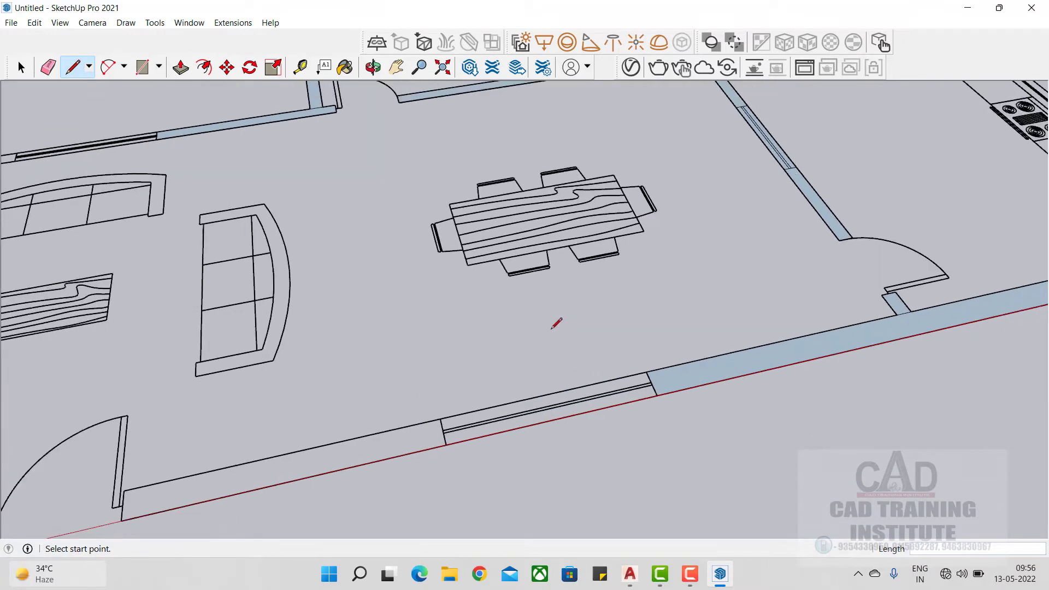
scroll(480, 411, "up", 3)
left_click(467, 375)
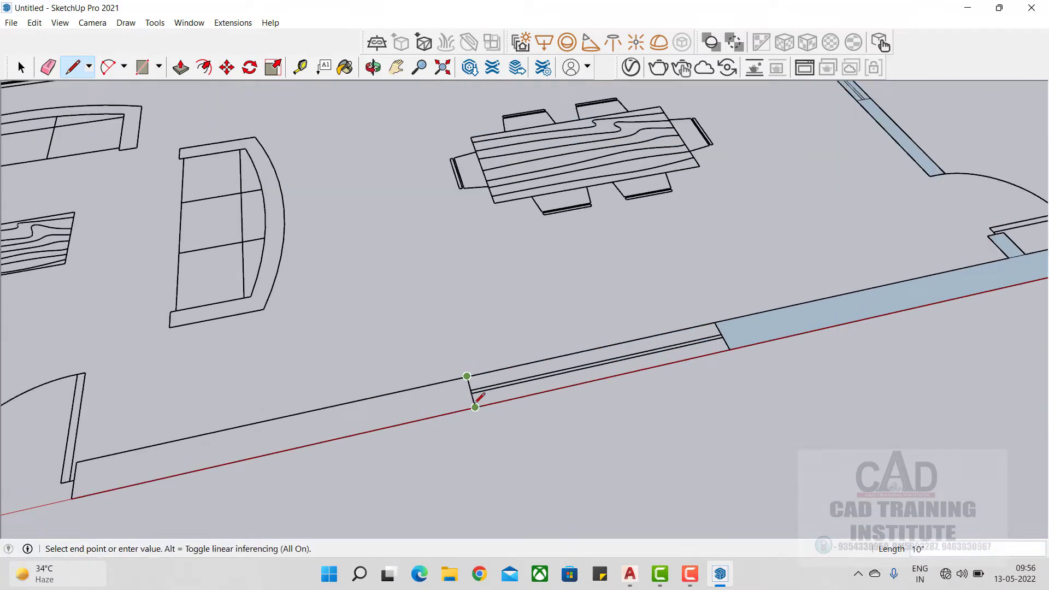
left_click(474, 407)
scroll(765, 359, "down", 3)
scroll(349, 264, "down", 3)
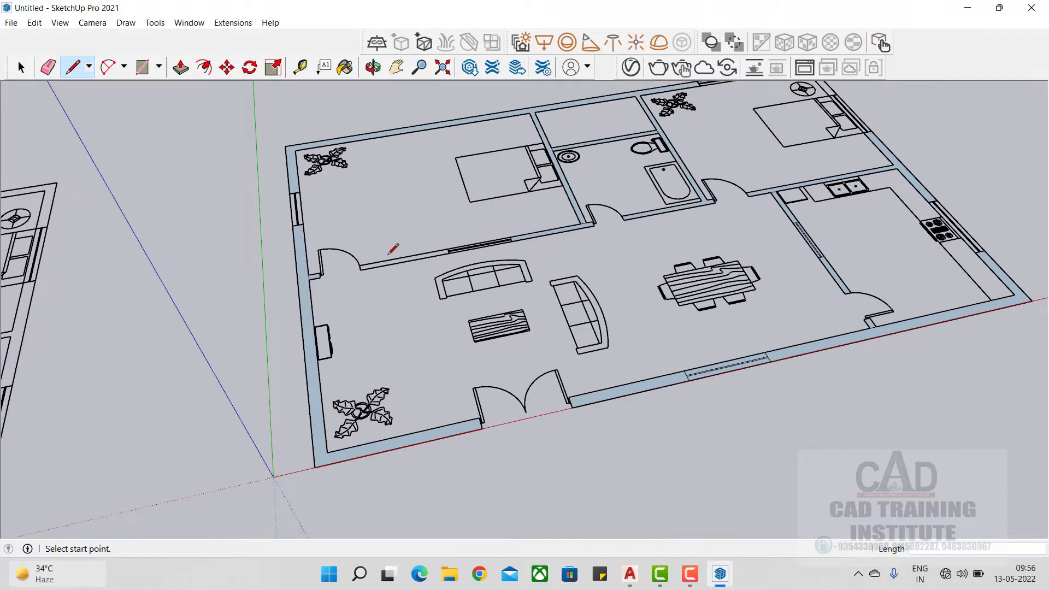
Draw a closing line across the living-room bedroom partition at the window end nearest the bedroom door
scroll(393, 249, "up", 5)
scroll(633, 202, "up", 2)
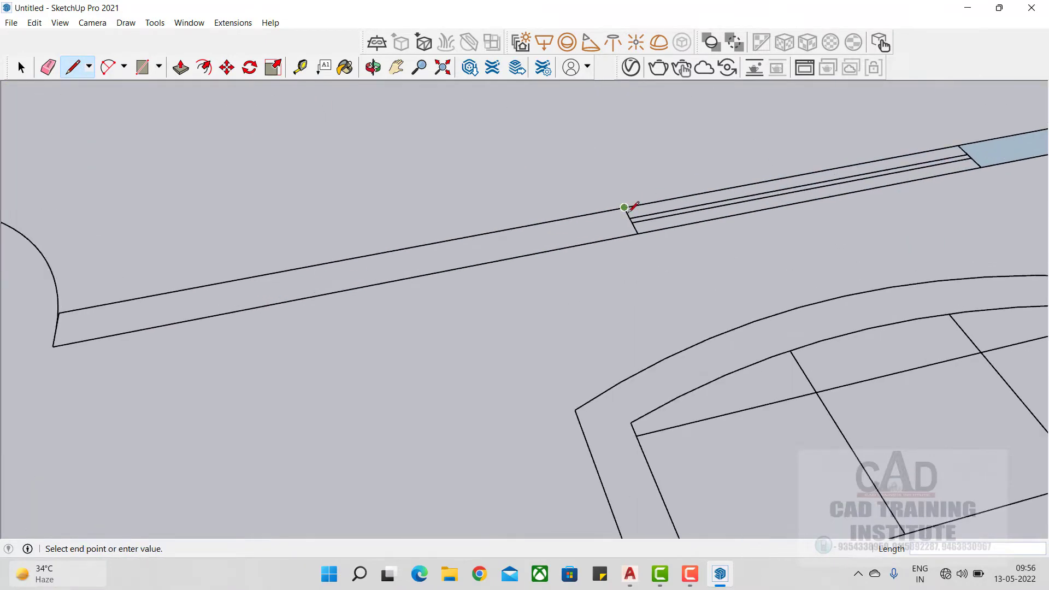
left_click(637, 234)
scroll(547, 270, "down", 5)
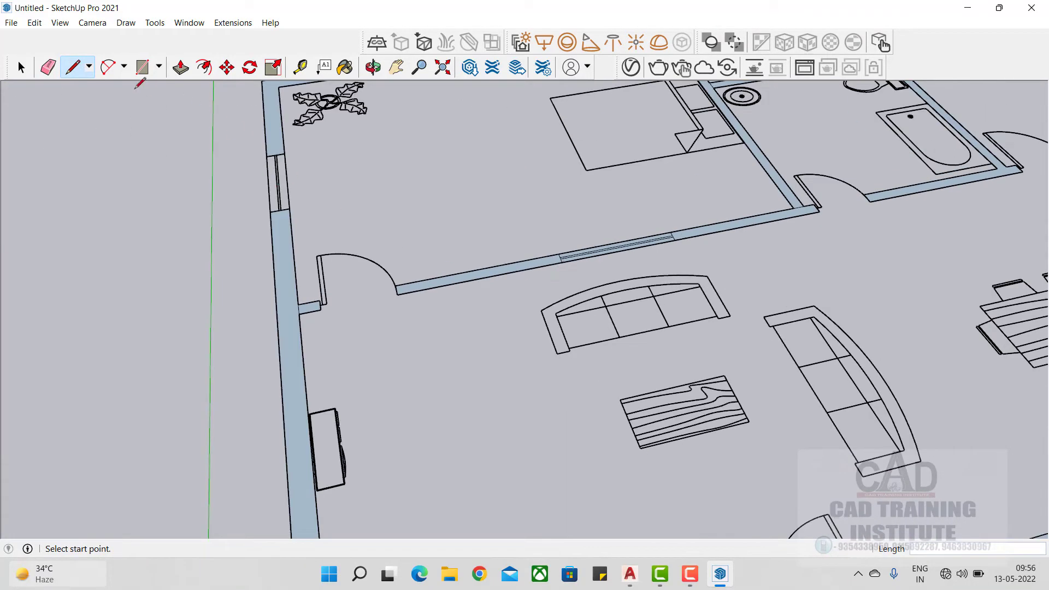
Push/Pull the L-shaped outer wall at the living room's front corner up to a height of 12'
left_click(179, 69)
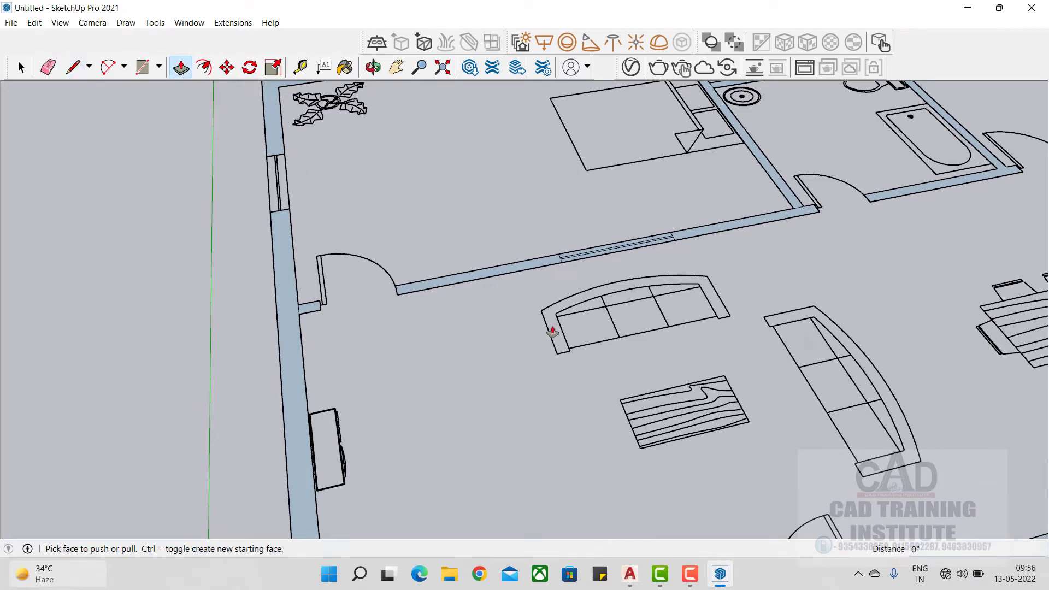
scroll(553, 330, "down", 1)
left_click_drag(354, 358, 297, 258)
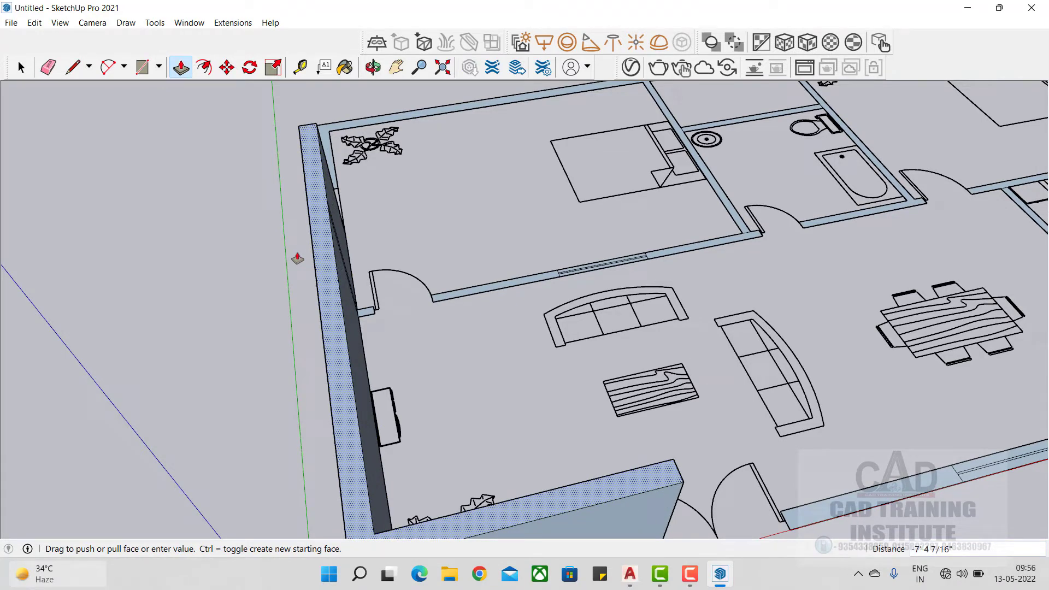
type("'")
key("Return")
scroll(519, 337, "down", 4)
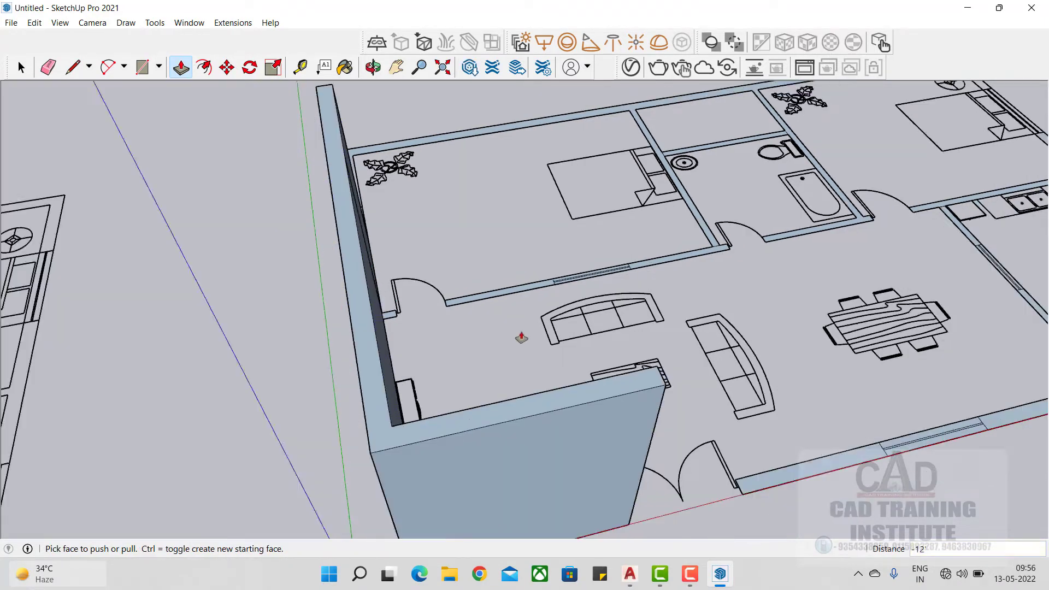
Push/Pull the front wall beside the main entrance, the bedroom partition between door and window, and the bedroom door stub up to the 12' wall height
middle_click_drag(514, 343, 545, 431)
left_click_drag(568, 467, 428, 313)
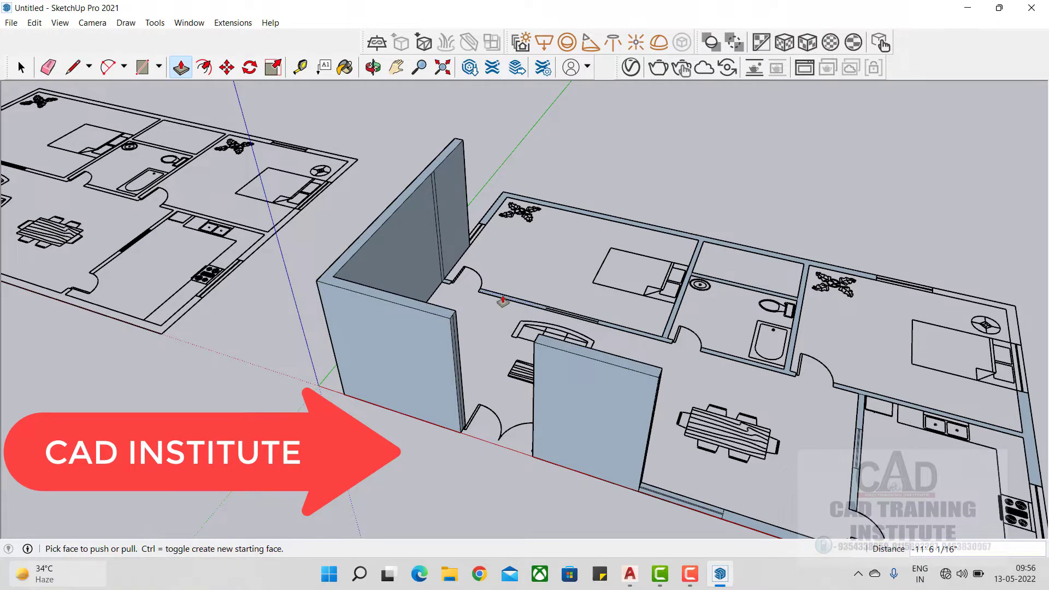
left_click_drag(508, 298, 358, 241)
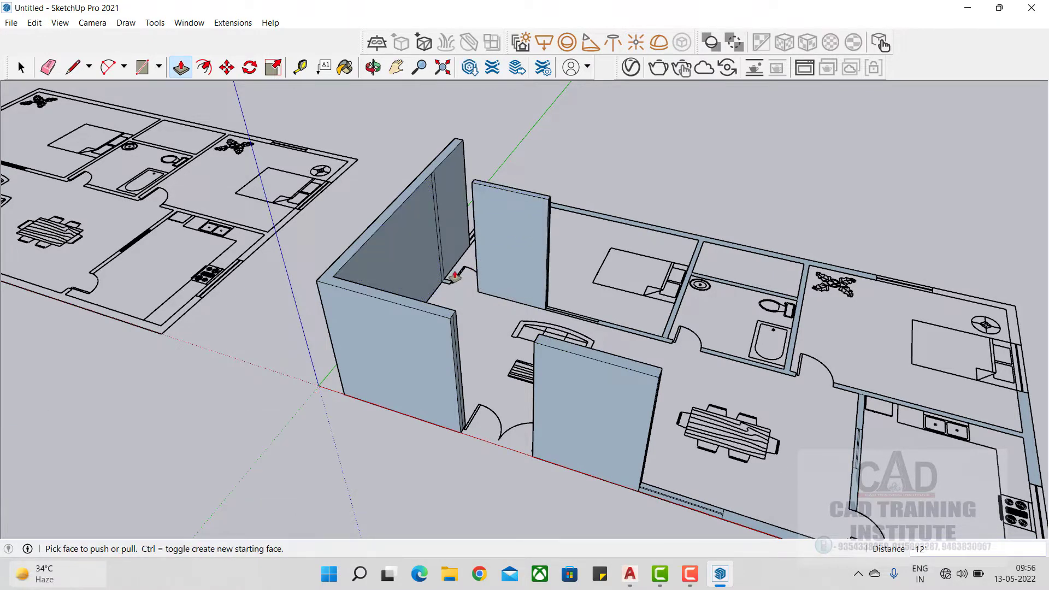
scroll(439, 285, "up", 5)
left_click_drag(438, 289, 248, 138)
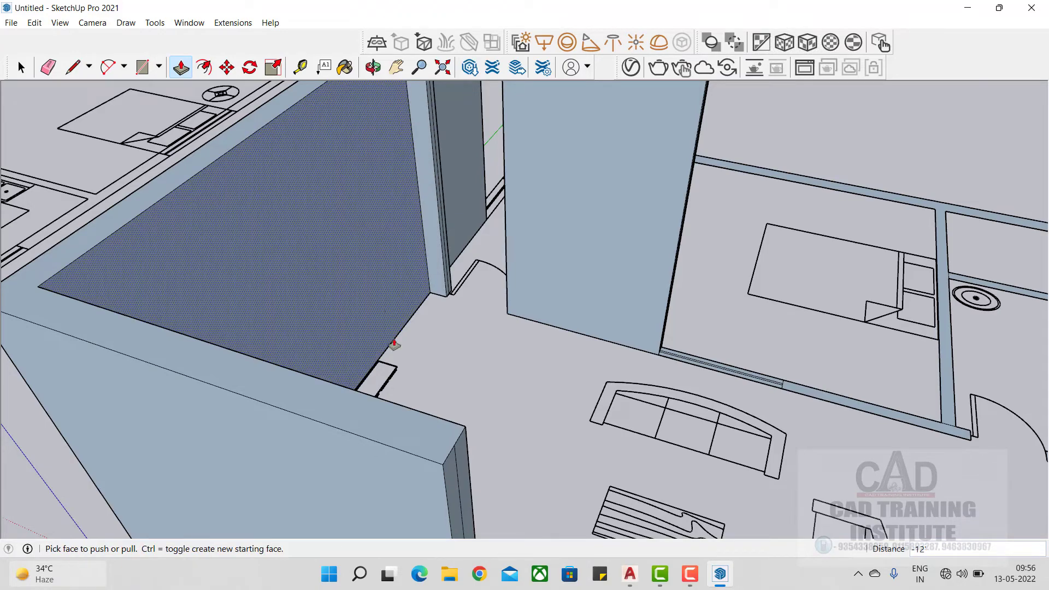
Erase the extra vertical lines on the end face of the bedroom door stub
scroll(485, 319, "down", 4)
middle_click_drag(485, 318, 489, 213)
scroll(490, 214, "up", 4)
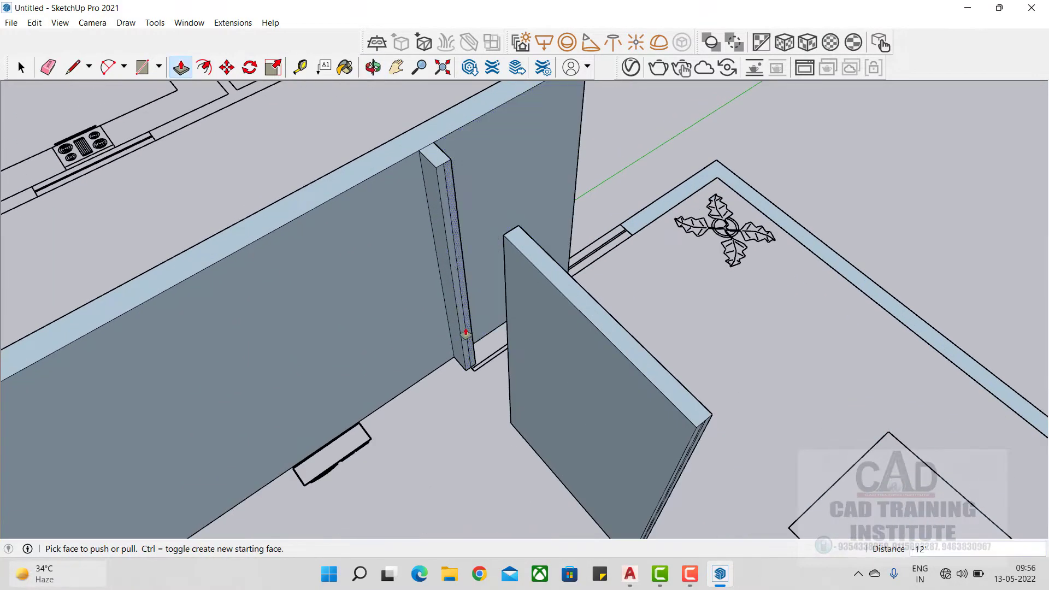
middle_click_drag(468, 330, 670, 318)
scroll(548, 393, "up", 3)
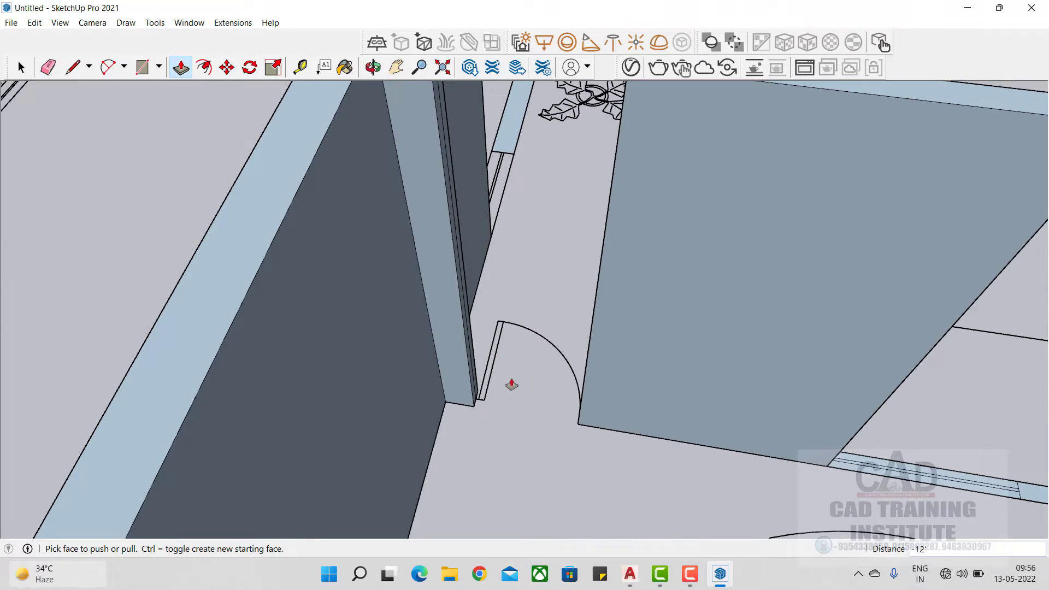
middle_click_drag(511, 385, 483, 354)
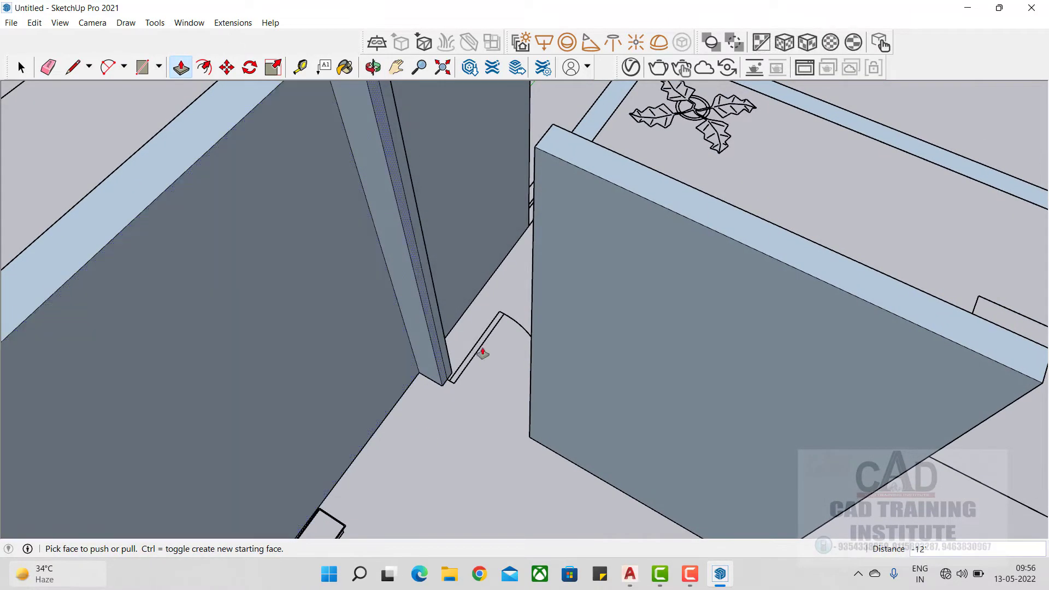
scroll(483, 353, "down", 3)
scroll(481, 260, "up", 4)
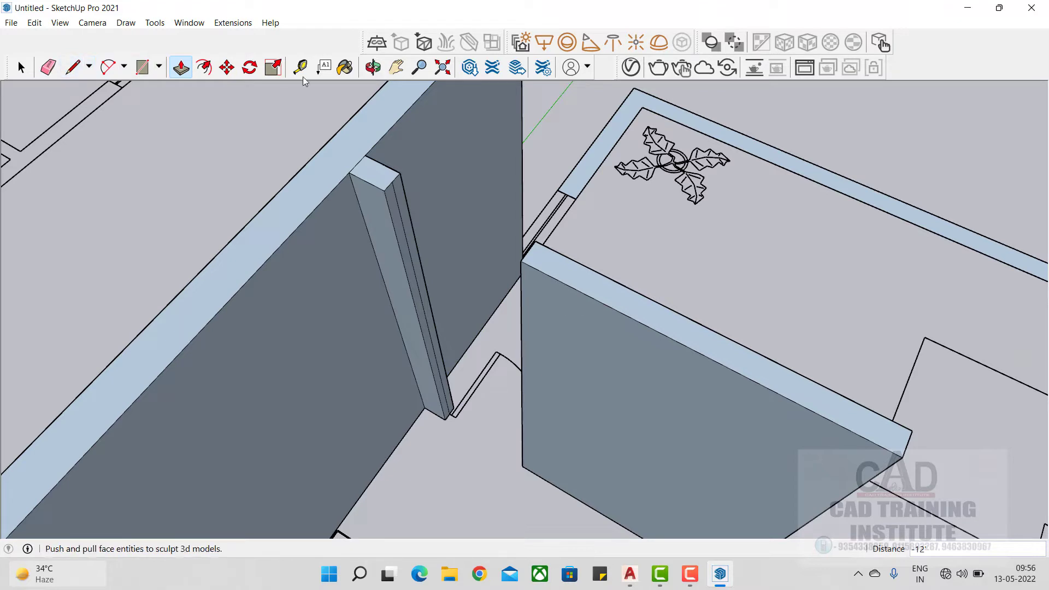
left_click(50, 67)
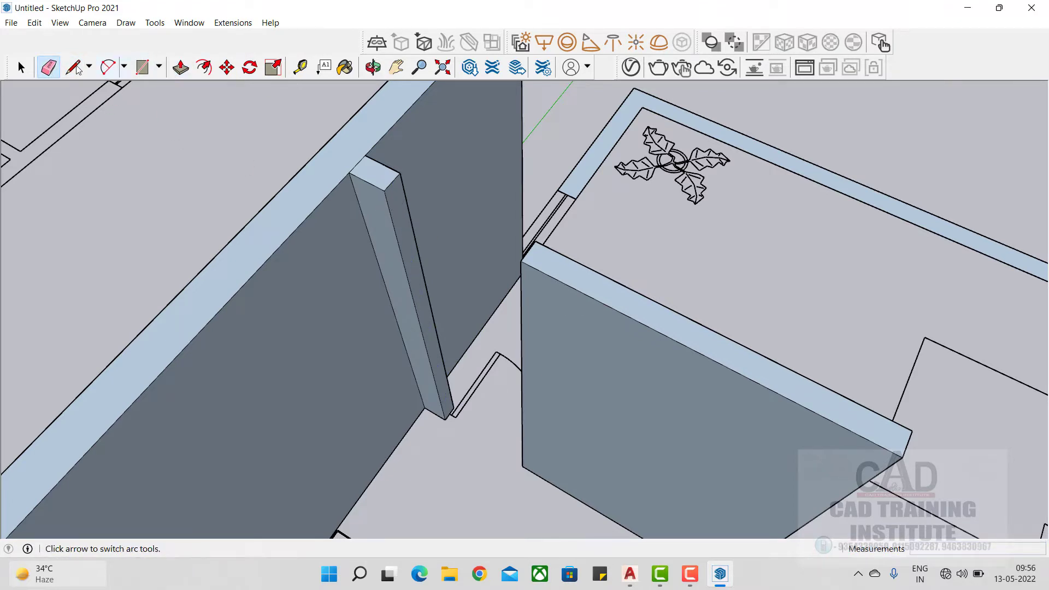
Push/Pull the stub's end face across the bedroom door opening until it meets the living-room bedroom partition
left_click(181, 67)
left_click(393, 227)
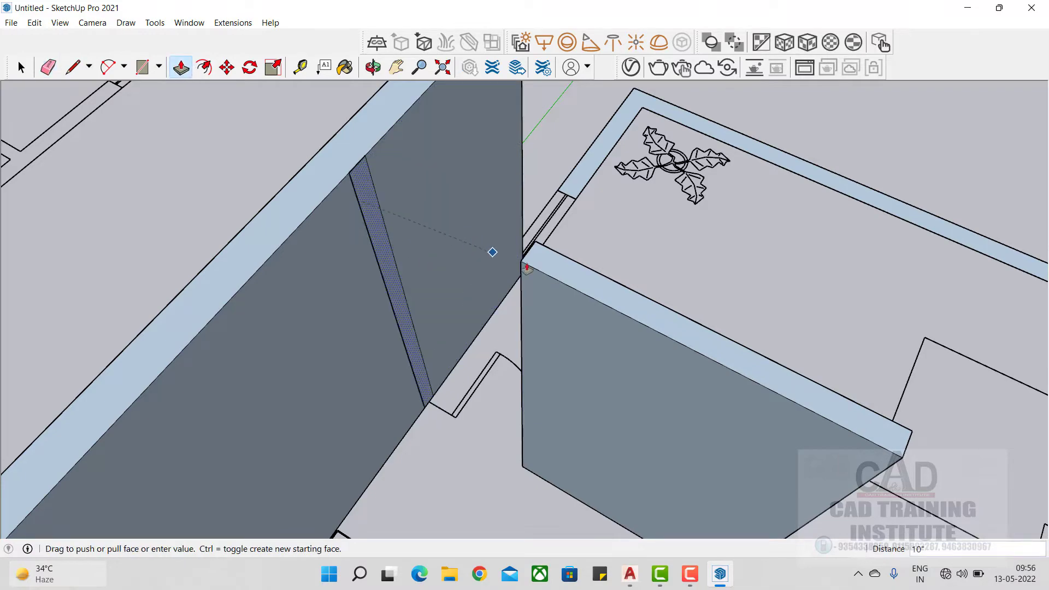
left_click(520, 264)
Push/Pull the partition segment between the bedroom window and the bathroom door up to the 12' wall height
middle_click_drag(459, 381, 532, 356)
scroll(532, 356, "down", 2)
middle_click_drag(786, 370, 895, 447)
left_click_drag(872, 488, 844, 392)
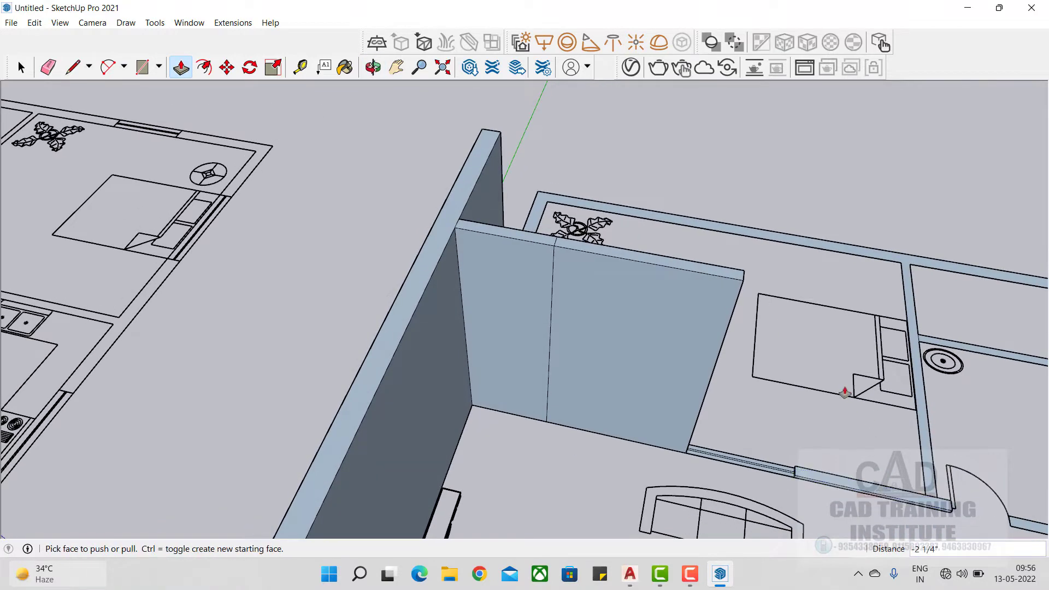
left_click_drag(855, 488, 692, 272)
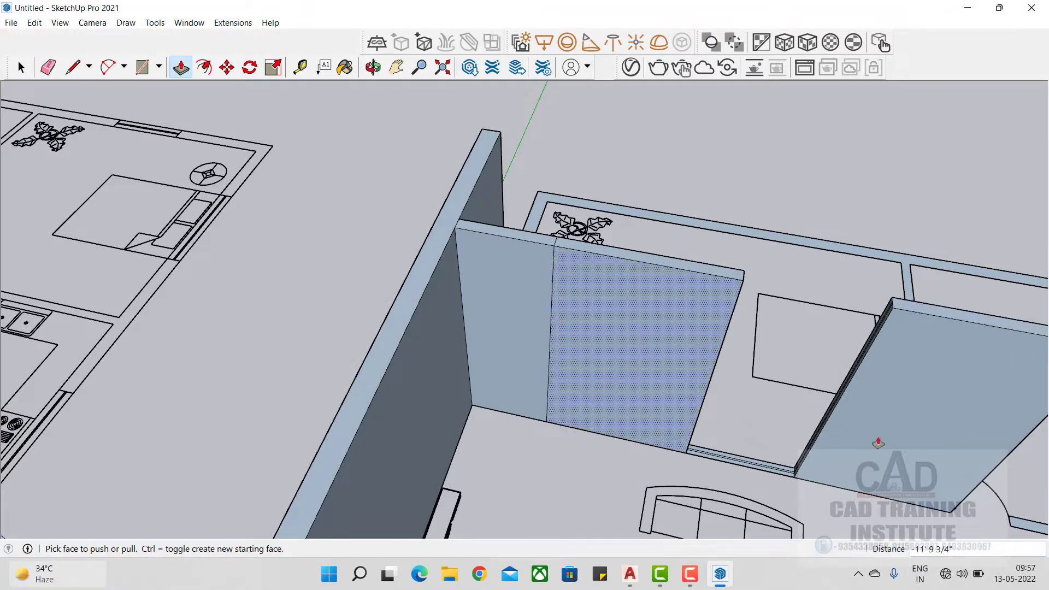
Erase the extra vertical lines on the window-side end face of the newly raised partition segment
middle_click_drag(877, 441, 870, 440)
scroll(860, 208, "up", 6)
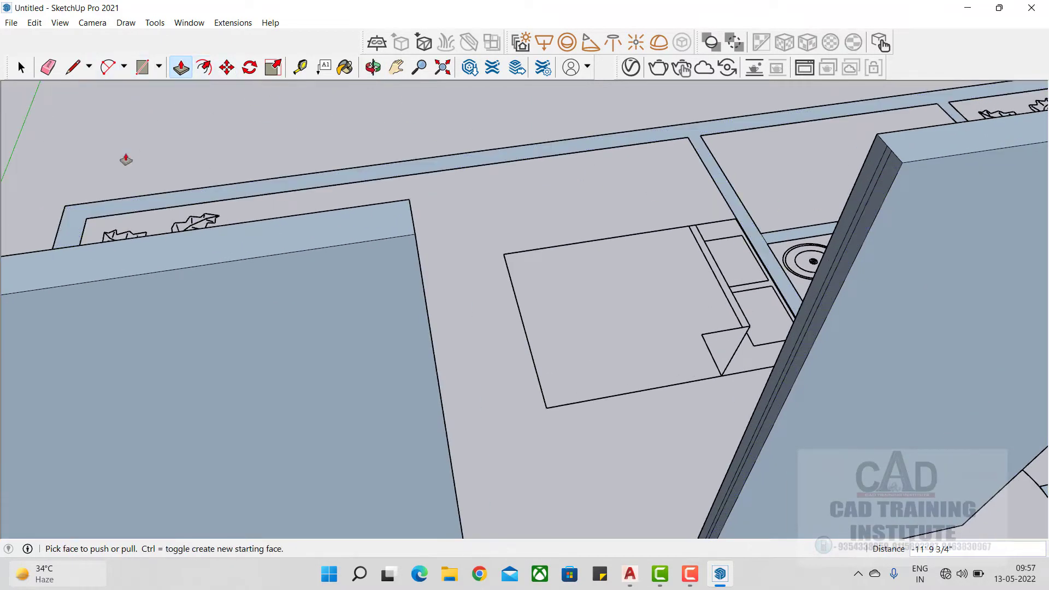
left_click(48, 67)
scroll(830, 247, "up", 2)
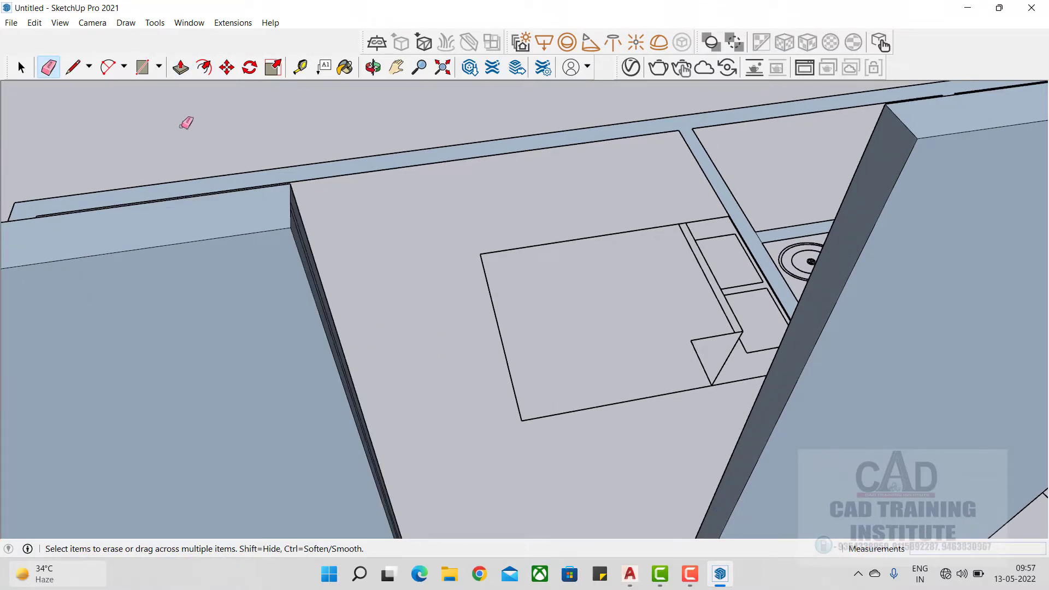
Push/Pull the cleaned end face 5' across the window opening to meet the other partition segment
left_click(180, 67)
left_click(830, 300)
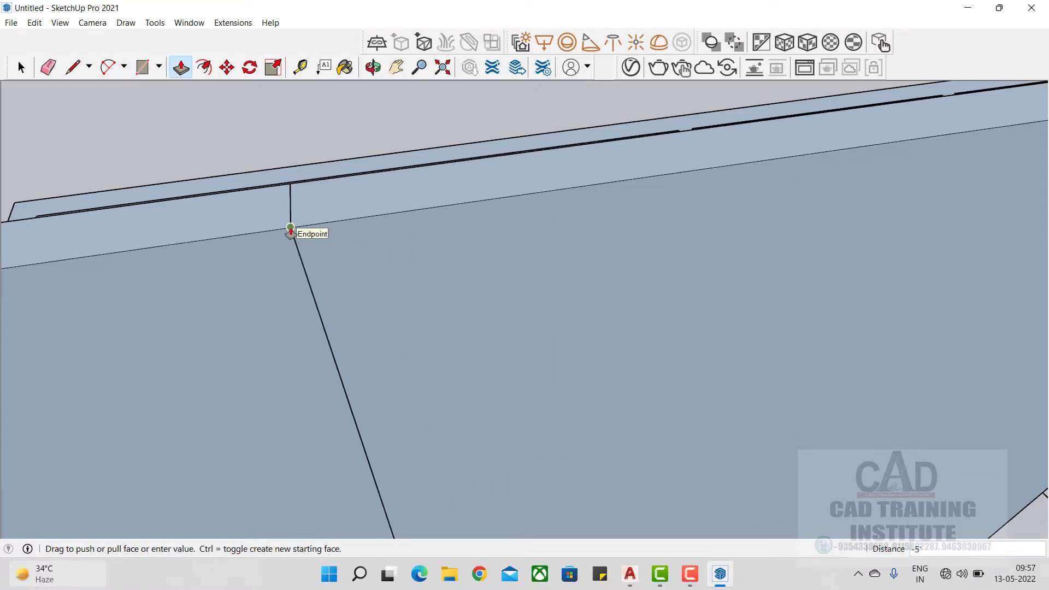
left_click(290, 229)
Push/Pull the connected outer walls around the bedroom and bathroom up to the 12' wall height
scroll(363, 253, "down", 6)
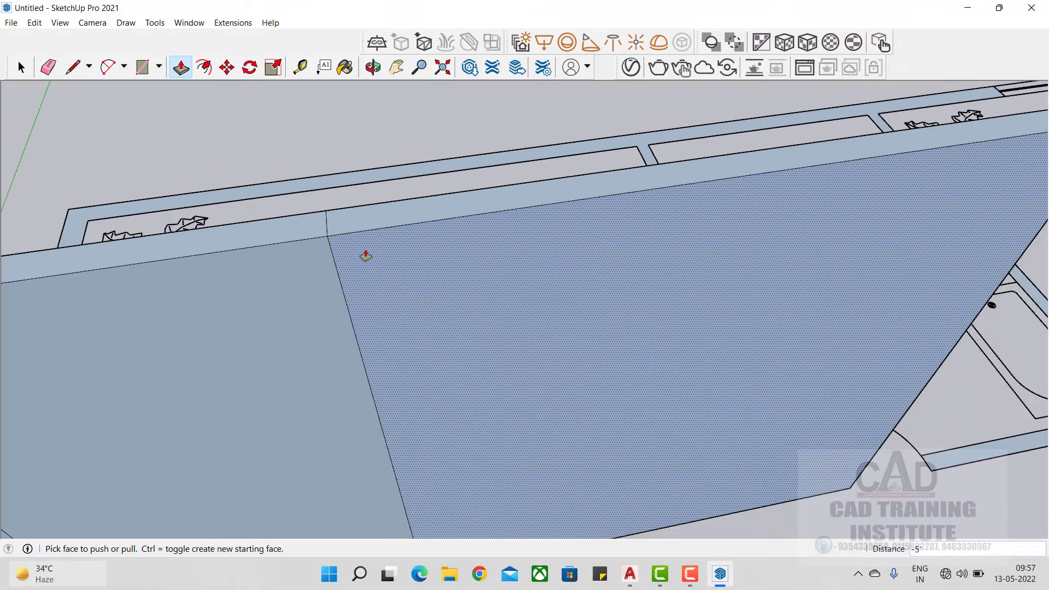
left_click(681, 355)
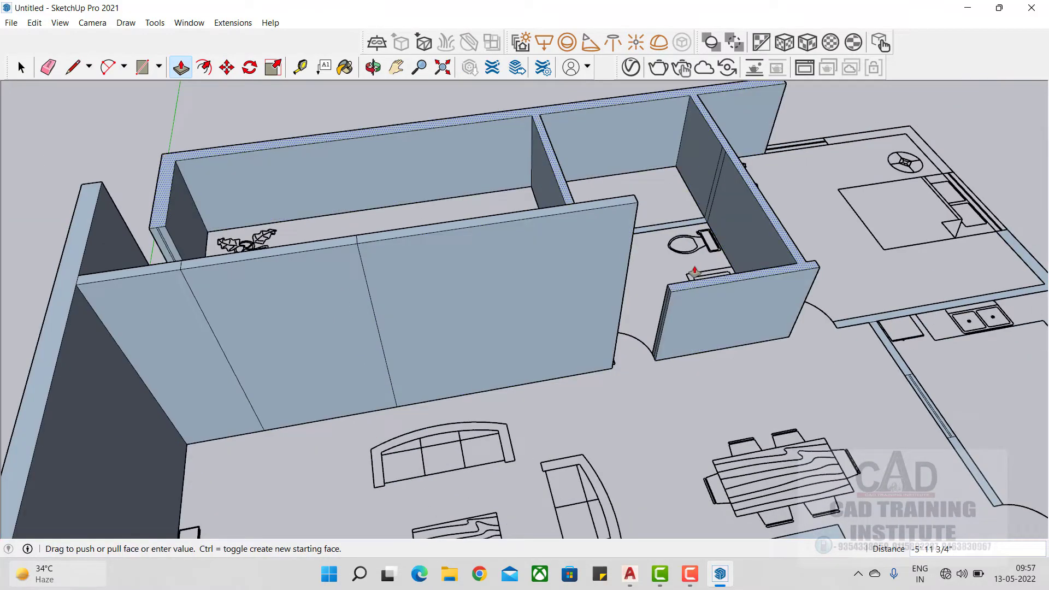
left_click(600, 210)
Push/Pull the wall between the second bedroom and kitchen, and the adjoining kitchen side wall, up to 12'
scroll(663, 452, "up", 3)
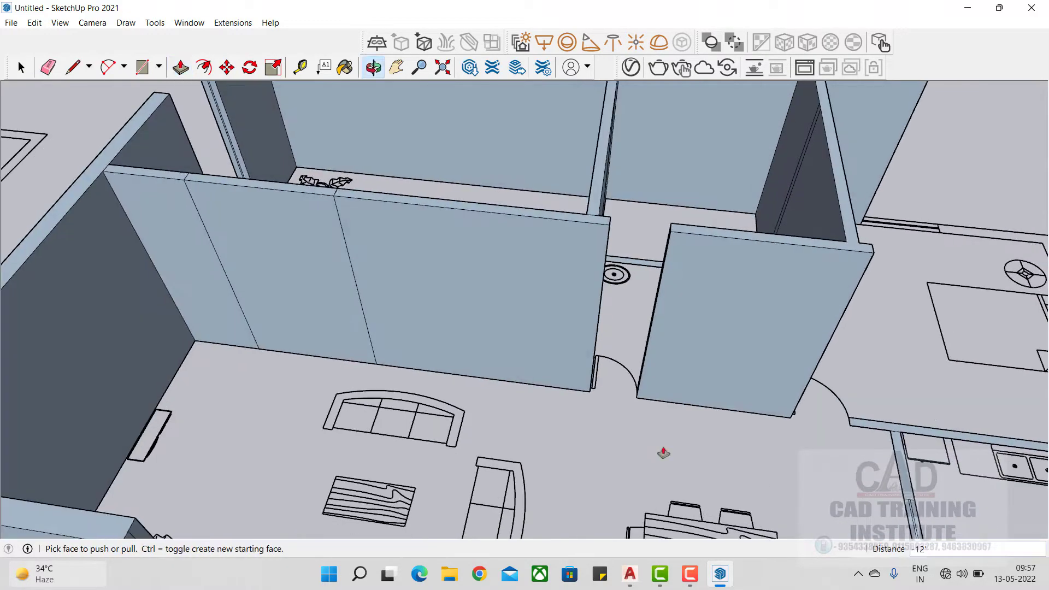
left_click(889, 414)
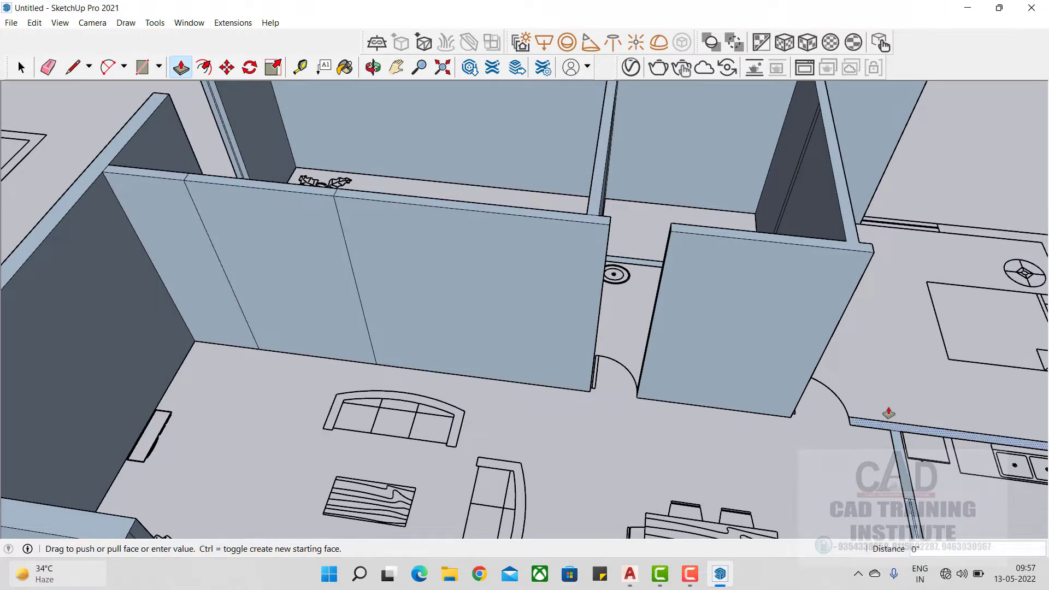
left_click(721, 238)
scroll(873, 426, "down", 2)
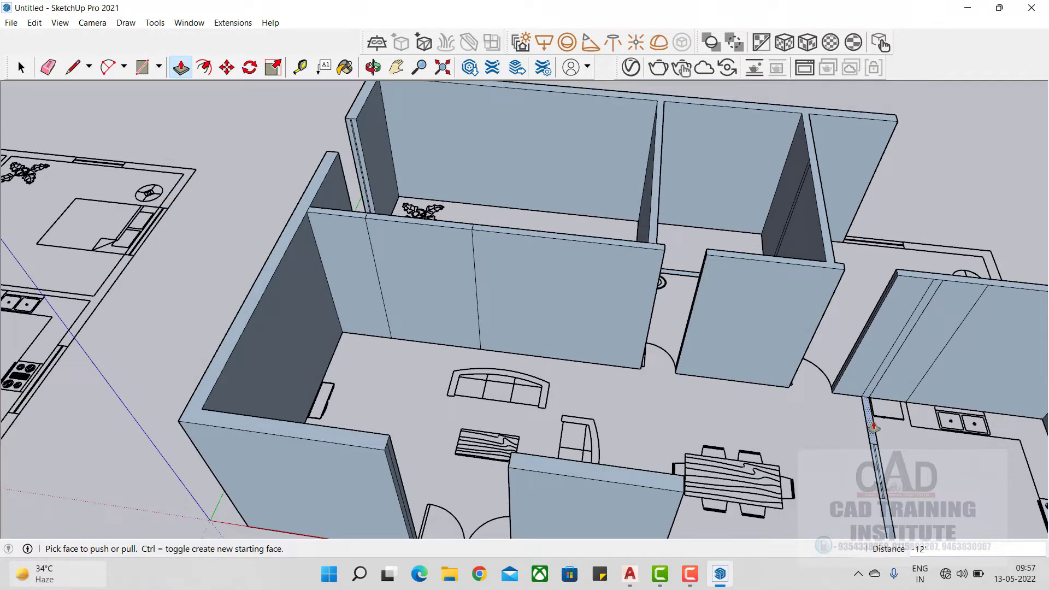
left_click(772, 264)
Erase the extra vertical lines on the wall end face beside the bathroom door opening
scroll(562, 333, "down", 3)
middle_click_drag(667, 382, 676, 323)
scroll(605, 268, "up", 3)
scroll(605, 267, "up", 3)
scroll(720, 298, "up", 2)
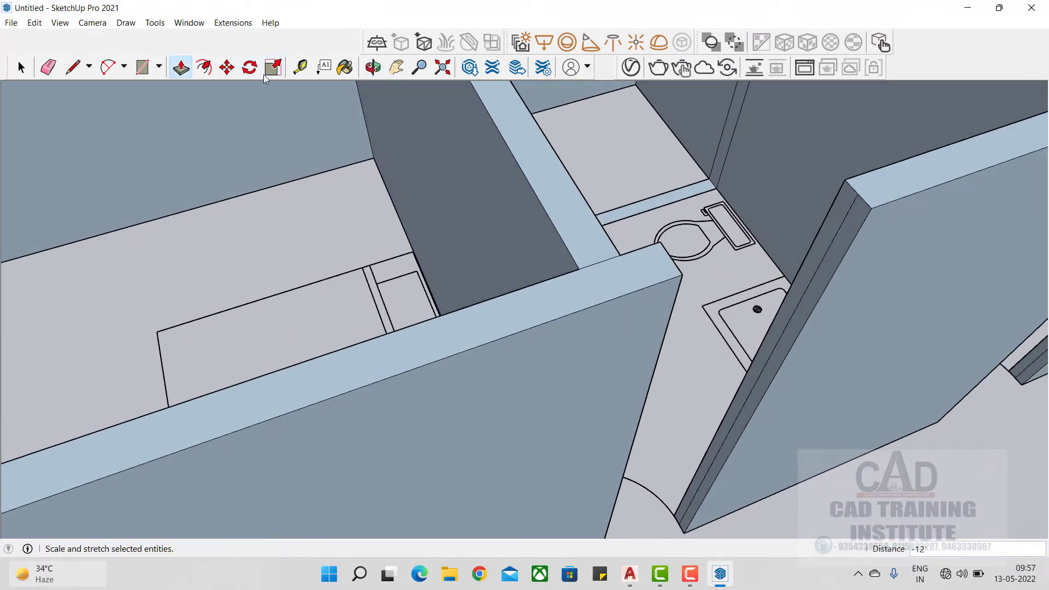
left_click(48, 67)
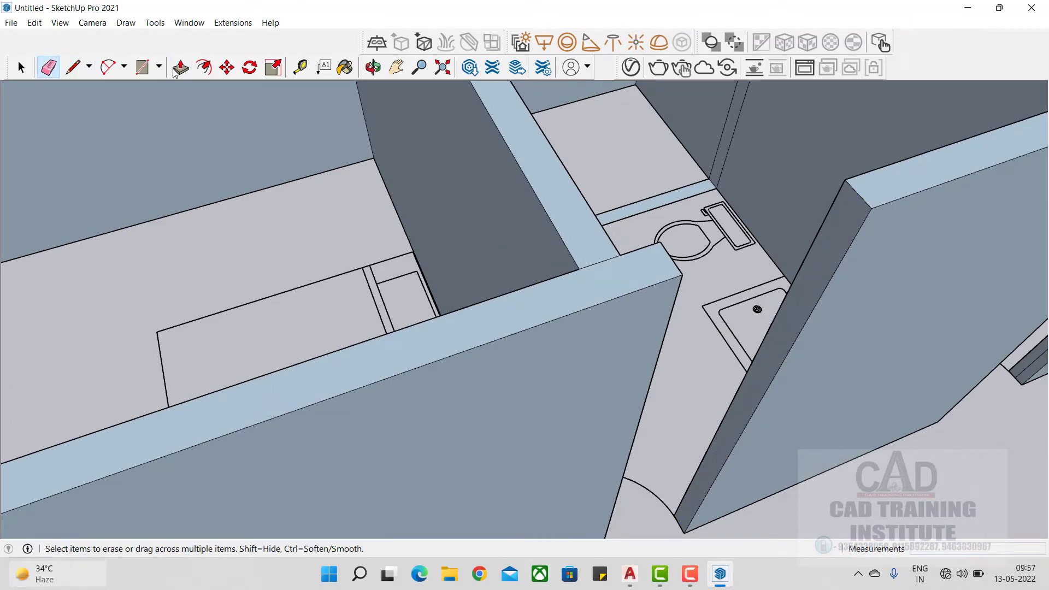
Push/Pull the wall end face 2' 6" across the bathroom door opening to meet the bedroom partition
key("p")
left_click(827, 238)
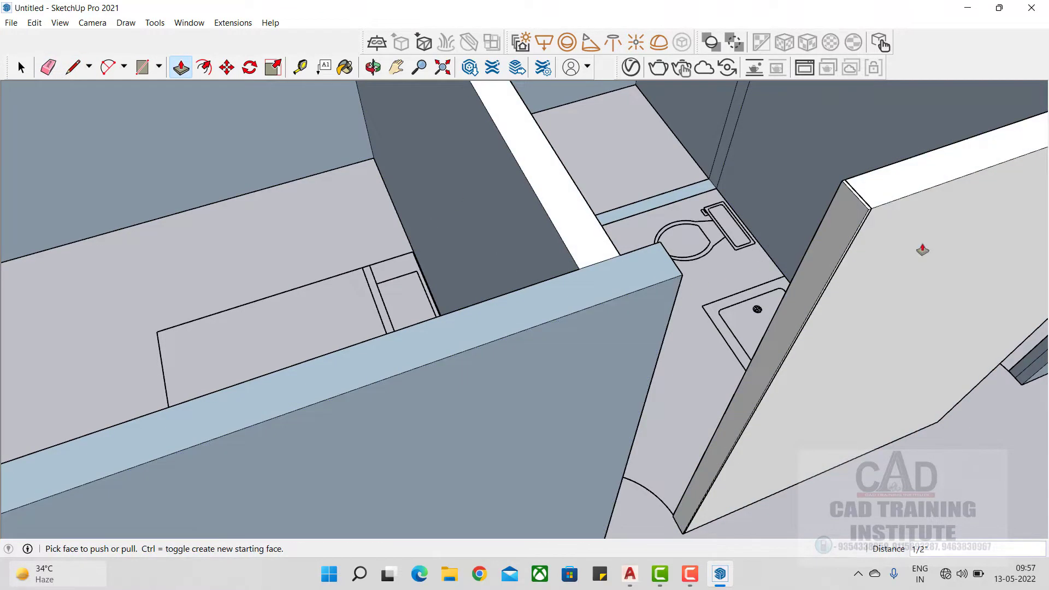
left_click(835, 235)
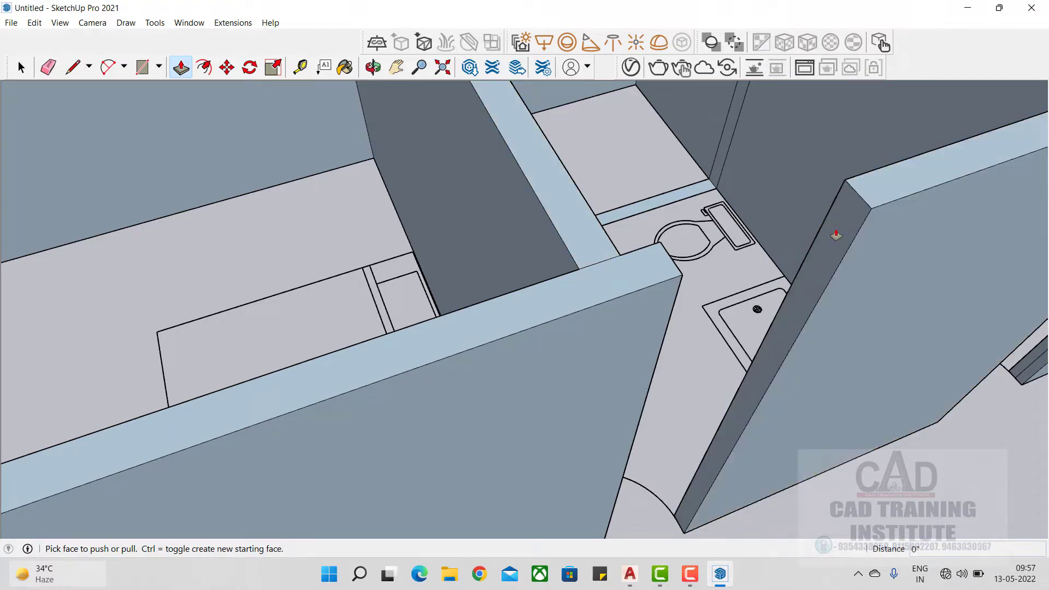
left_click(843, 224)
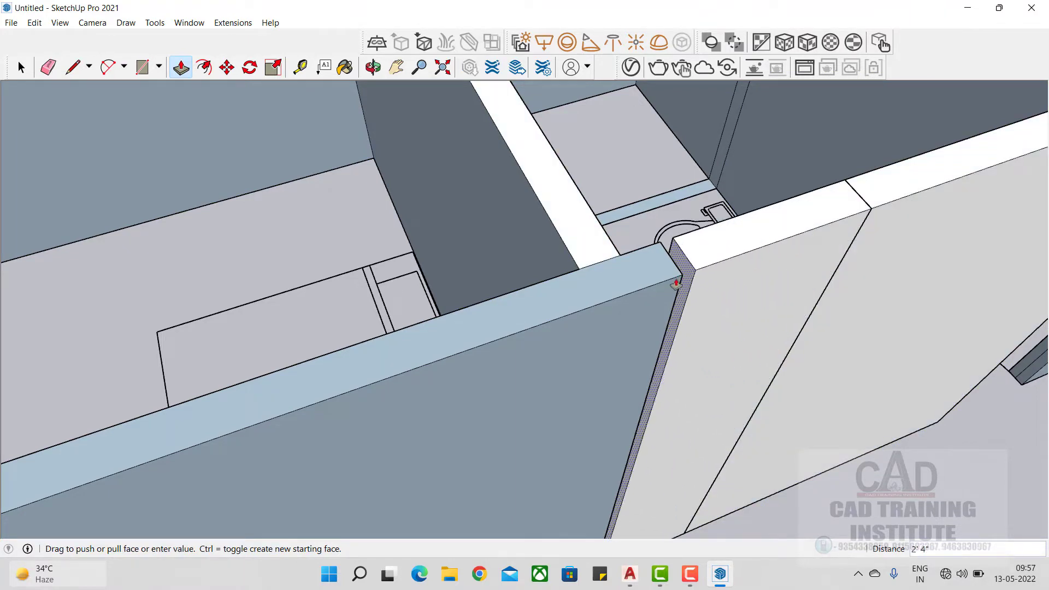
left_click(676, 275)
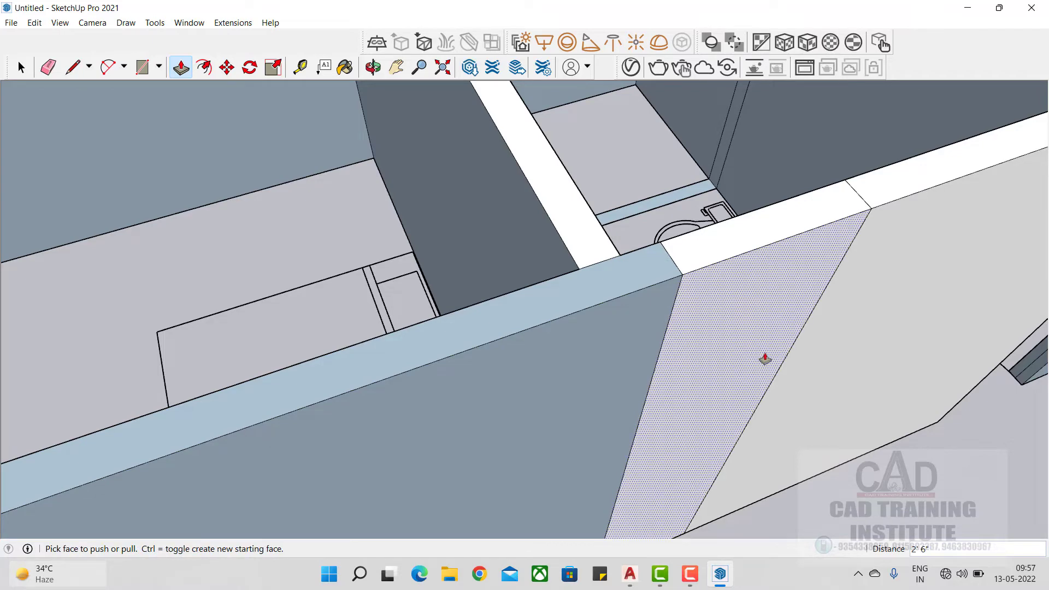
Push/Pull the low partition behind the washbasin and toilet up to the 12' wall height
middle_click_drag(763, 358, 572, 270)
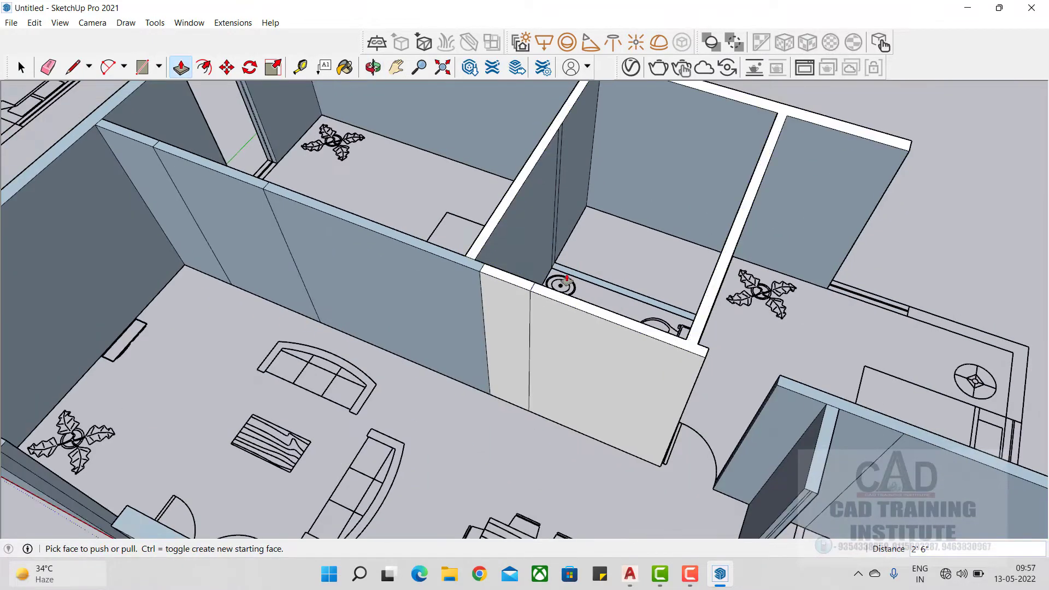
left_click(566, 282)
left_click(518, 192)
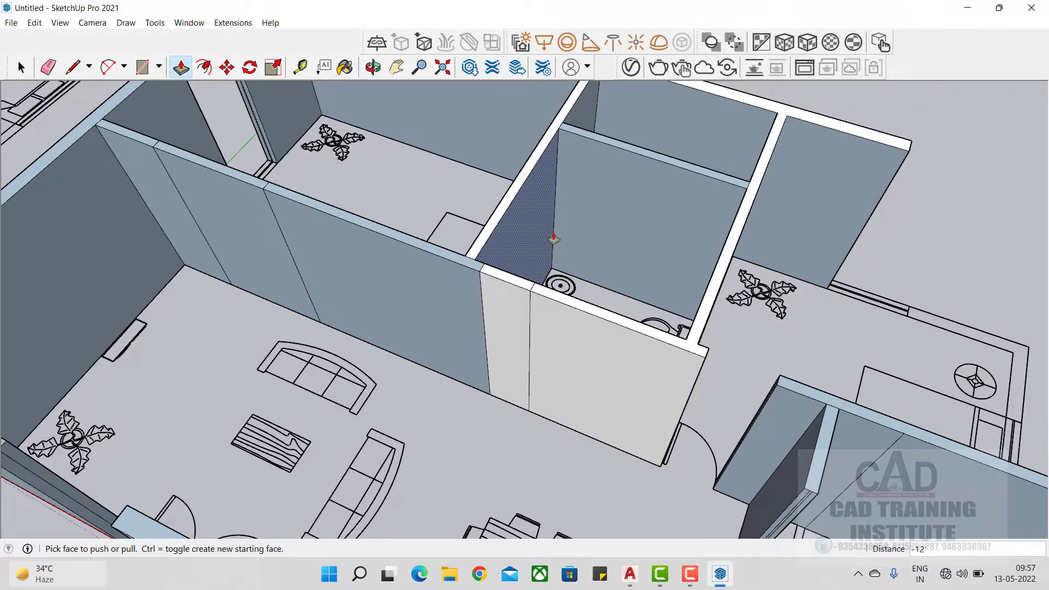
Examine the walls from below around the bathroom door opening, and inspect the bridged partition from above
middle_click_drag(533, 393, 561, 9)
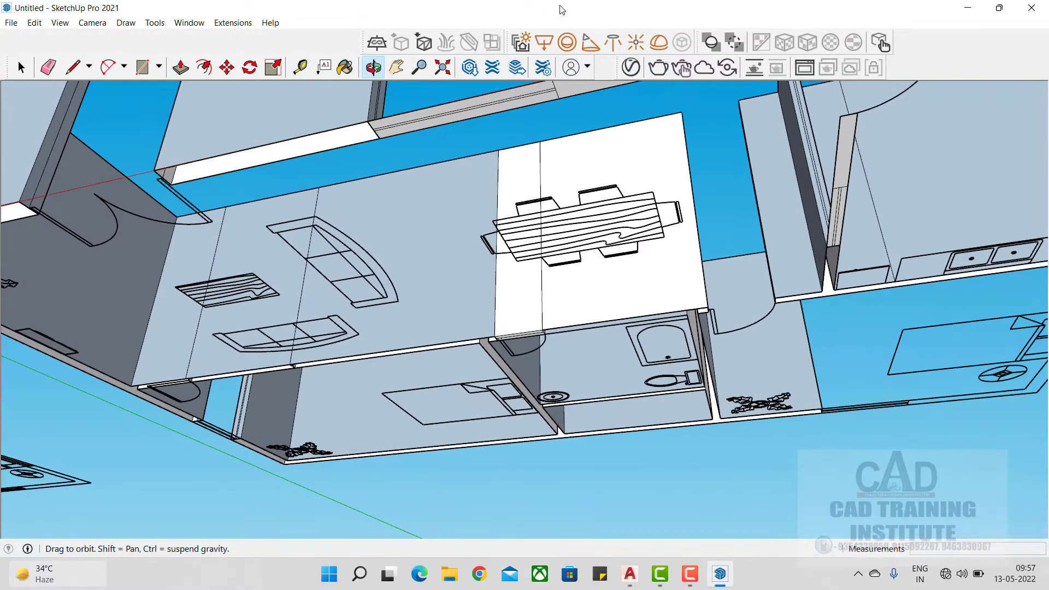
middle_click_drag(468, 382, 465, 164)
scroll(502, 279, "up", 3)
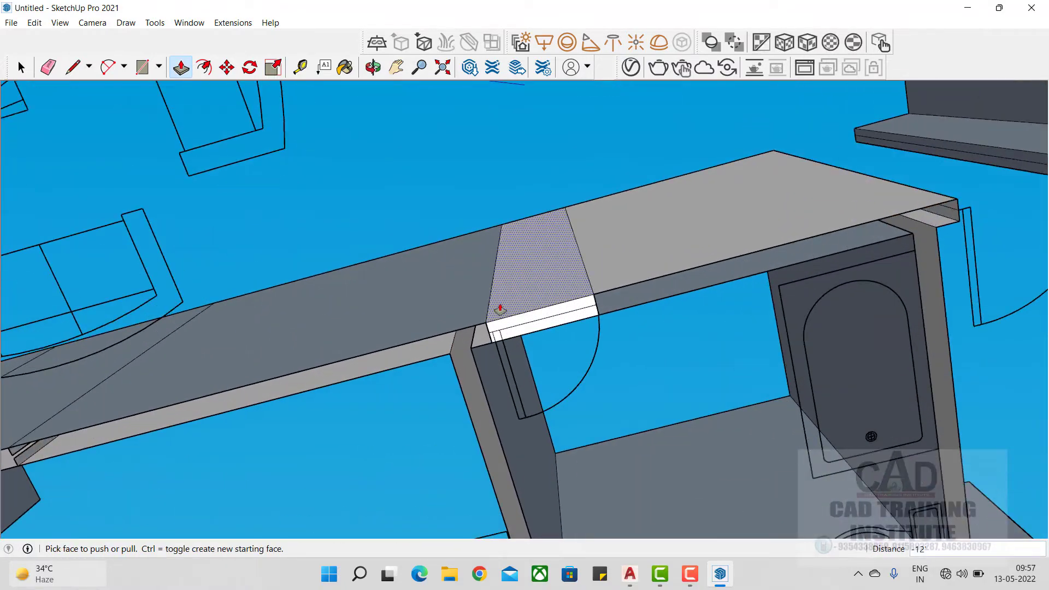
scroll(500, 309, "up", 2)
middle_click_drag(534, 375, 552, 274)
scroll(552, 274, "down", 5)
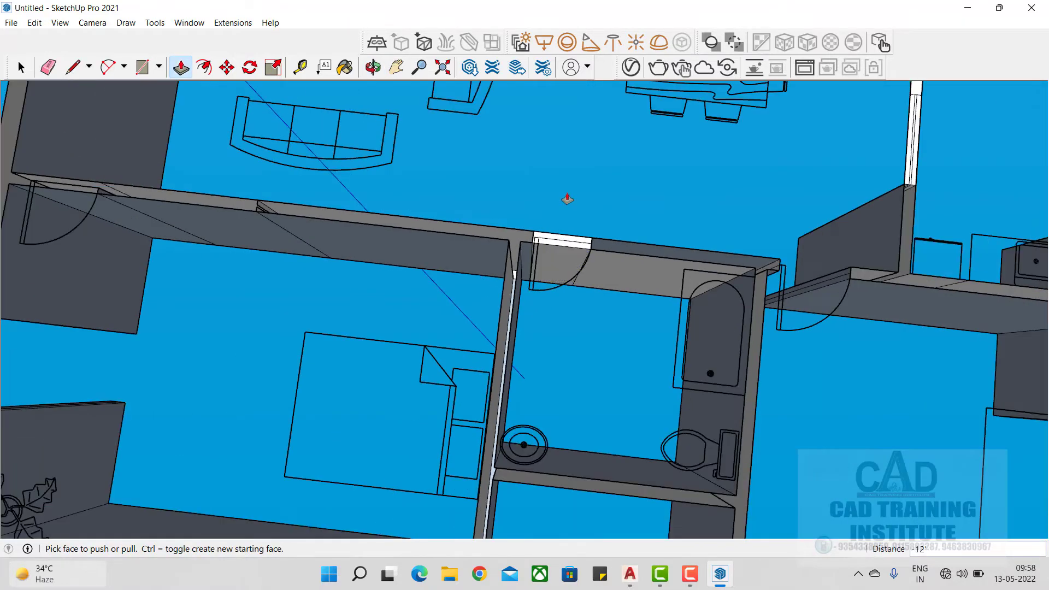
middle_click_drag(566, 199, 583, 368)
middle_click_drag(570, 263, 578, 328)
scroll(445, 323, "down", 3)
scroll(448, 259, "up", 3)
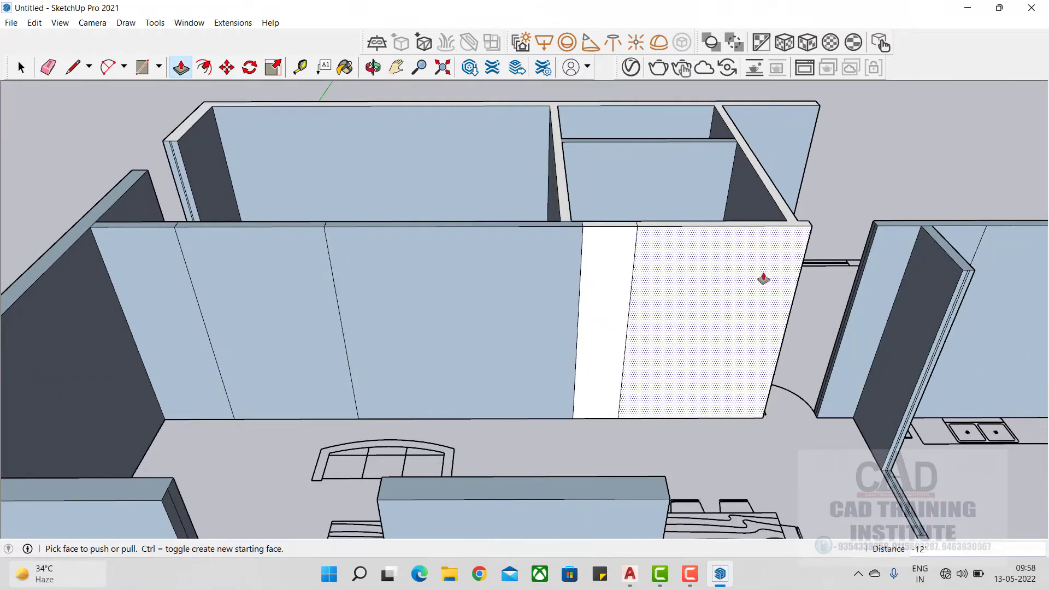
middle_click_drag(761, 277, 830, 428)
scroll(725, 393, "down", 3)
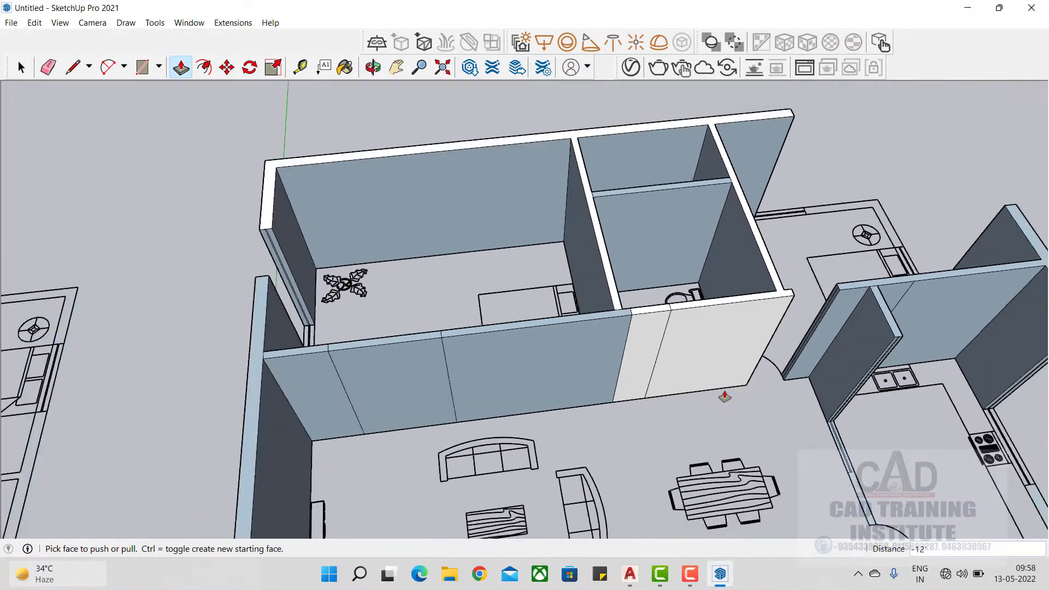
Erase the extra vertical lines on the bedroom outer wall's end face beside the window opening
middle_click_drag(726, 394, 851, 399)
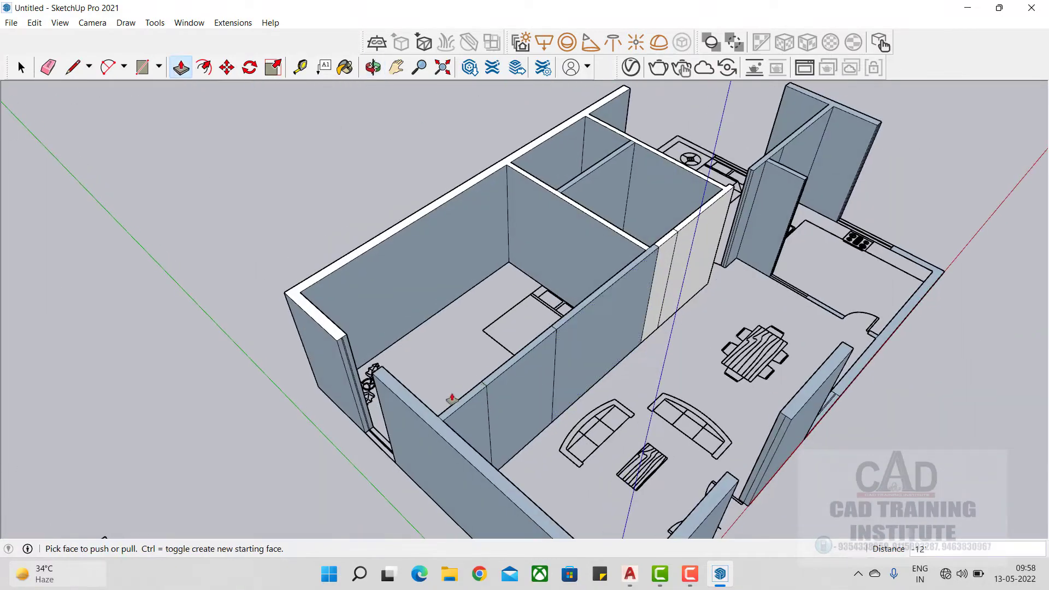
scroll(449, 399, "up", 8)
scroll(321, 270, "up", 2)
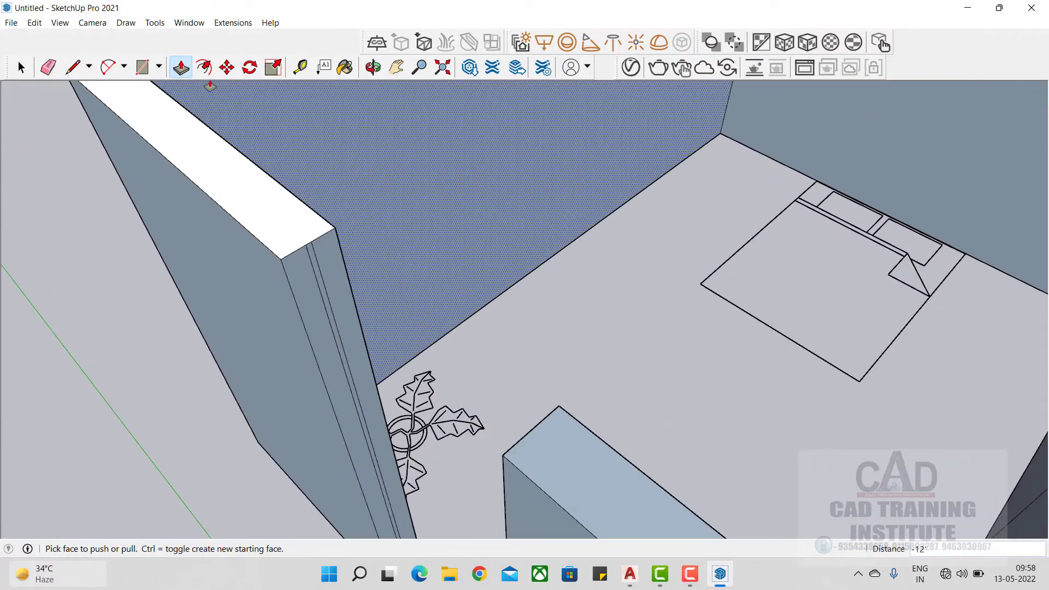
left_click(48, 67)
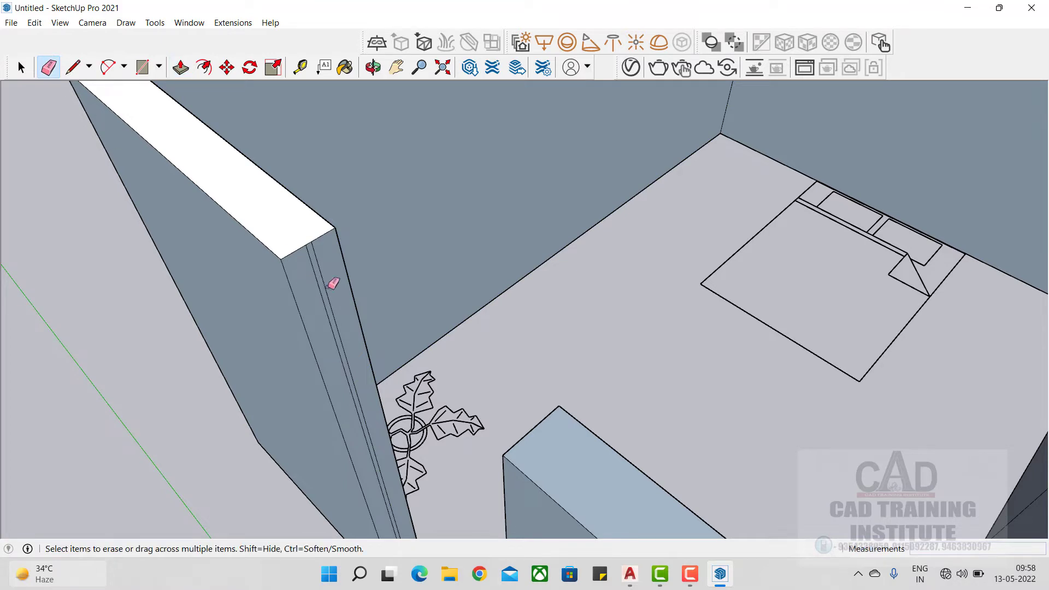
left_click_drag(318, 283, 328, 283)
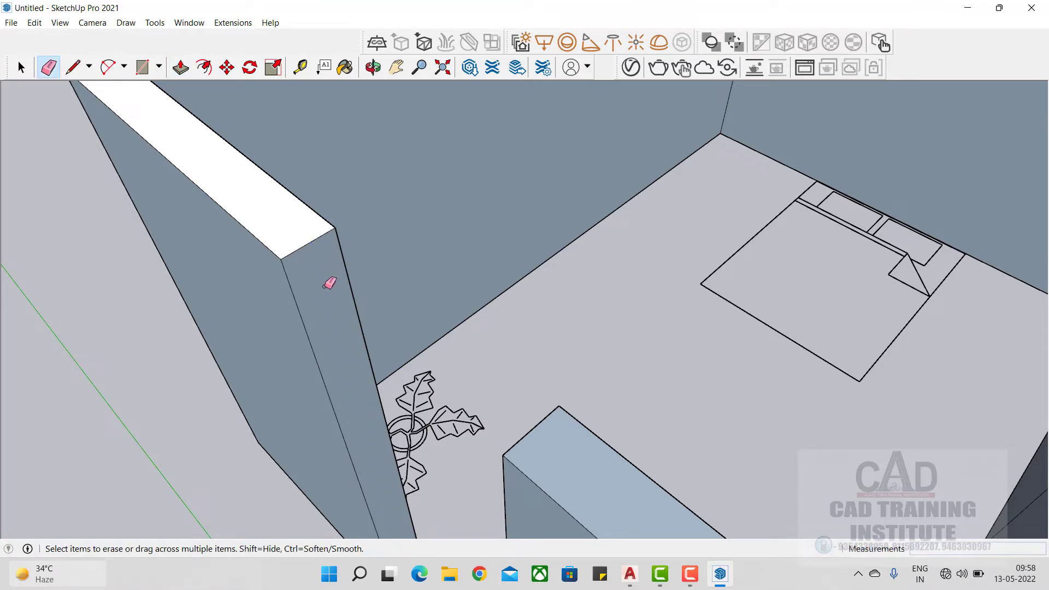
Push/Pull the bedroom outer wall's end face 4' across the window opening to meet the neighbouring wall
left_click(181, 67)
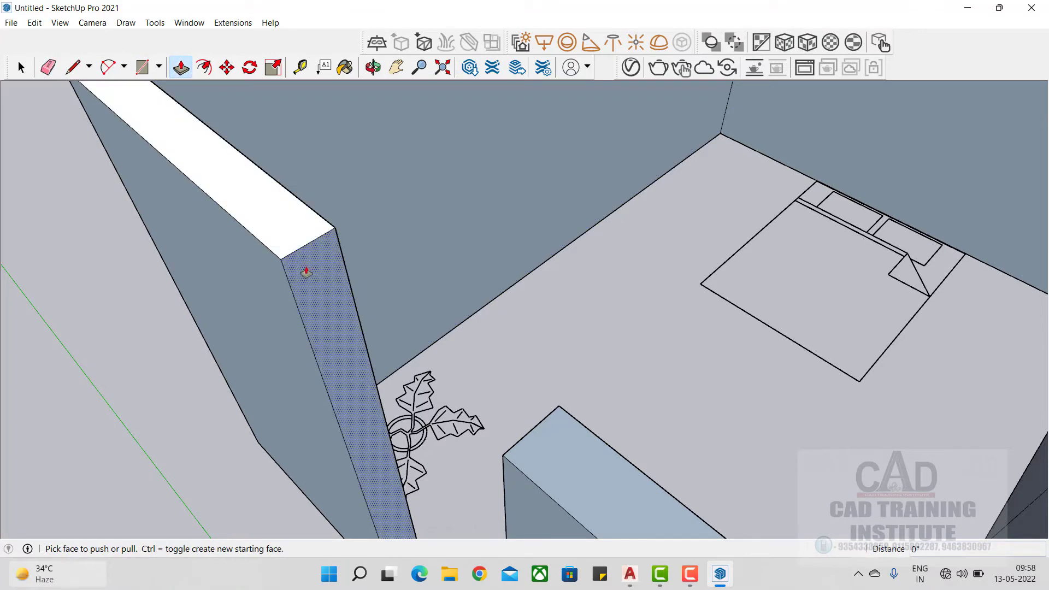
left_click(306, 272)
left_click(507, 466)
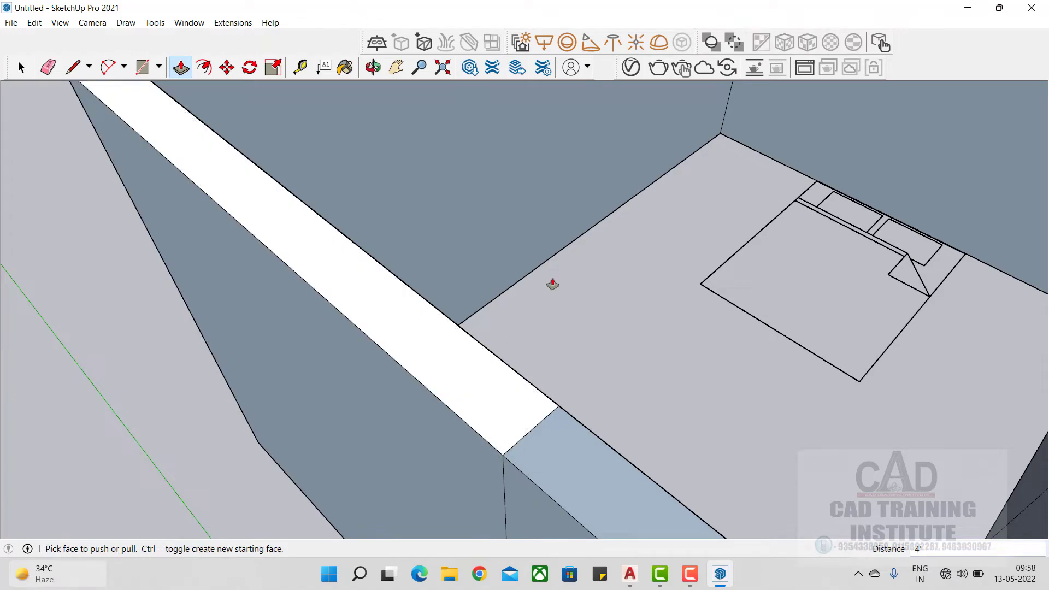
Inspect the model from several sides for openings still unbridged and wall outlines not yet raised
scroll(583, 273, "down", 6)
middle_click_drag(701, 273, 437, 251)
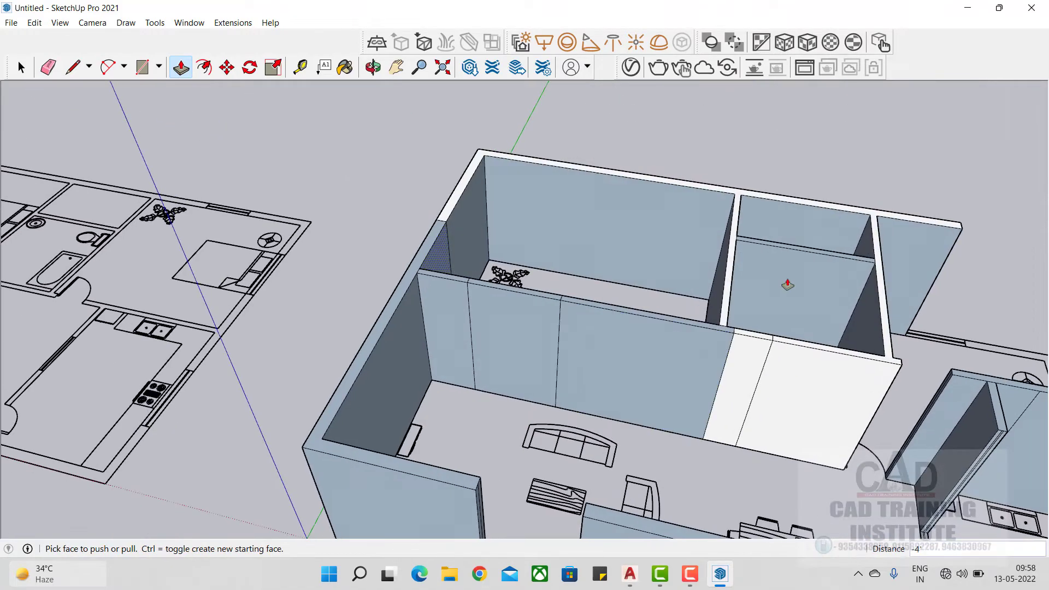
scroll(787, 285, "down", 4)
scroll(715, 383, "up", 6)
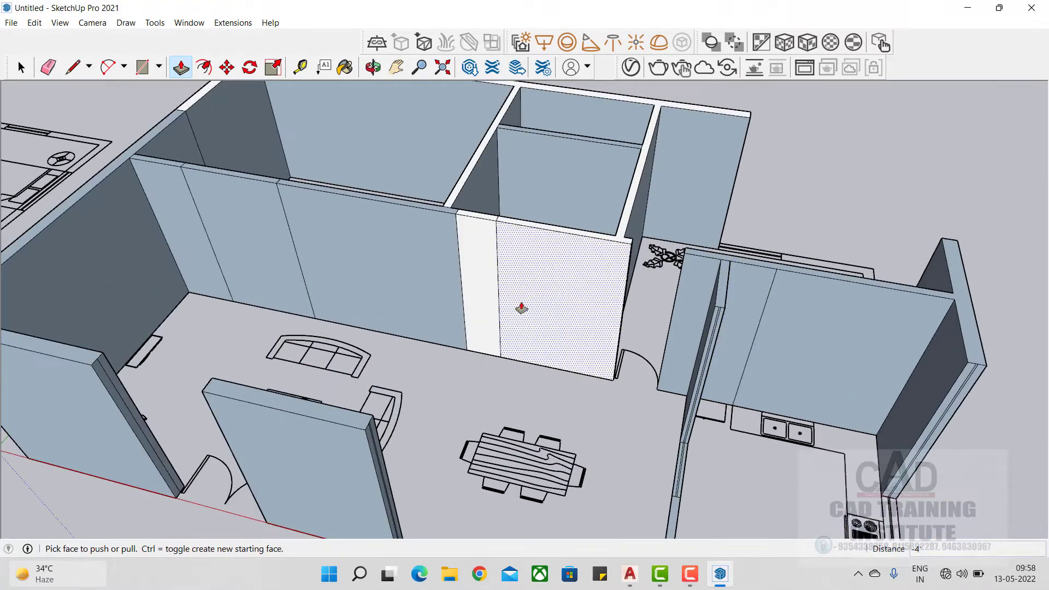
scroll(522, 307, "down", 5)
middle_click_drag(285, 421, 672, 417)
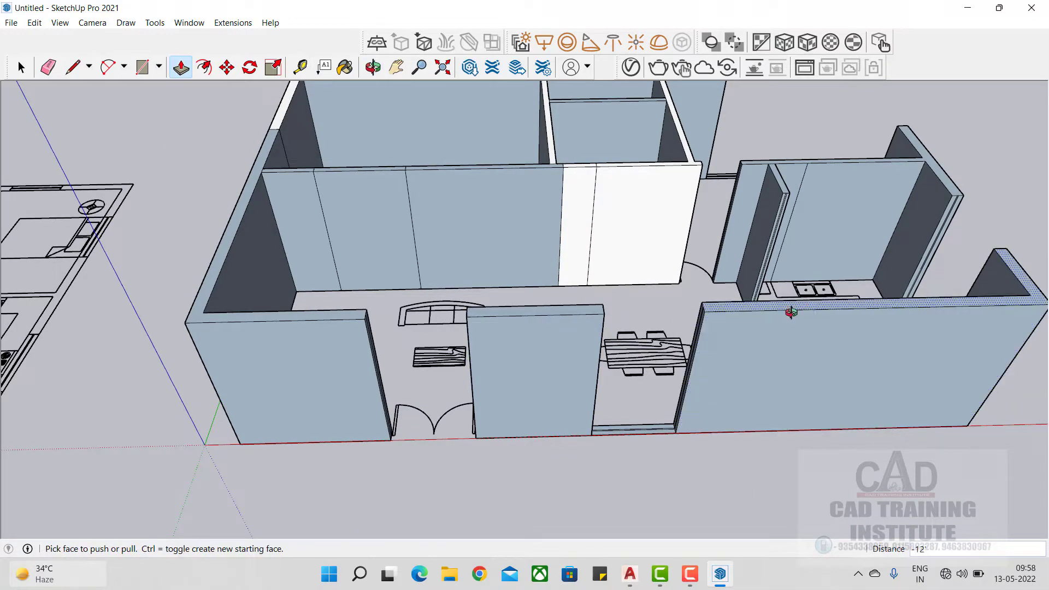
middle_click_drag(584, 317, 605, 373)
scroll(604, 373, "down", 4)
scroll(676, 437, "up", 4)
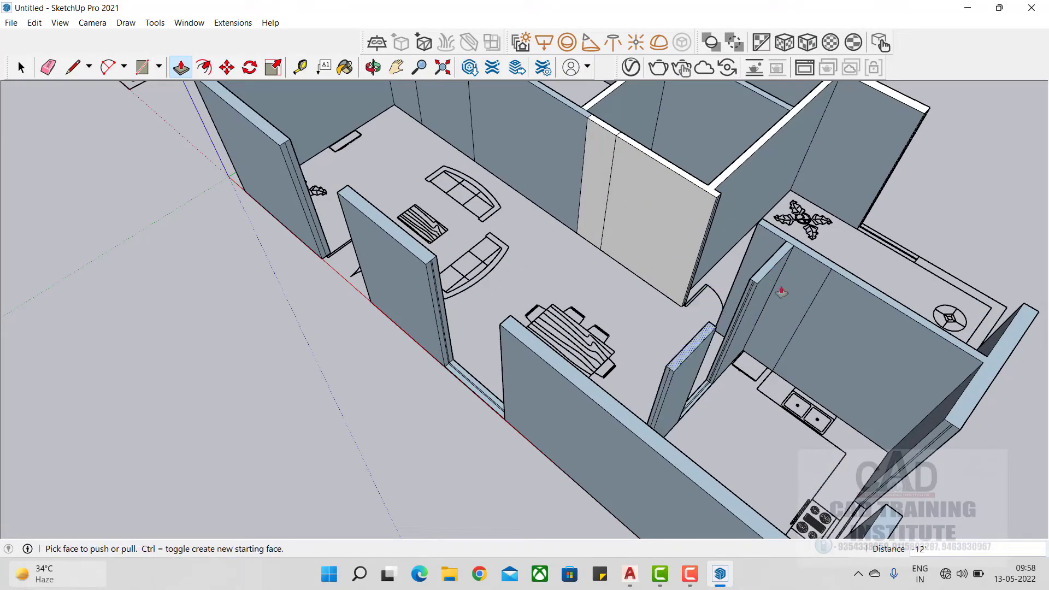
middle_click_drag(768, 277, 595, 252)
scroll(595, 252, "down", 4)
scroll(662, 401, "up", 4)
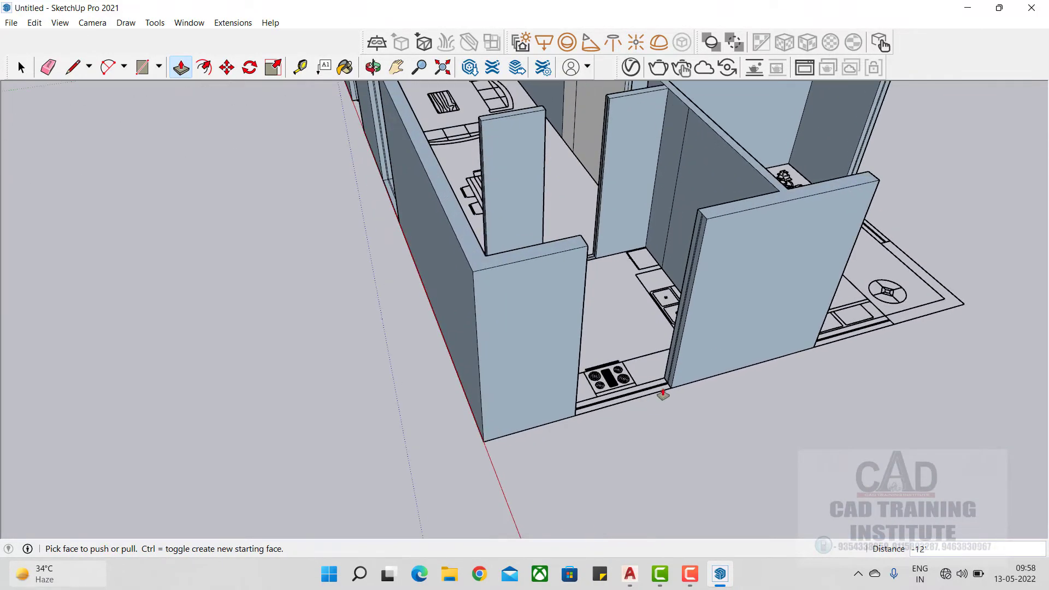
middle_click_drag(662, 401, 375, 370)
scroll(375, 370, "down", 3)
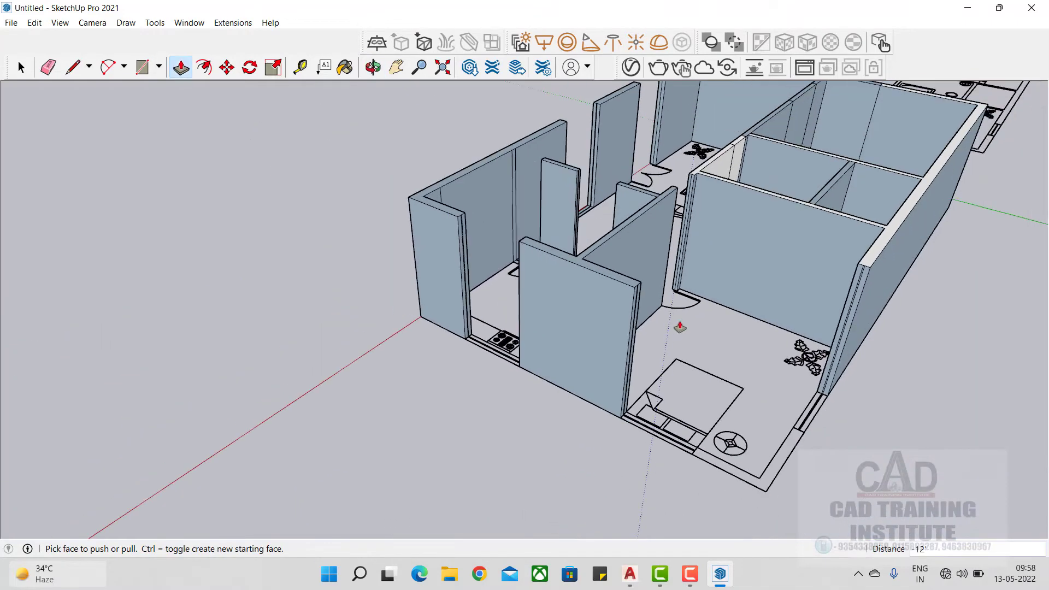
Draw a 10" line across the wall outline at the rear bedroom's outer corner to close the corner wall faces
scroll(274, 89, "up", 5)
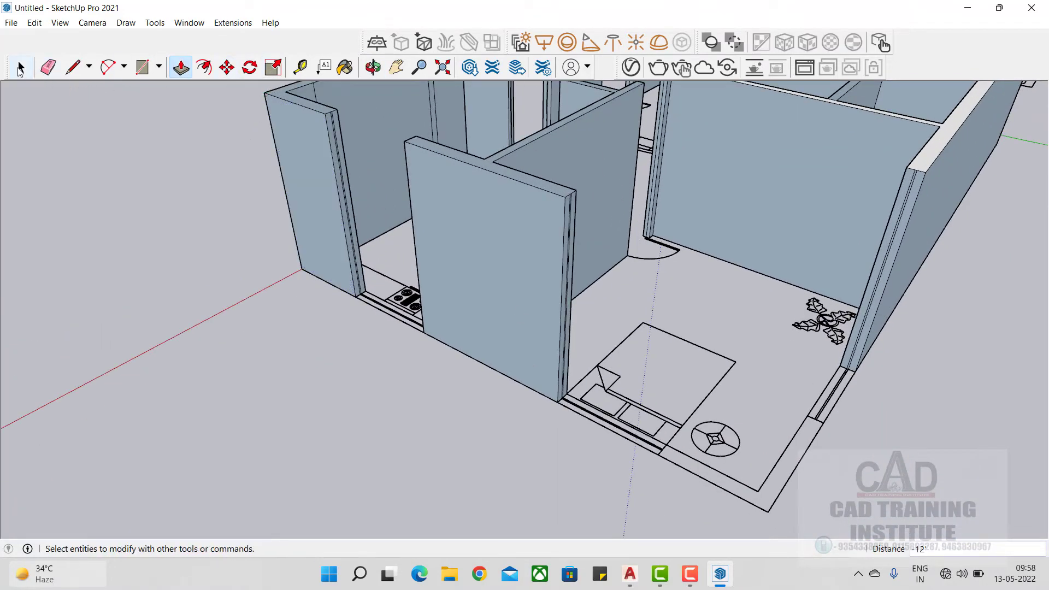
left_click(20, 67)
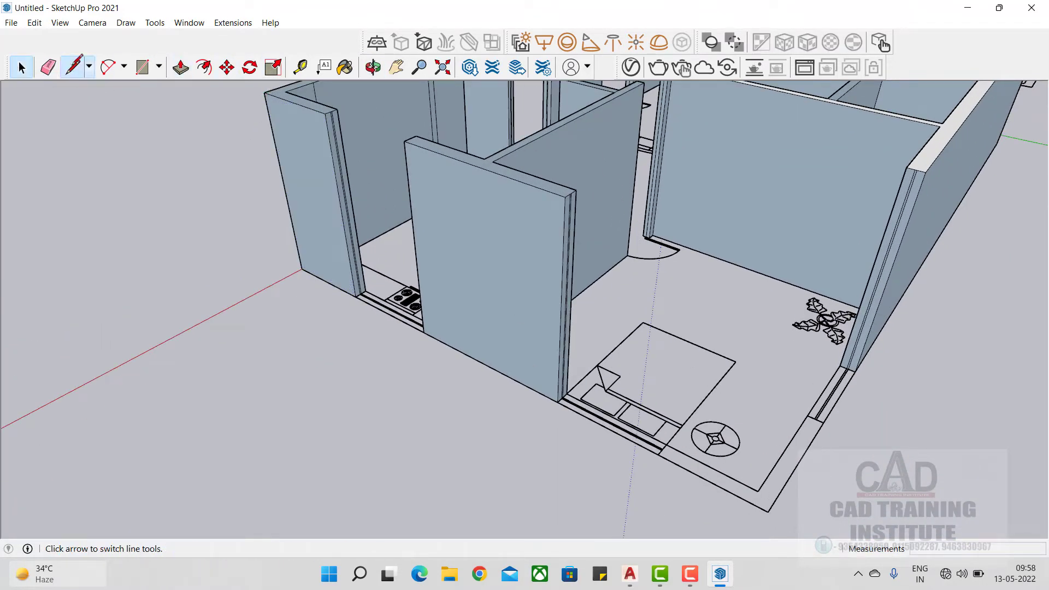
left_click(758, 491)
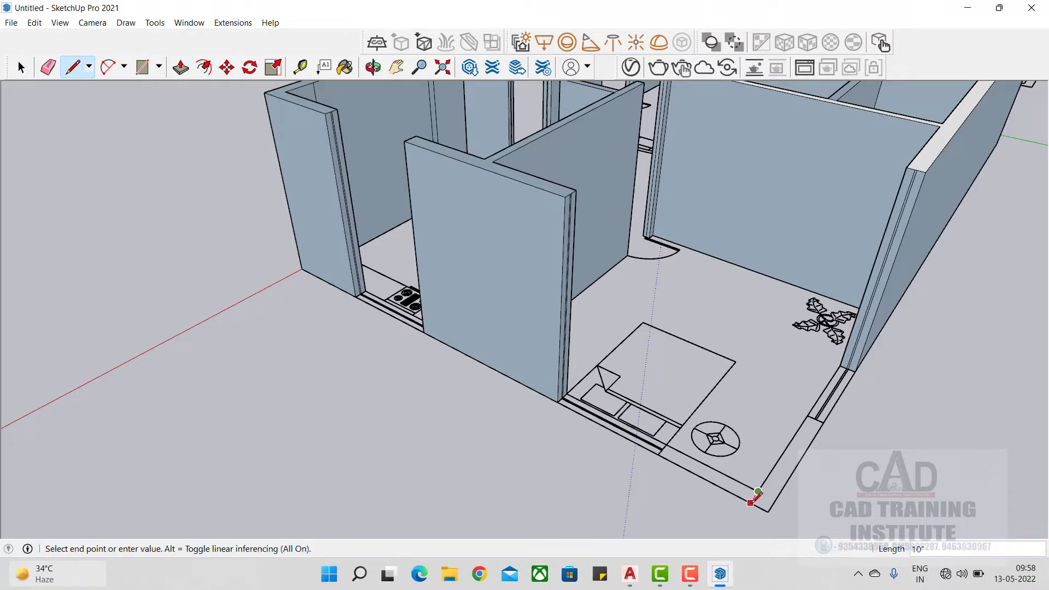
left_click(751, 501)
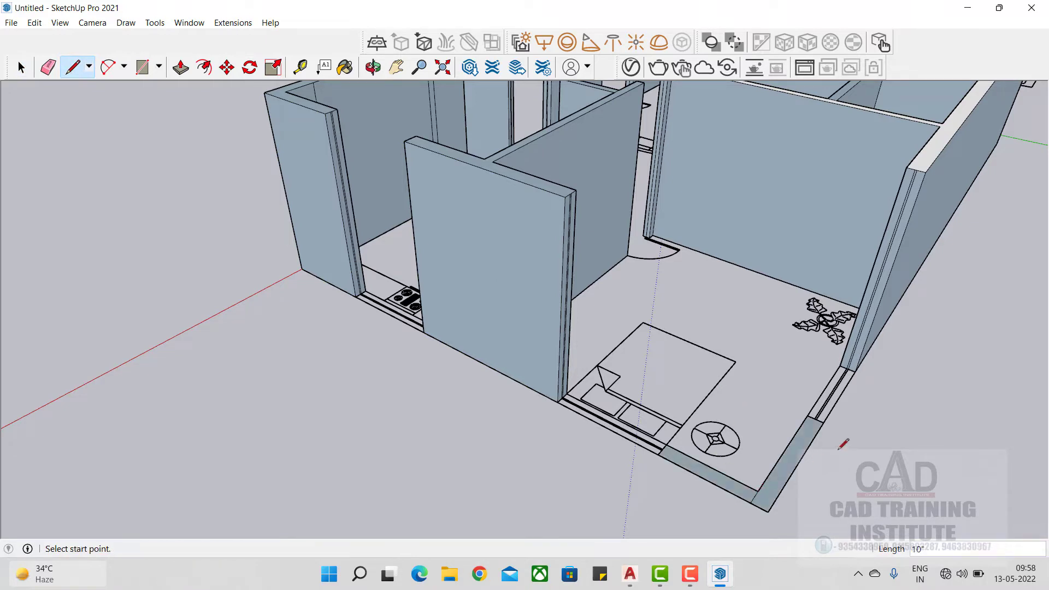
Push/Pull both wall faces at the rear bedroom's outer corner up to the height of the existing walls
left_click(181, 67)
left_click(775, 478)
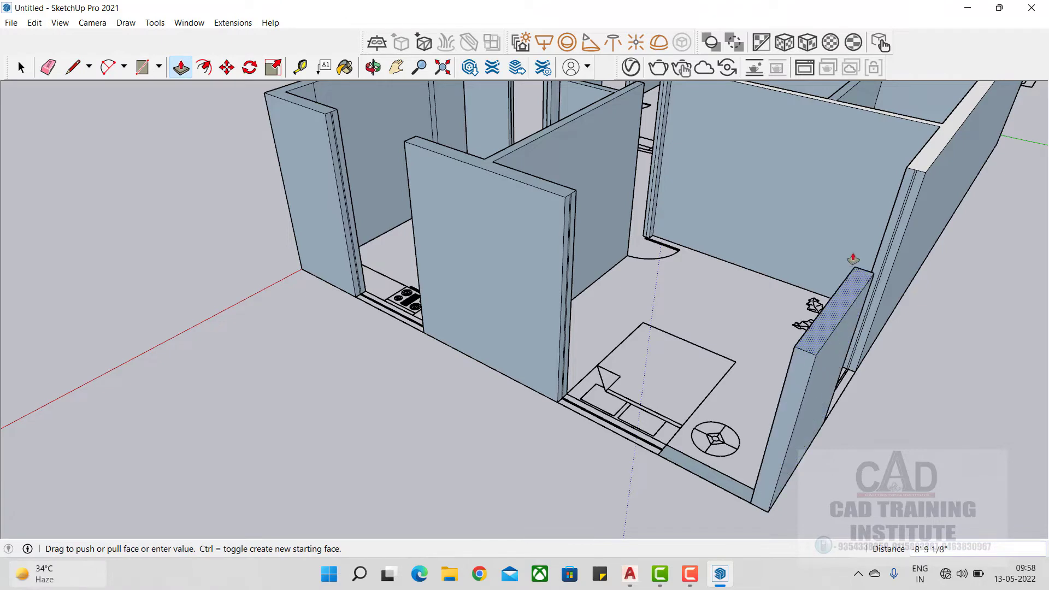
left_click(928, 164)
left_click(724, 478)
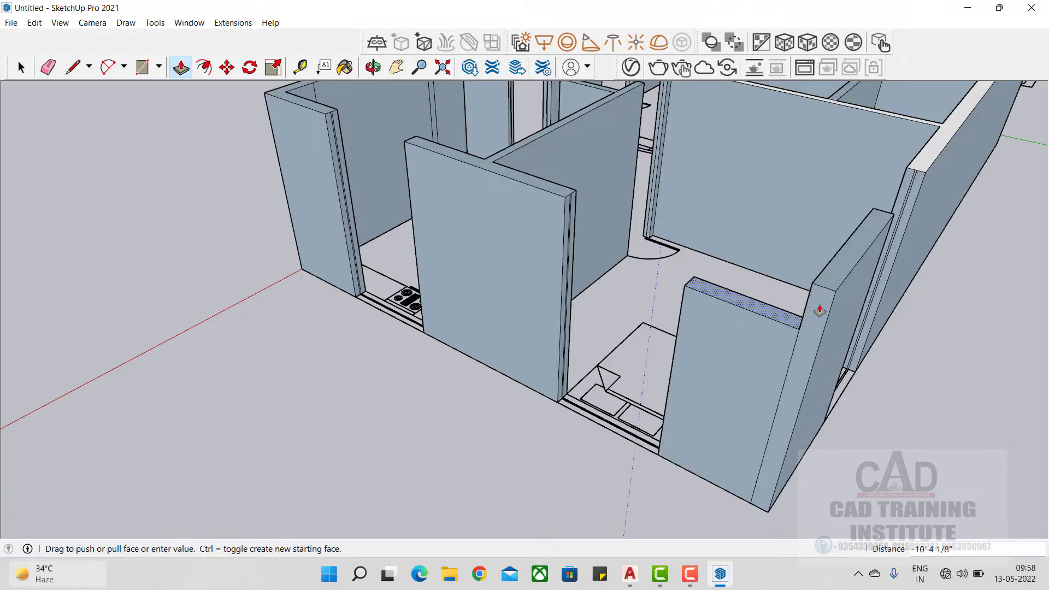
left_click(834, 296)
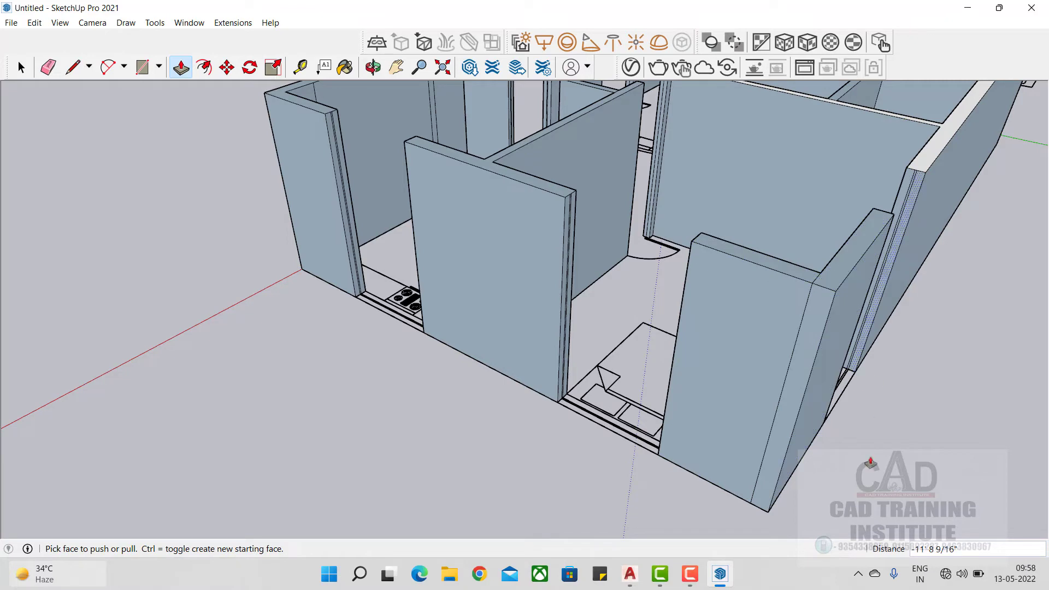
left_click(690, 576)
left_click(994, 520)
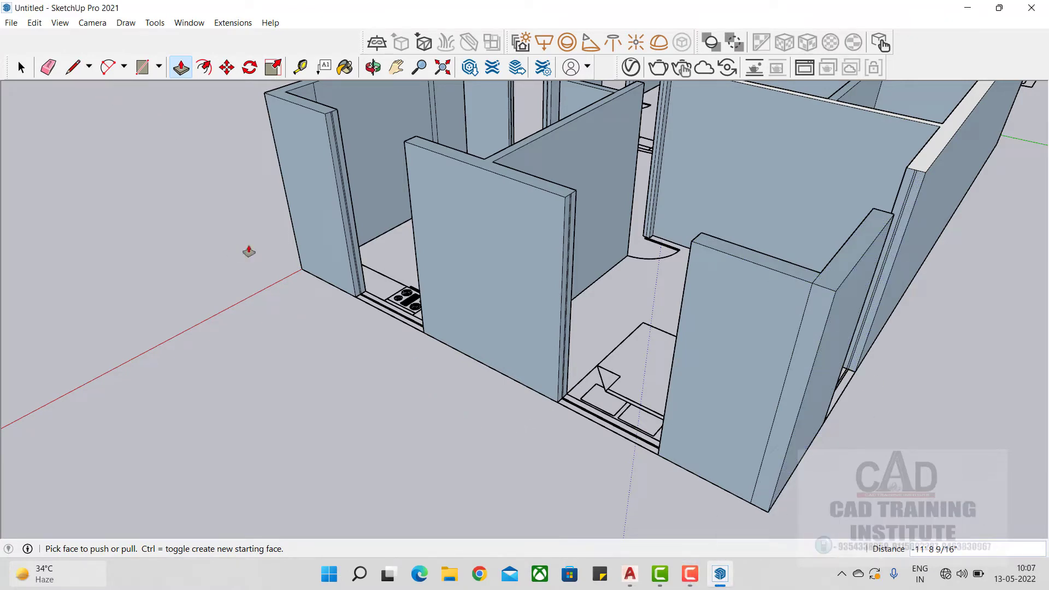
Create a new empty group for the piece filling the front wall opening beside the dining table
middle_click_drag(249, 252, 657, 419)
scroll(513, 221, "up", 5)
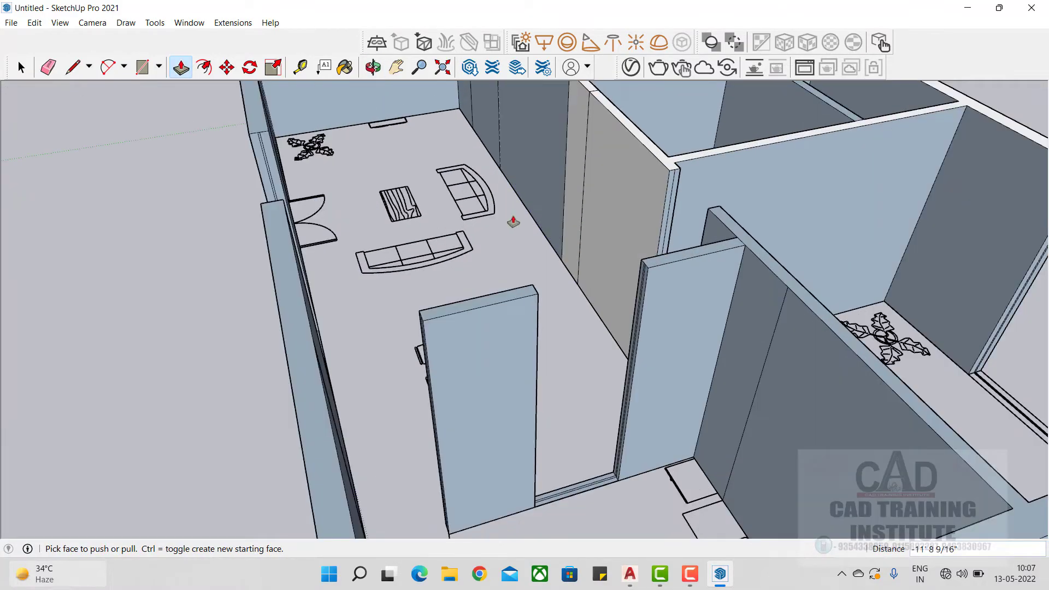
middle_click_drag(513, 222, 481, 335)
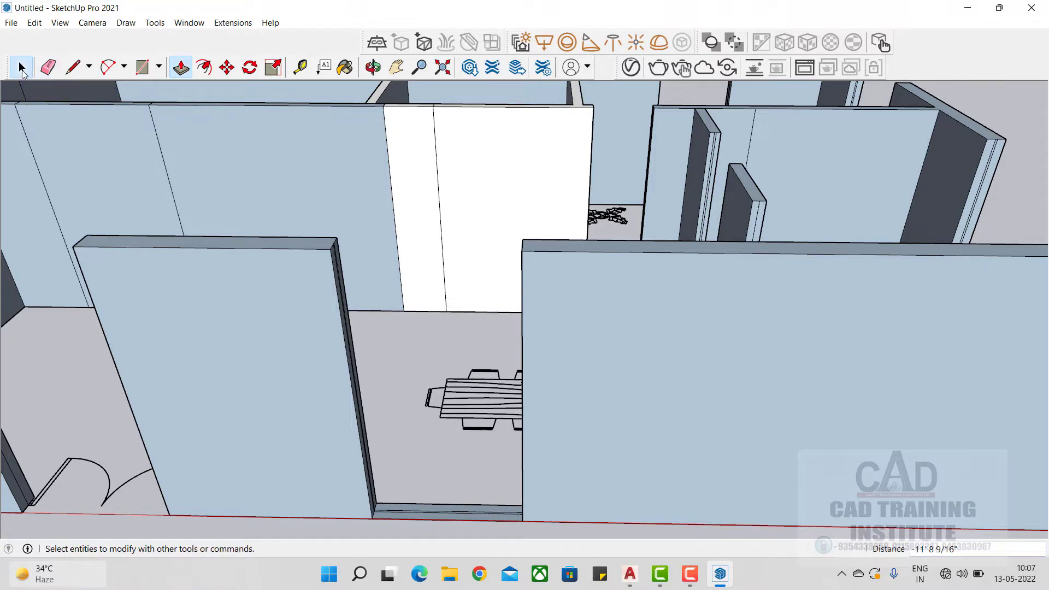
left_click(21, 67)
scroll(521, 287, "down", 4)
right_click(450, 459)
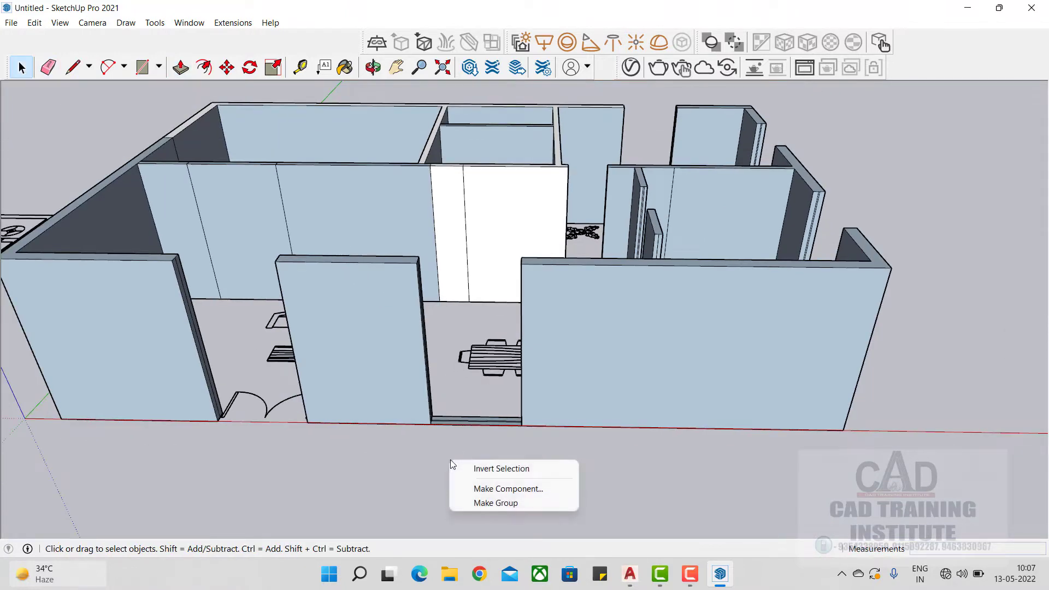
left_click(497, 502)
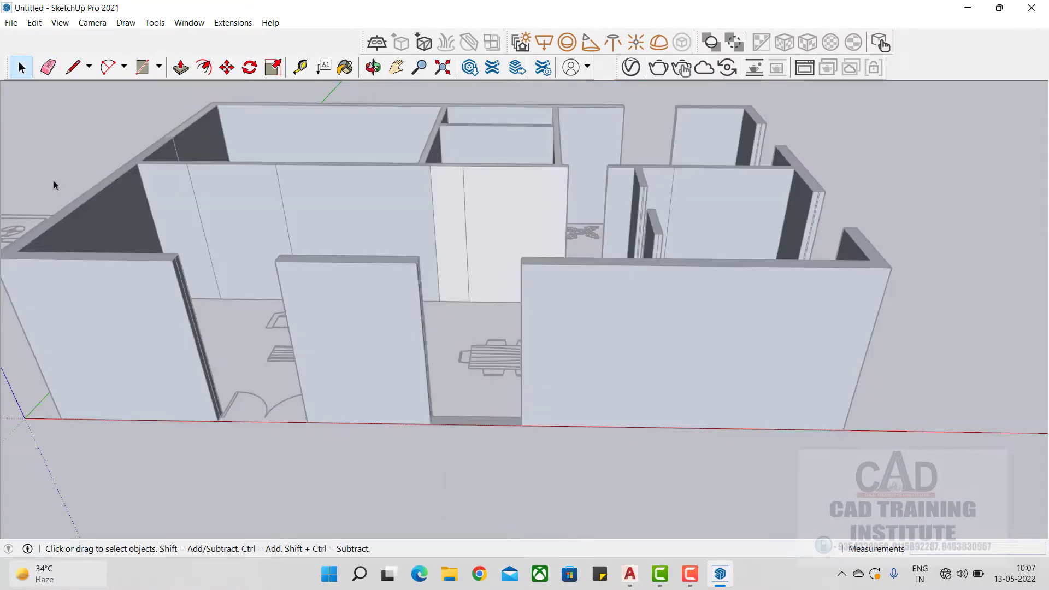
Draw a 6' by 10" rectangle across the base of the front wall opening beside the dining table
left_click(142, 67)
middle_click_drag(470, 423, 428, 465)
scroll(427, 446, "up", 3)
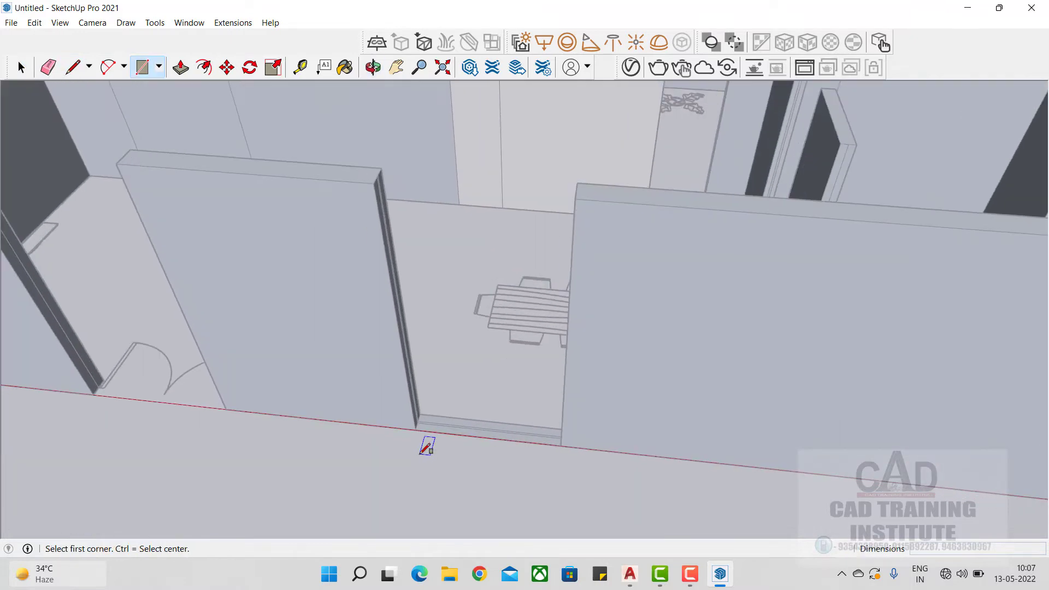
left_click(418, 427)
middle_click_drag(491, 424, 647, 415)
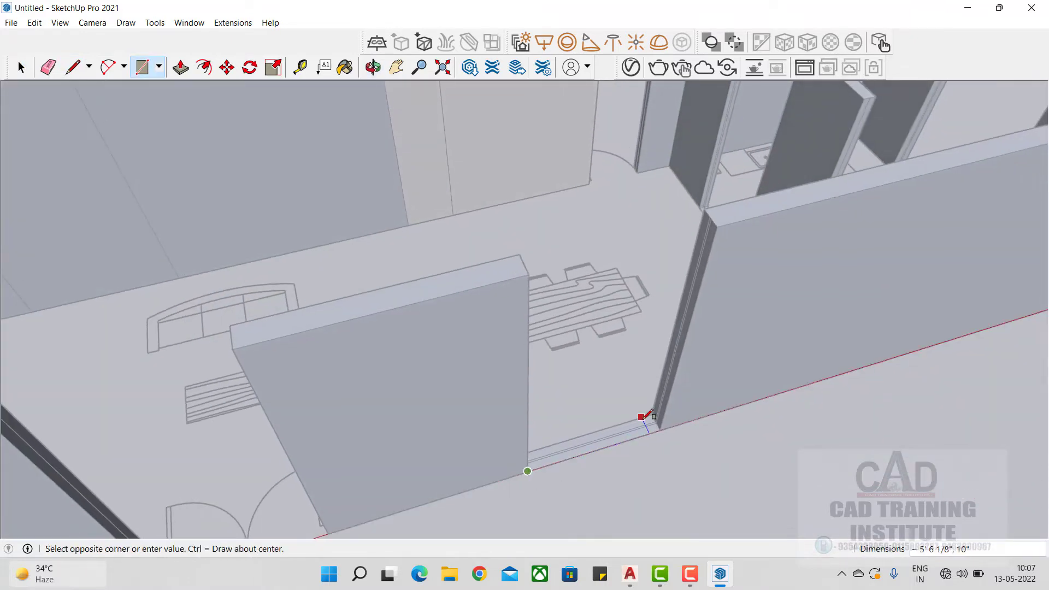
left_click(652, 413)
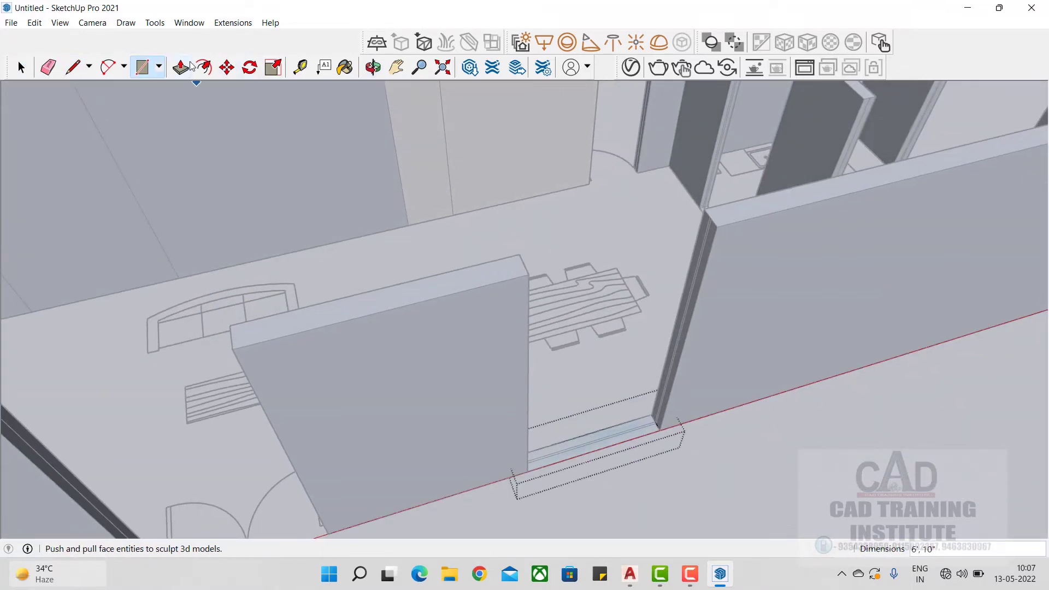
Push/Pull the rectangle 12' up to the wall tops and return to the Select tool
left_click(190, 66)
left_click(592, 437)
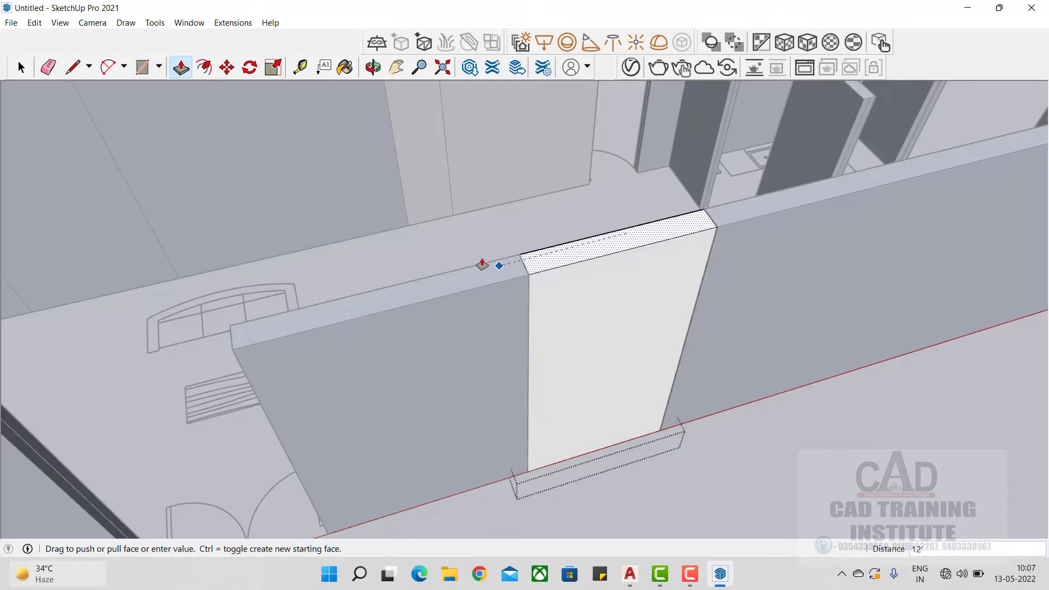
left_click(455, 293)
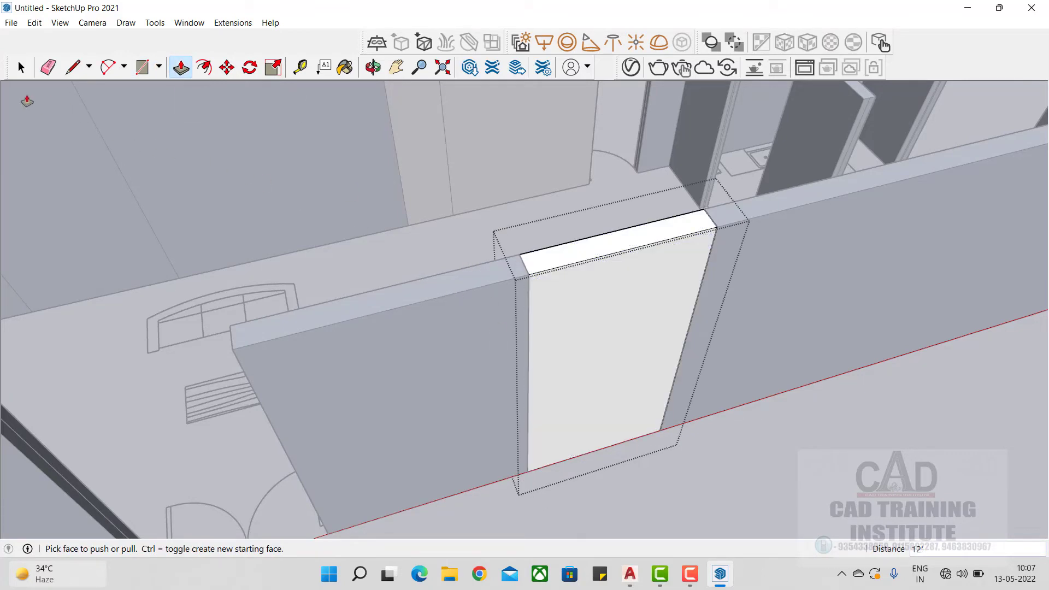
left_click(22, 68)
Try to create a new empty group for the piece filling the entrance double-door opening in the front wall
middle_click_drag(796, 476, 756, 468)
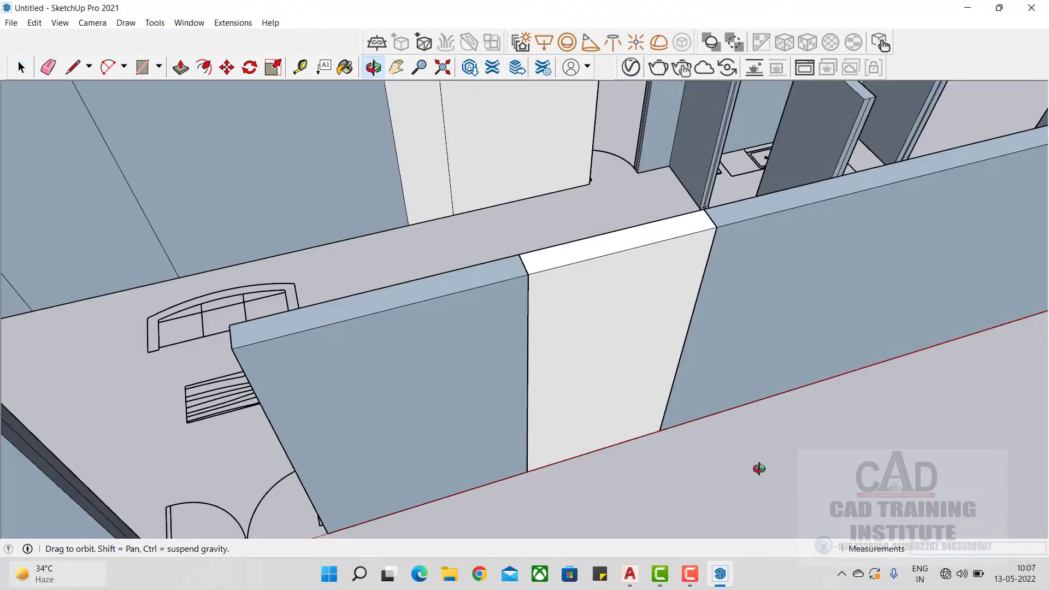
scroll(545, 318, "up", 5)
middle_click_drag(553, 290, 634, 379)
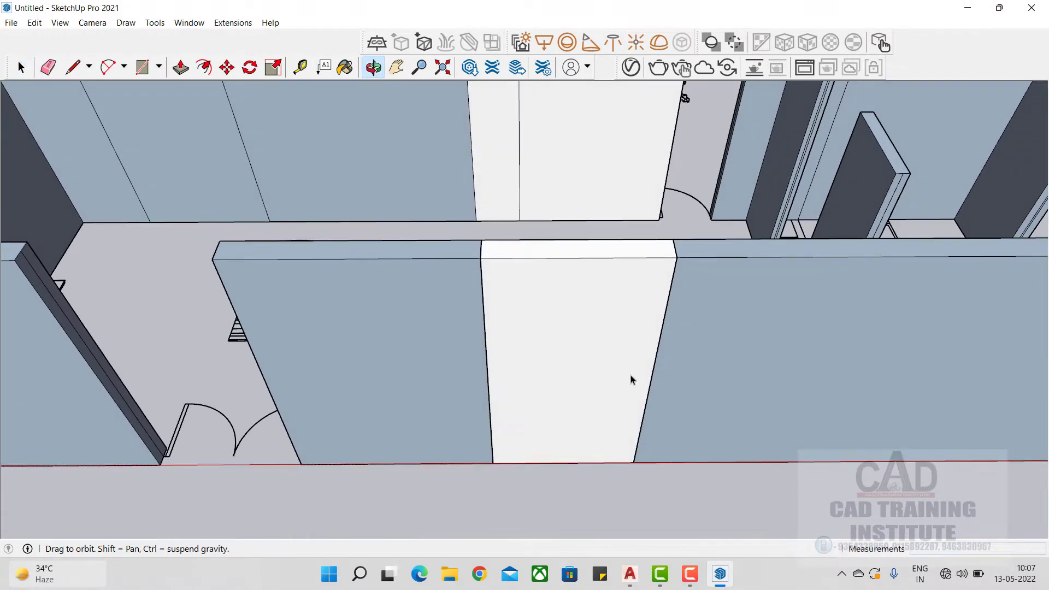
scroll(618, 382, "down", 5)
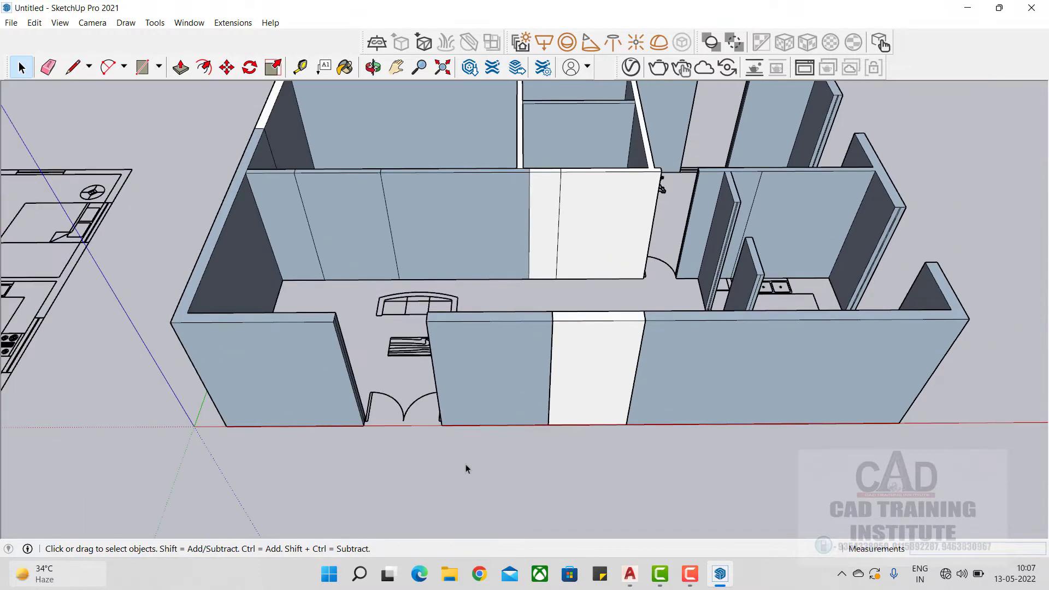
scroll(398, 433, "up", 5)
scroll(657, 419, "down", 3)
right_click(475, 446)
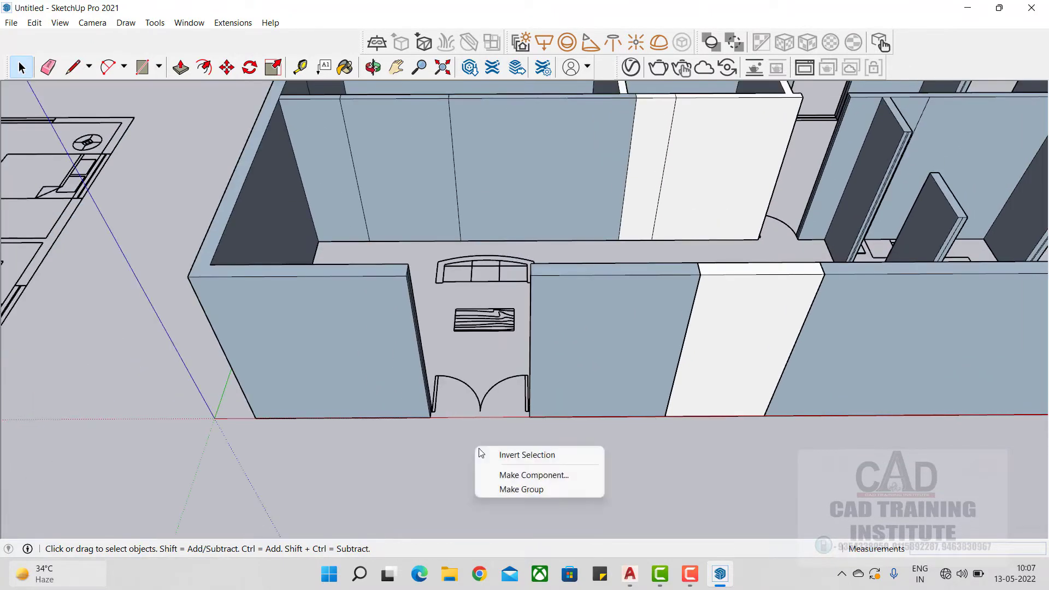
left_click(525, 490)
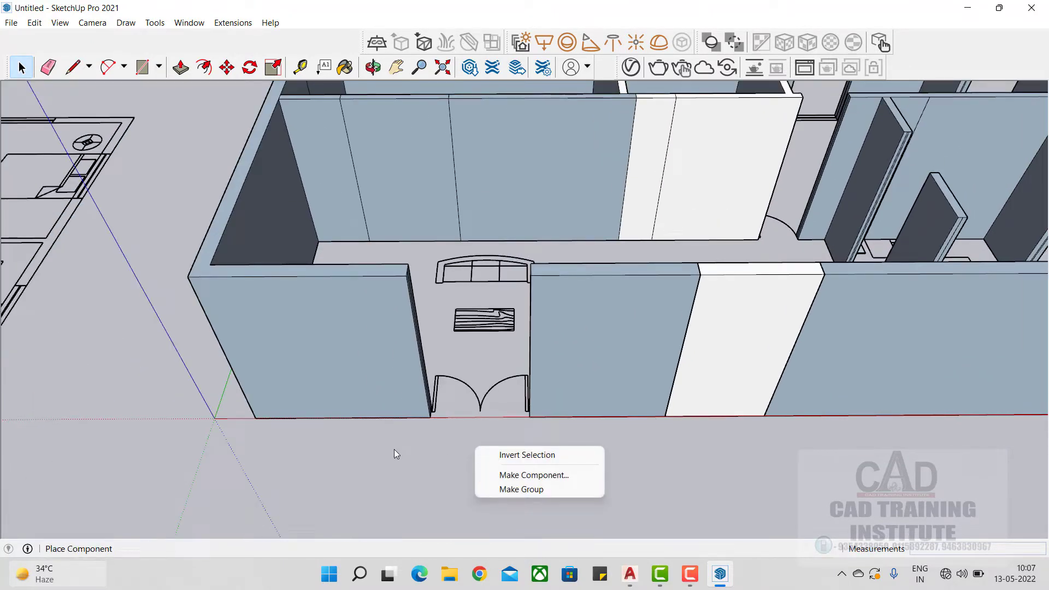
left_click(504, 491)
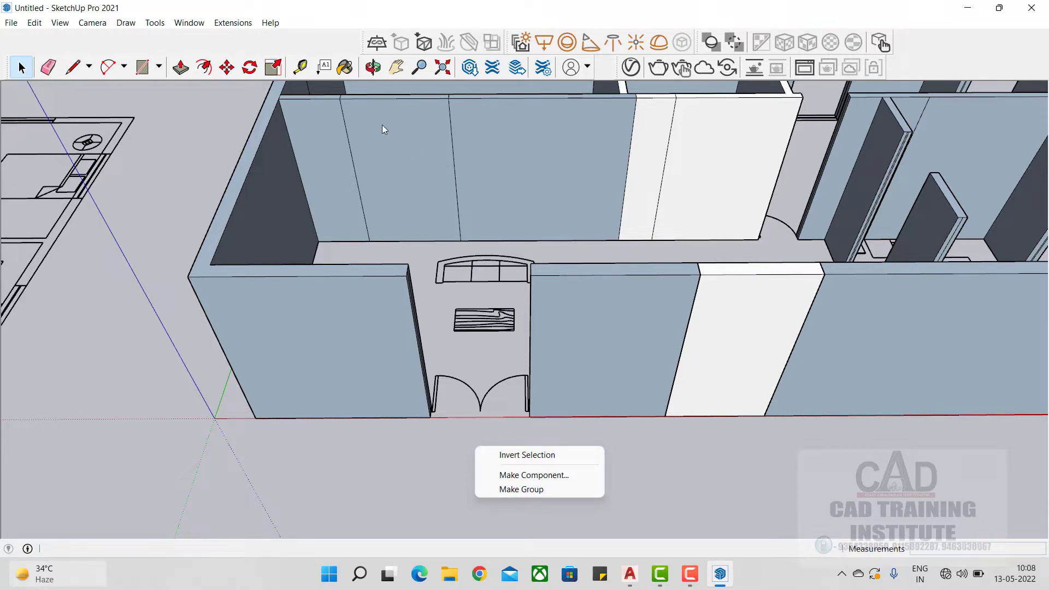
left_click(520, 490)
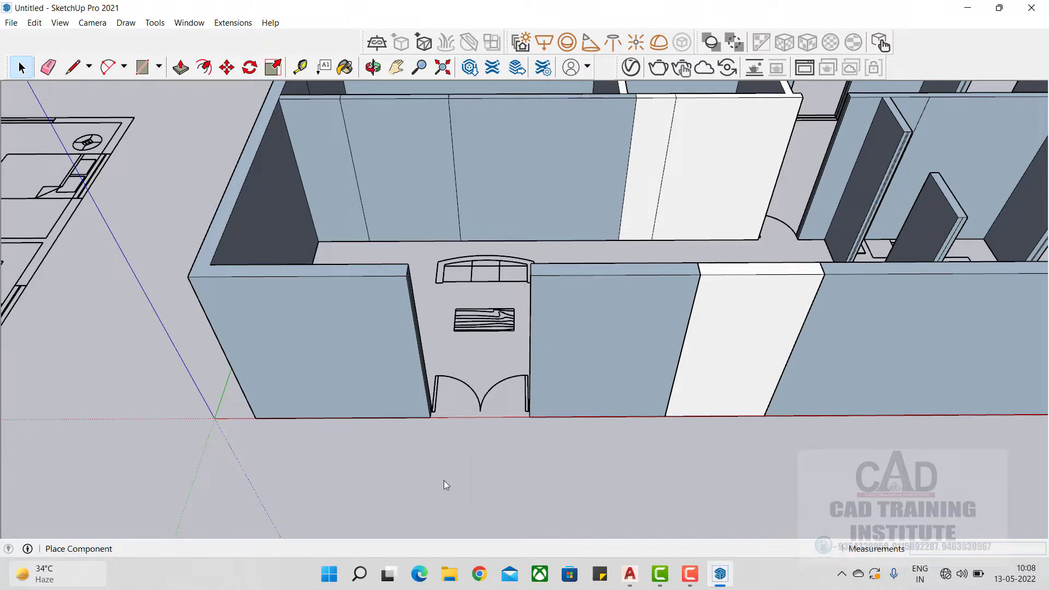
Try to draw a 6' by 10" rectangle across the base of the entrance double-door opening
left_click(142, 68)
scroll(465, 422, "up", 3)
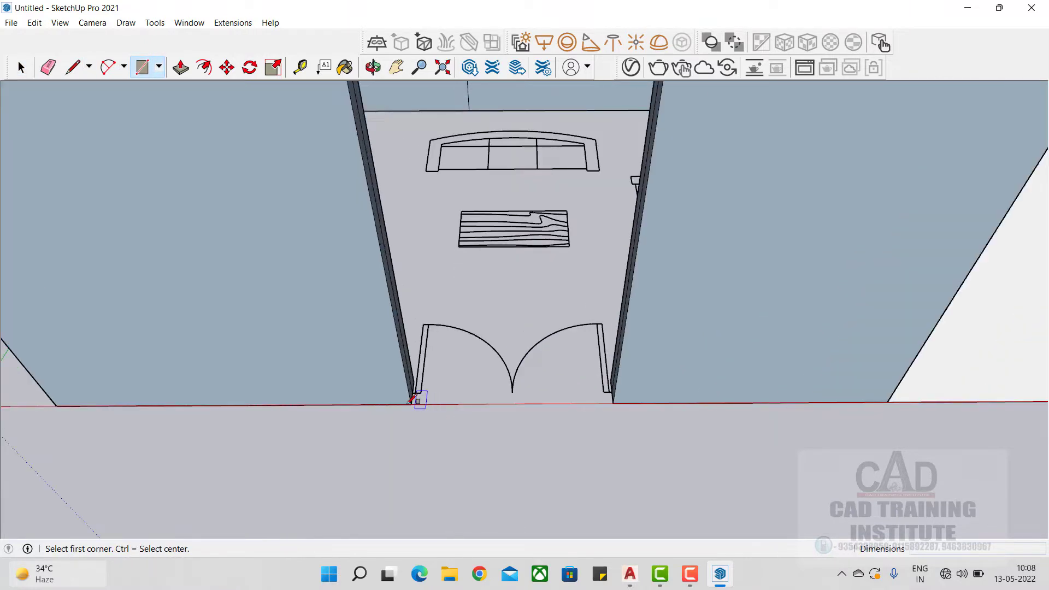
scroll(412, 400, "up", 2)
left_click(414, 403)
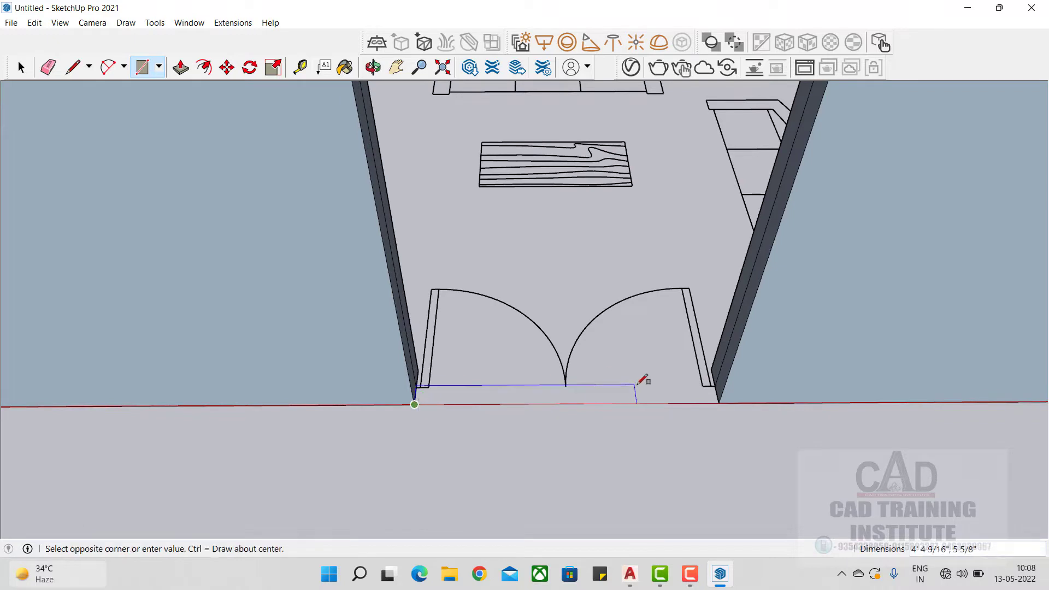
left_click(710, 368)
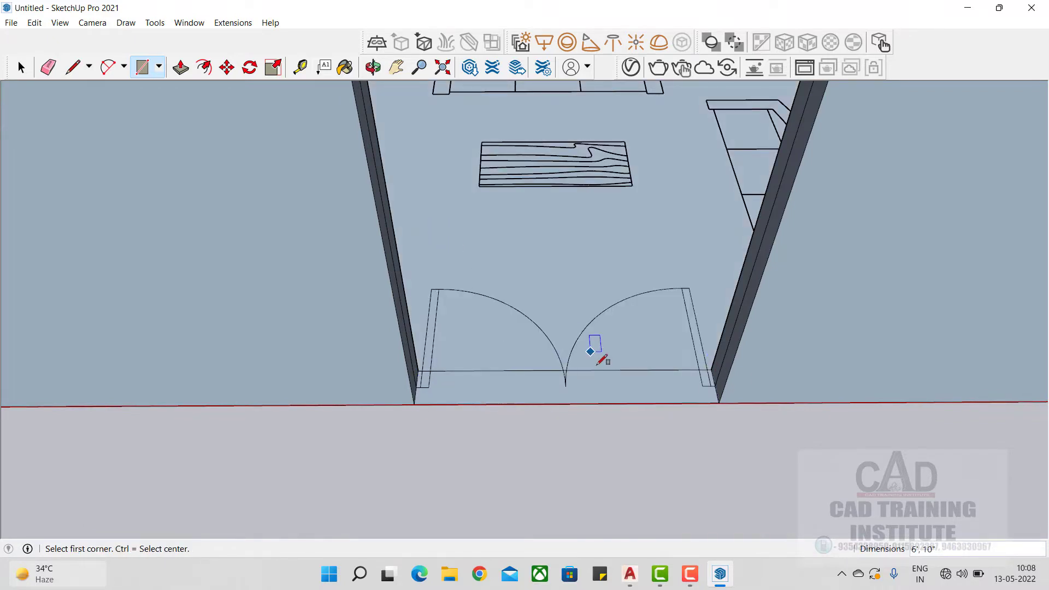
middle_click_drag(597, 346, 470, 424)
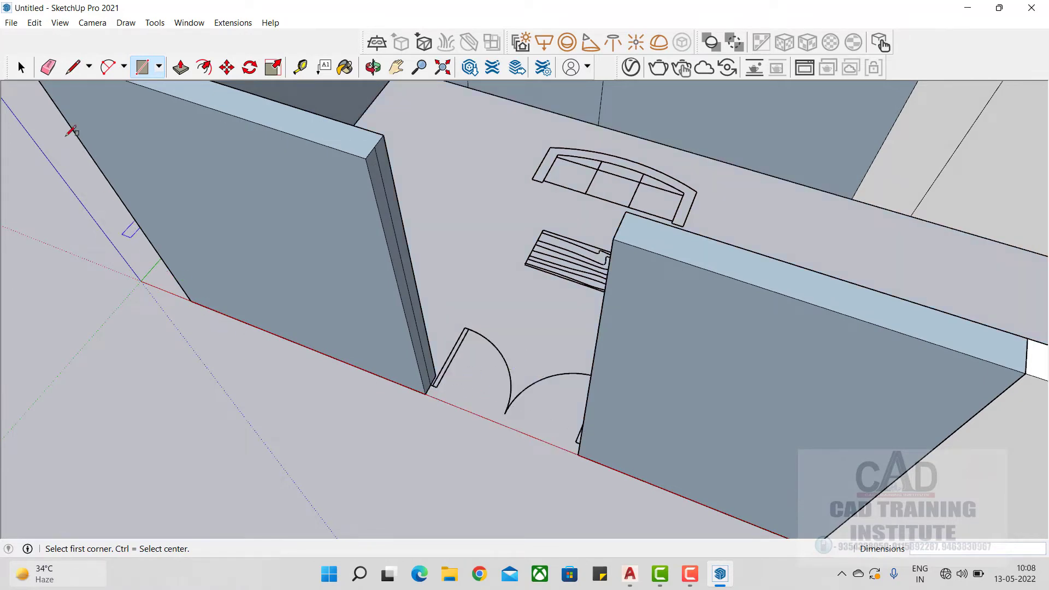
Create a new group and draw a 6' by 10" rectangle on the floor across the double-door gap between the front walls
left_click(22, 67)
right_click(195, 372)
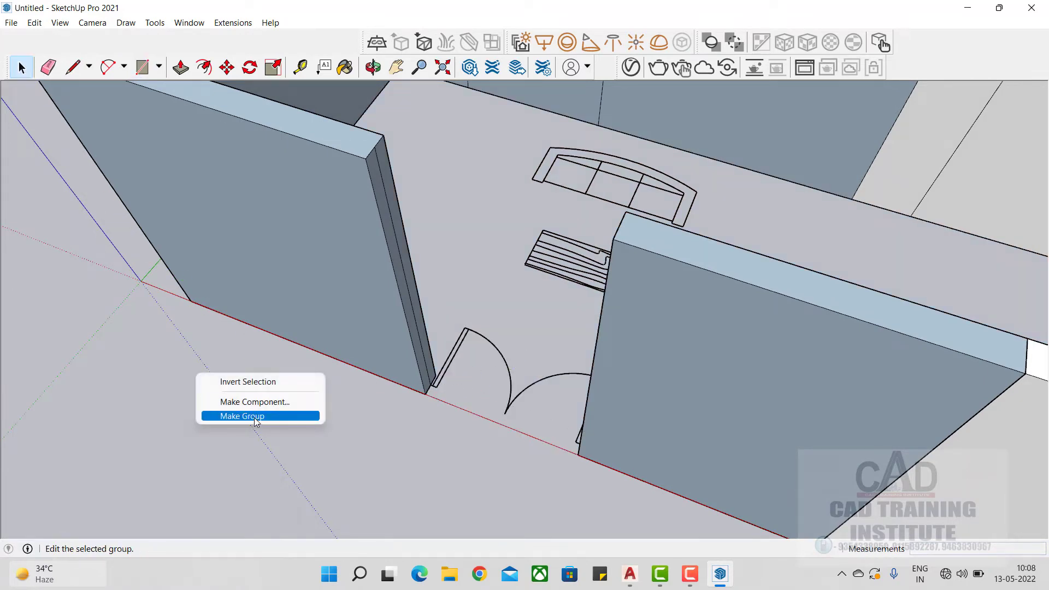
left_click(256, 418)
left_click(141, 67)
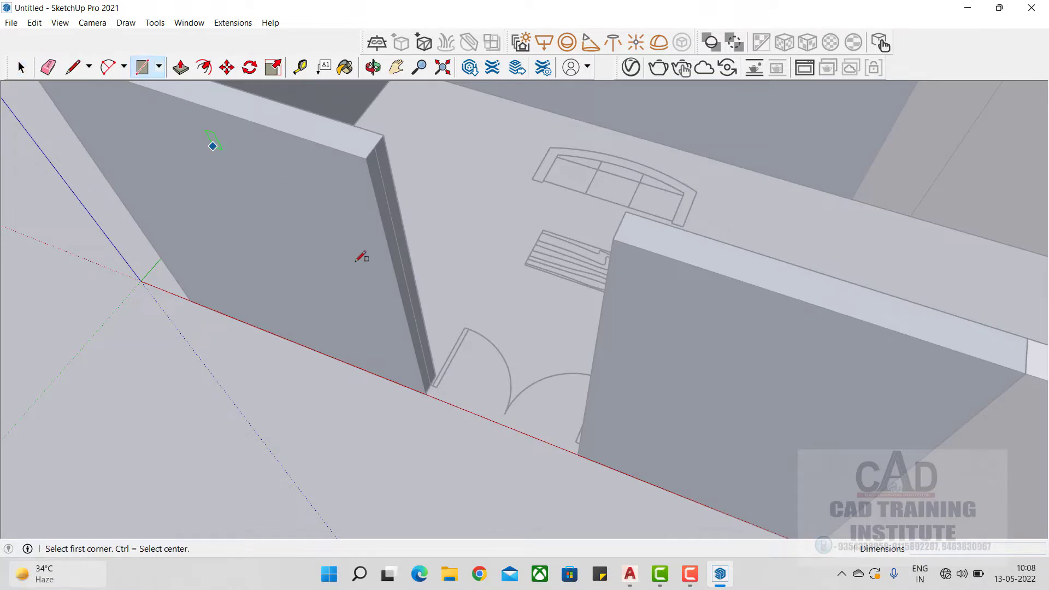
left_click(426, 393)
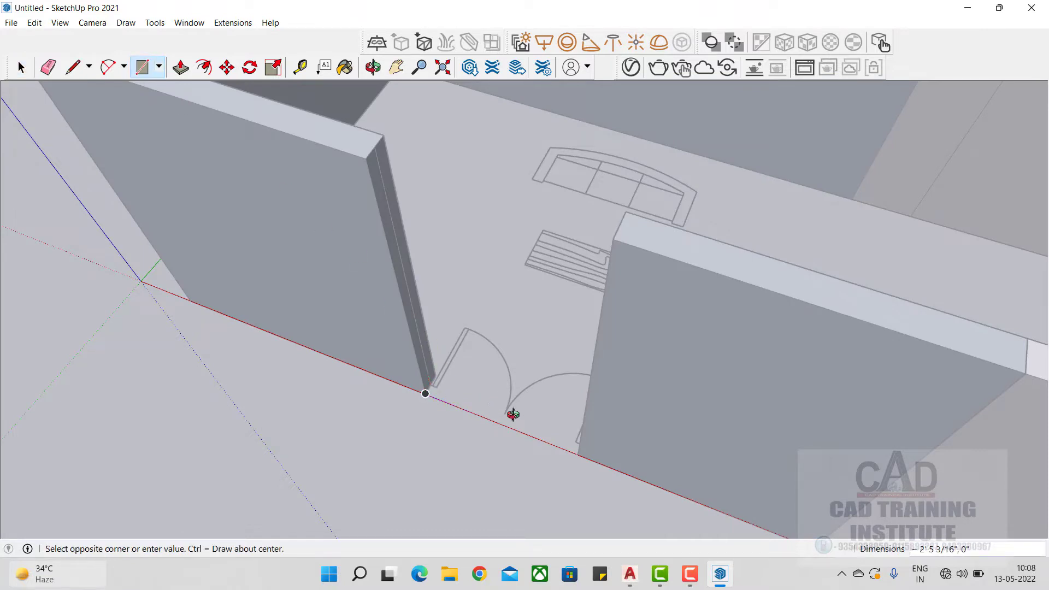
middle_click_drag(513, 414, 663, 362)
left_click(662, 361)
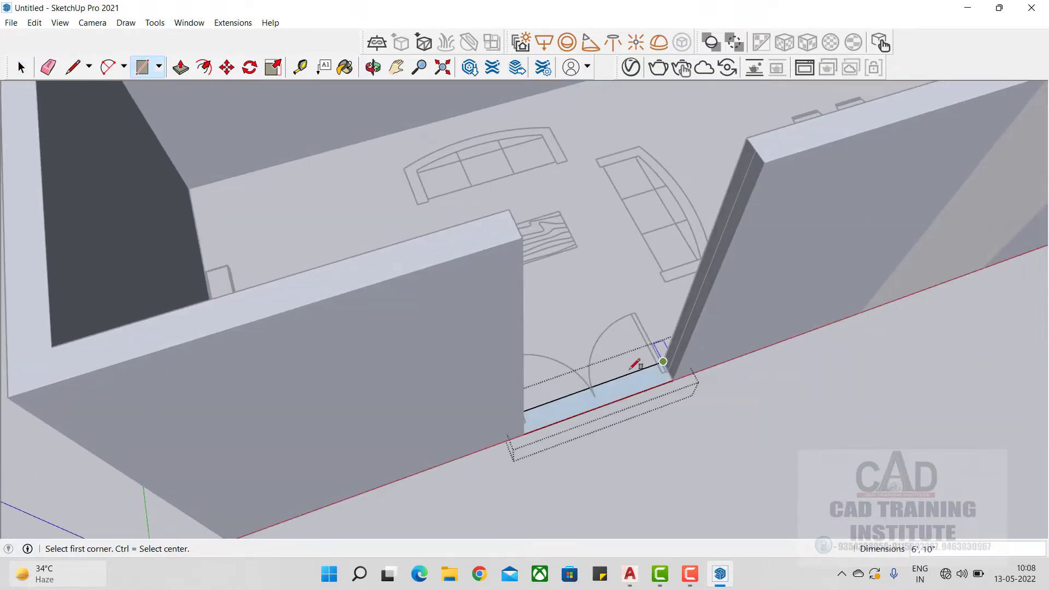
Push/Pull the double-door rectangle up 12' to the wall height
left_click(184, 75)
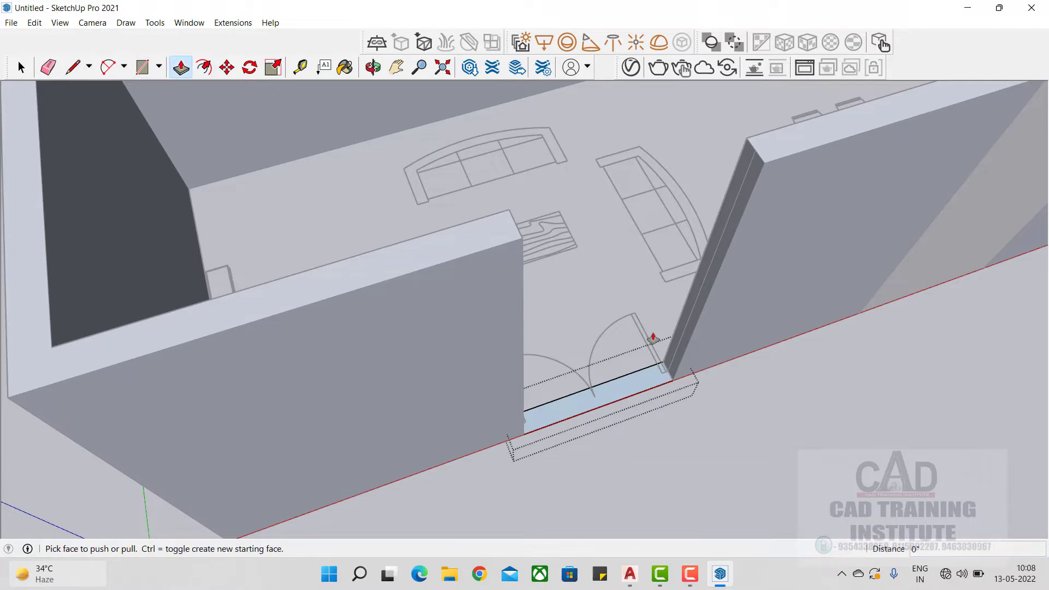
left_click(606, 391)
left_click(660, 306)
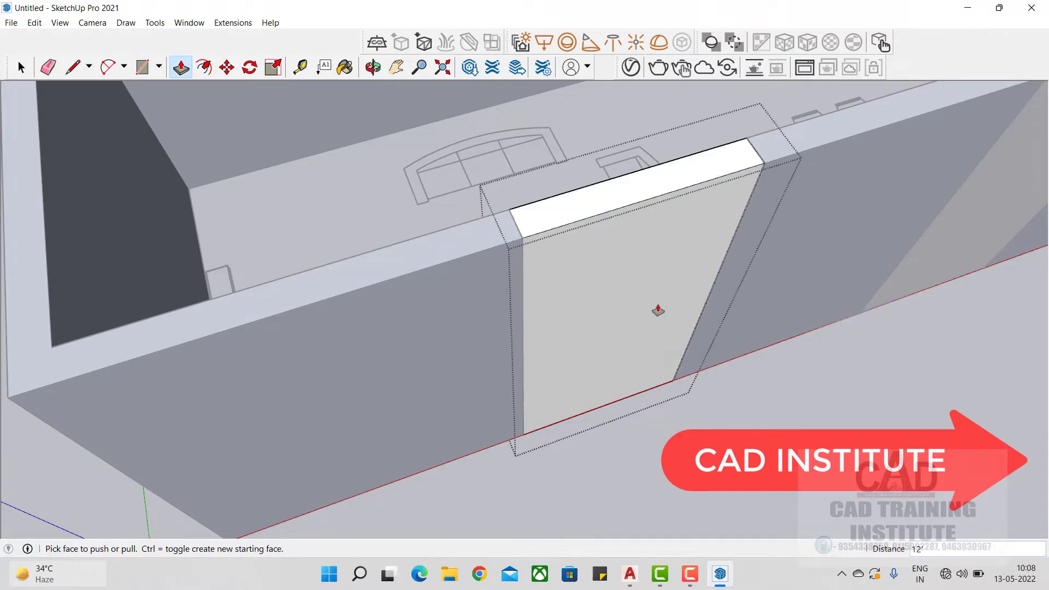
middle_click_drag(780, 264, 605, 321)
left_click(21, 66)
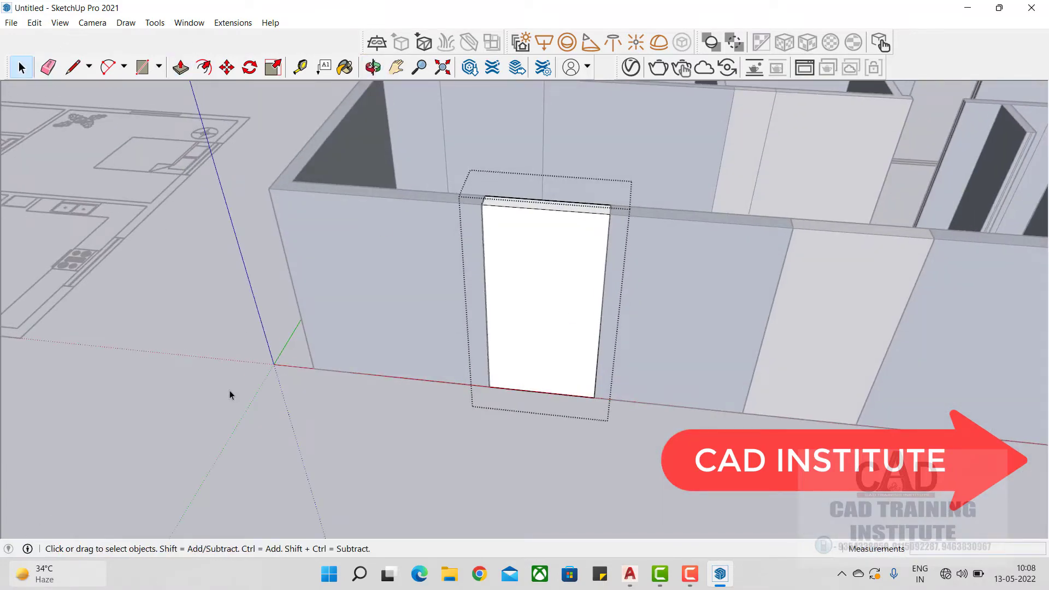
Examine the extruded walls and filled door openings from around the house, including the bathroom and bedroom door areas
scroll(236, 415, "down", 2)
middle_click_drag(237, 422, 147, 422)
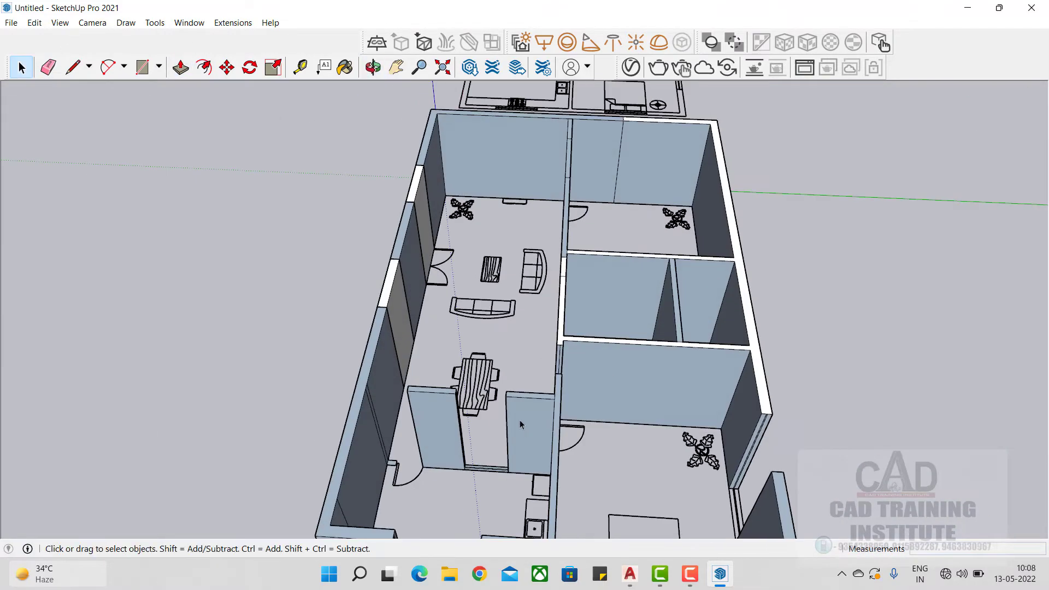
middle_click_drag(519, 420, 520, 262)
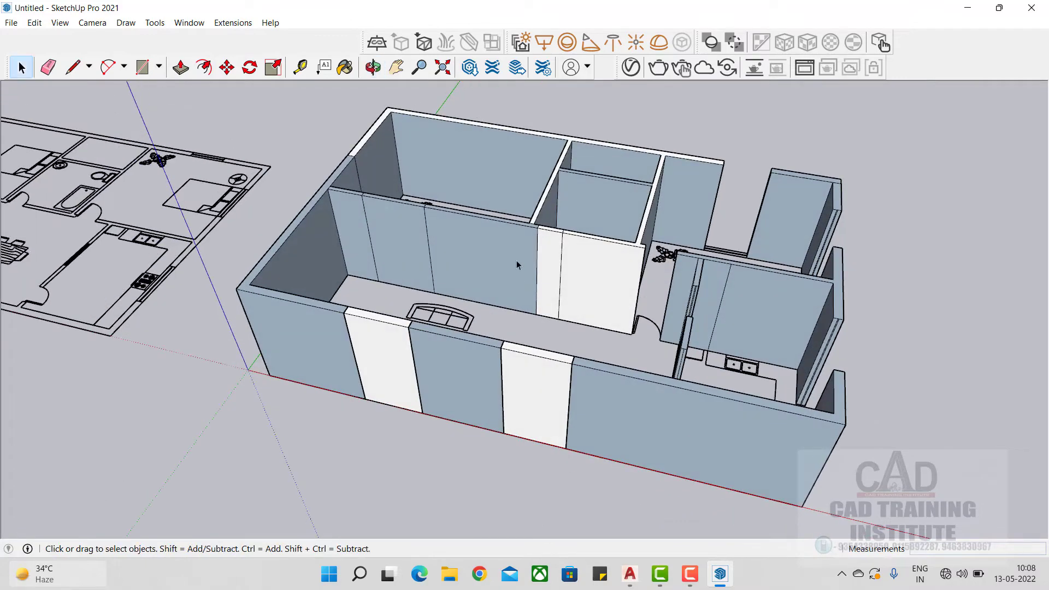
scroll(468, 297, "up", 2)
middle_click_drag(468, 297, 598, 298)
scroll(597, 299, "down", 2)
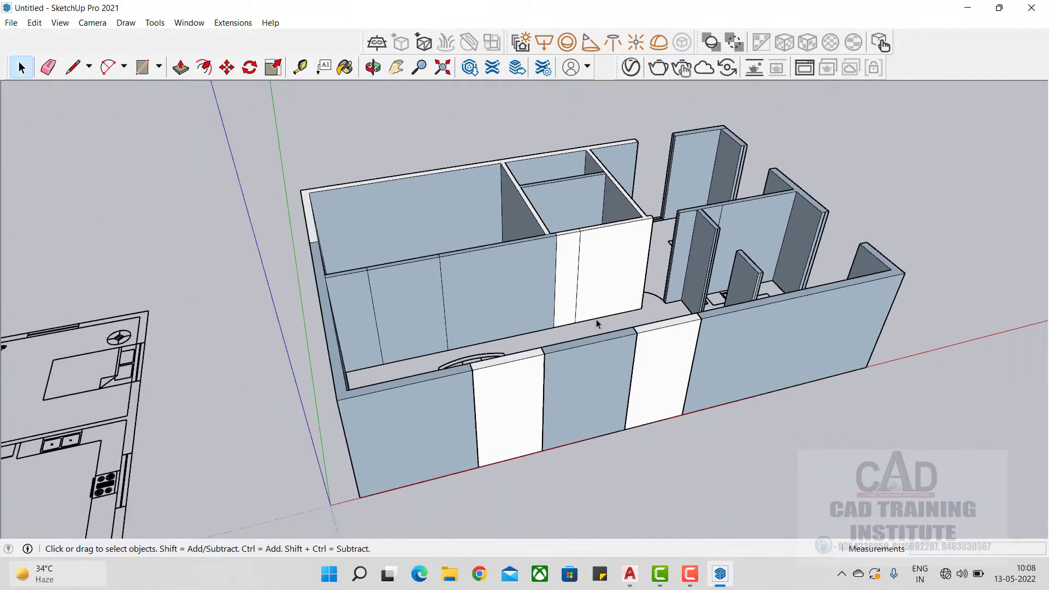
middle_click_drag(683, 395, 550, 280)
middle_click_drag(592, 383, 441, 362)
scroll(615, 339, "up", 3)
scroll(442, 361, "up", 3)
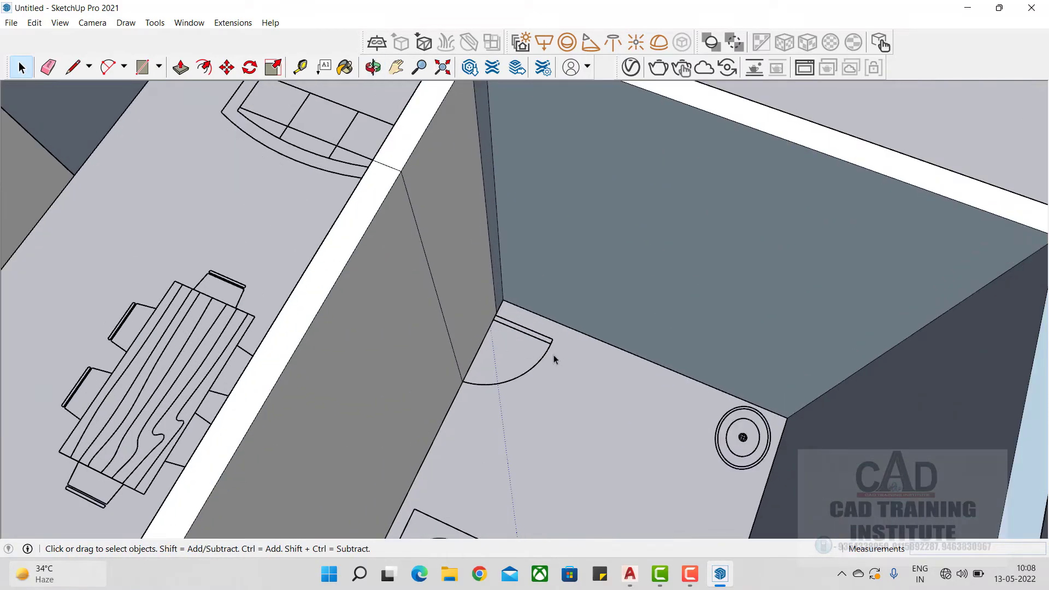
scroll(553, 355, "up", 2)
scroll(612, 352, "down", 3)
scroll(568, 373, "down", 2)
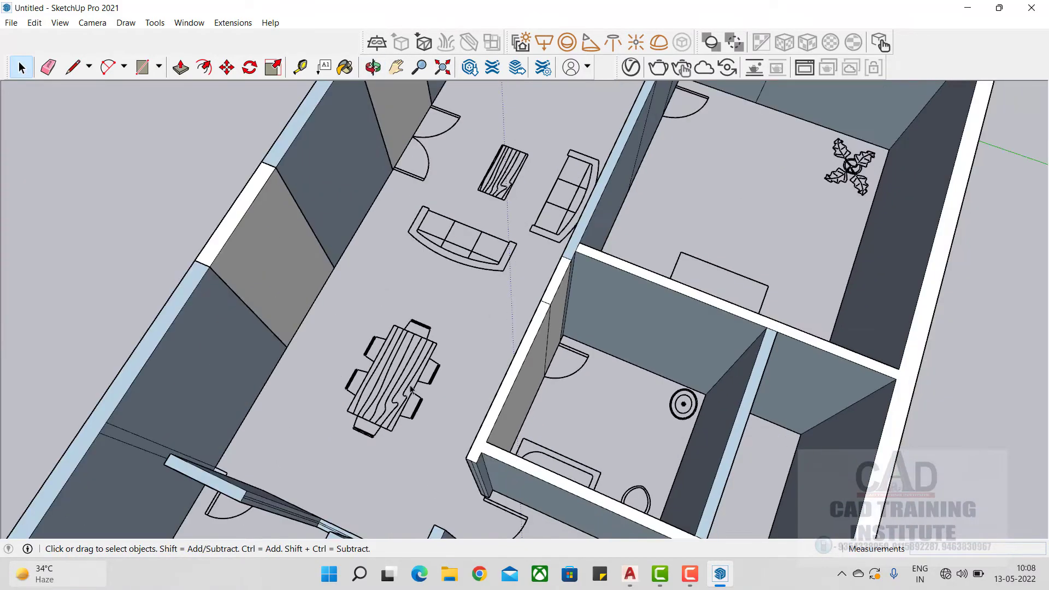
middle_click_drag(437, 368, 884, 342)
middle_click_drag(616, 351, 652, 213)
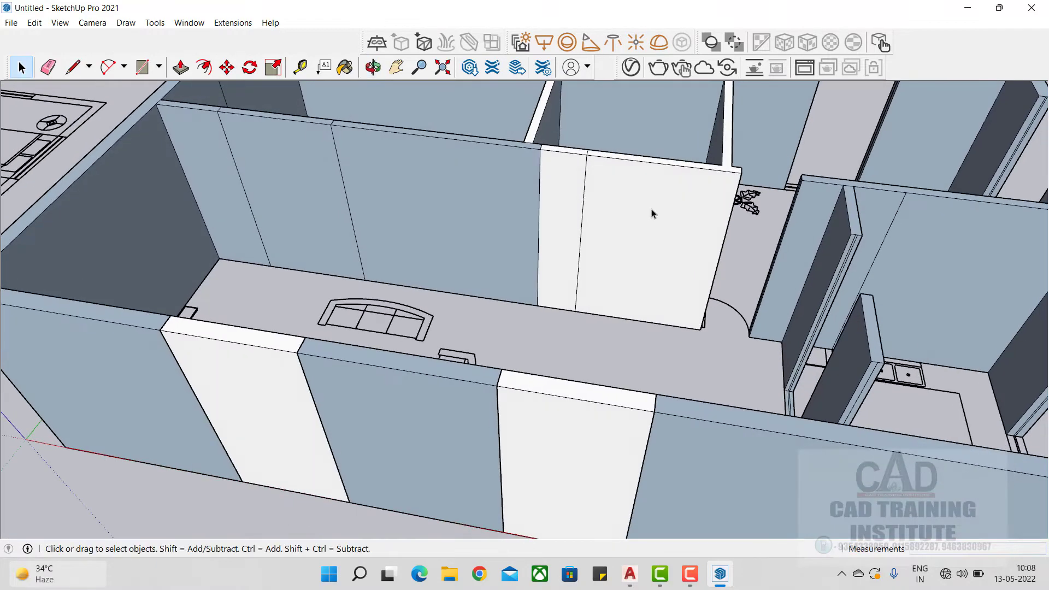
Display the Styles toolbar and dock it beside the V-Ray Objects tools
right_click(309, 50)
right_click(251, 304)
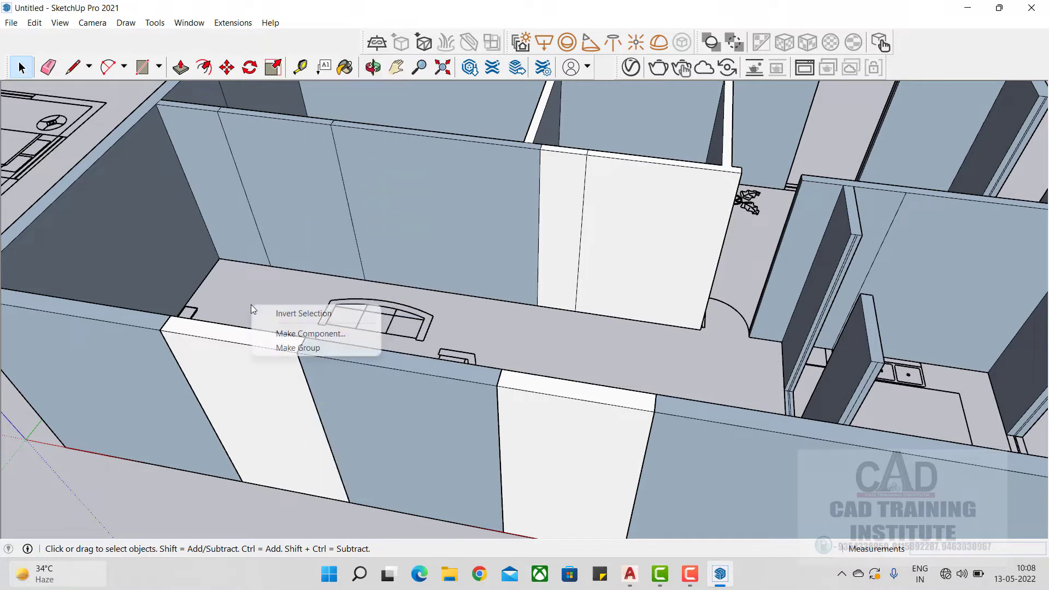
left_click(274, 304)
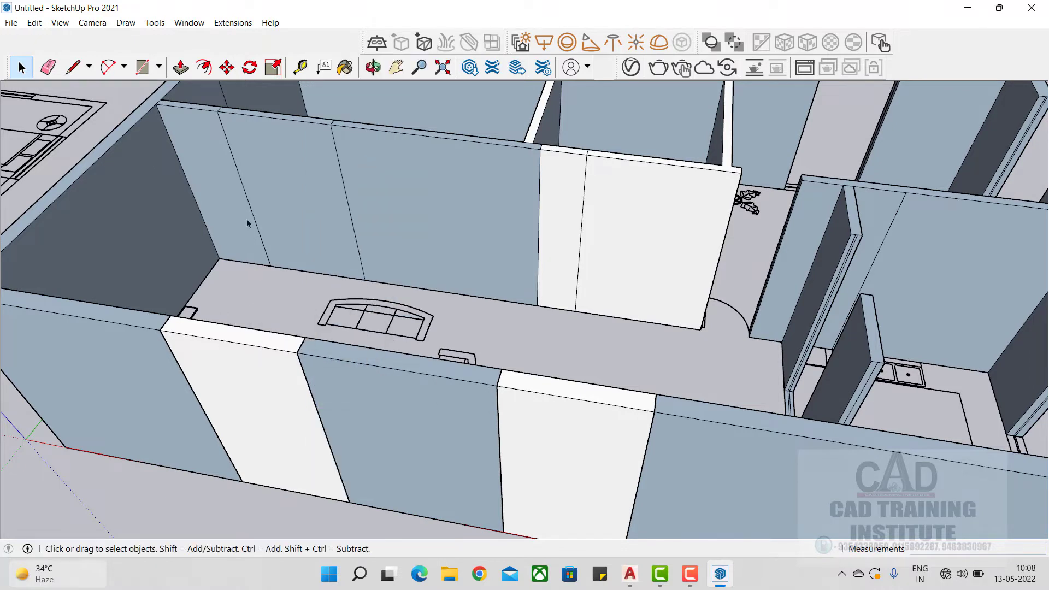
right_click(290, 41)
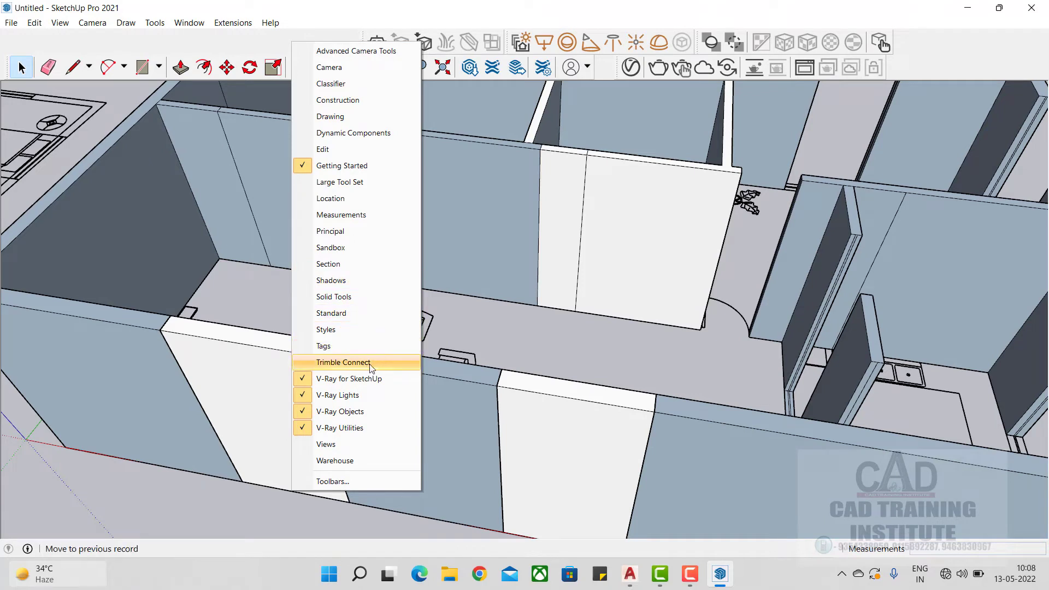
left_click(330, 330)
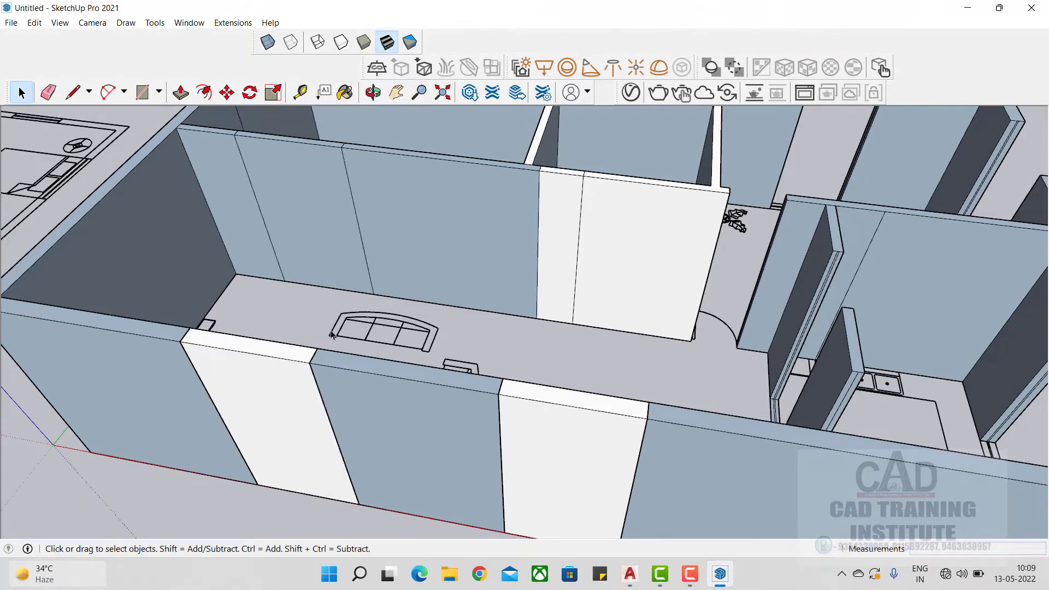
left_click_drag(256, 43, 157, 55)
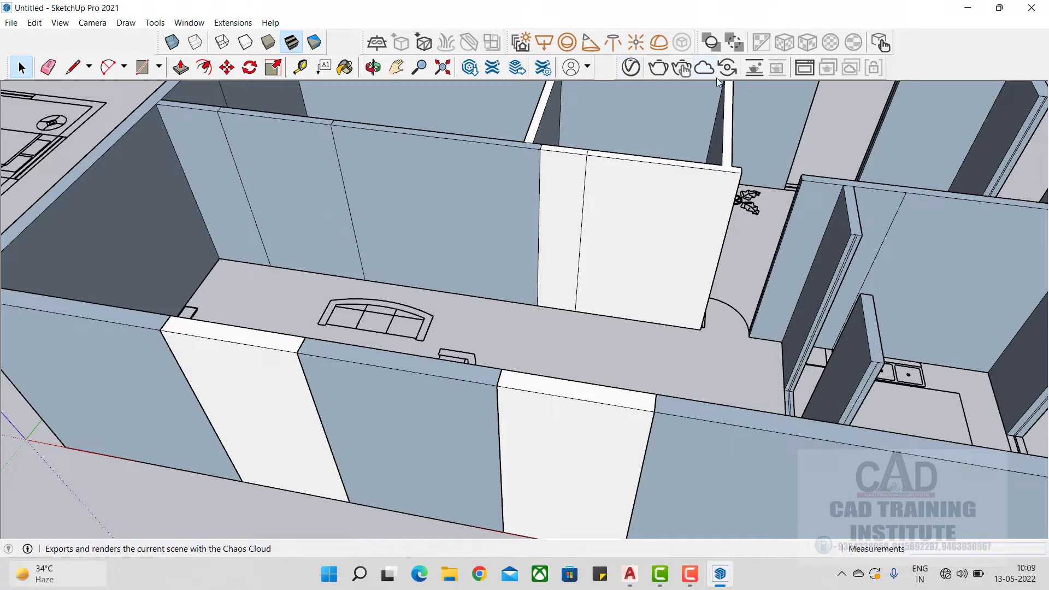
Turn on X-Ray display so the plan linework shows through the walls
right_click(895, 68)
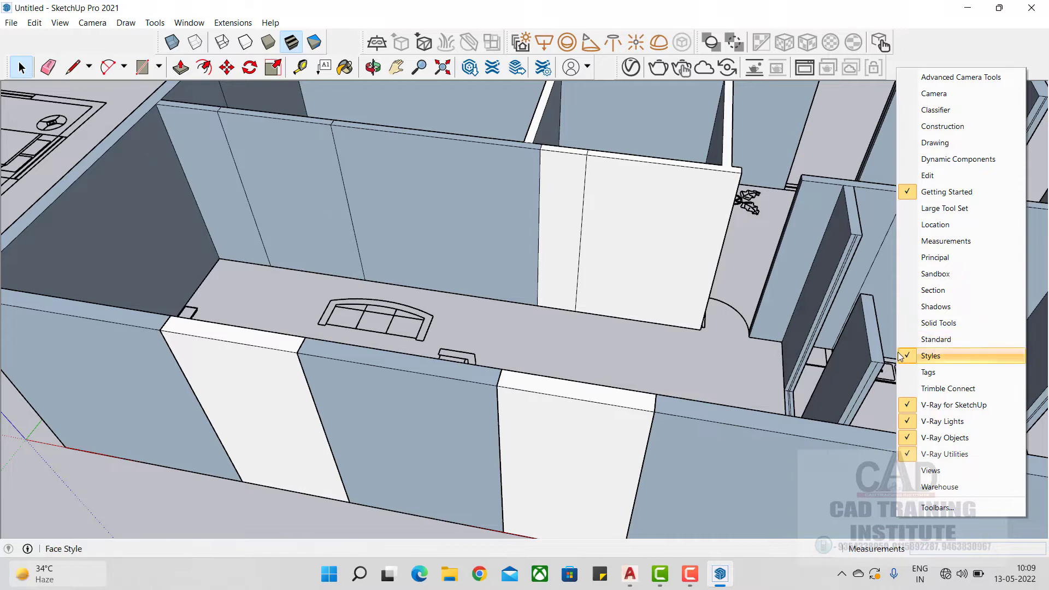
left_click(551, 326)
middle_click_drag(561, 348, 331, 117)
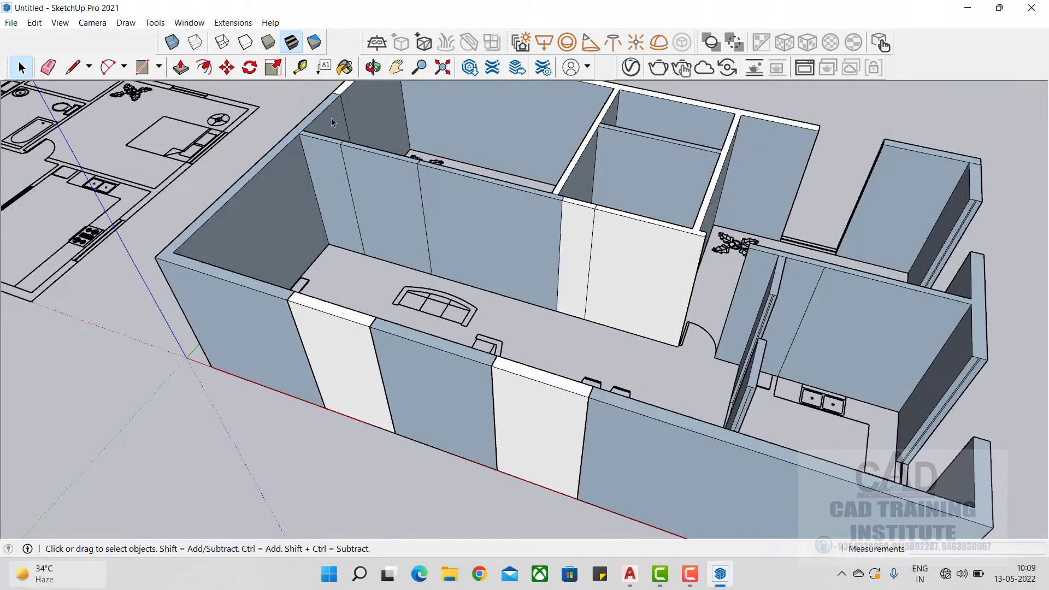
left_click(172, 44)
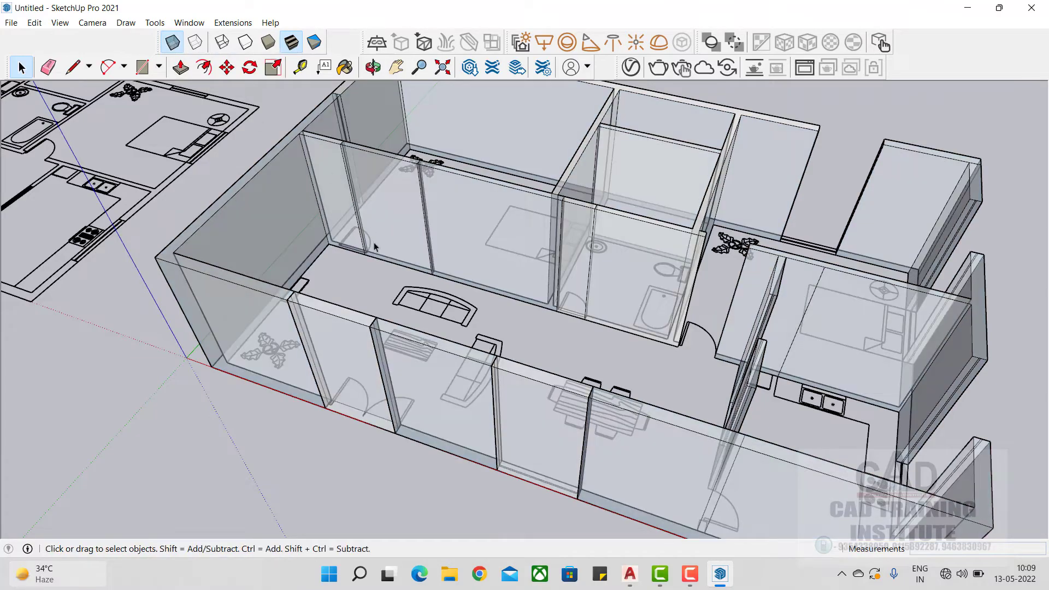
Examine the see-through interior walls and the base of the bedroom door opening beside the corner
middle_click_drag(379, 400, 878, 297)
scroll(484, 304, "up", 4)
scroll(677, 325, "down", 4)
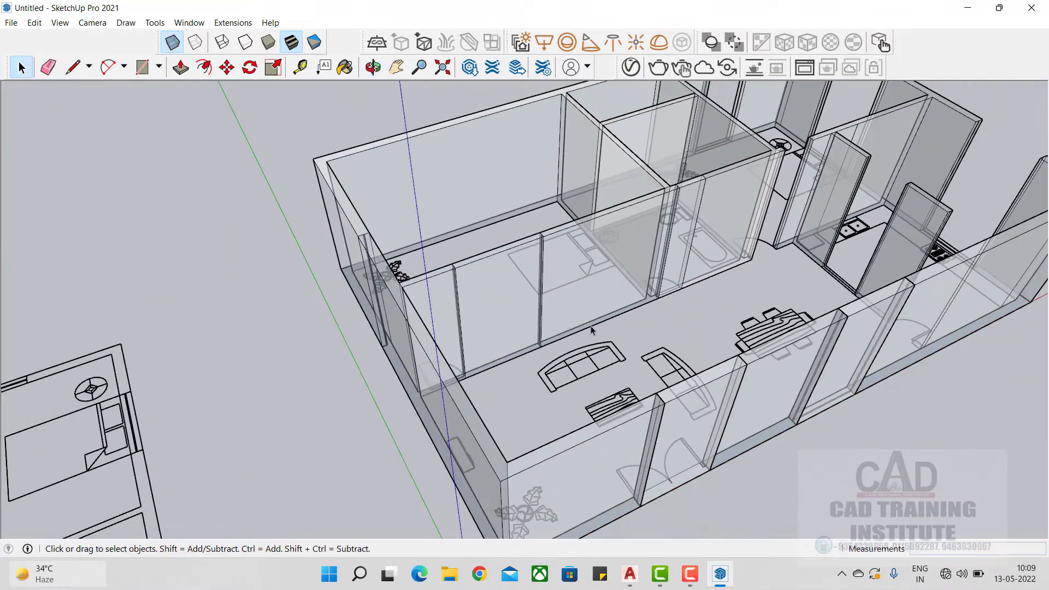
scroll(450, 383, "up", 6)
middle_click_drag(449, 383, 940, 488)
scroll(251, 342, "up", 3)
scroll(455, 383, "down", 3)
scroll(529, 464, "down", 3)
middle_click_drag(529, 465, 709, 130)
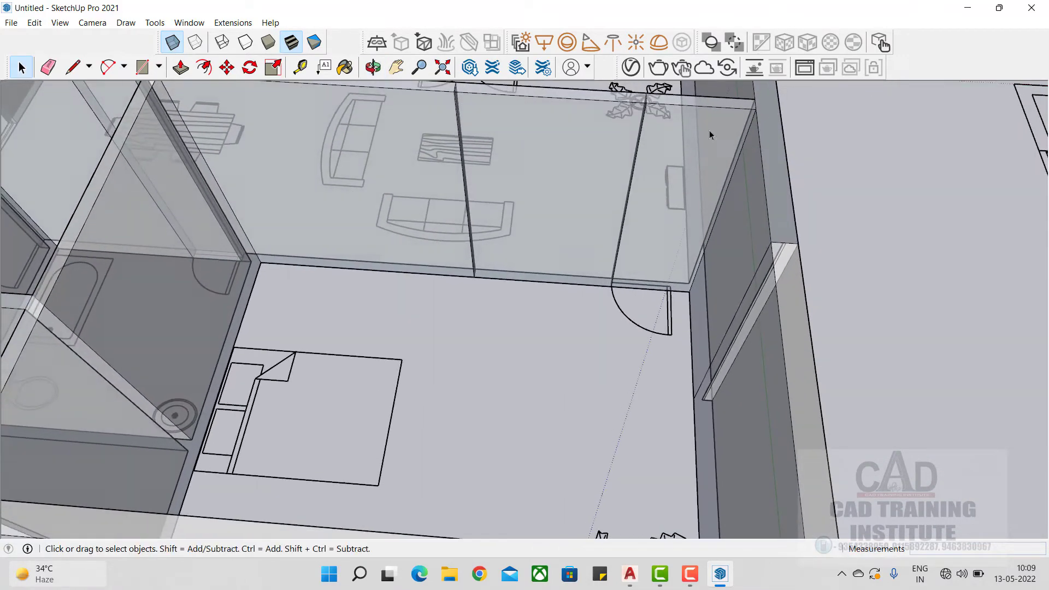
scroll(620, 270, "down", 5)
scroll(624, 270, "up", 5)
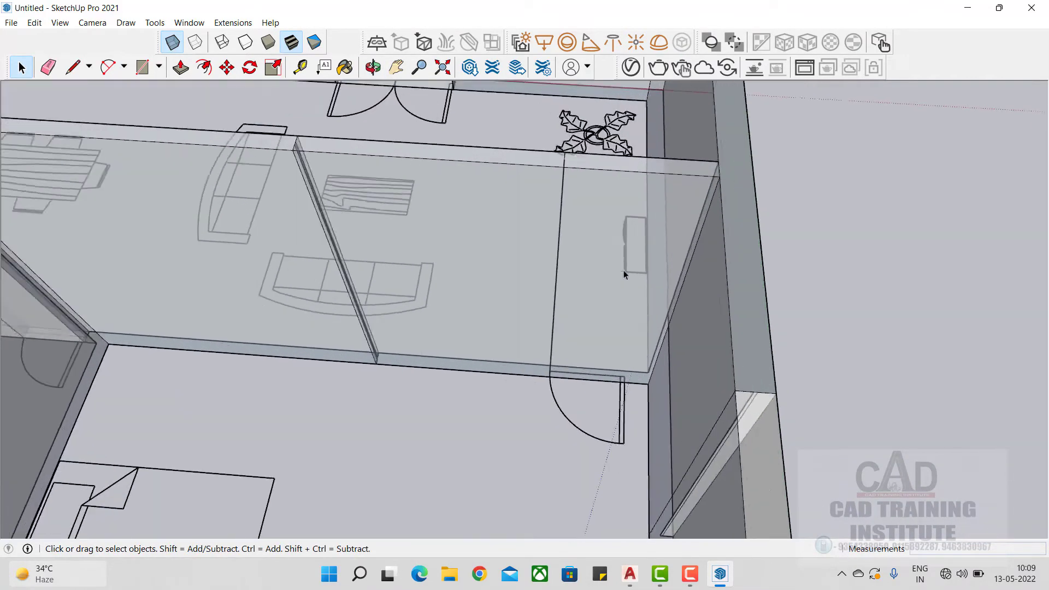
middle_click_drag(624, 270, 628, 342)
scroll(592, 386, "up", 3)
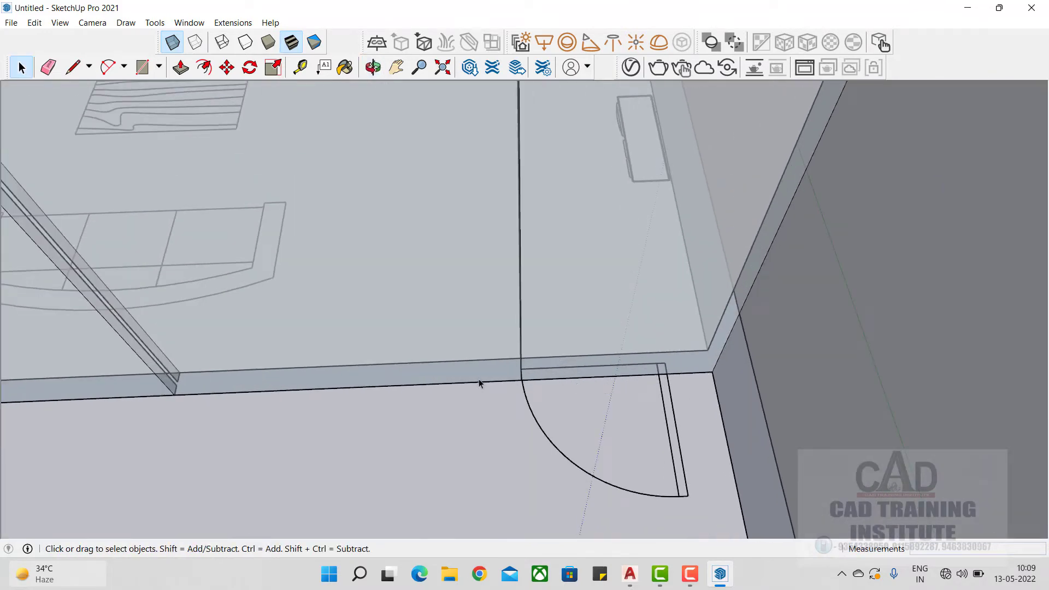
Place a vertical Tape Measure guide 7' up from the hinge-side base point of the bedroom door
left_click(300, 66)
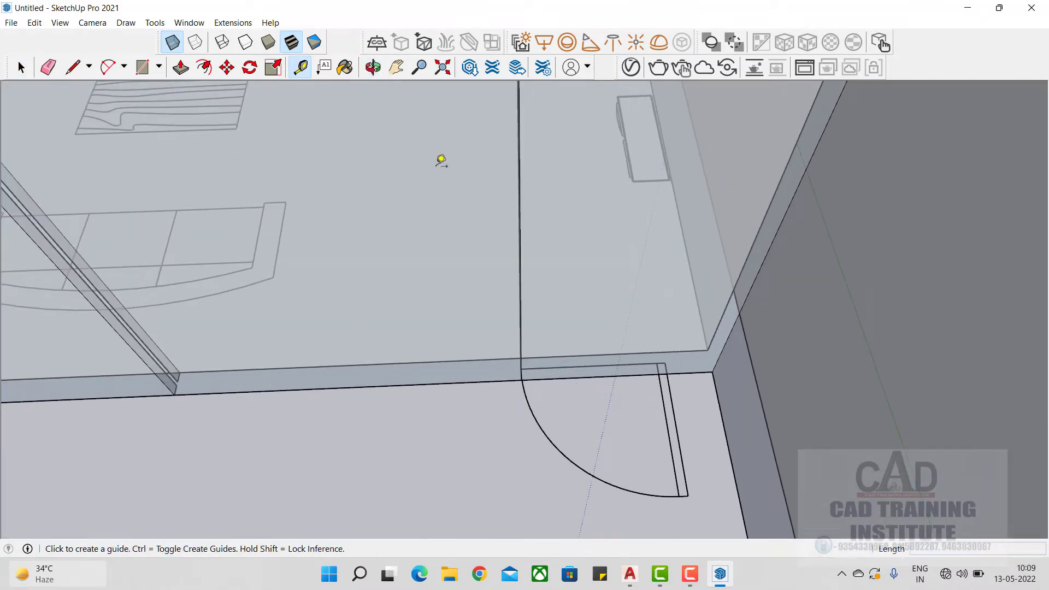
left_click(668, 371)
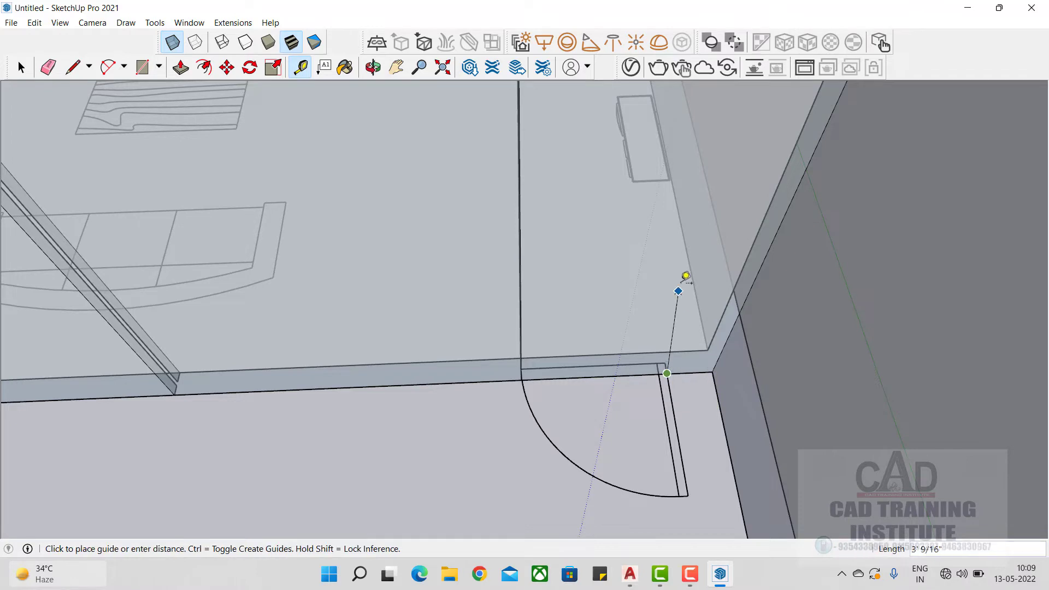
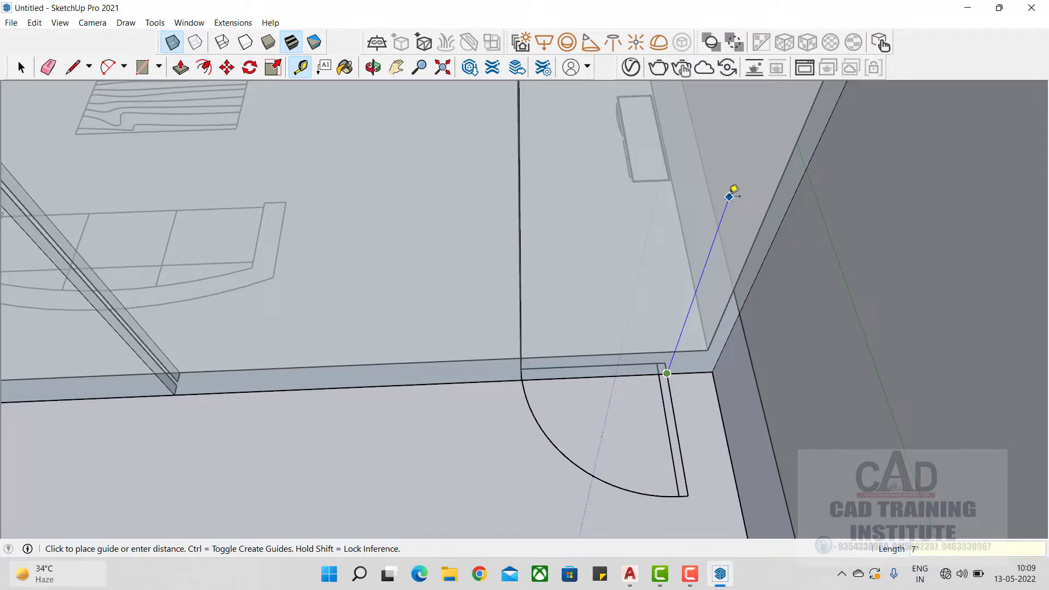
key("Return")
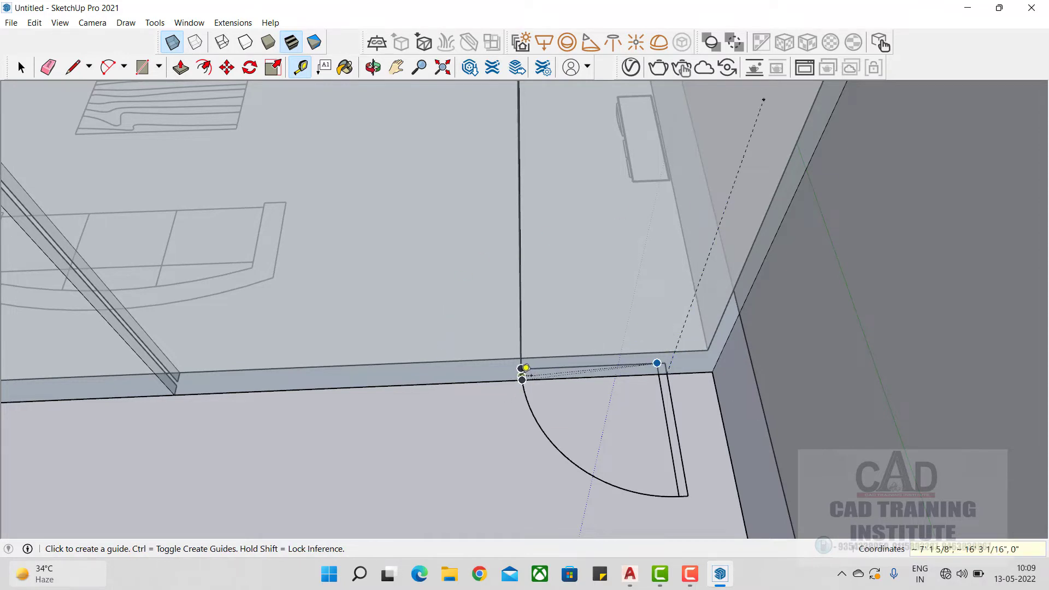
Inspect the wall base corner at the opposite side of the bedroom door opening and turn off X-Ray display
scroll(533, 375, "up", 2)
mouse_move(534, 375)
middle_mouse_down()
mouse_move(424, 381)
mouse_move(475, 342)
middle_mouse_up()
scroll(474, 342, "up", 5)
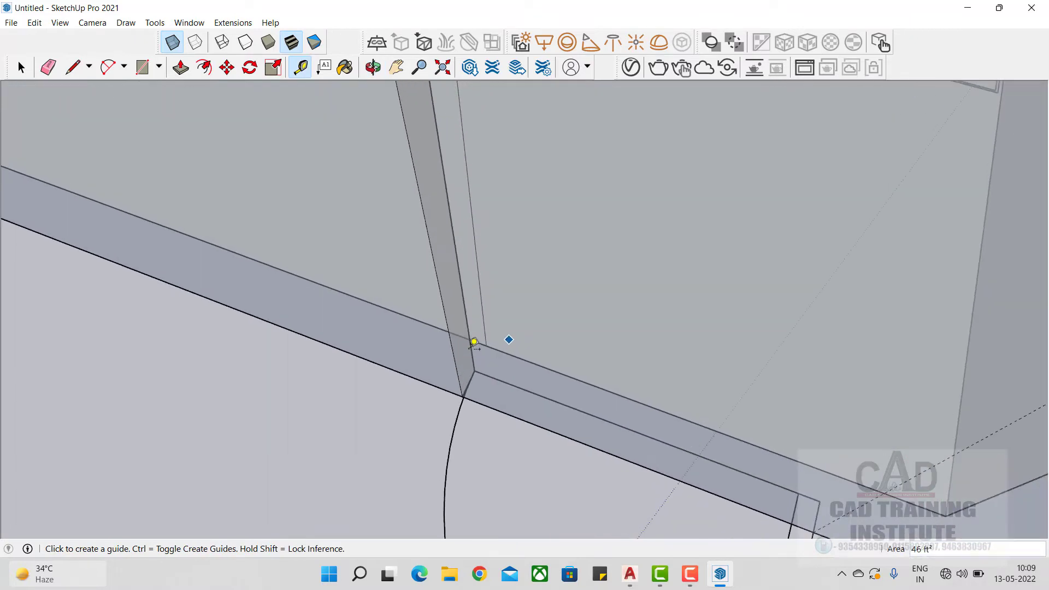
middle_click_drag(515, 382, 457, 377)
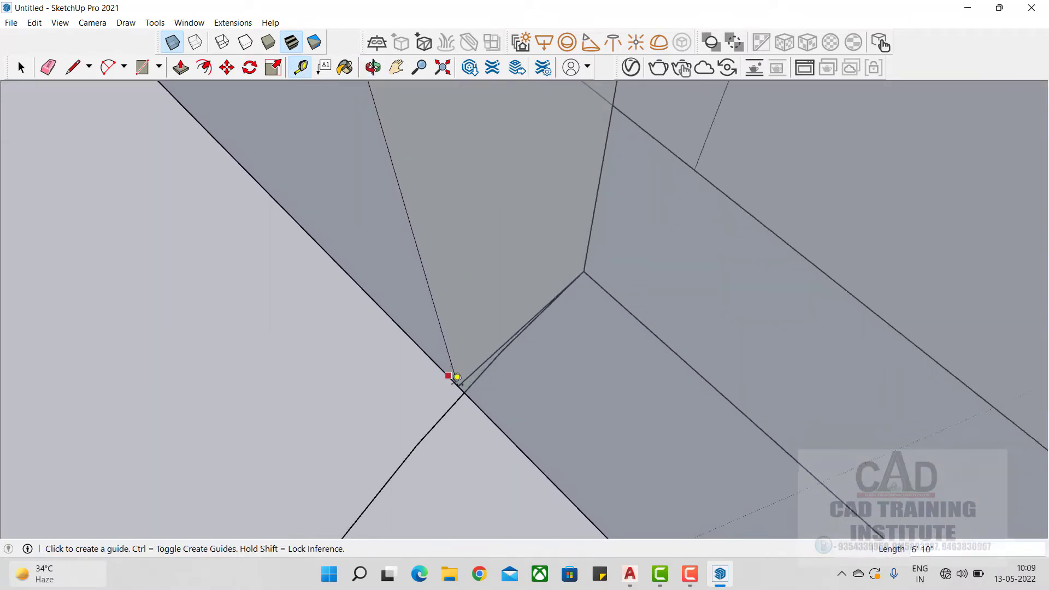
scroll(449, 378, "up", 3)
scroll(472, 380, "down", 3)
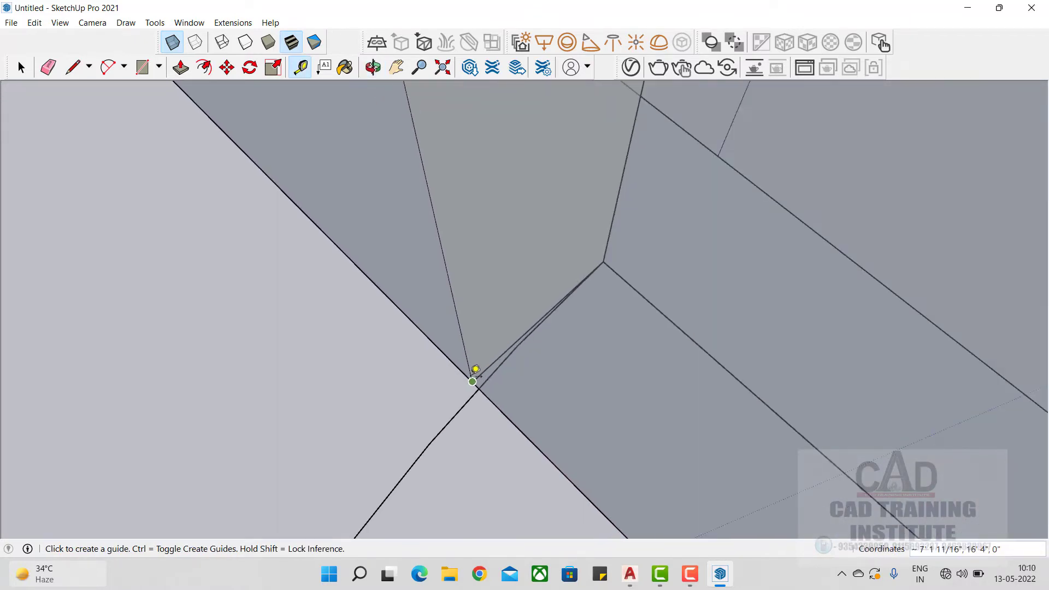
scroll(472, 381, "down", 8)
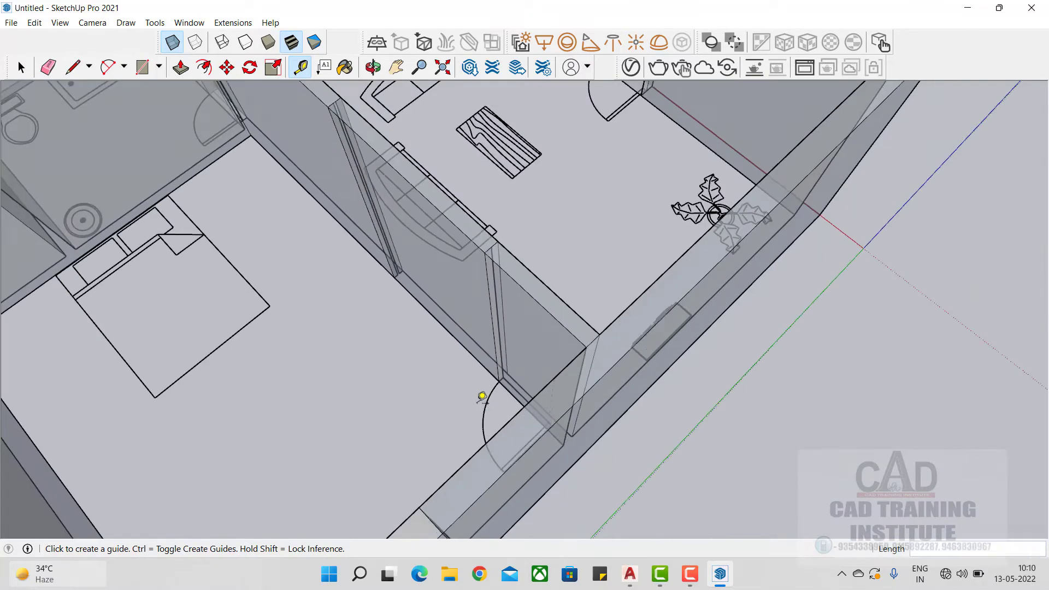
middle_click_drag(482, 397, 606, 356)
scroll(630, 315, "up", 2)
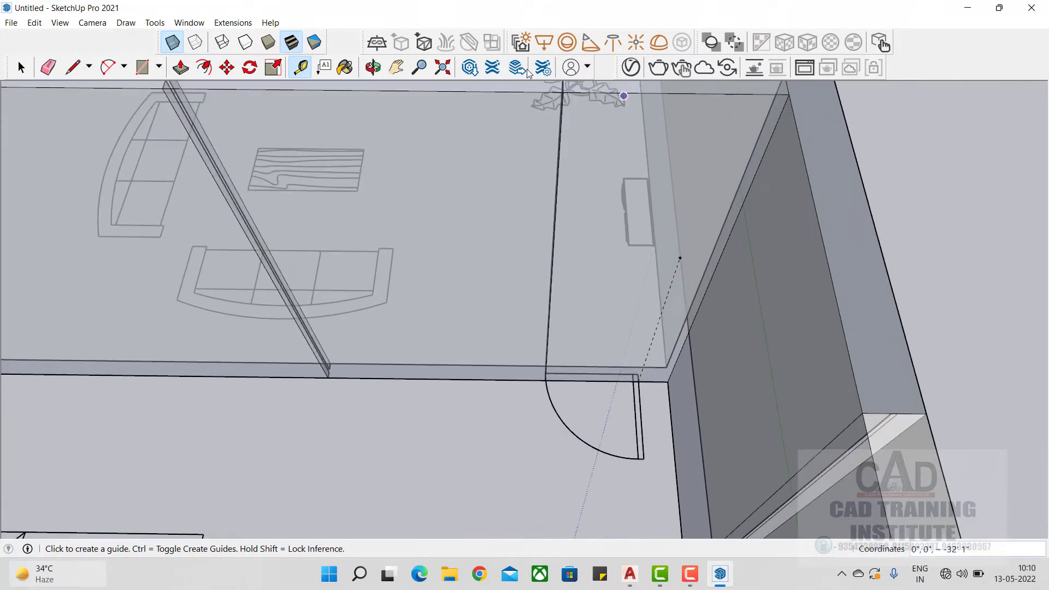
left_click(173, 43)
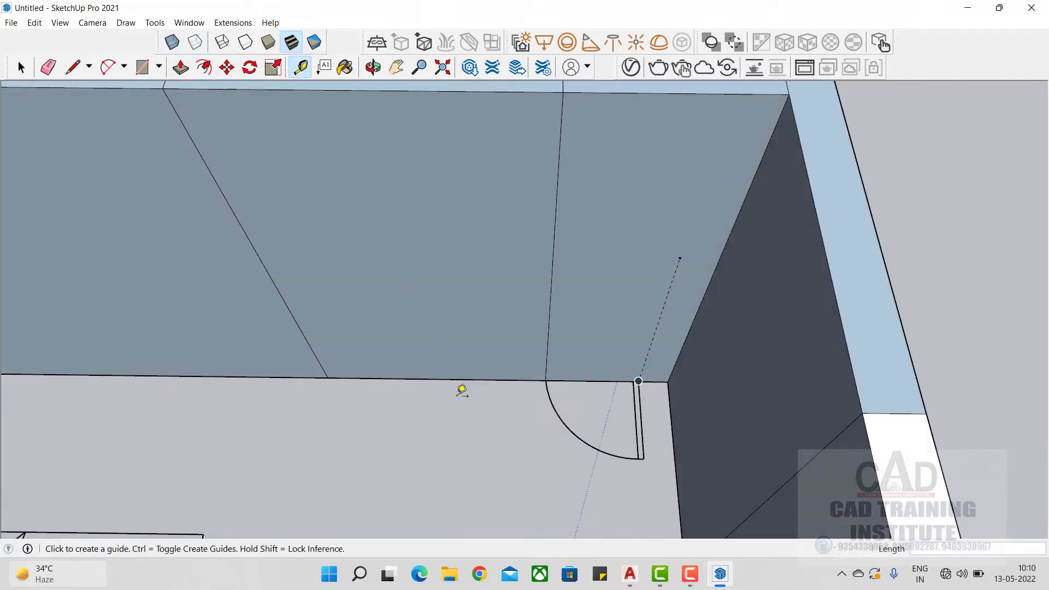
Draw a 7' by 2' 11" rectangle on the bedroom wall from the guide's upper end to the opposite base corner of the door opening
scroll(612, 377, "up", 2)
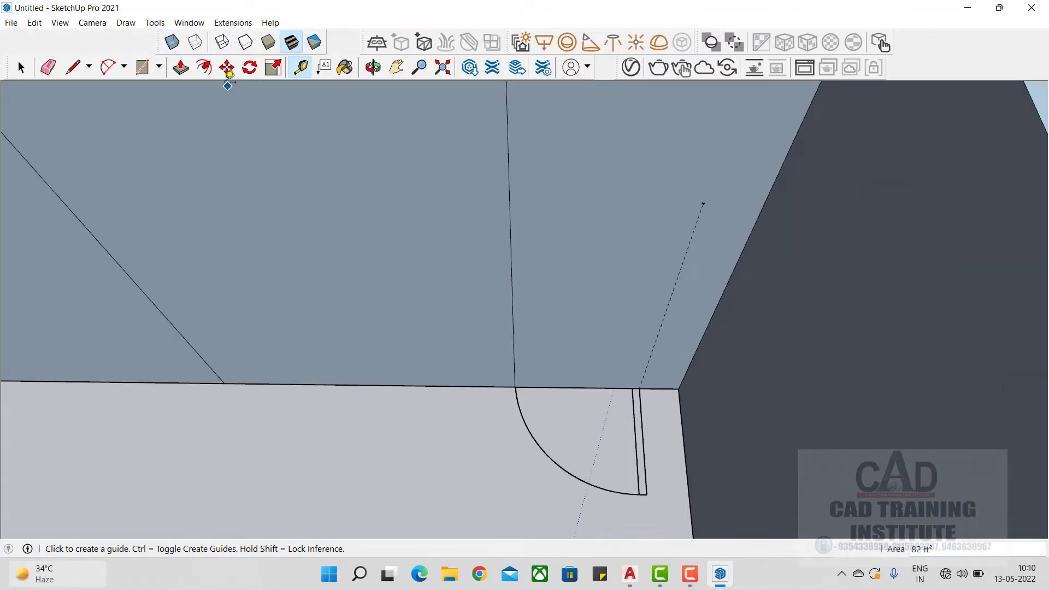
left_click(144, 70)
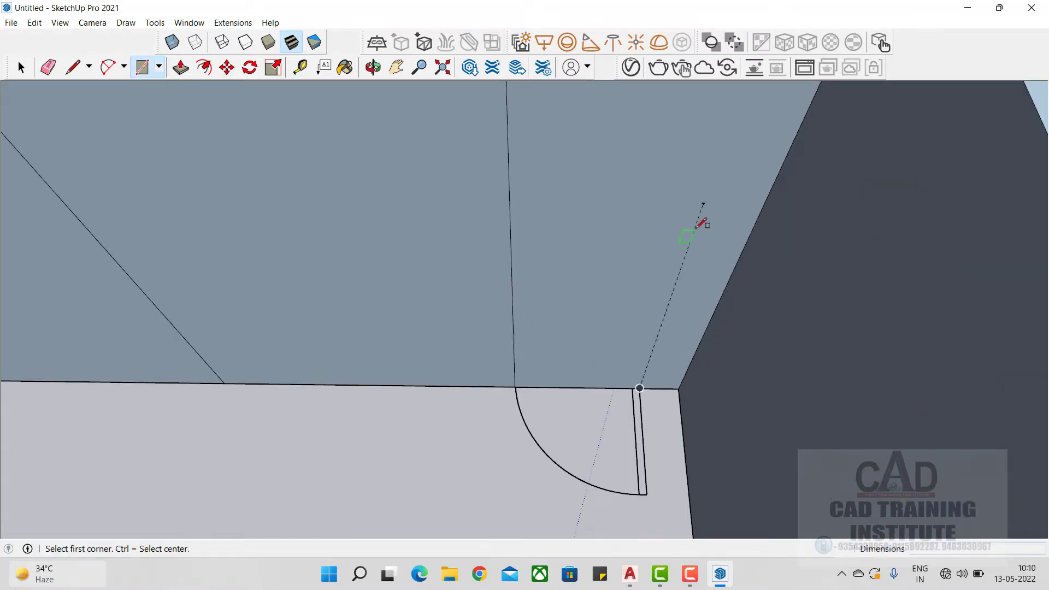
left_click(703, 202)
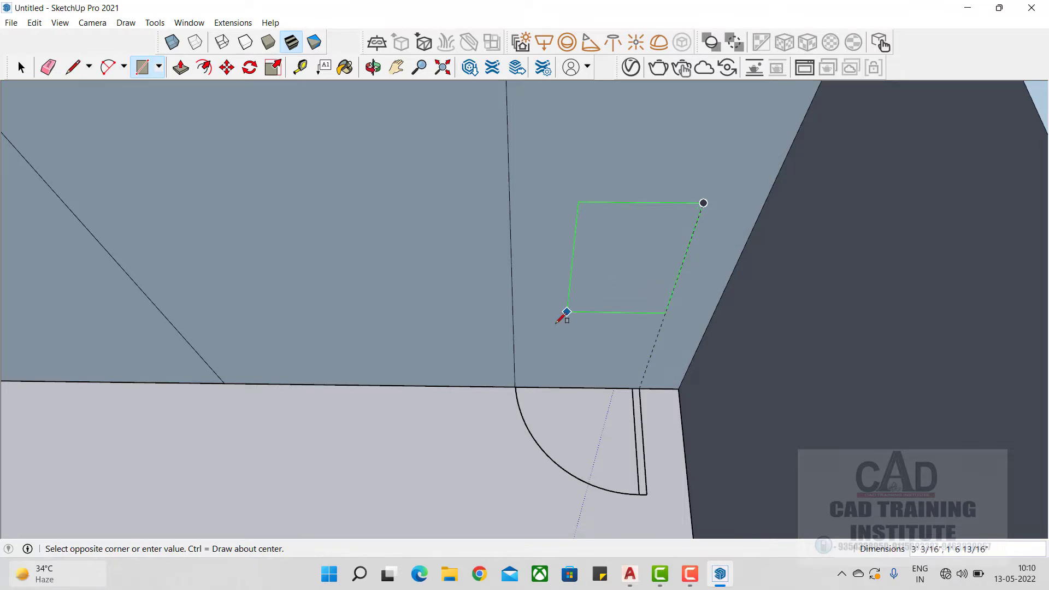
scroll(522, 382, "up", 3)
scroll(511, 384, "up", 4)
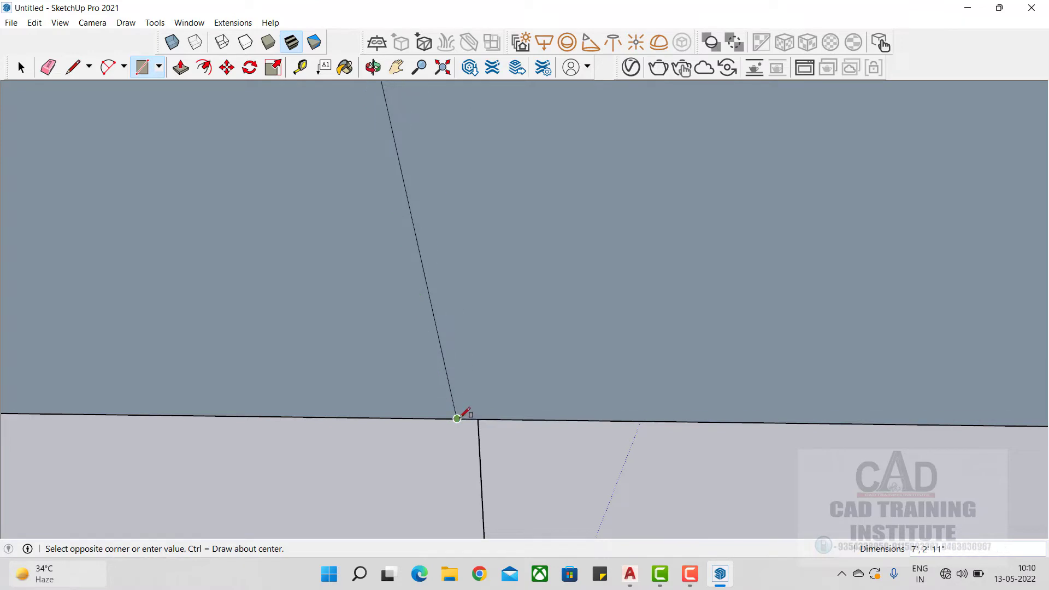
left_click(457, 419)
scroll(568, 382, "down", 3)
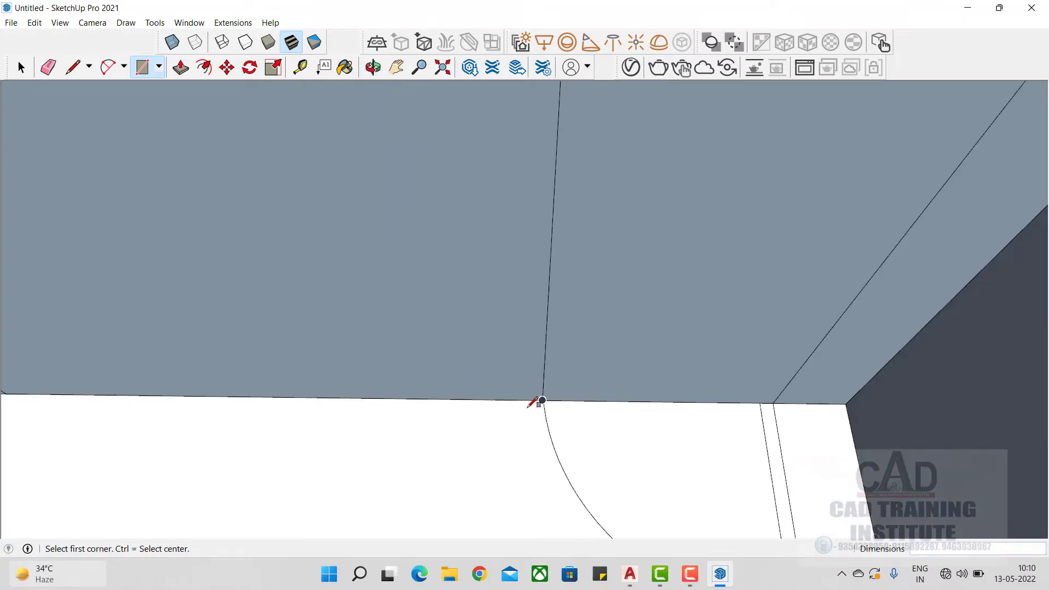
scroll(529, 407, "down", 3)
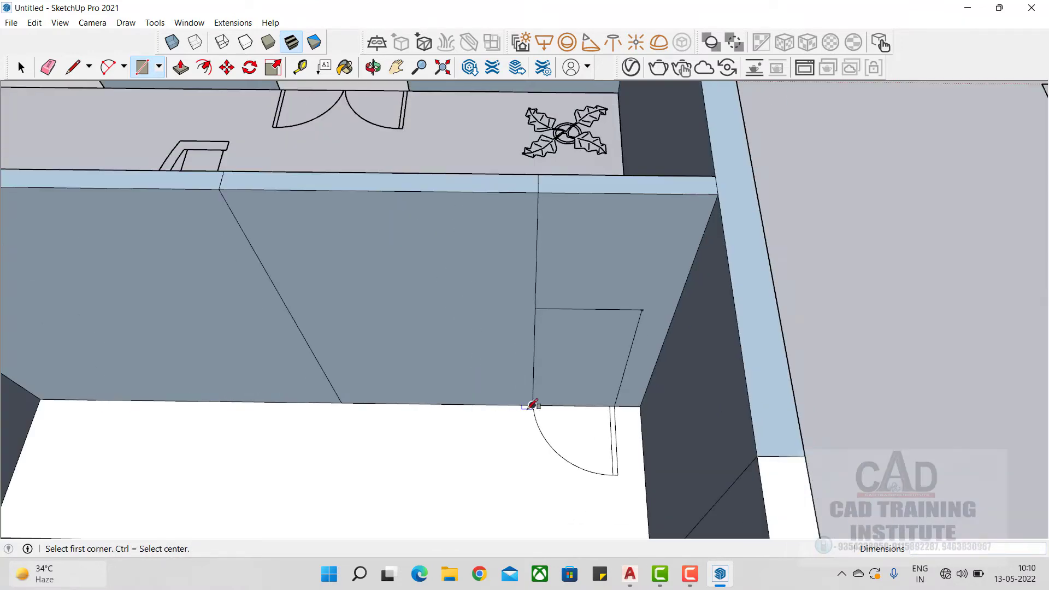
left_click(180, 67)
left_click(613, 363)
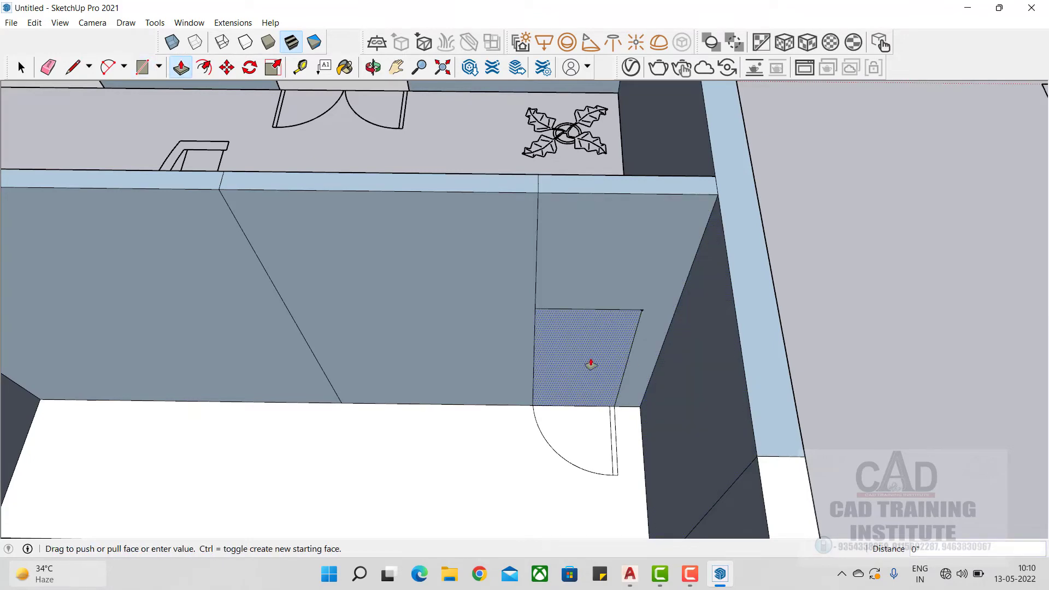
key("Escape")
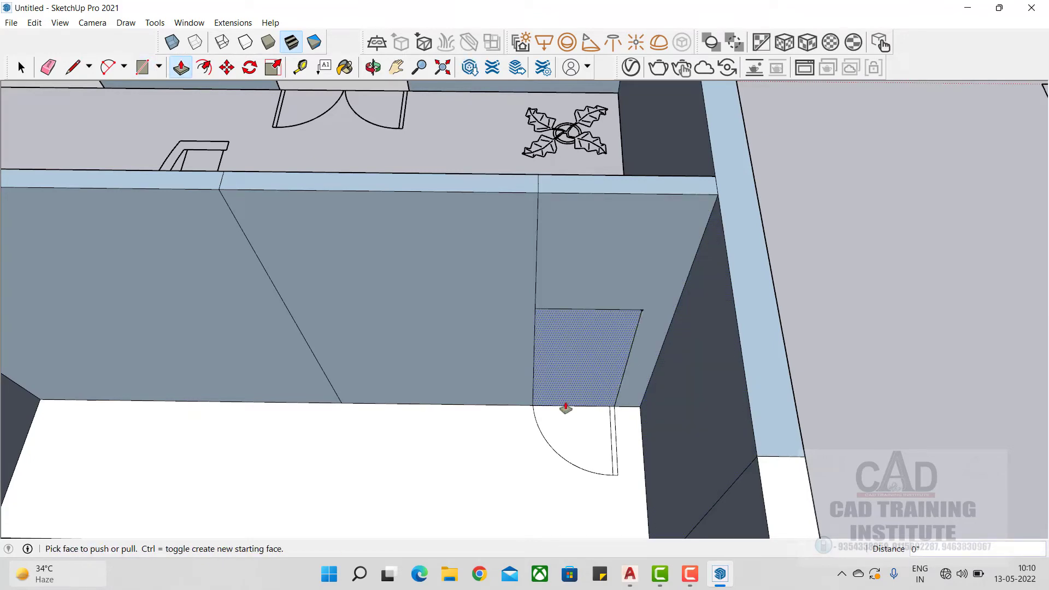
middle_click_drag(595, 352, 470, 369)
scroll(508, 372, "up", 5)
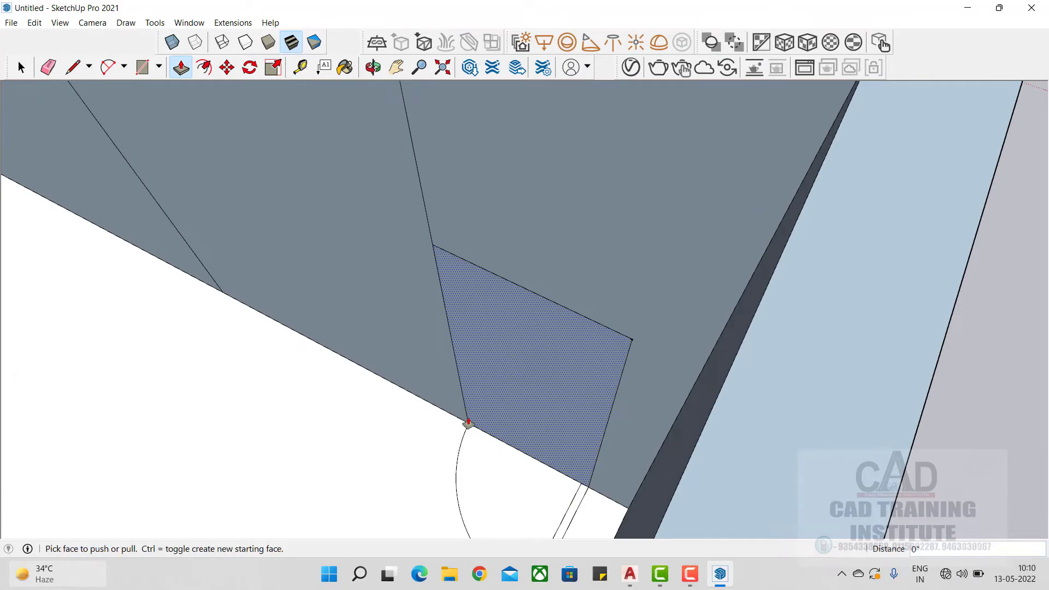
left_click(525, 382)
key("Escape")
middle_click_drag(540, 372, 667, 370)
scroll(667, 370, "down", 3)
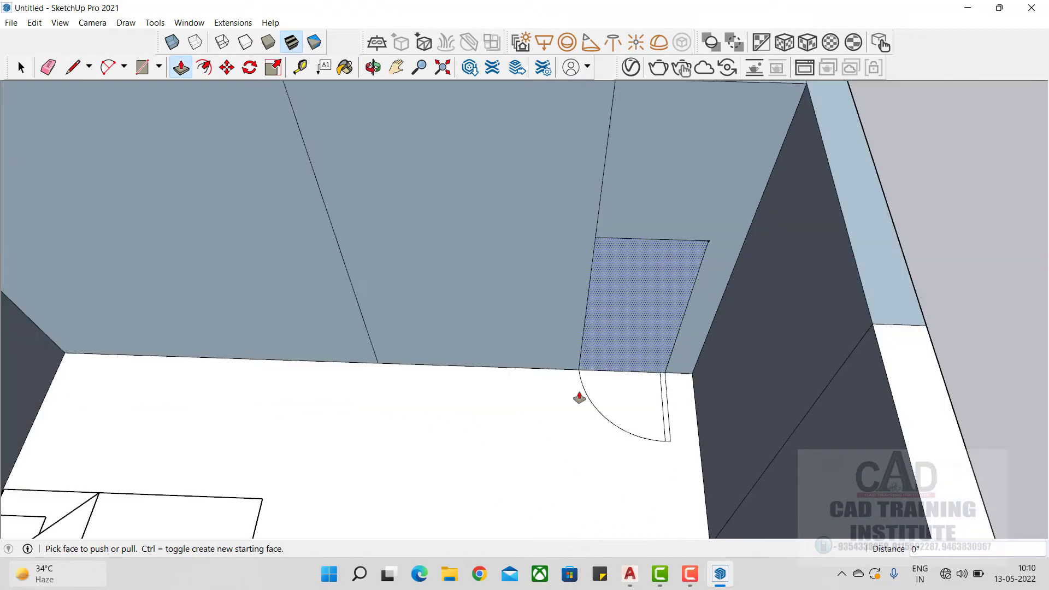
scroll(639, 308, "up", 3)
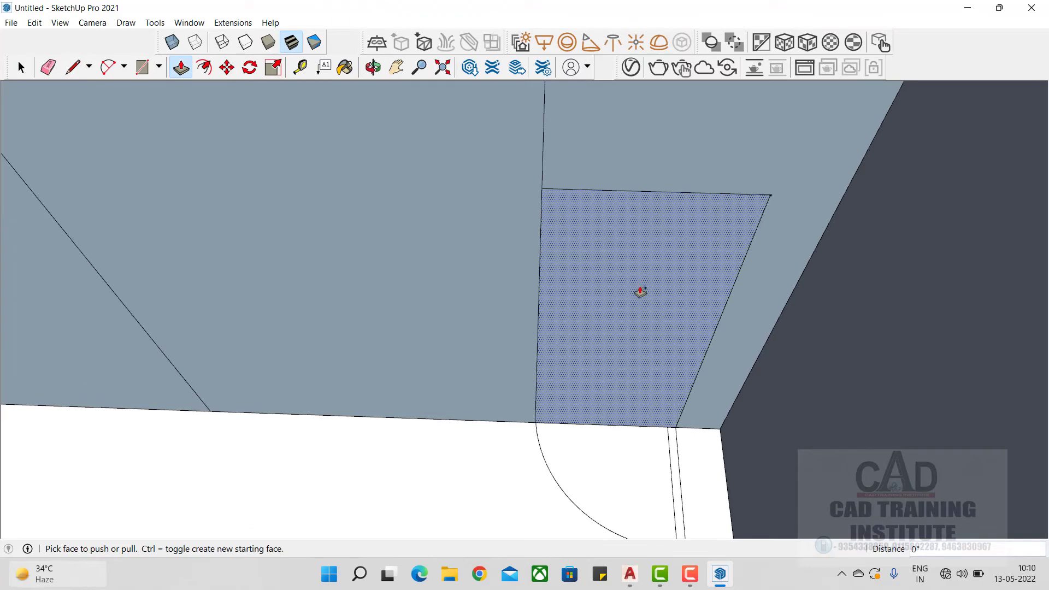
Delete the bedroom's white floor face and the door-swing face at the base of the opening
left_click(22, 67)
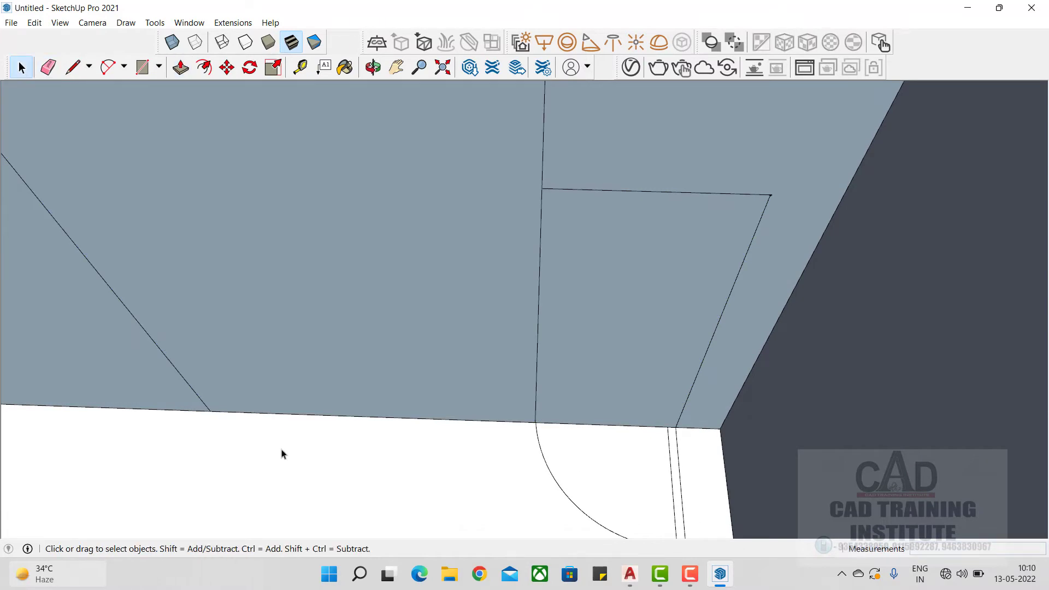
left_click(385, 482)
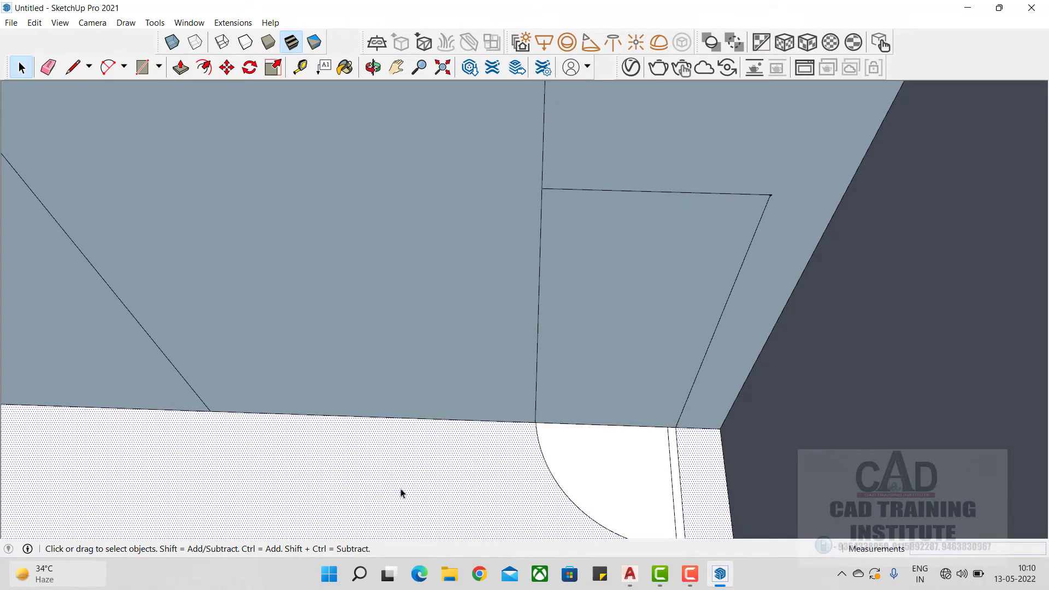
left_click(614, 508)
left_click(628, 469)
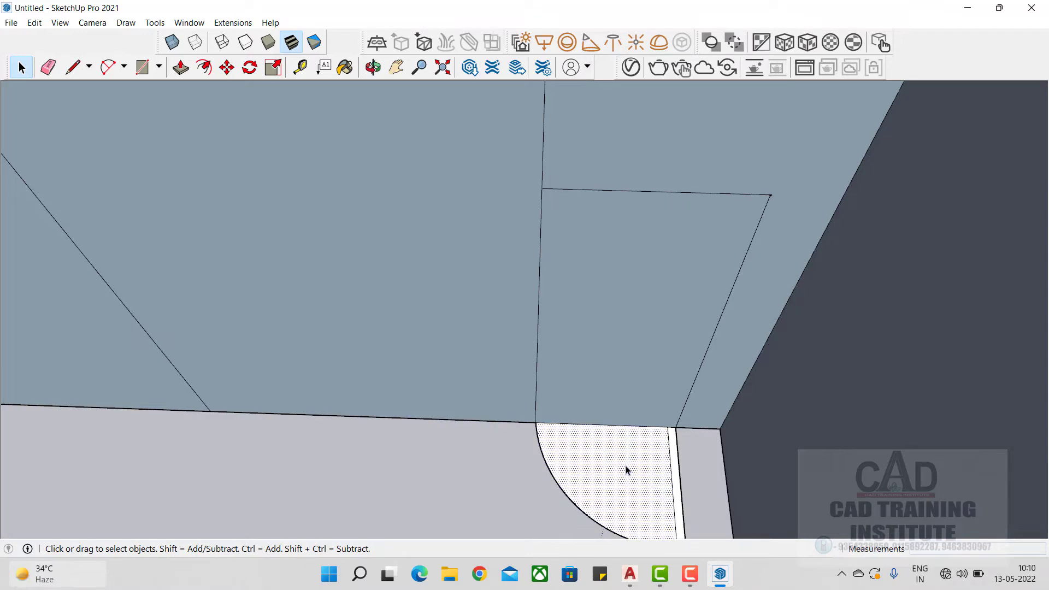
key("Delete")
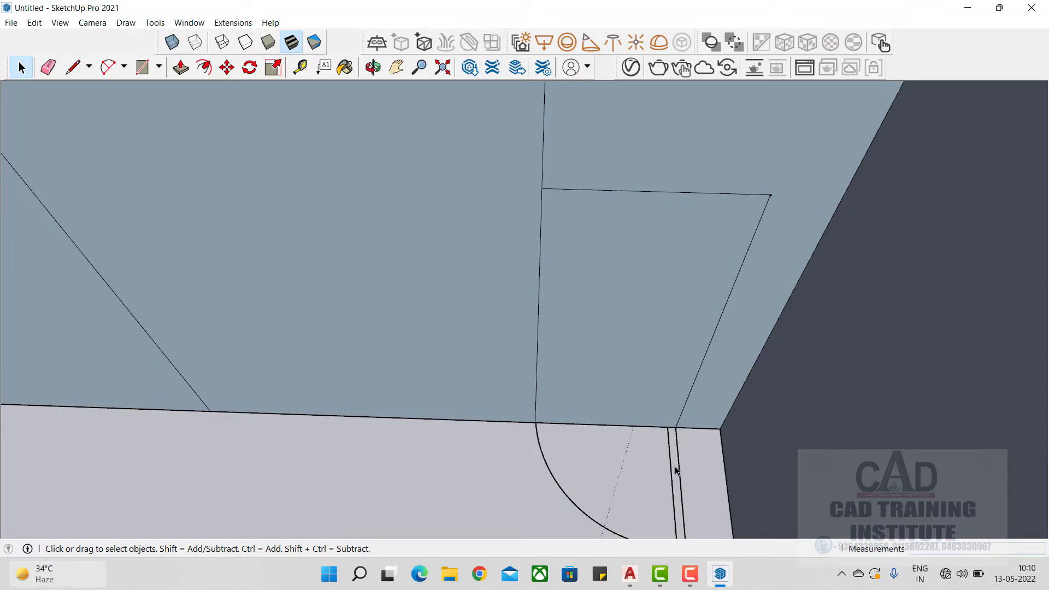
Draw a 2' 11" line across the door rectangle between its two side edges, splitting it into upper and lower faces
middle_click_drag(655, 295, 580, 234)
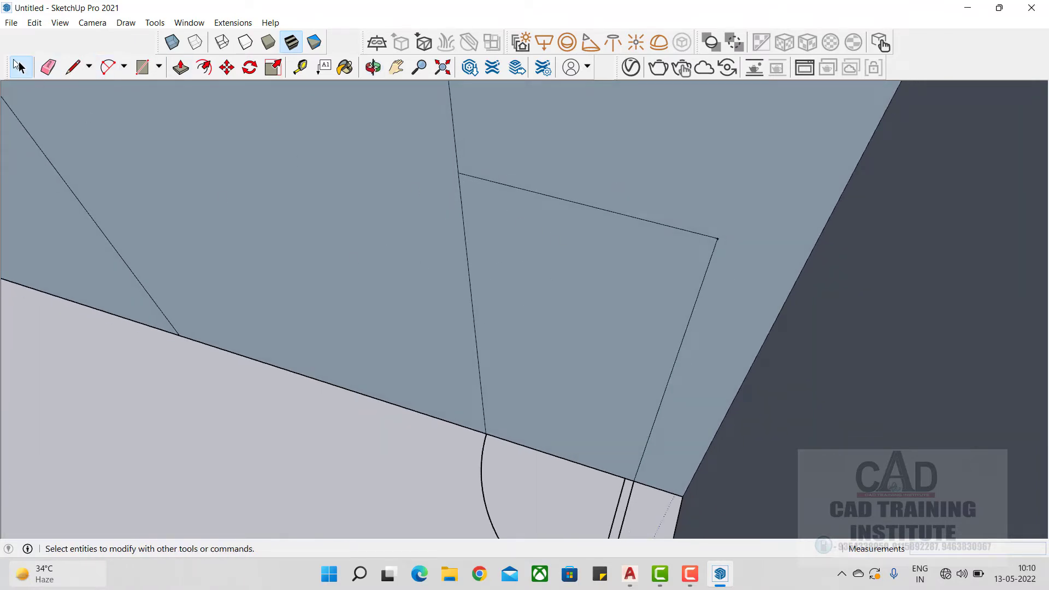
left_click(73, 68)
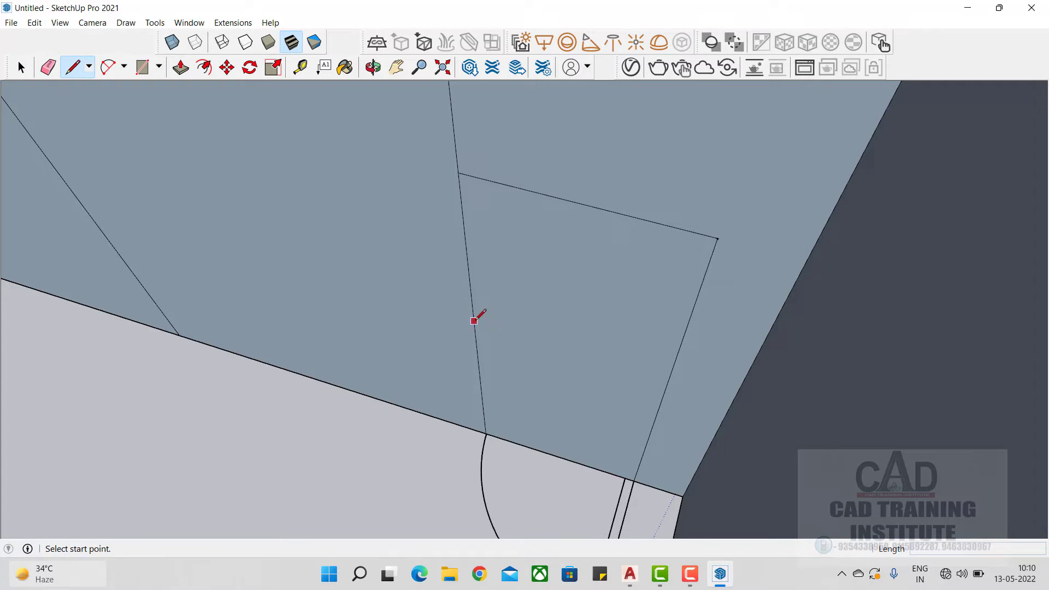
left_click(474, 320)
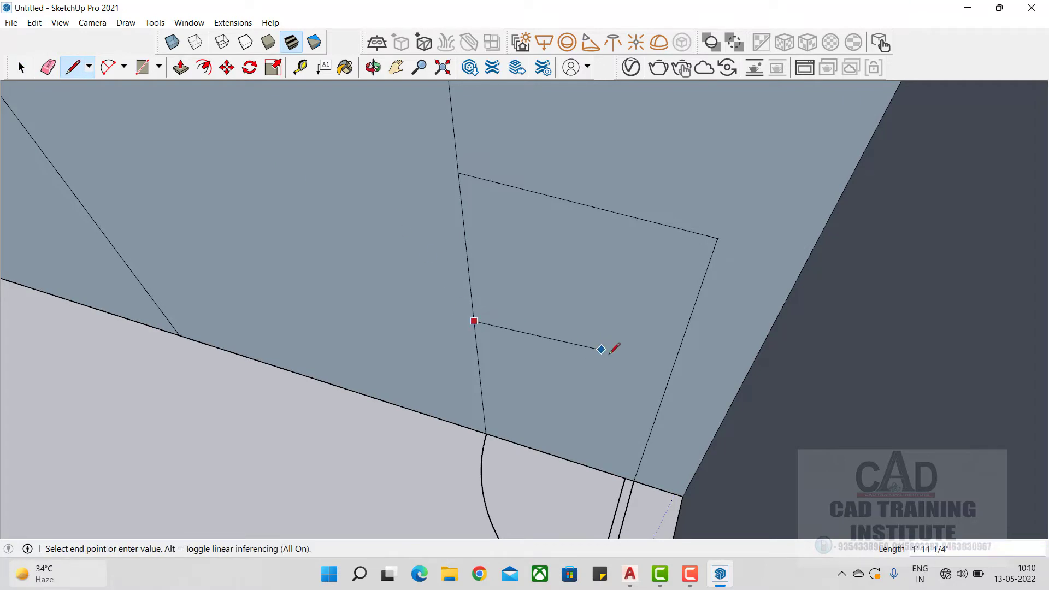
left_click(669, 376)
Push the upper door face through the wall, and push the resulting sill down about 3' 11 1/2" to the floor
left_click(180, 67)
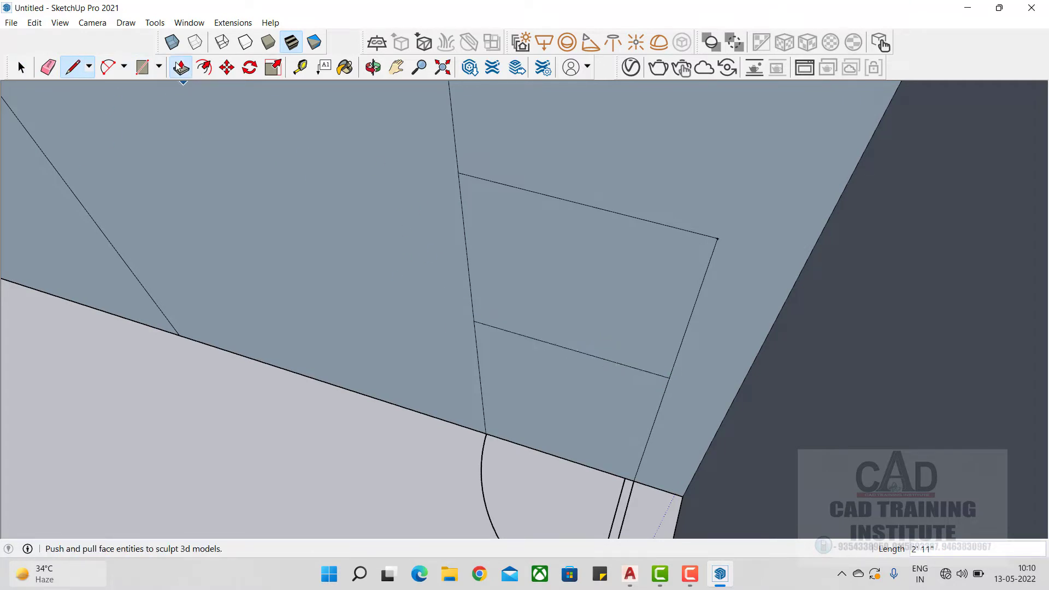
left_click(536, 280)
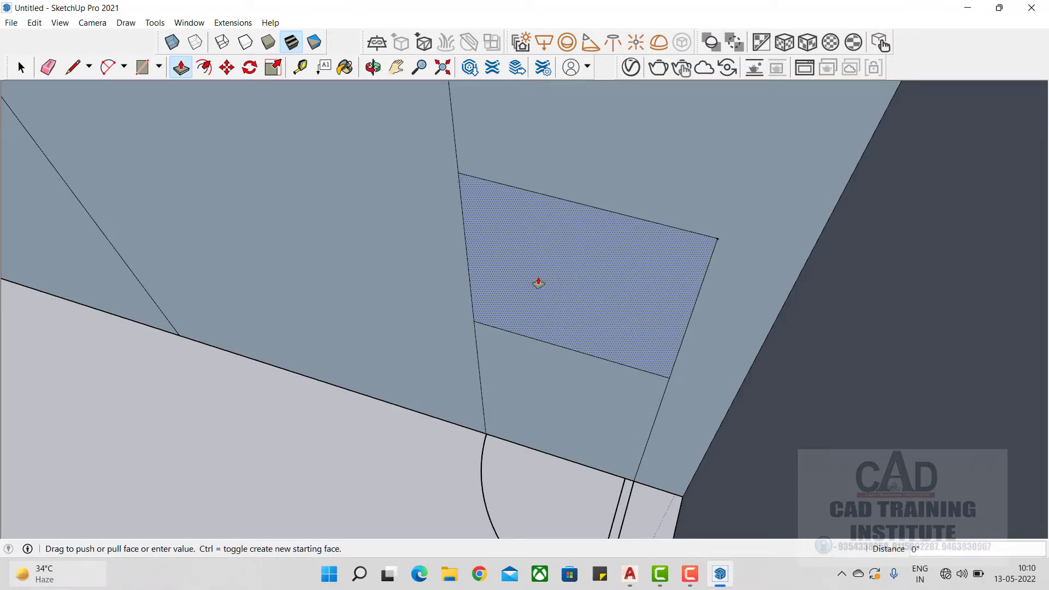
left_click(645, 256)
left_click(569, 340)
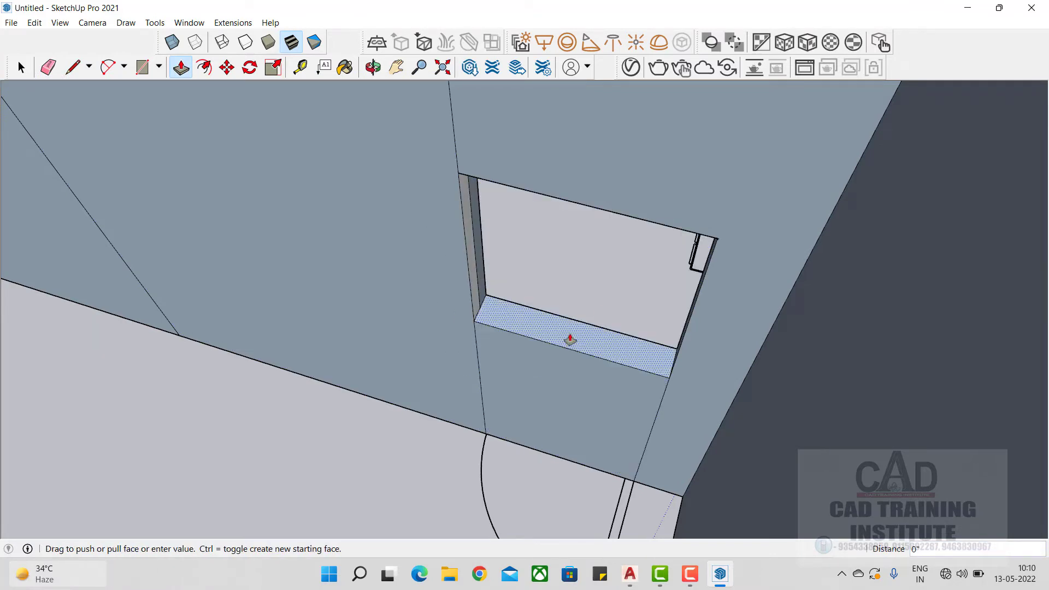
left_click(482, 464)
Open the white wall panel above the living room's double door for group editing
middle_click_drag(410, 480, 854, 538)
scroll(856, 538, "down", 2)
scroll(531, 287, "up", 2)
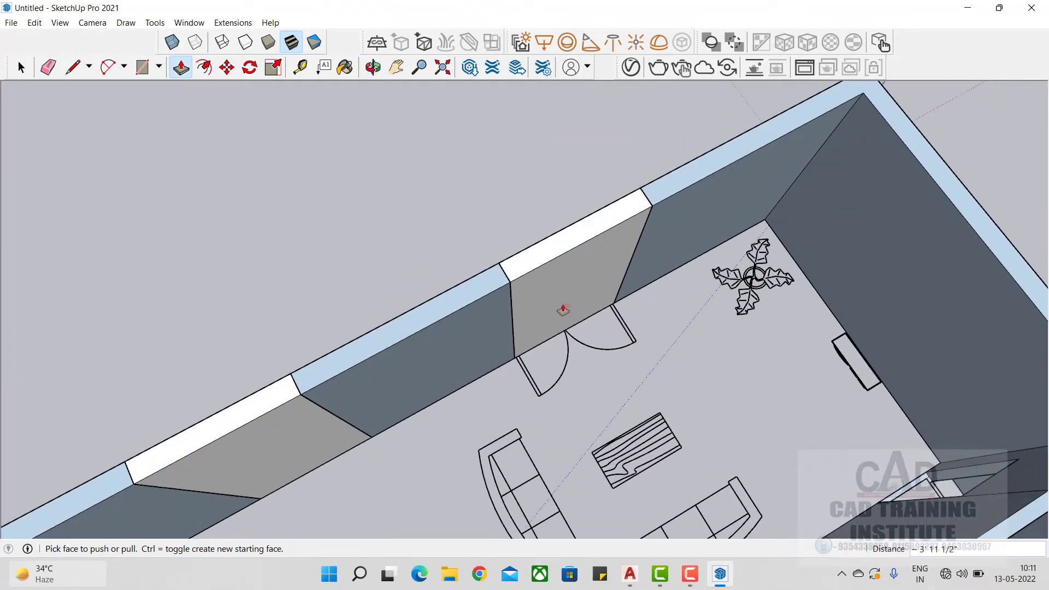
middle_click_drag(564, 309, 484, 224)
scroll(583, 306, "up", 3)
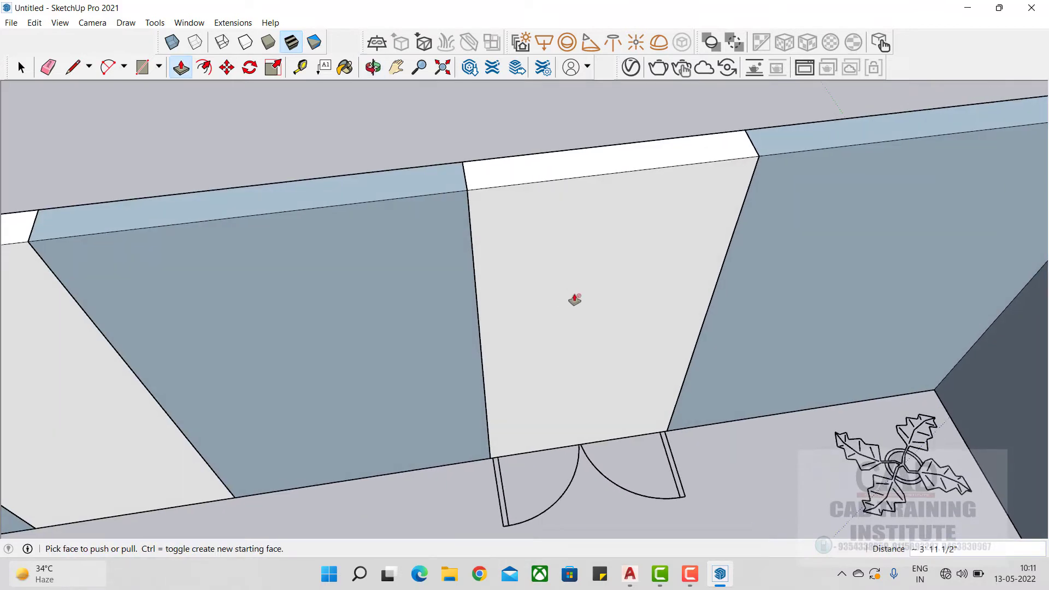
left_click(21, 66)
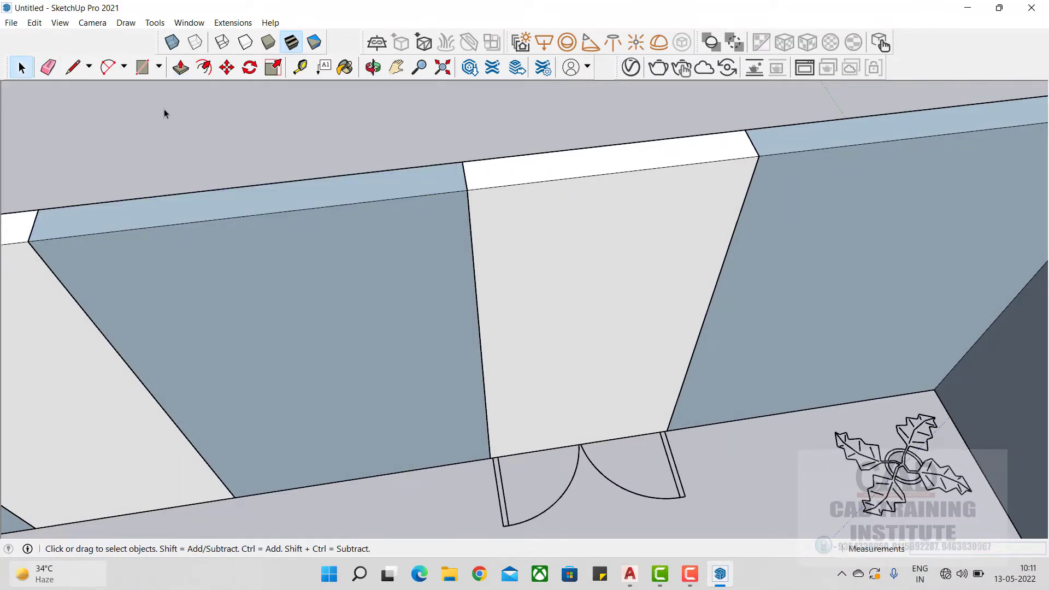
left_click(589, 265)
mouse_move(598, 305)
middle_mouse_down()
mouse_move(585, 306)
mouse_move(600, 303)
middle_mouse_up()
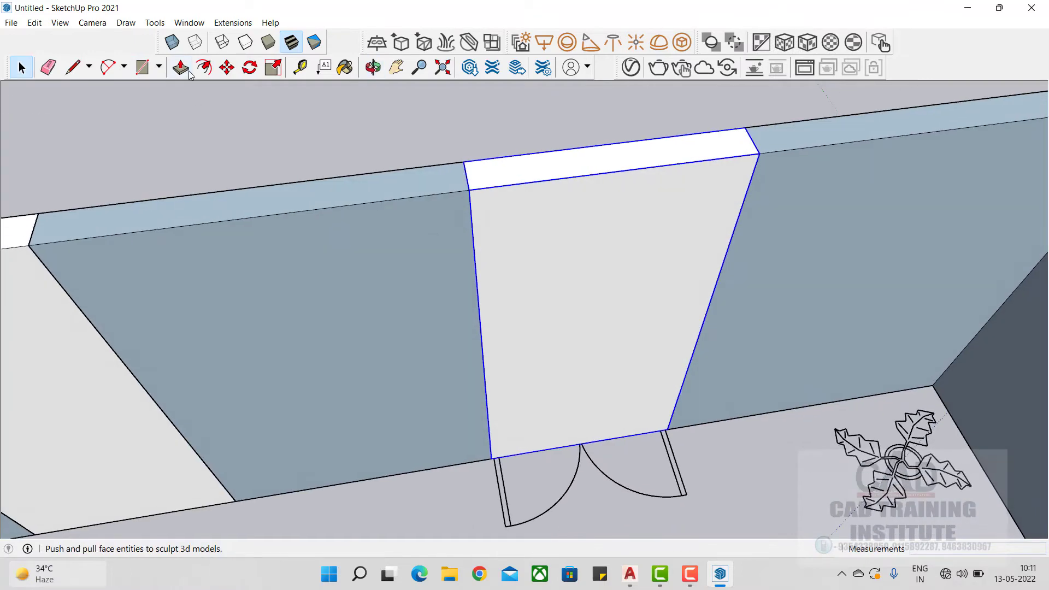
left_click(142, 67)
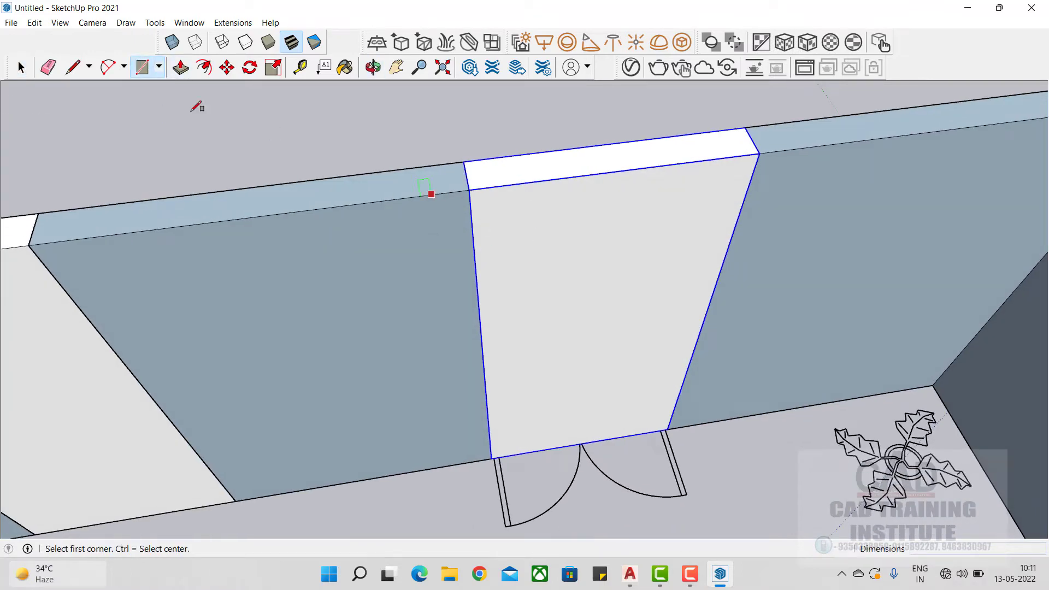
left_click(21, 67)
double_click(565, 210)
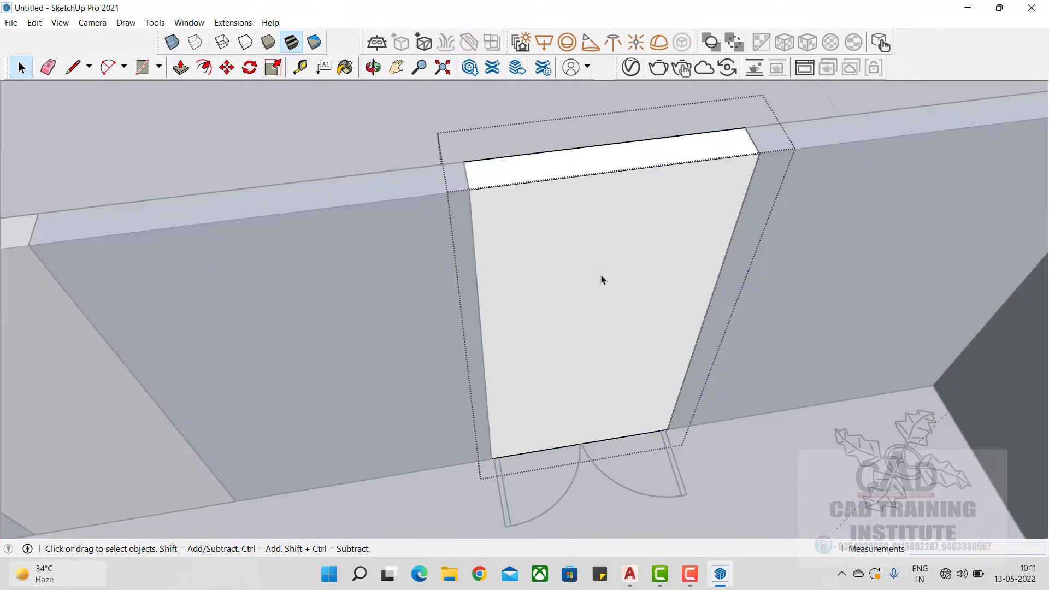
Place a vertical Tape Measure guide up the double-door panel's side edge from its base corner
middle_click_drag(644, 436, 563, 422)
scroll(630, 368, "down", 5)
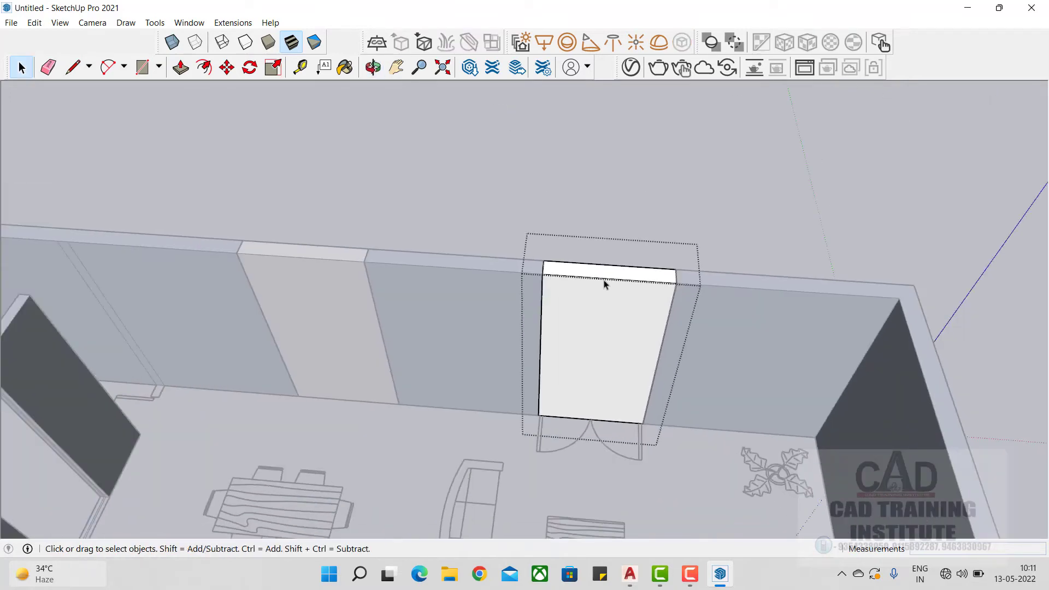
scroll(749, 398, "up", 2)
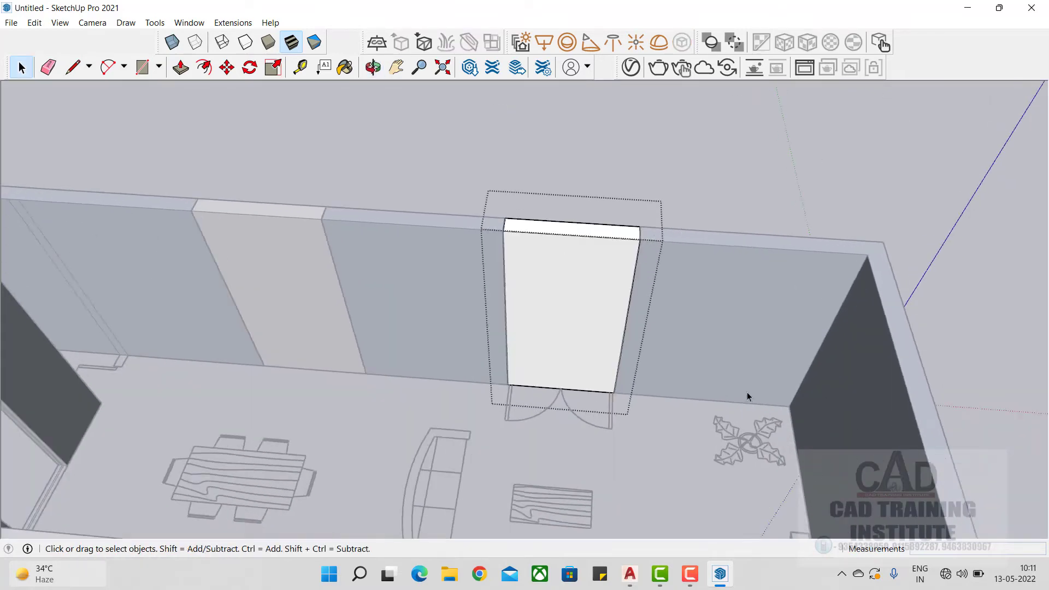
scroll(494, 295, "up", 2)
scroll(493, 295, "down", 3)
scroll(566, 299, "up", 3)
scroll(565, 299, "up", 4)
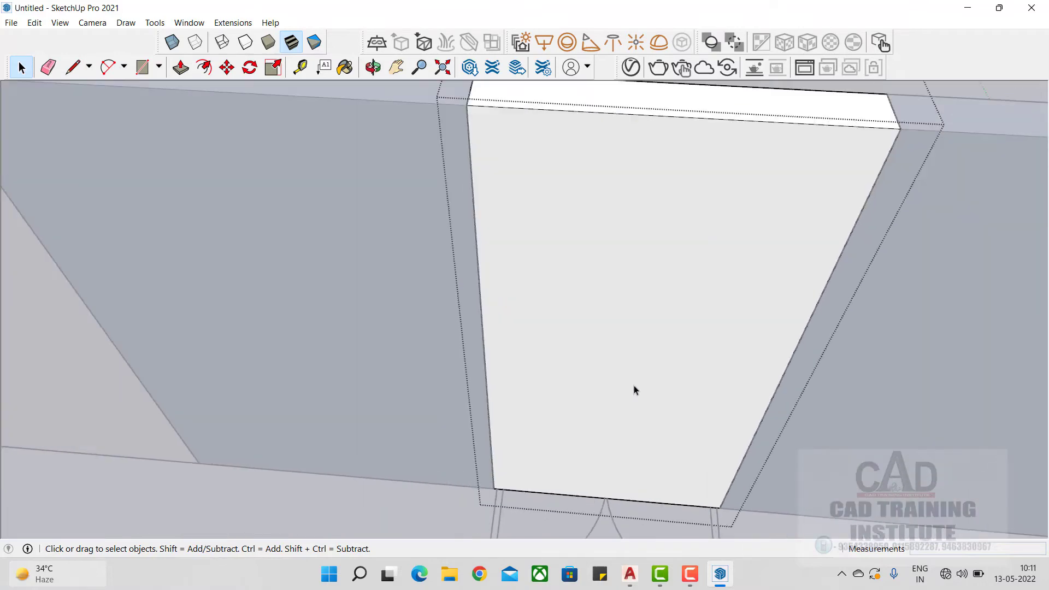
middle_click(656, 351)
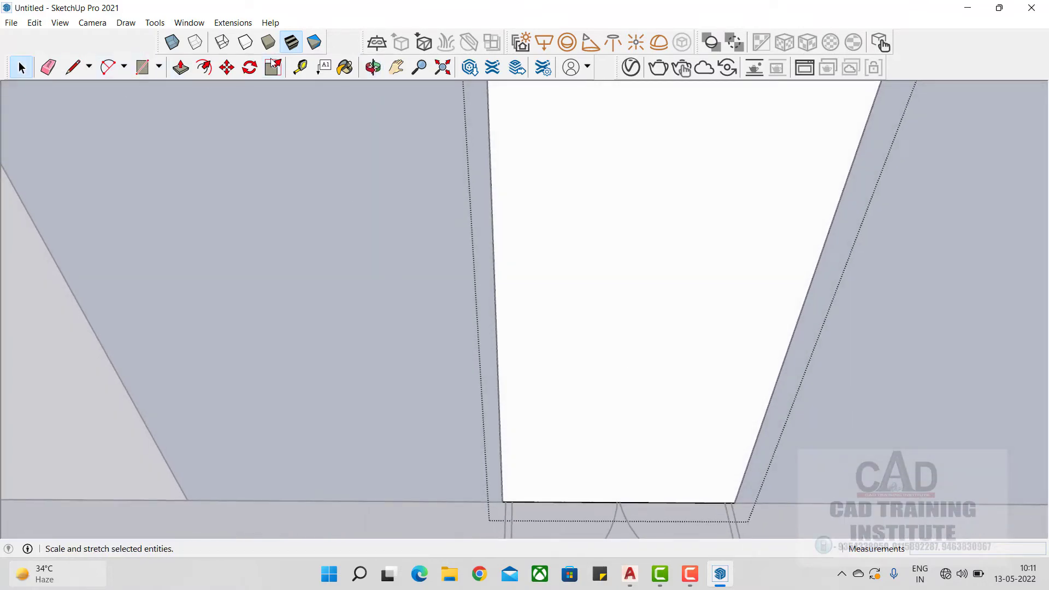
left_click(299, 67)
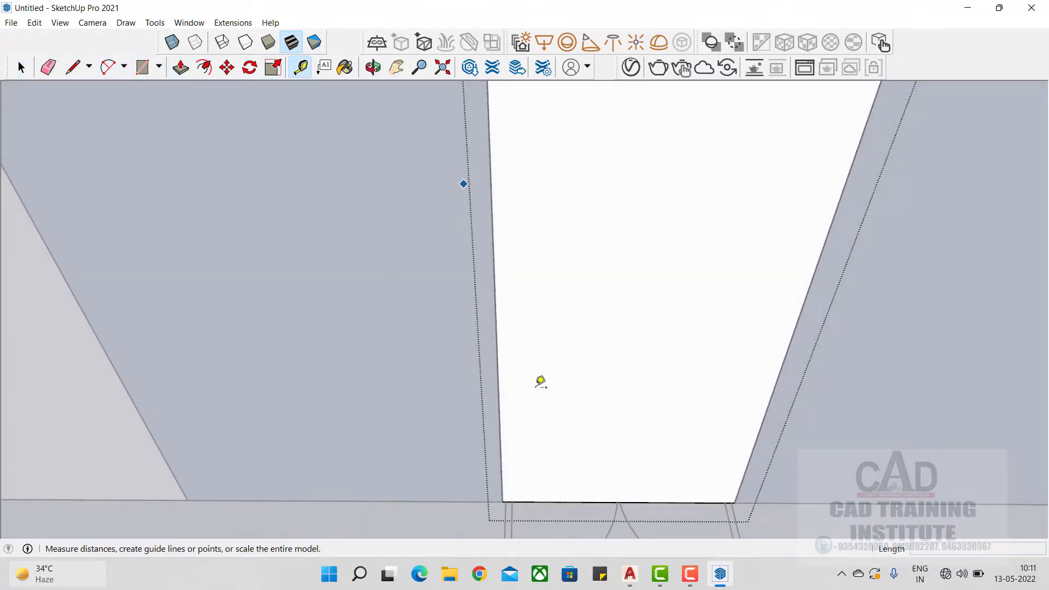
left_click(502, 500)
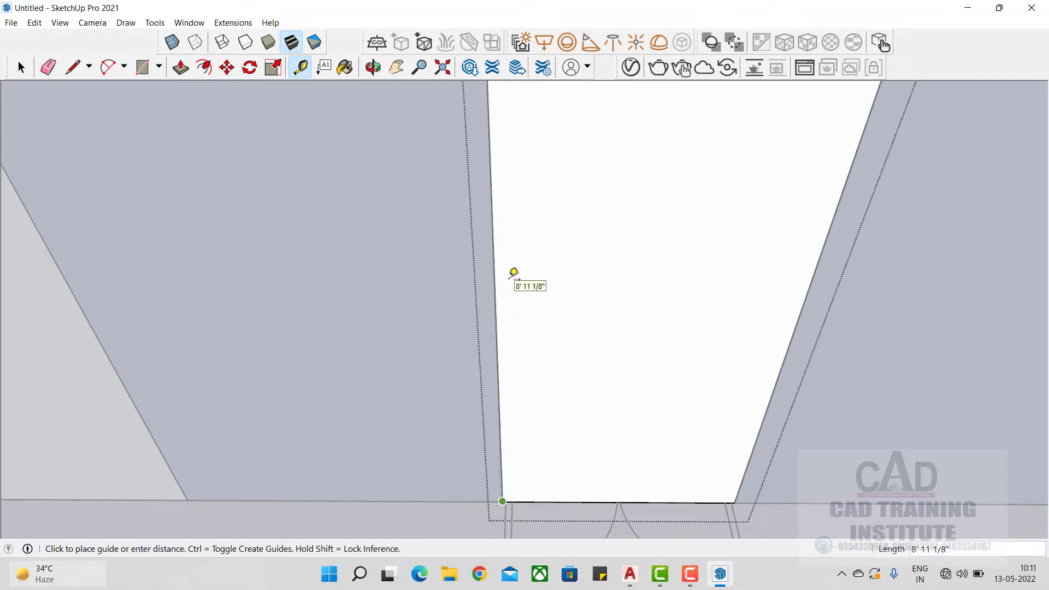
key("Return")
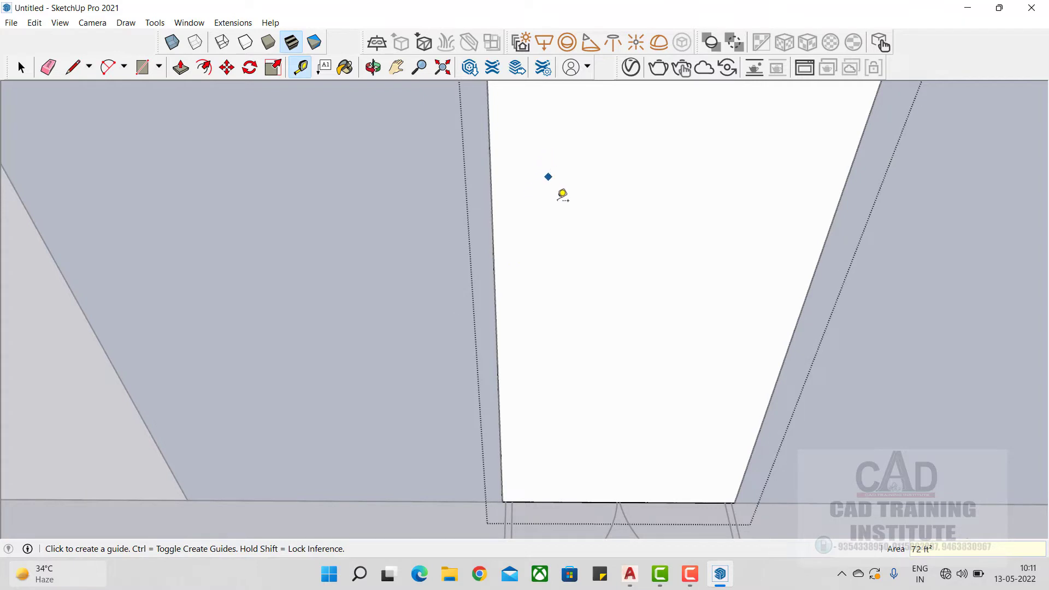
scroll(562, 195, "down", 2)
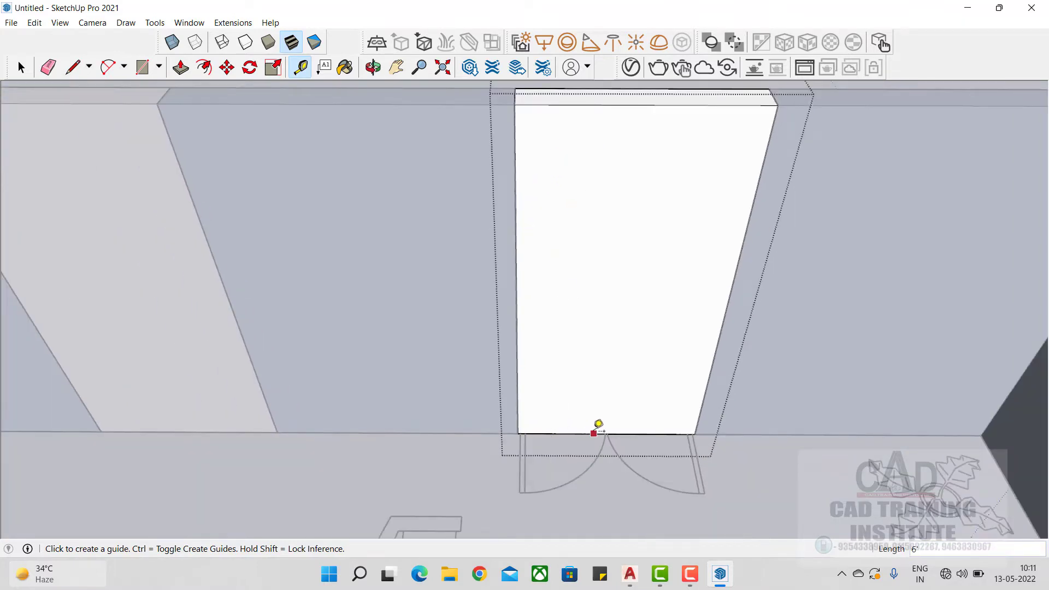
Place a 7' vertical Tape Measure guide on the white panel, rising from the double door's left jamb line at the base edge
mouse_move(562, 417)
middle_mouse_down()
mouse_move(506, 416)
mouse_move(562, 414)
middle_mouse_up()
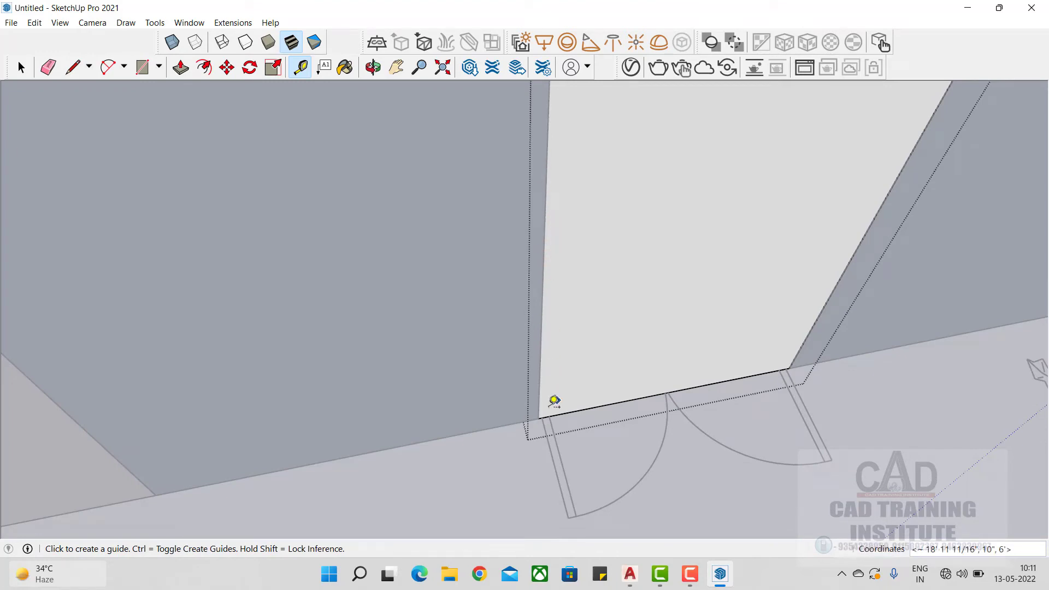
scroll(499, 375, "down", 5)
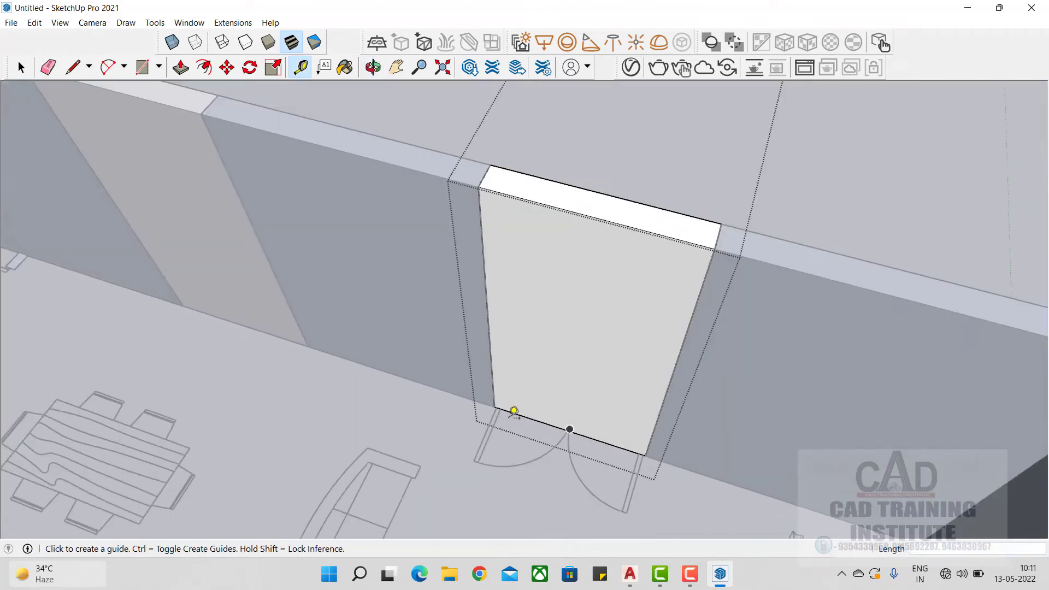
middle_click_drag(514, 411, 595, 382)
scroll(638, 371, "up", 3)
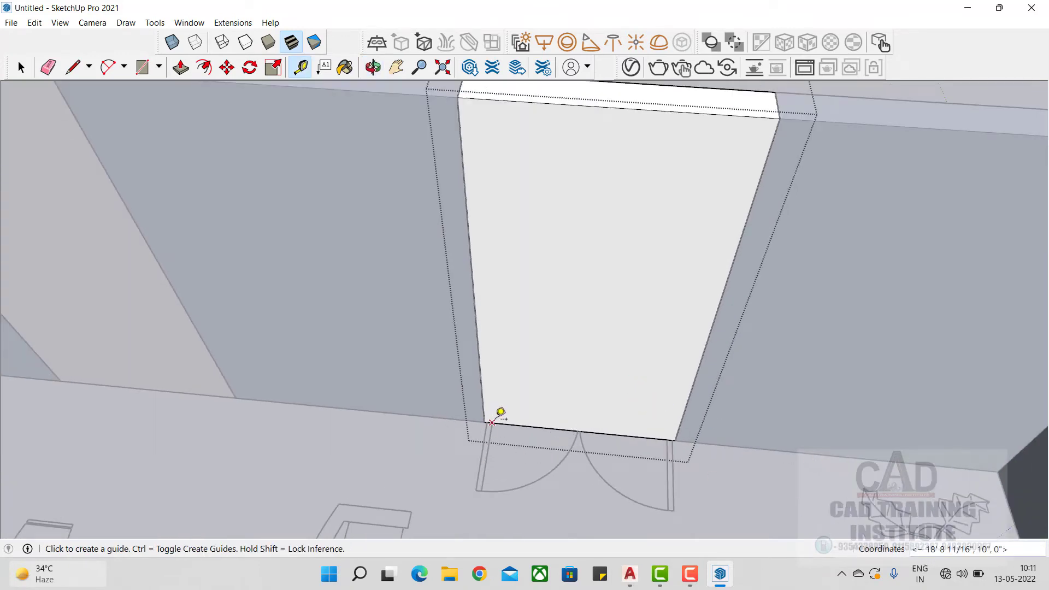
scroll(495, 407, "up", 3)
middle_click_drag(493, 402, 503, 444)
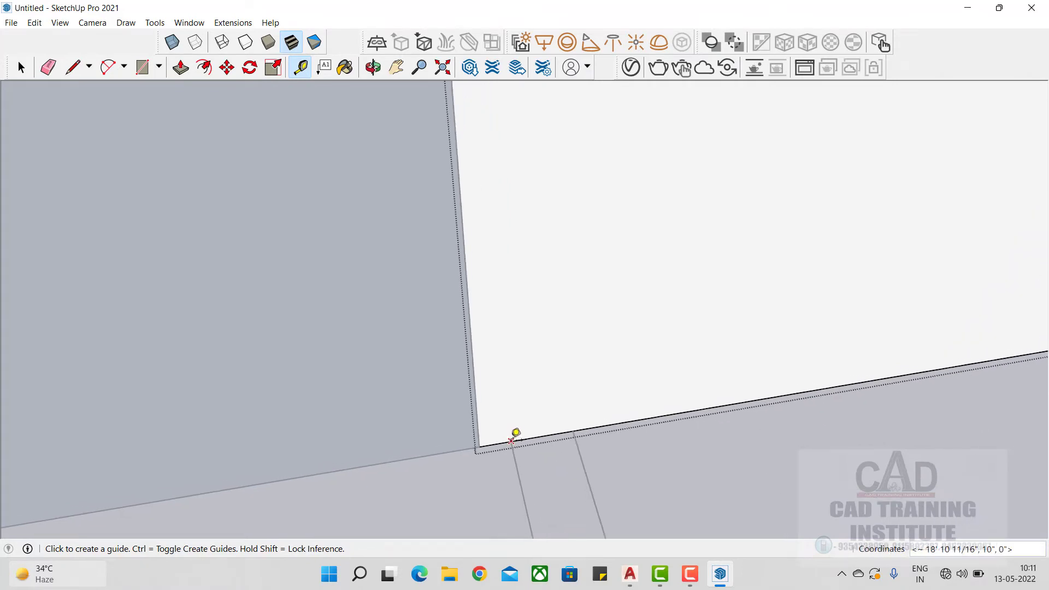
left_click(510, 441)
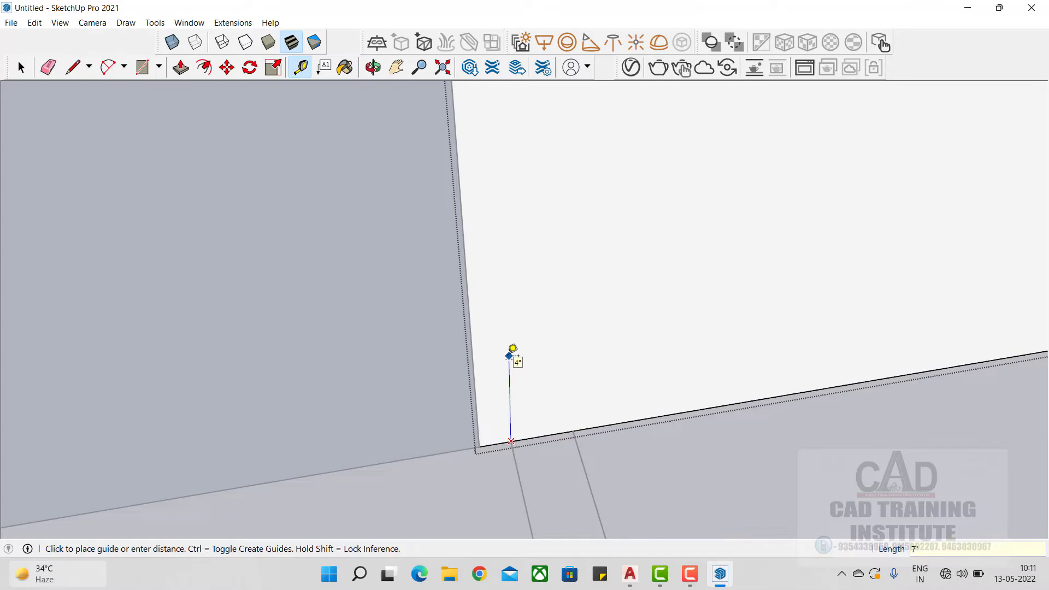
type("7")
key("Return")
scroll(502, 445, "down", 5)
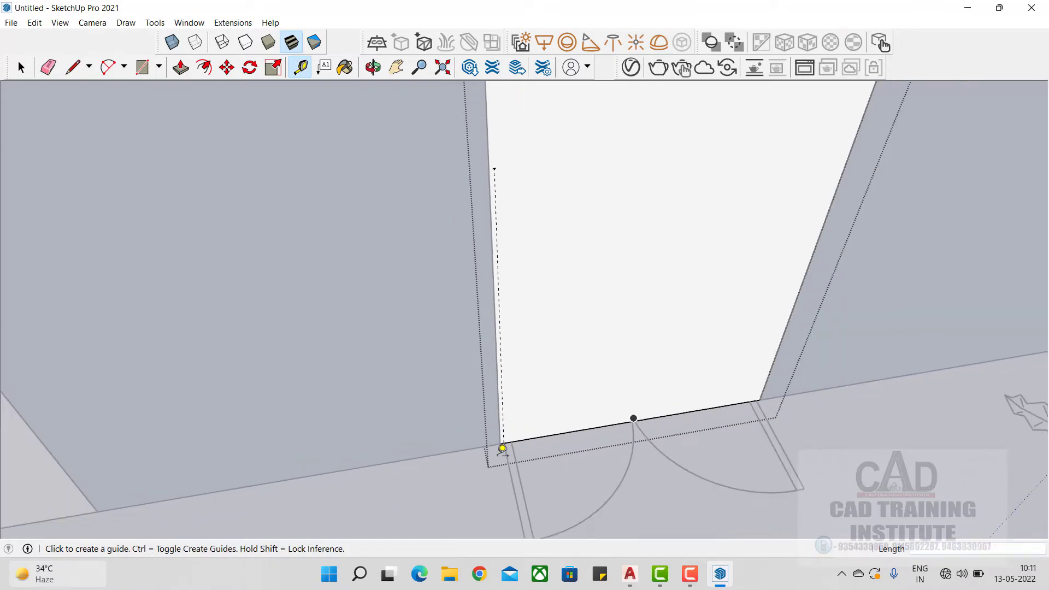
Place a matching 7' vertical guide from the double door's right jamb line at the panel's base edge
scroll(756, 400, "up", 5)
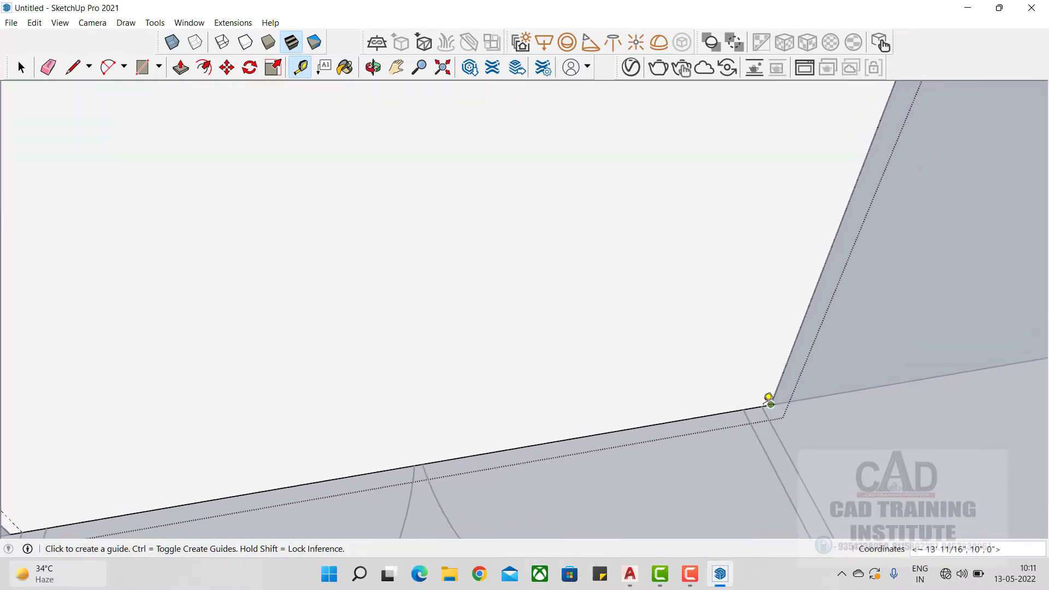
scroll(763, 405, "up", 4)
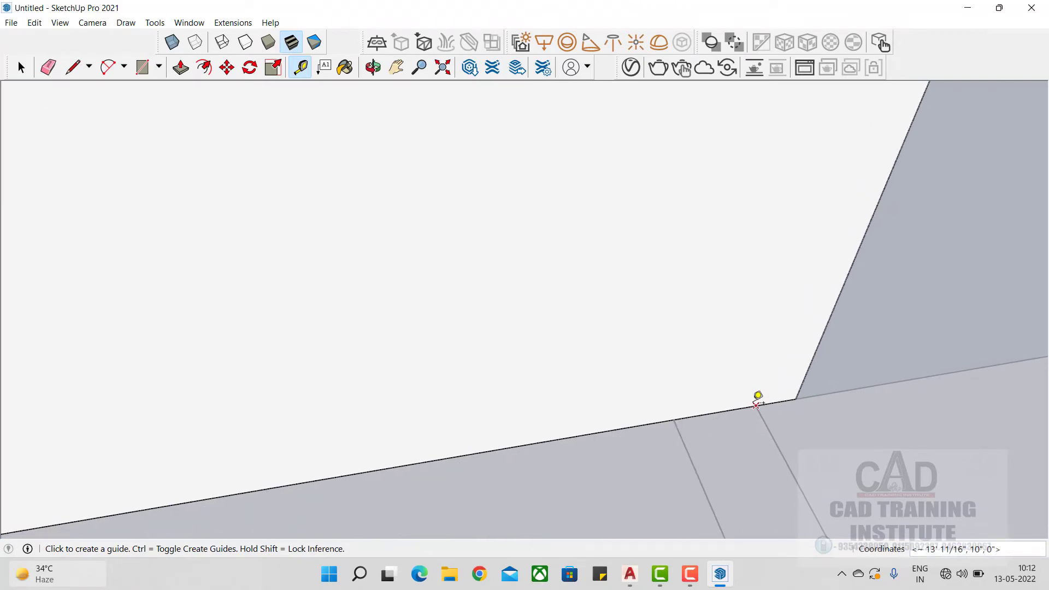
left_click(756, 405)
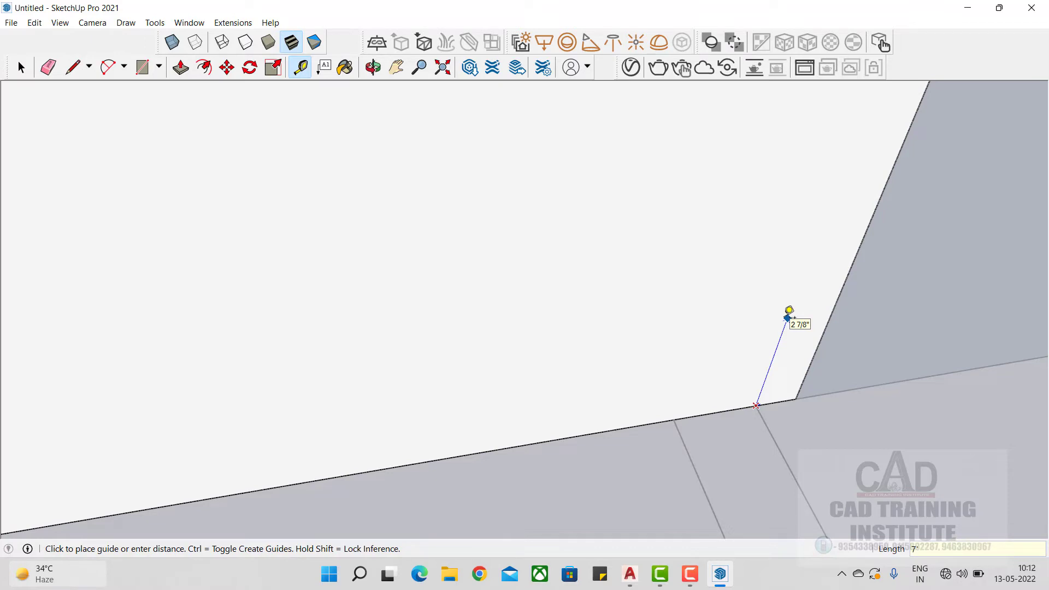
left_click(788, 316)
scroll(705, 392, "down", 5)
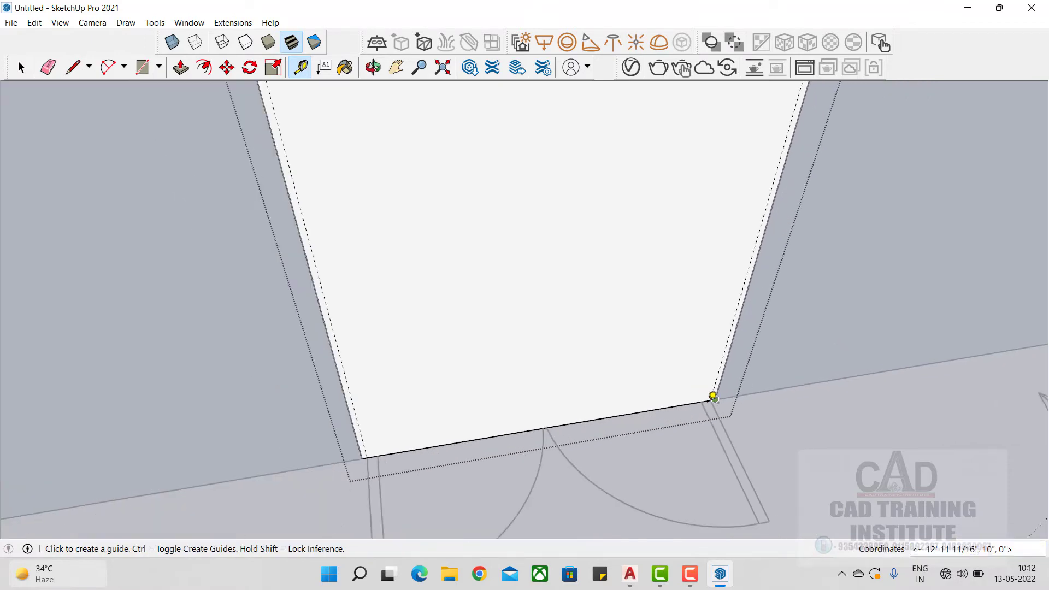
scroll(713, 396, "down", 3)
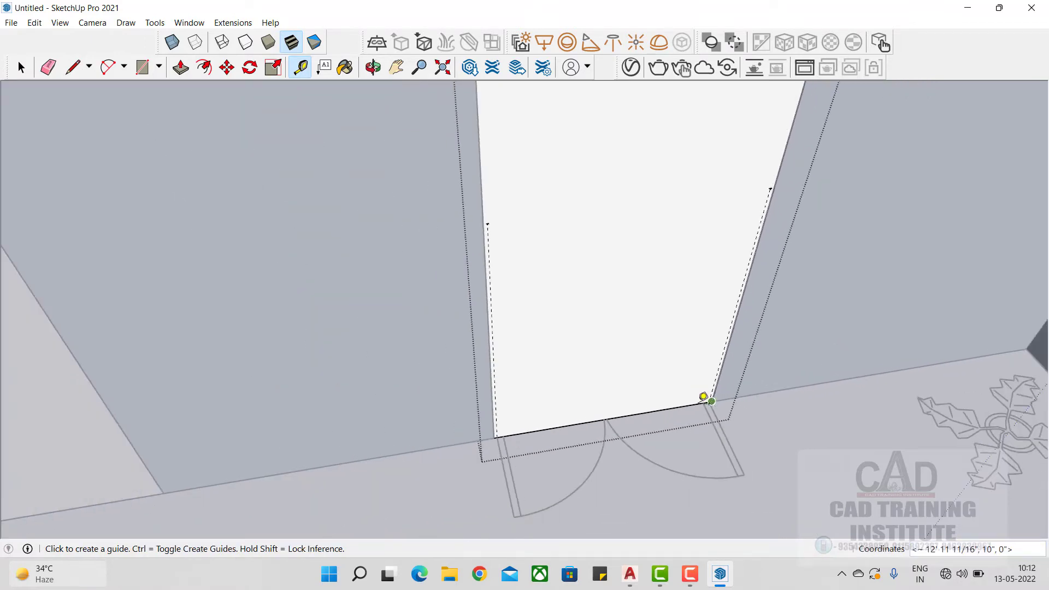
Draw a 7' by 5' 10" rectangle on the panel from one guide's top end to the opposite guide's base
left_click(143, 66)
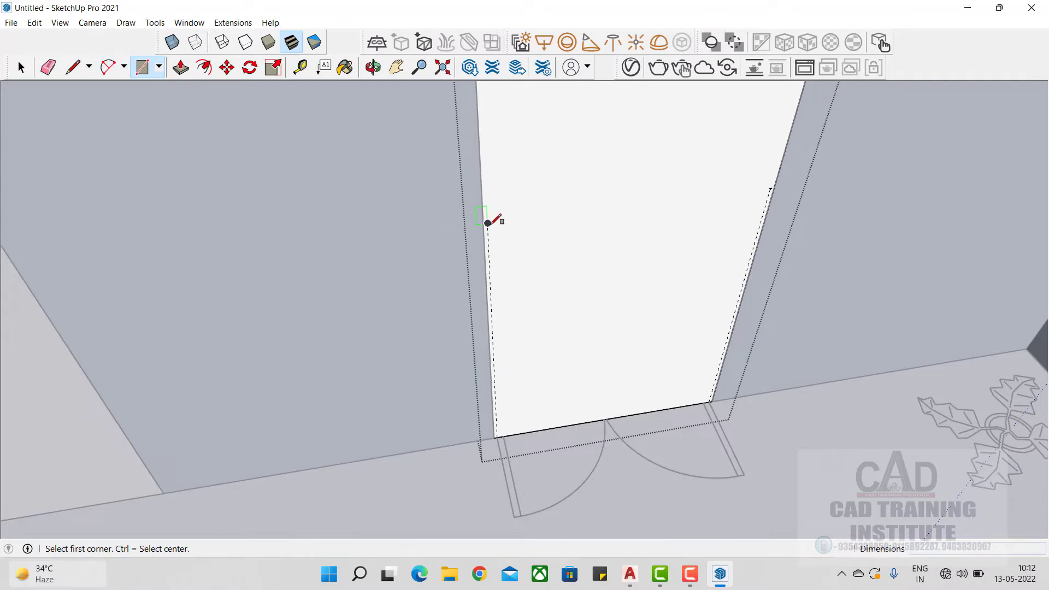
left_click(488, 223)
scroll(714, 396, "up", 2)
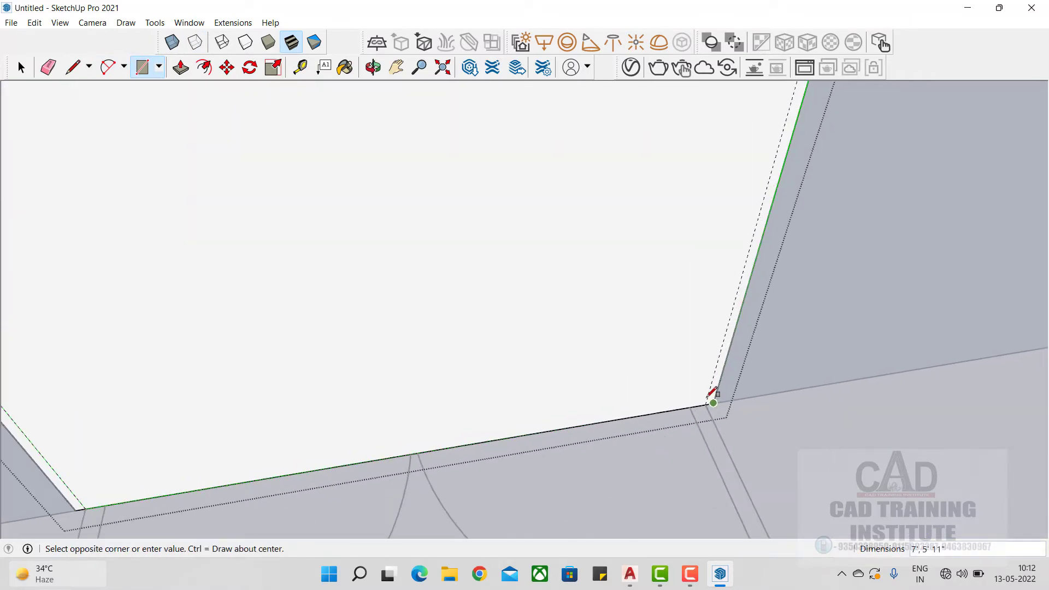
left_click(710, 400)
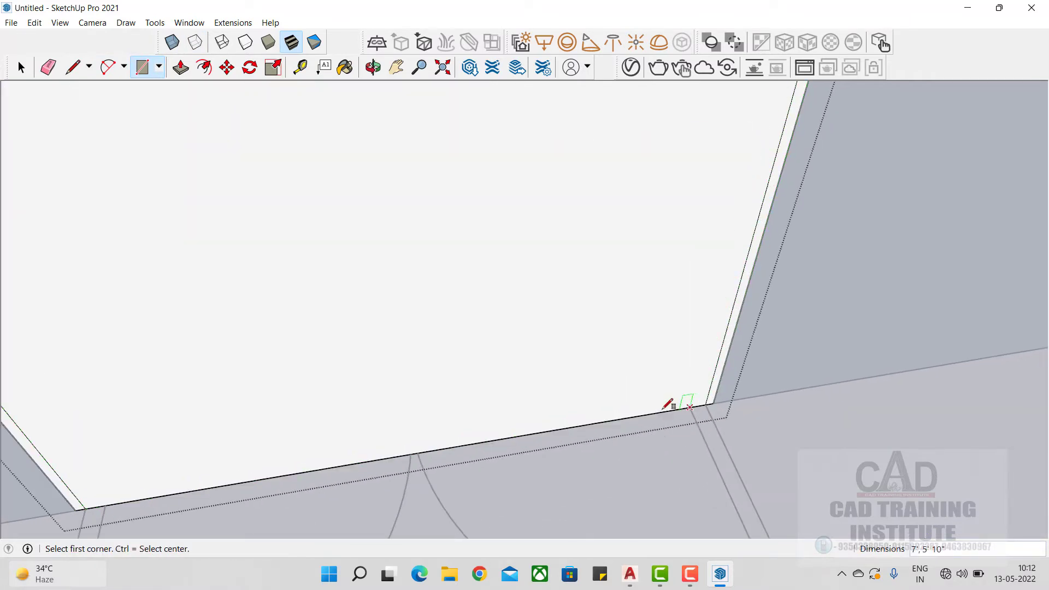
scroll(644, 396, "down", 3)
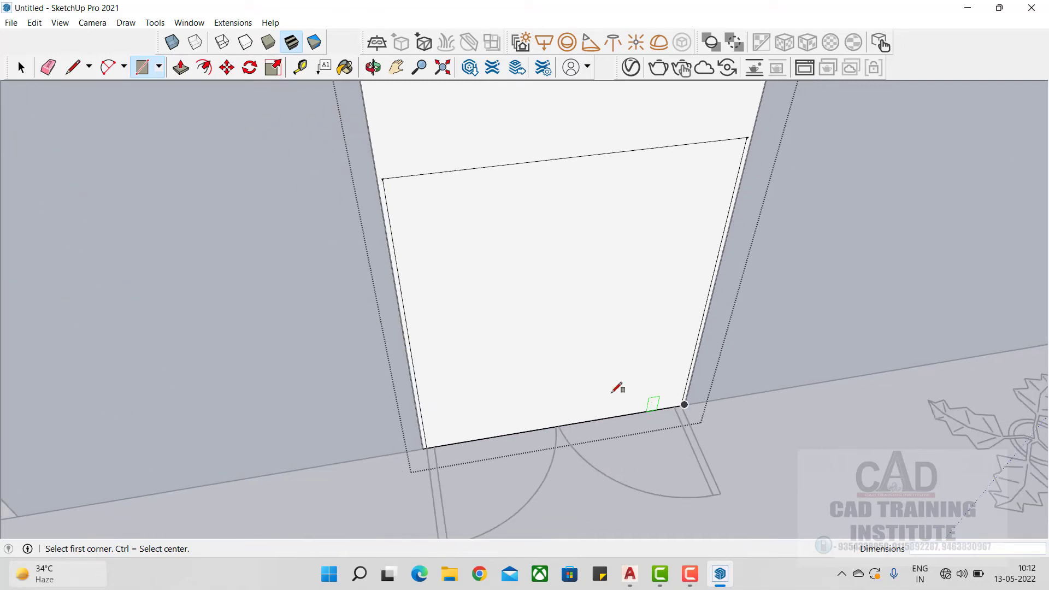
Push the double-door rectangle 10" through the wall to cut the opening, and leave the panel group
left_click(180, 67)
left_click_drag(516, 246, 527, 189)
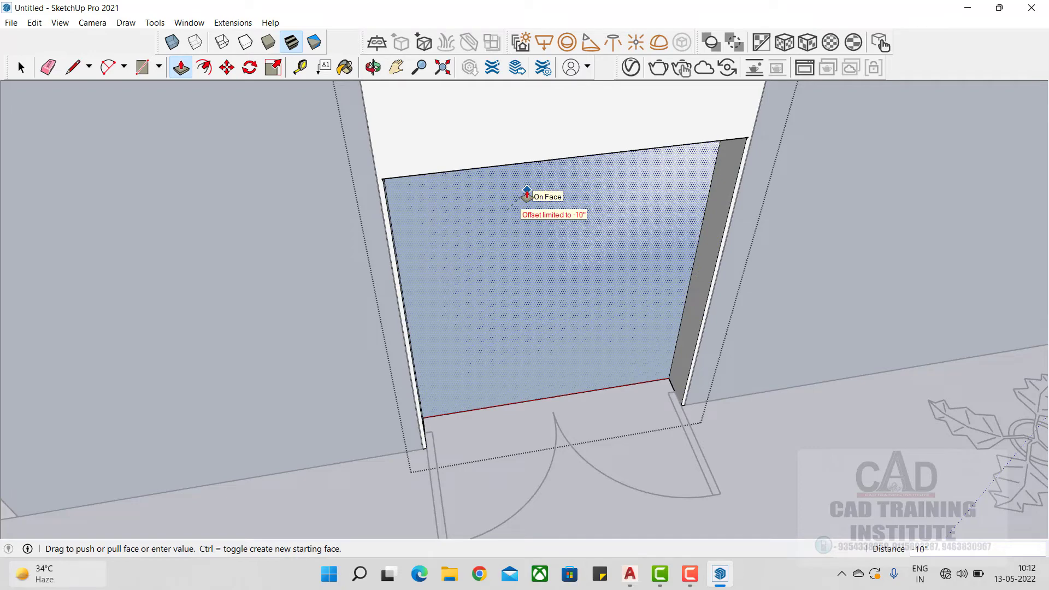
left_click_drag(526, 192, 527, 195)
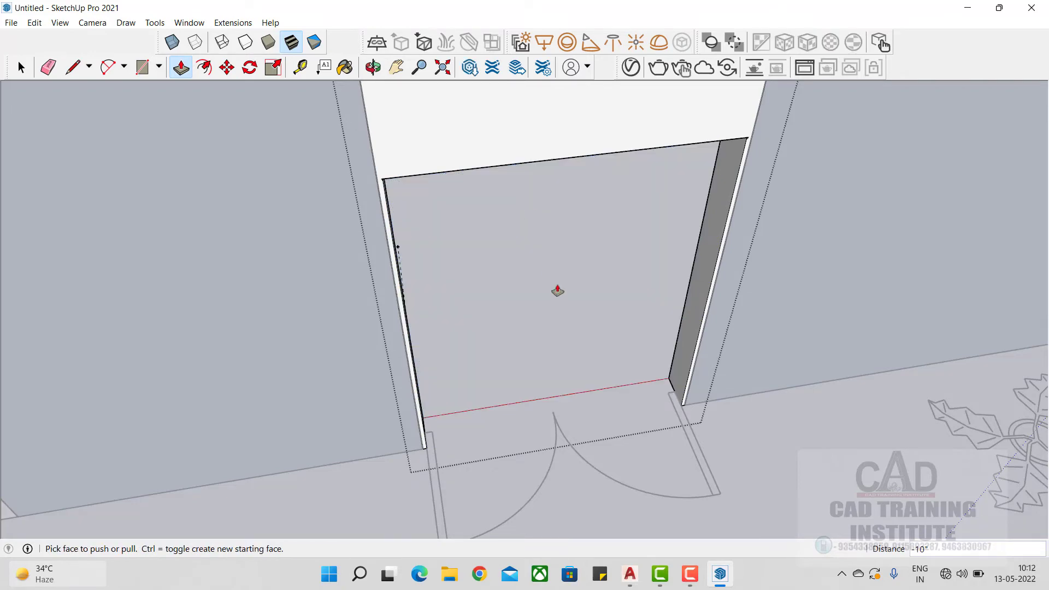
middle_click_drag(557, 291, 819, 281)
left_click(21, 67)
Examine the exterior wall's door opening and the neighbouring full-height white panel in X-ray display, and restore the opaque display
scroll(394, 383, "down", 3)
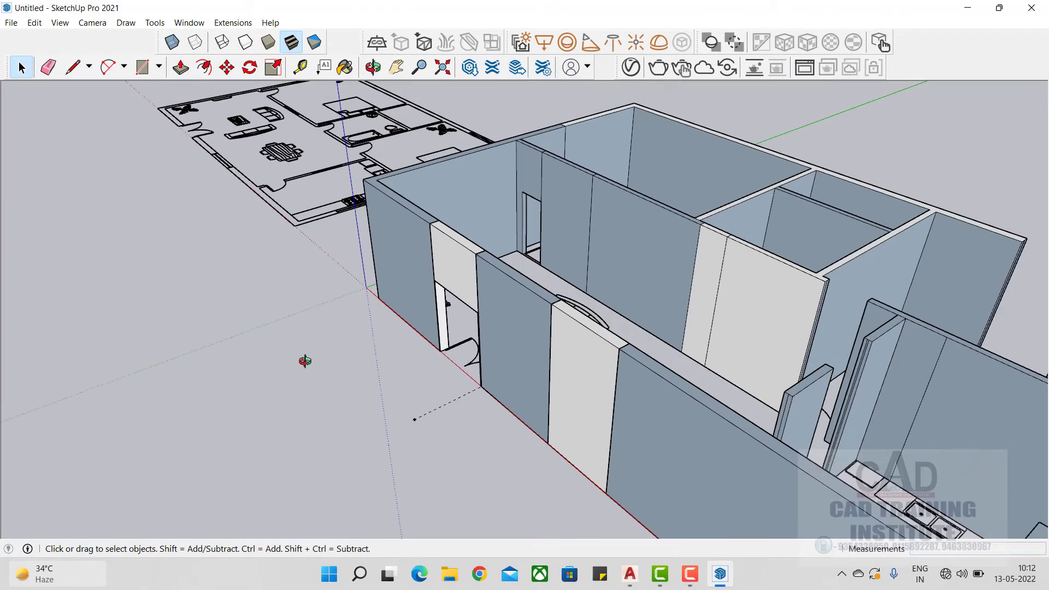
middle_click_drag(304, 360, 868, 442)
scroll(696, 273, "up", 3)
middle_click_drag(706, 264, 420, 377)
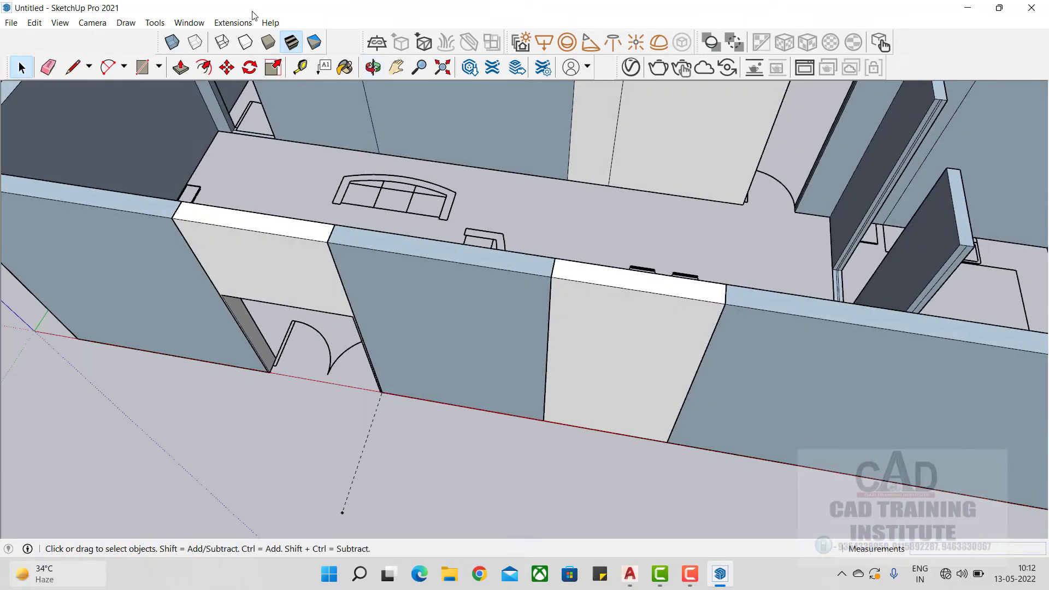
left_click(172, 42)
middle_click_drag(524, 437, 613, 389)
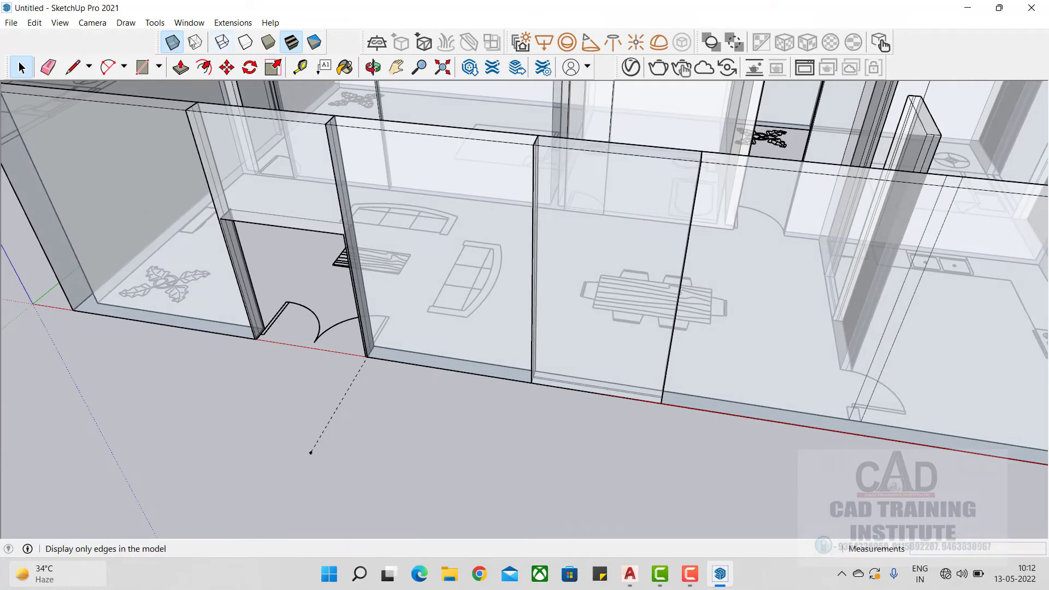
left_click(172, 42)
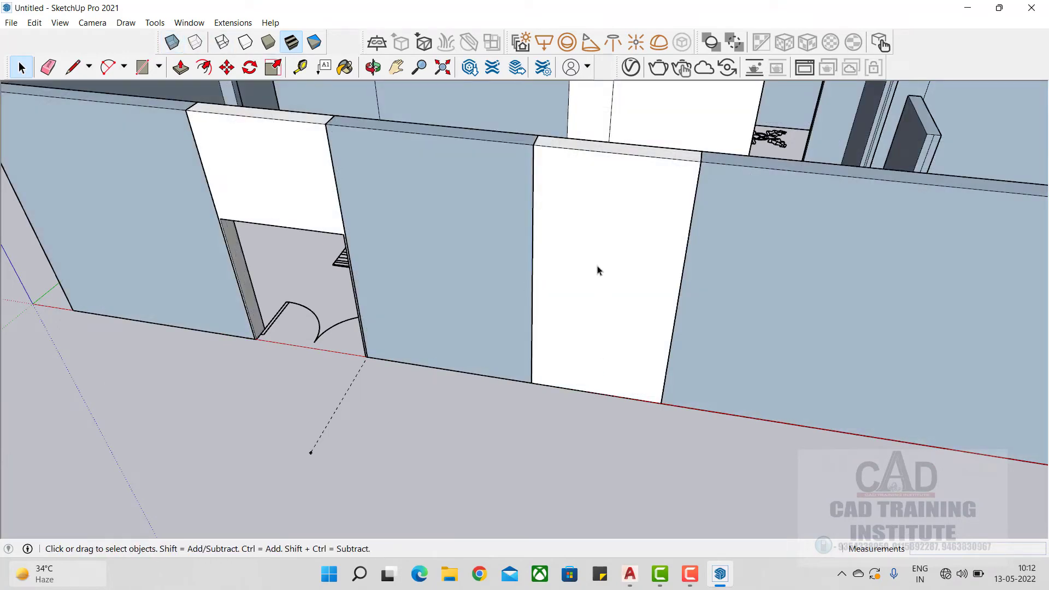
Place a horizontal guide 3' above the base edge of the full-height white panel beside the double-door opening
left_click(302, 67)
left_click(596, 392)
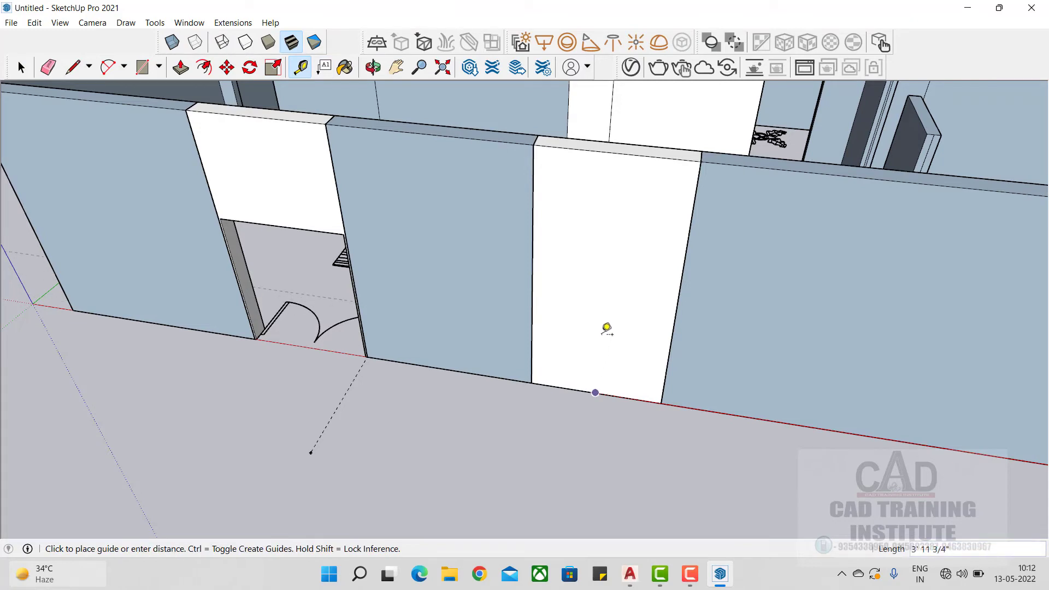
middle_click_drag(608, 302, 593, 245)
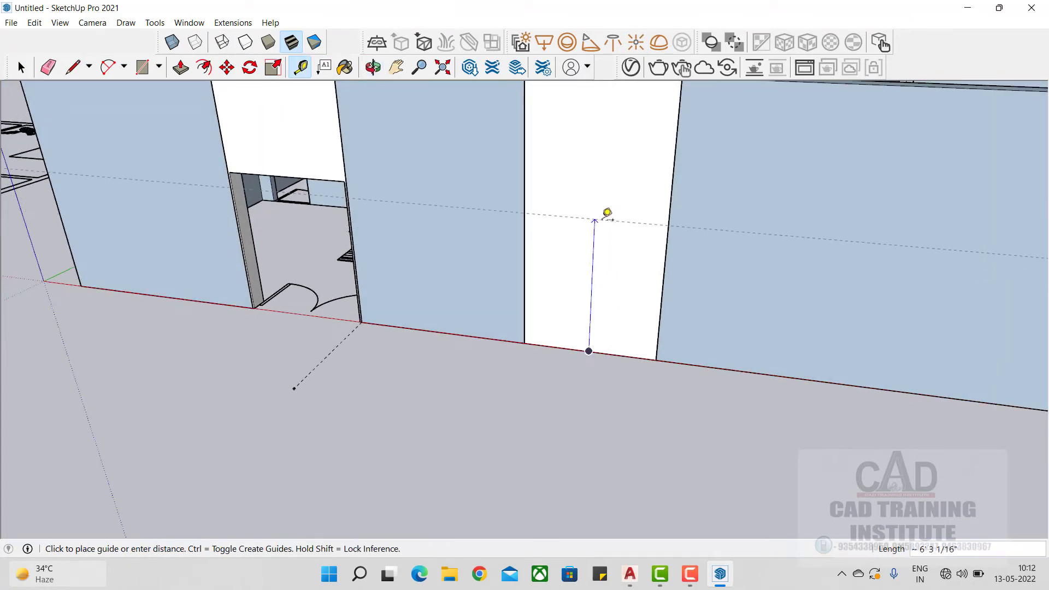
middle_click_drag(595, 278, 648, 342)
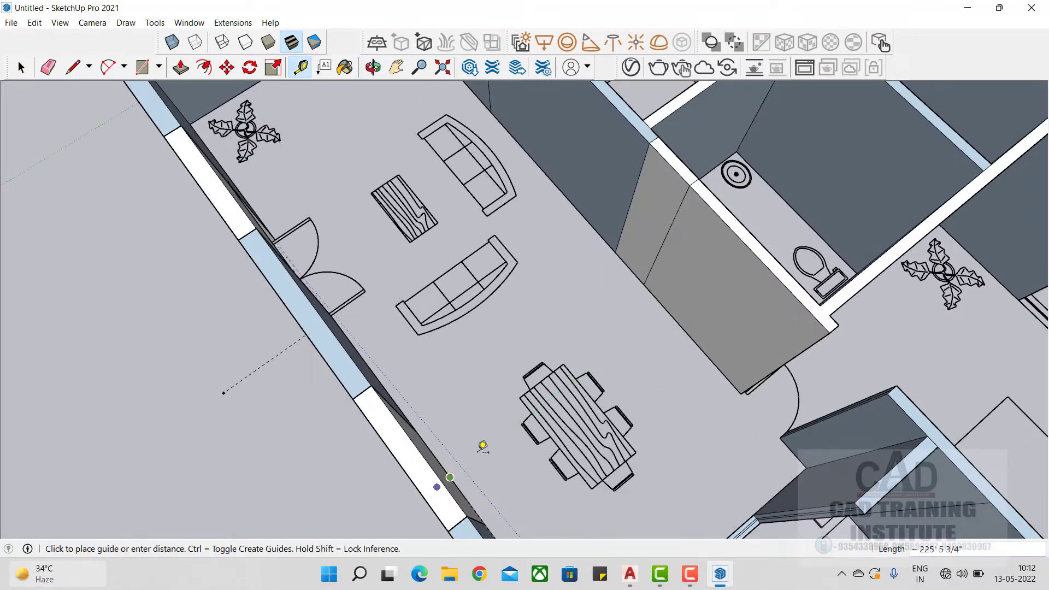
middle_click_drag(480, 445, 615, 293)
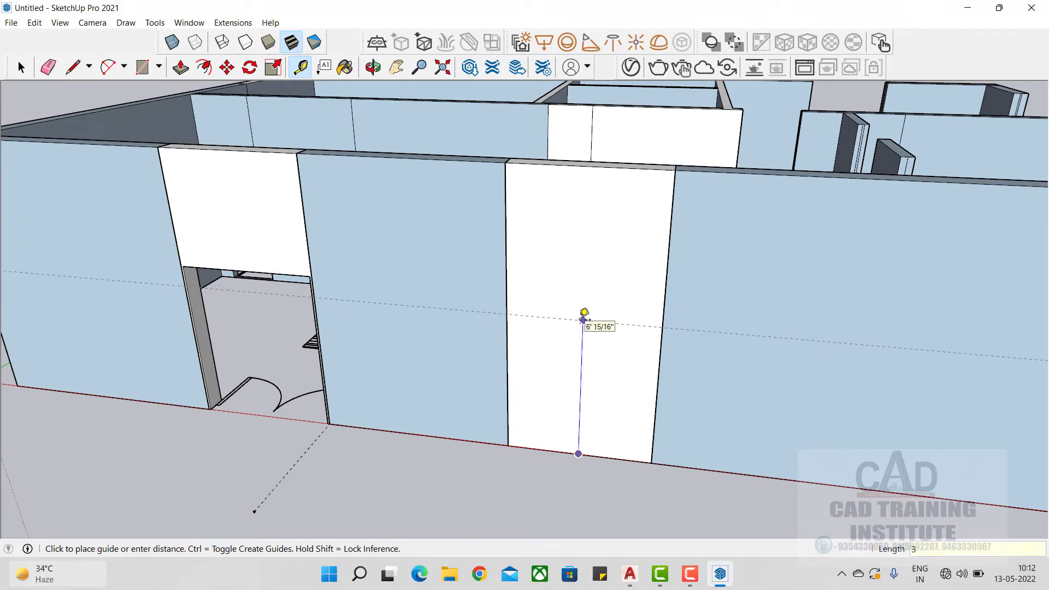
left_click(584, 313)
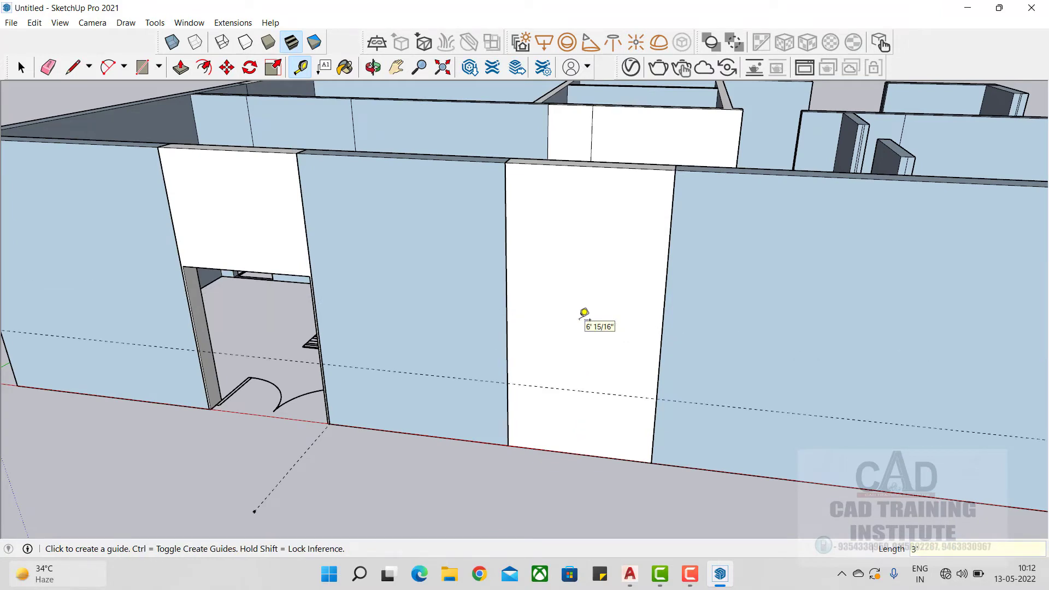
Place a vertical guide upward from the 3' guide on the white panel, and a horizontal guide through its top end
left_click(581, 390)
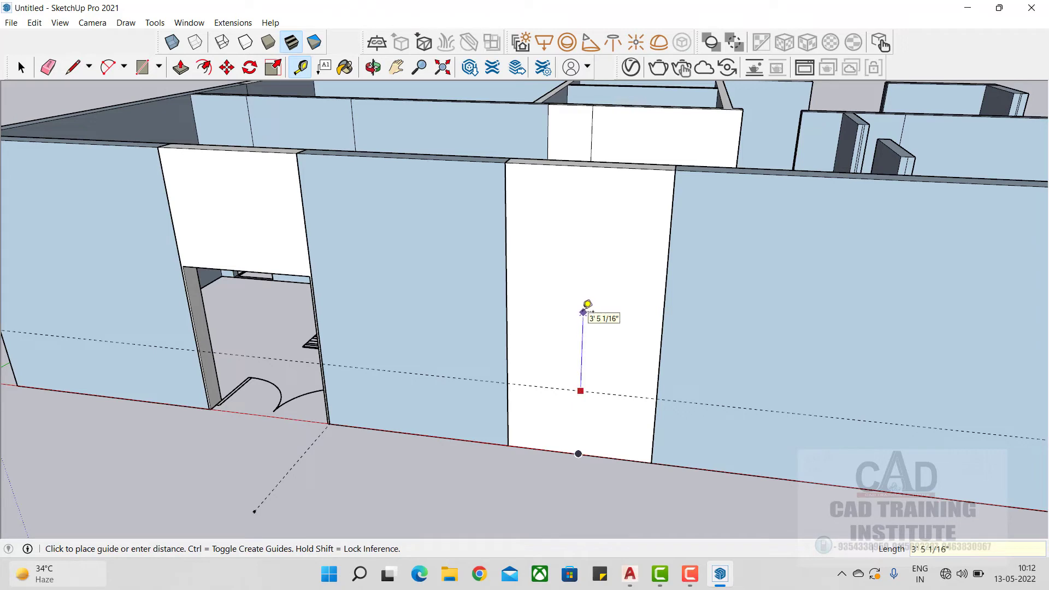
left_click(587, 304)
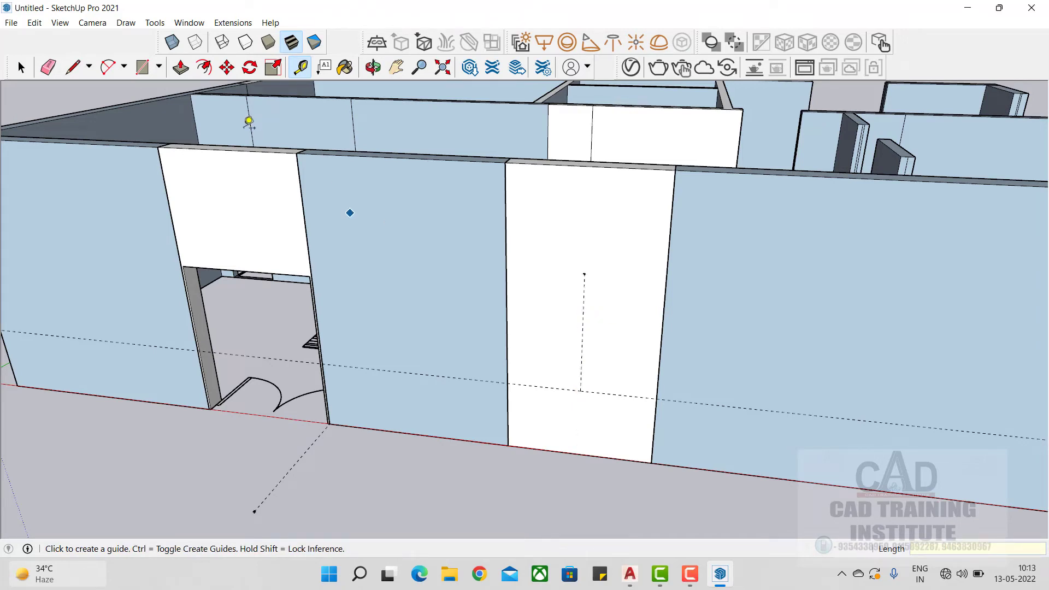
left_click(142, 67)
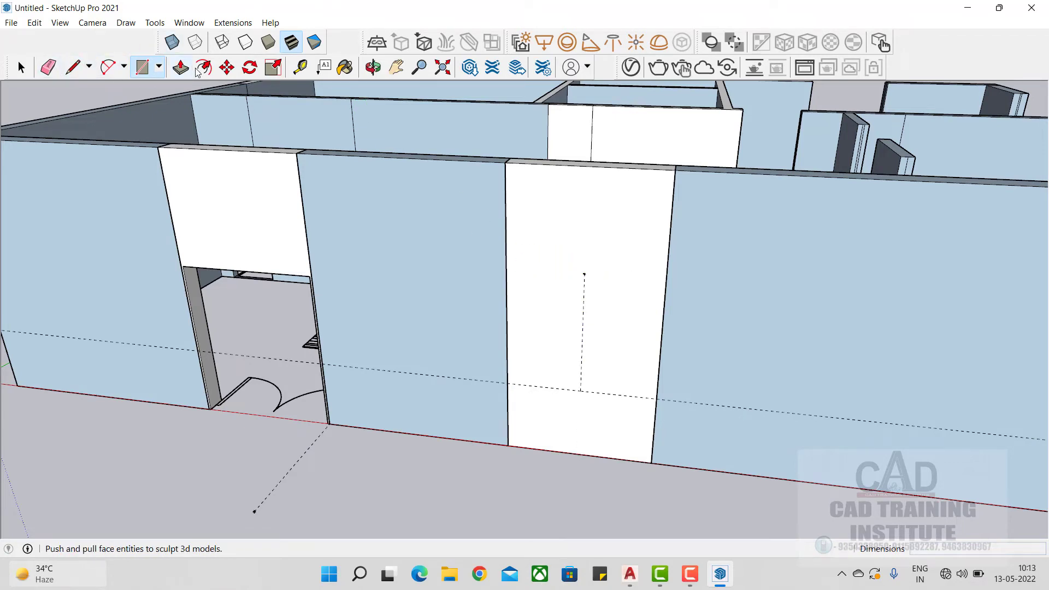
left_click(300, 66)
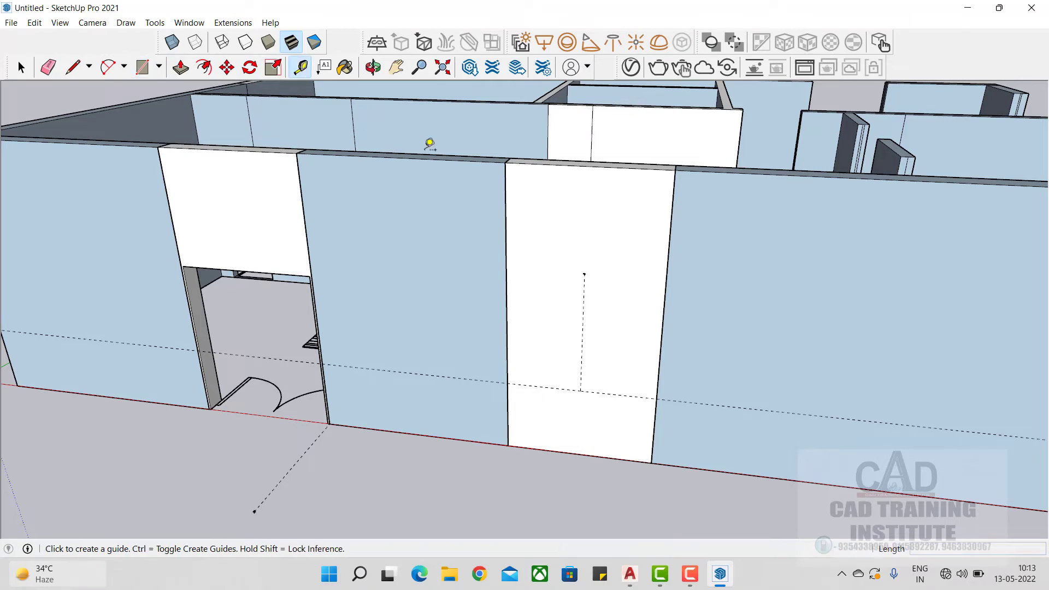
left_click(585, 272)
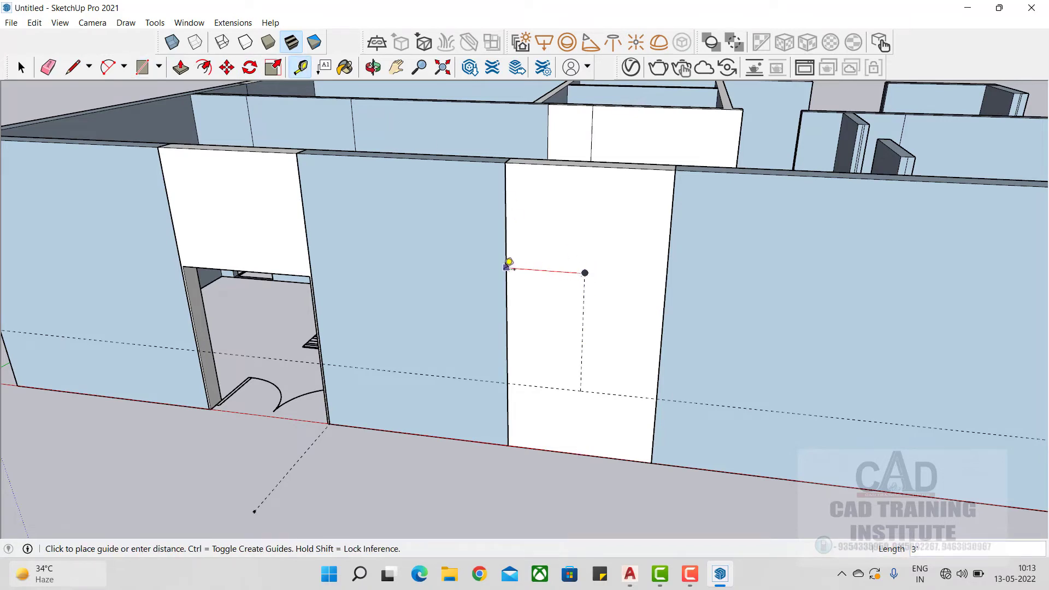
left_click(508, 263)
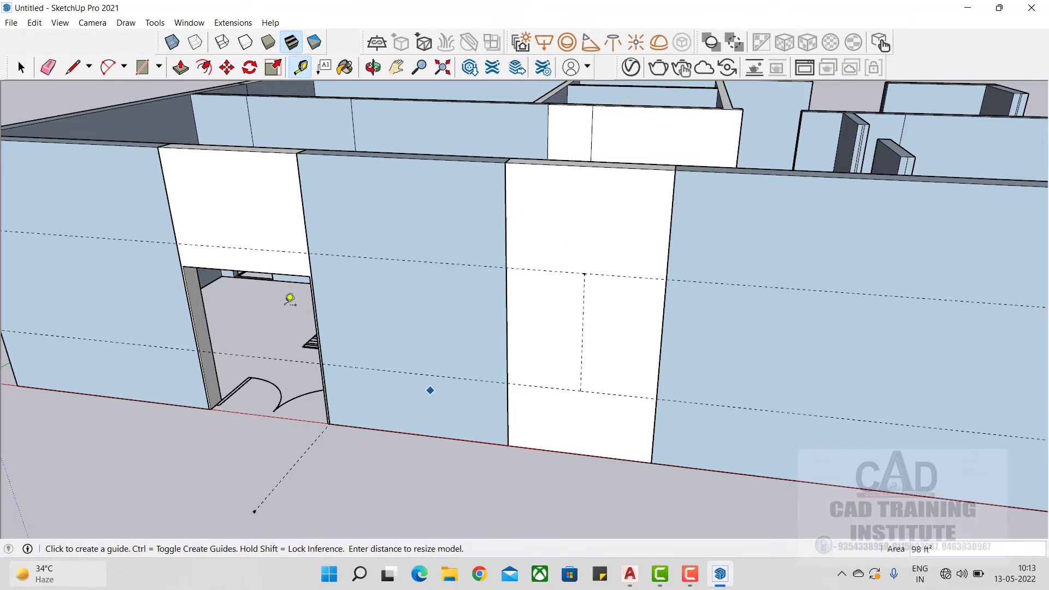
Open the full-height white panel's group and draw a rectangle about 6' by 5' between the two horizontal guides, spanning the panel's width
left_click(141, 67)
left_click(506, 267)
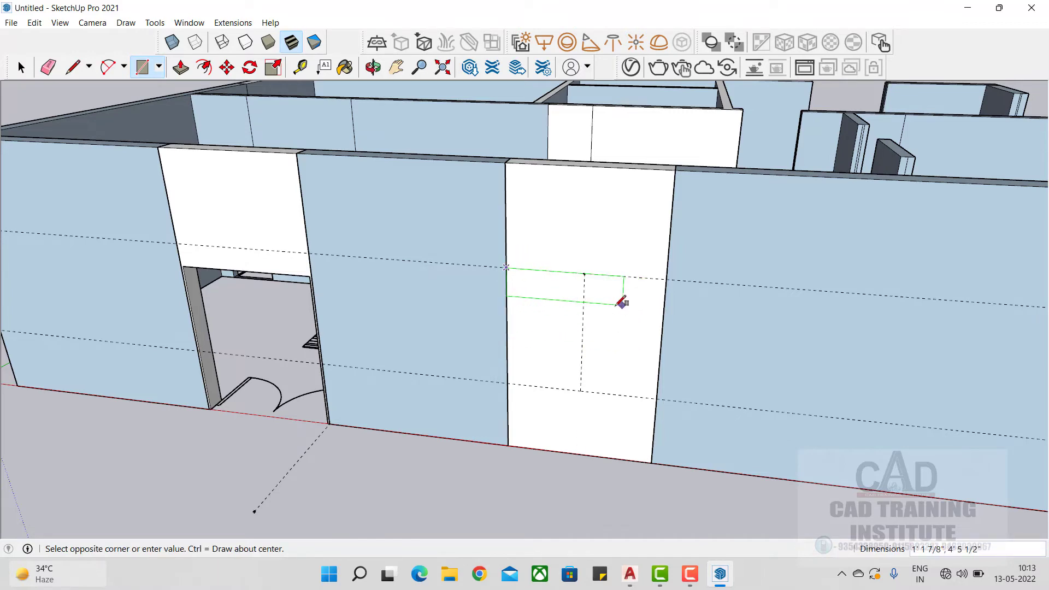
left_click(21, 66)
double_click(606, 205)
left_click(605, 205)
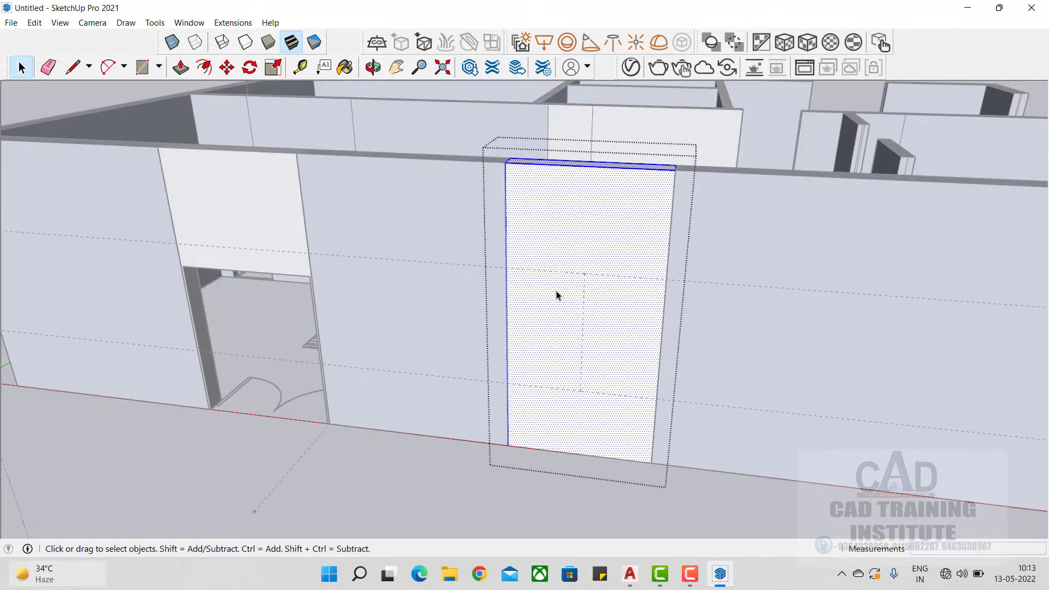
left_click(143, 68)
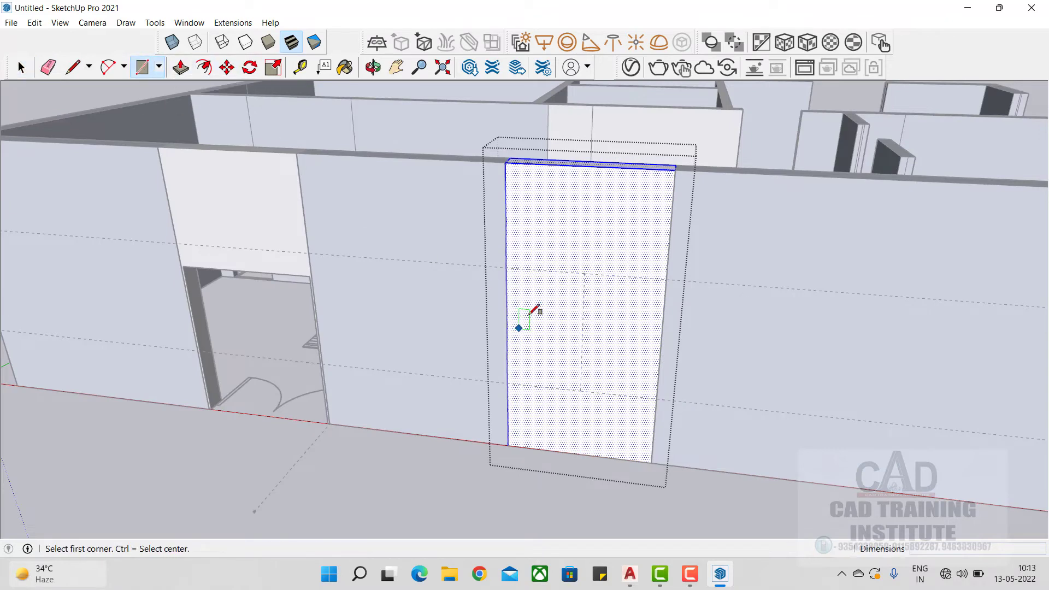
left_click(506, 268)
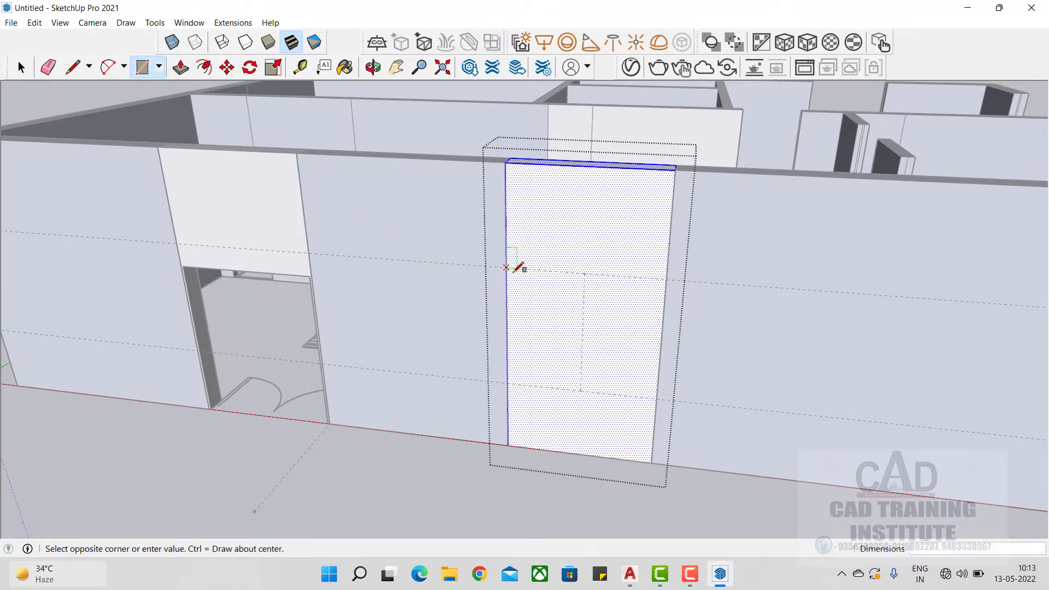
left_click(657, 398)
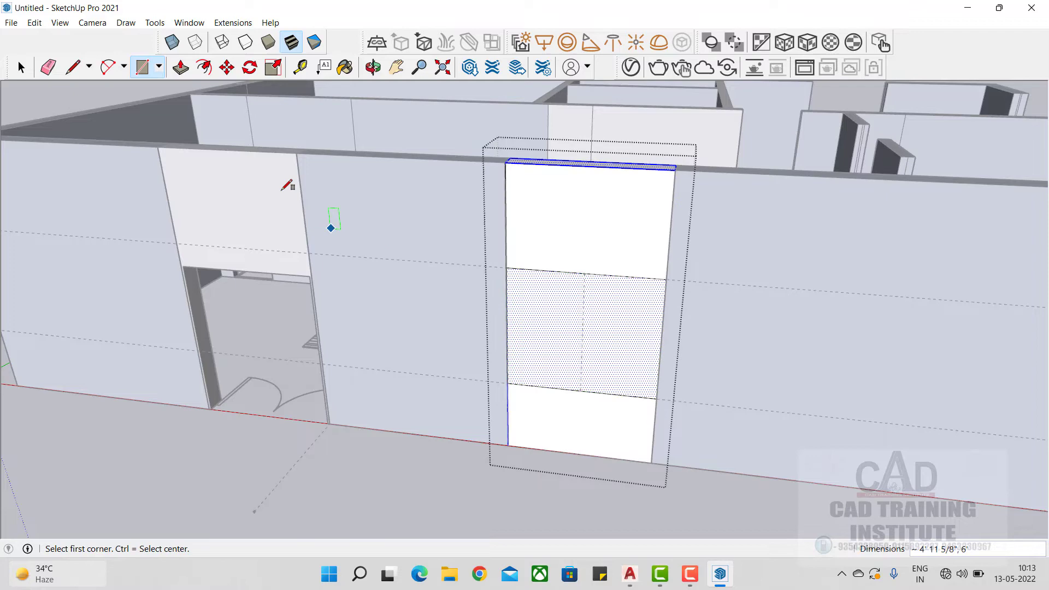
Push the rectangle between the guides 10" into the white panel
left_click(181, 68)
left_click(601, 302)
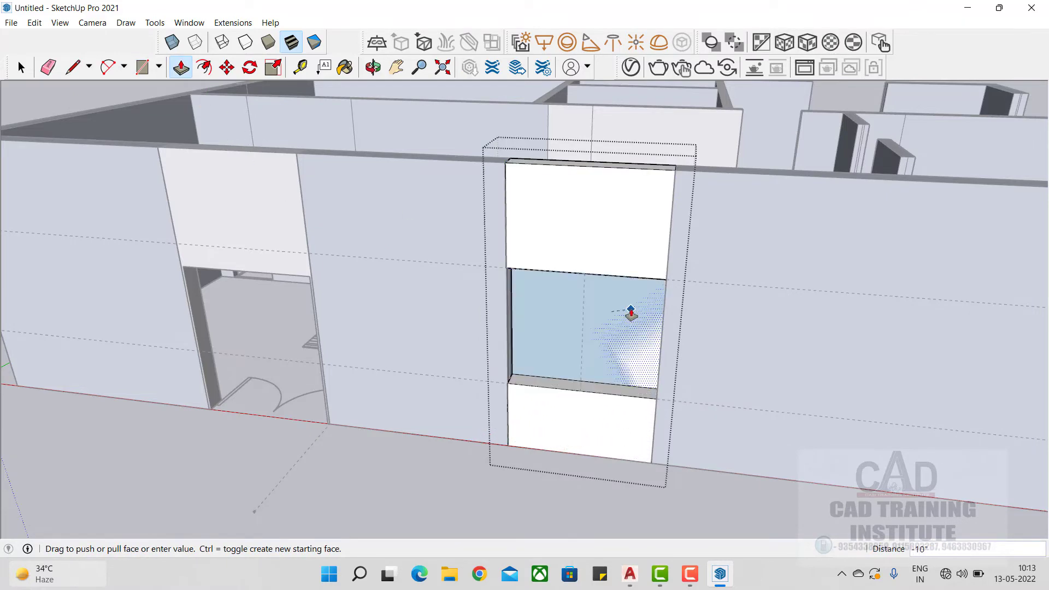
left_click(630, 316)
middle_click_drag(669, 344, 648, 424)
scroll(648, 424, "up", 3)
middle_click_drag(626, 389, 594, 356)
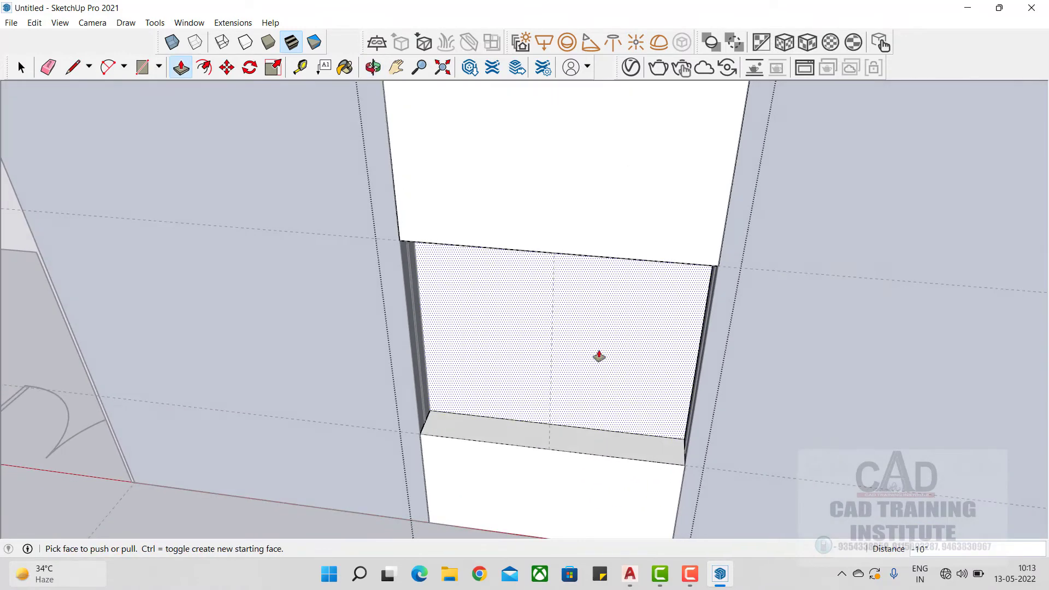
Try further pushes and pulls on the recessed face, using the wall's top edge as the depth reference
left_click(592, 370)
left_click(609, 333)
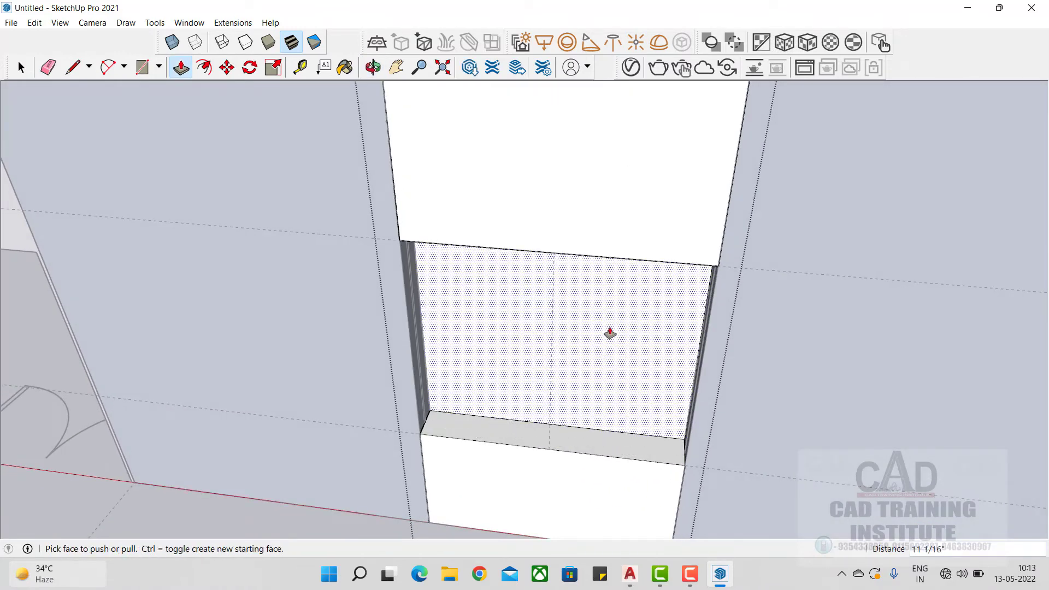
left_click(595, 352)
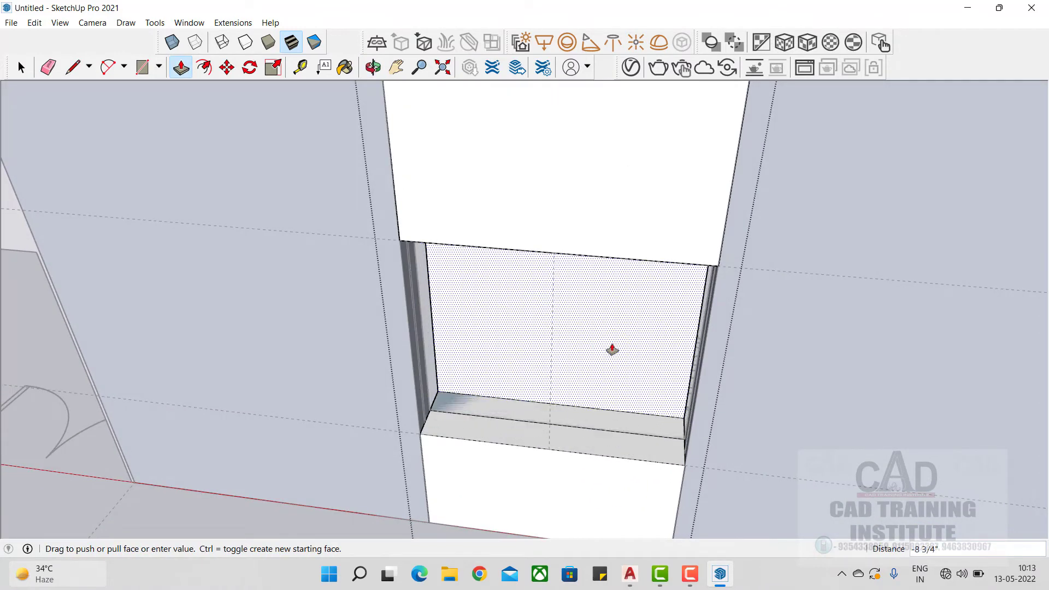
scroll(600, 353, "down", 5)
scroll(583, 416, "down", 3)
scroll(464, 263, "up", 2)
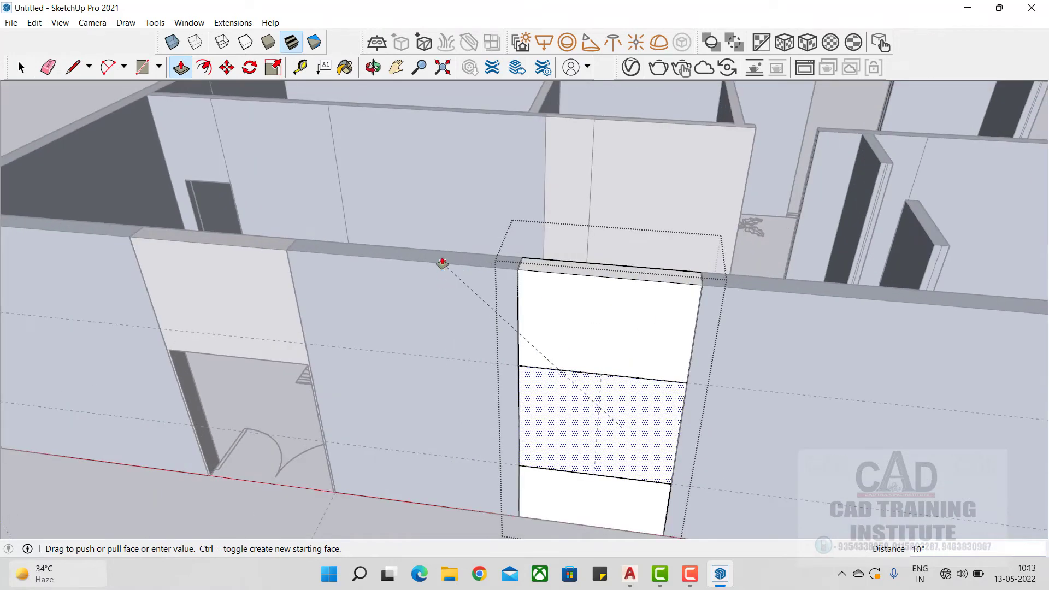
left_click(443, 257)
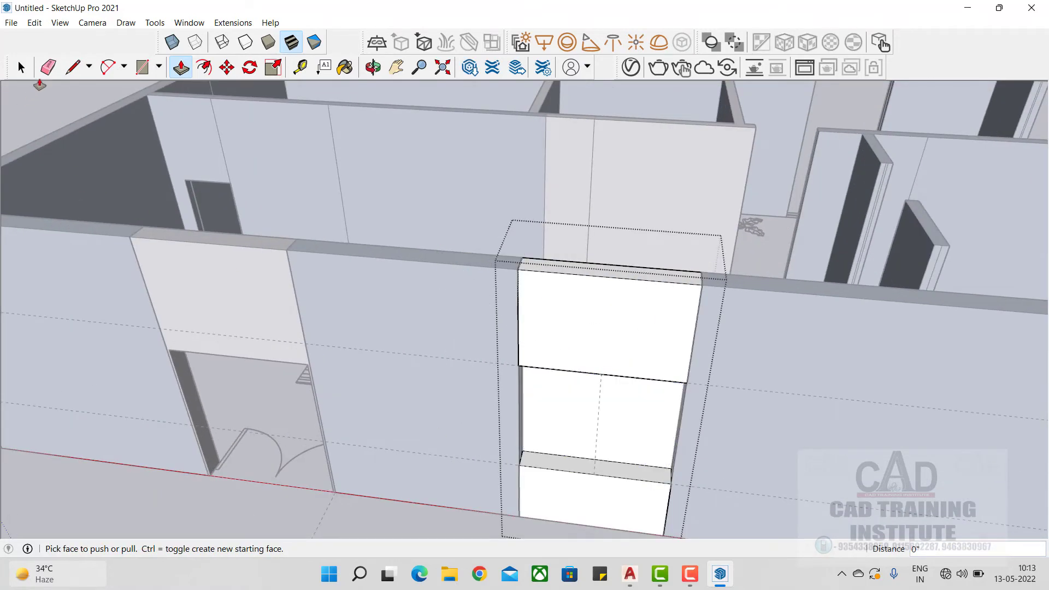
Check the pushed panel from inside the room, undo the pushes, and reopen the panel's group
left_click(21, 67)
scroll(784, 222, "down", 2)
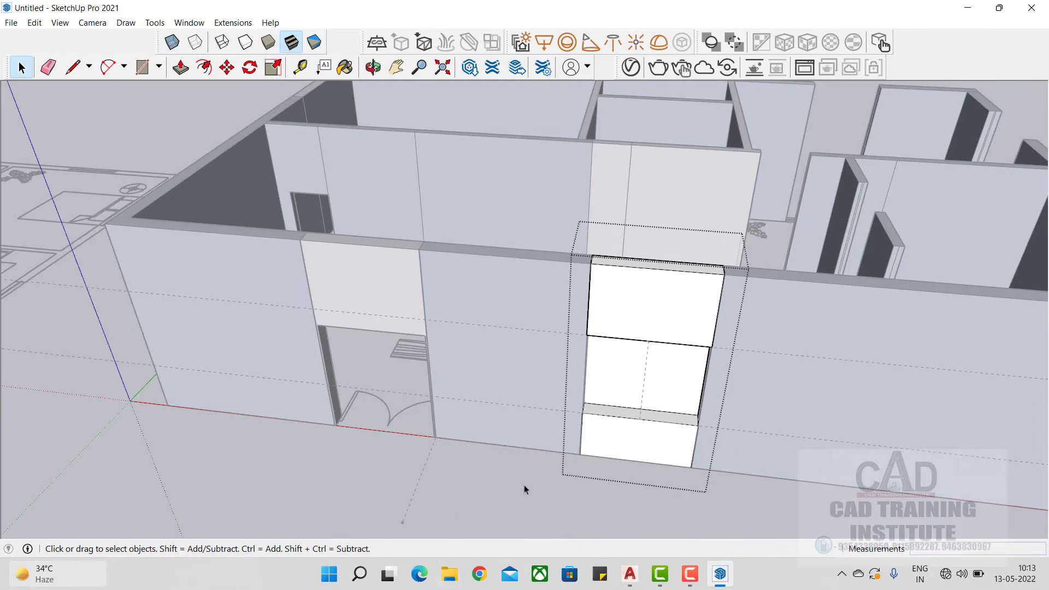
scroll(756, 381, "up", 5)
middle_click_drag(681, 293, 262, 344)
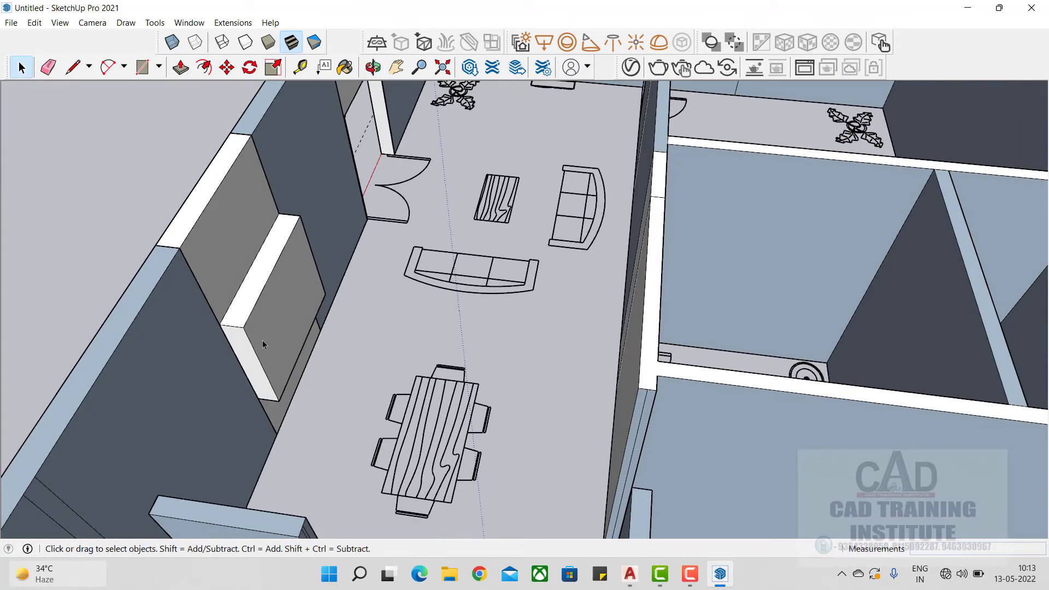
left_click(267, 337)
middle_click_drag(365, 326, 447, 308)
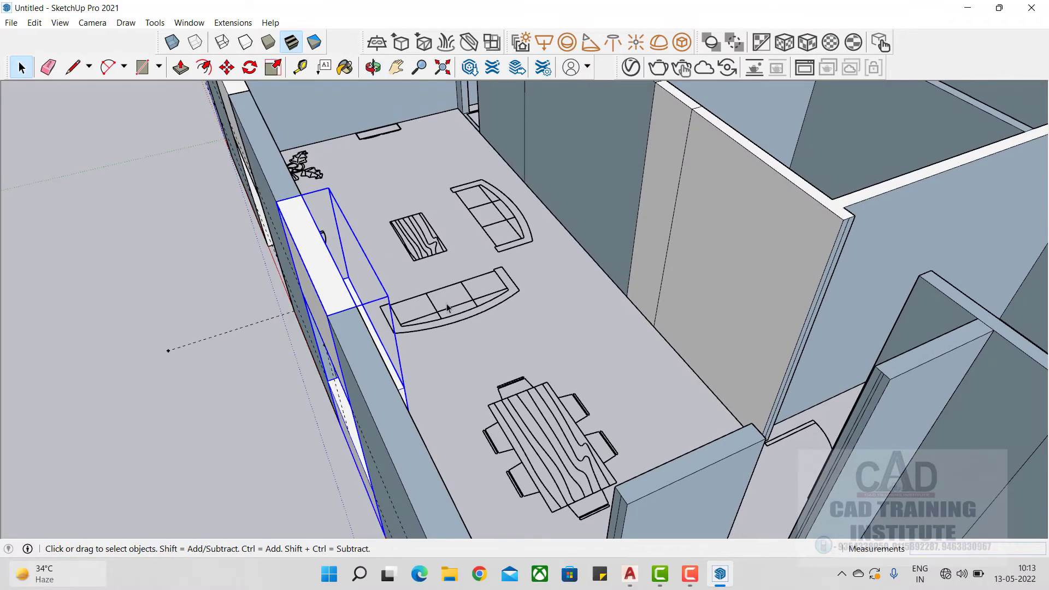
key("Return")
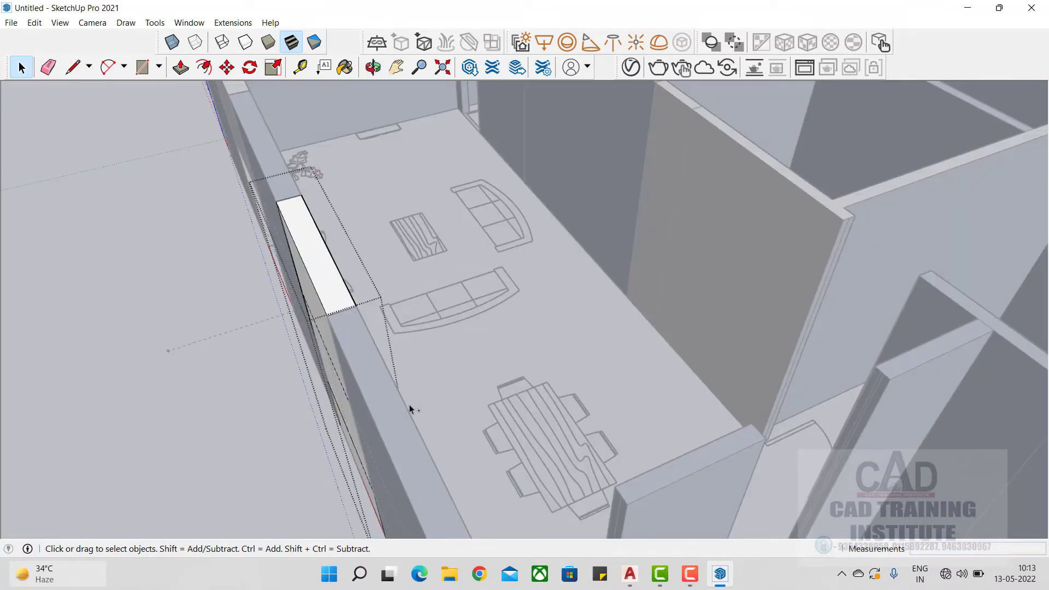
Retrace the 6' by 5' rectangle on the panel's outer face between the two horizontal guides
middle_click_drag(369, 417, 515, 503)
scroll(560, 417, "up", 6)
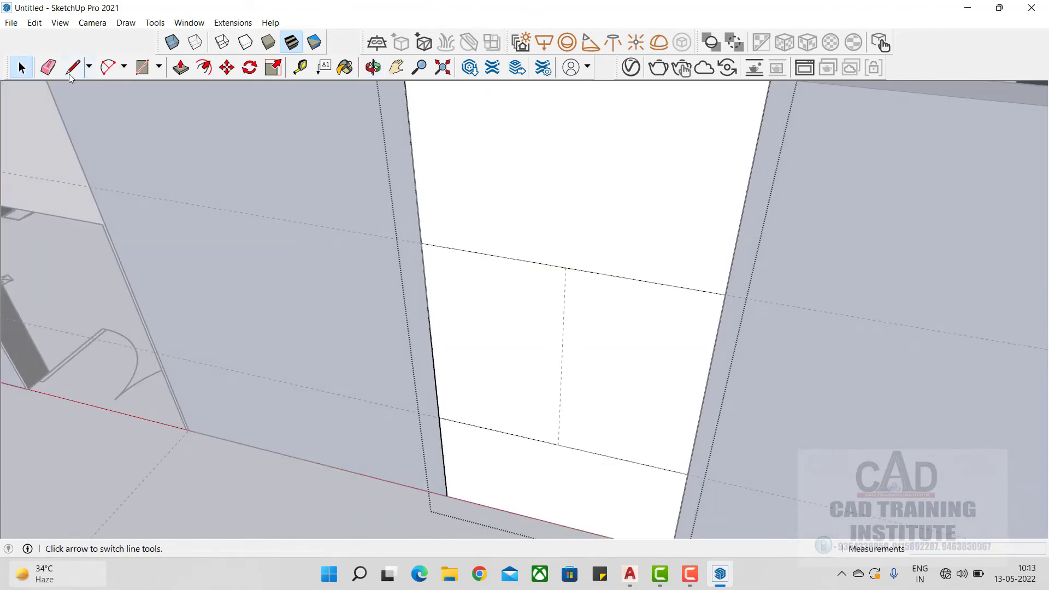
left_click(142, 67)
left_click(421, 242)
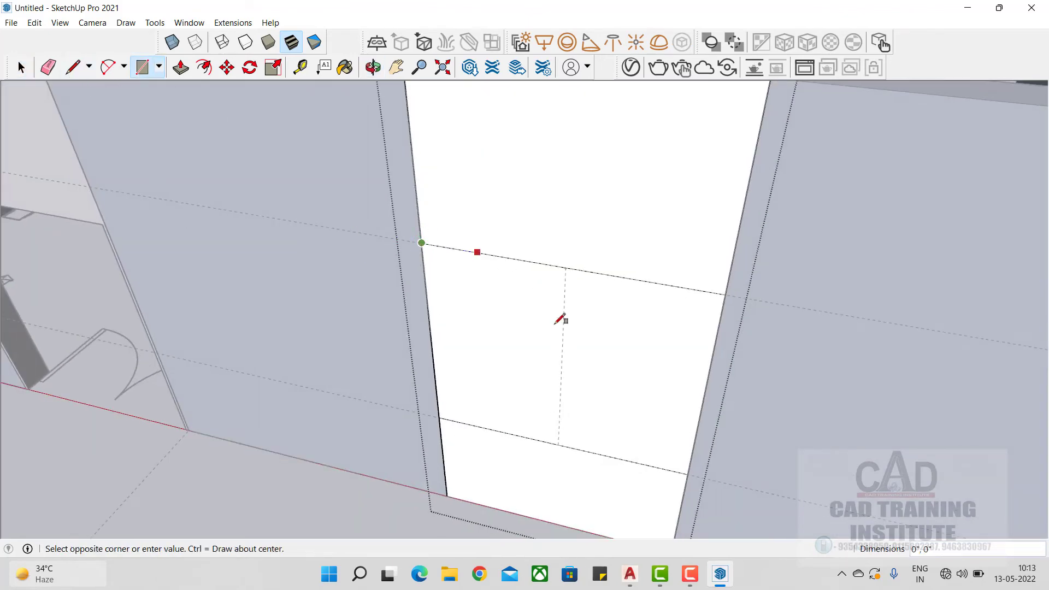
left_click(688, 473)
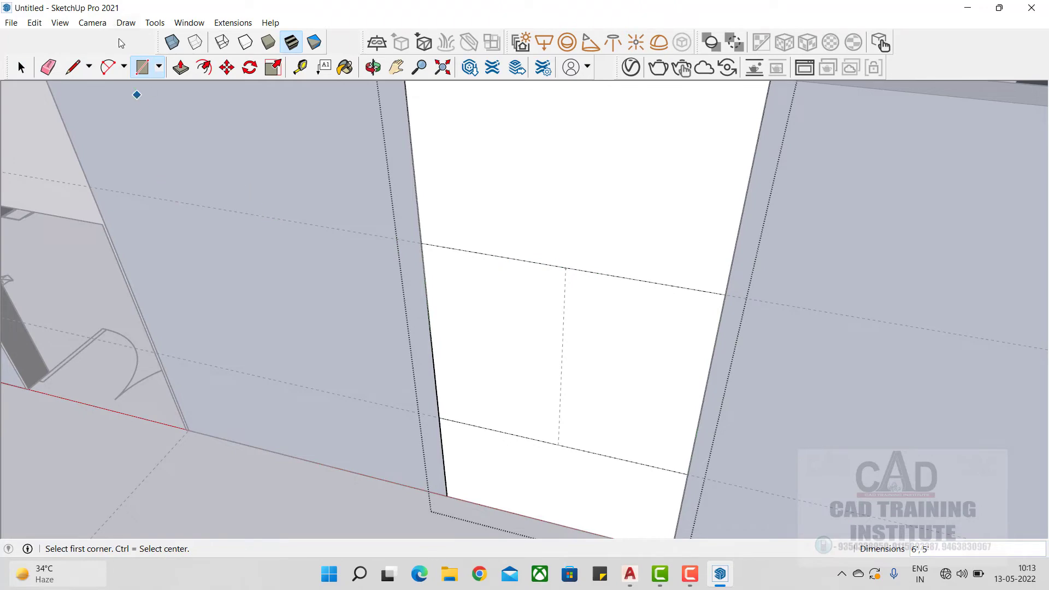
Push the retraced rectangle inward 7/8" and then a further 9 1/8" to the wall's inner face
left_click(180, 66)
left_click(507, 378)
left_click(507, 378)
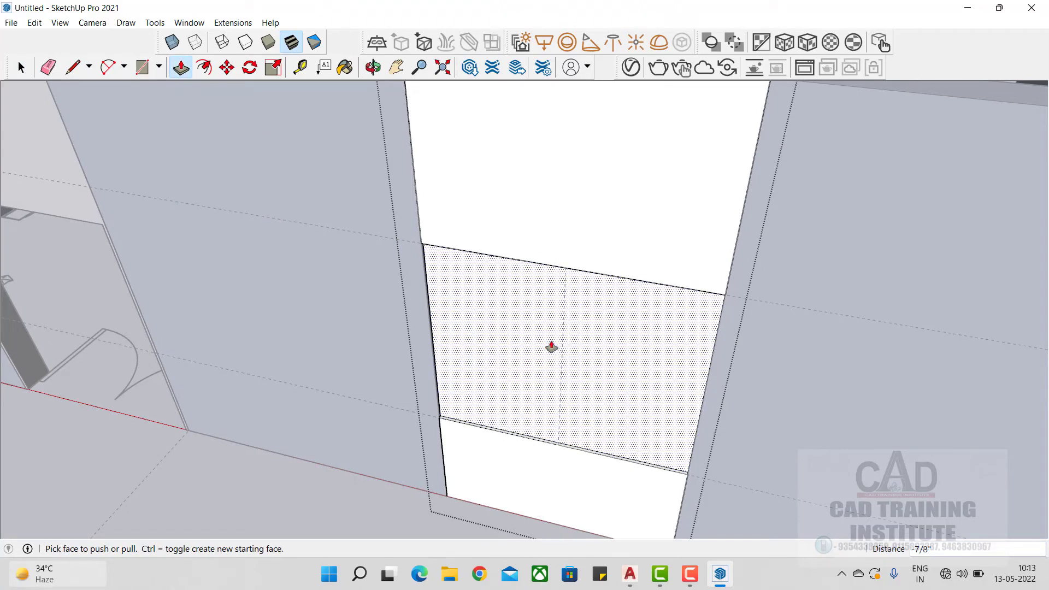
left_click(530, 365)
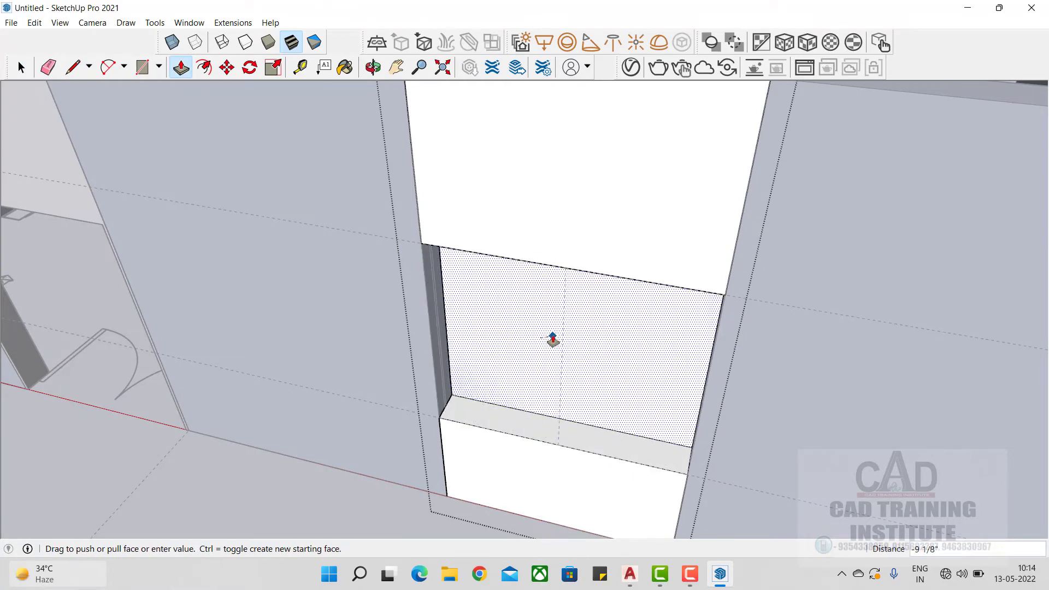
middle_click_drag(552, 340, 473, 350)
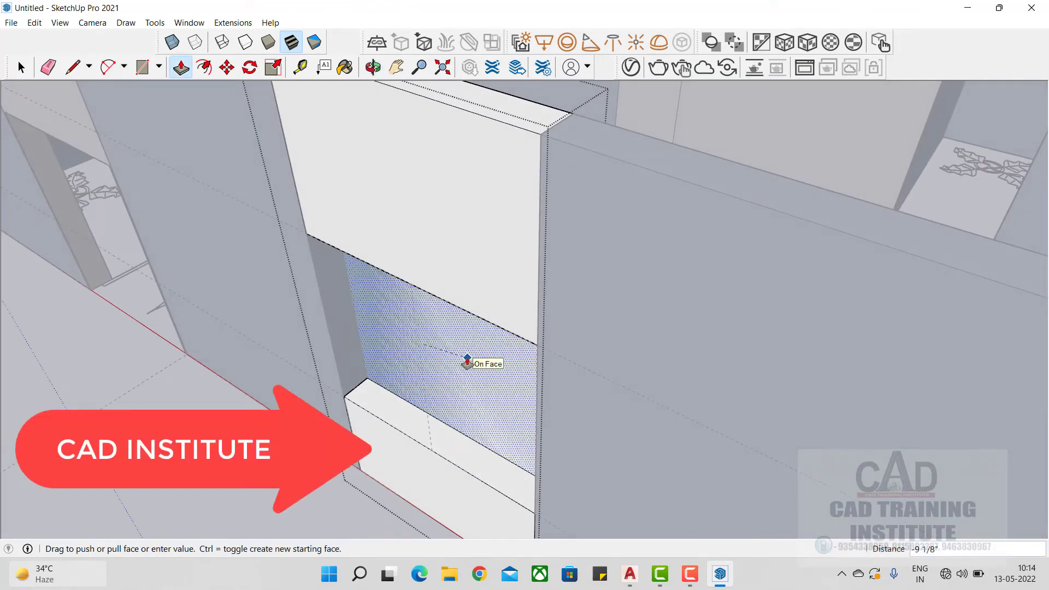
left_click(21, 67)
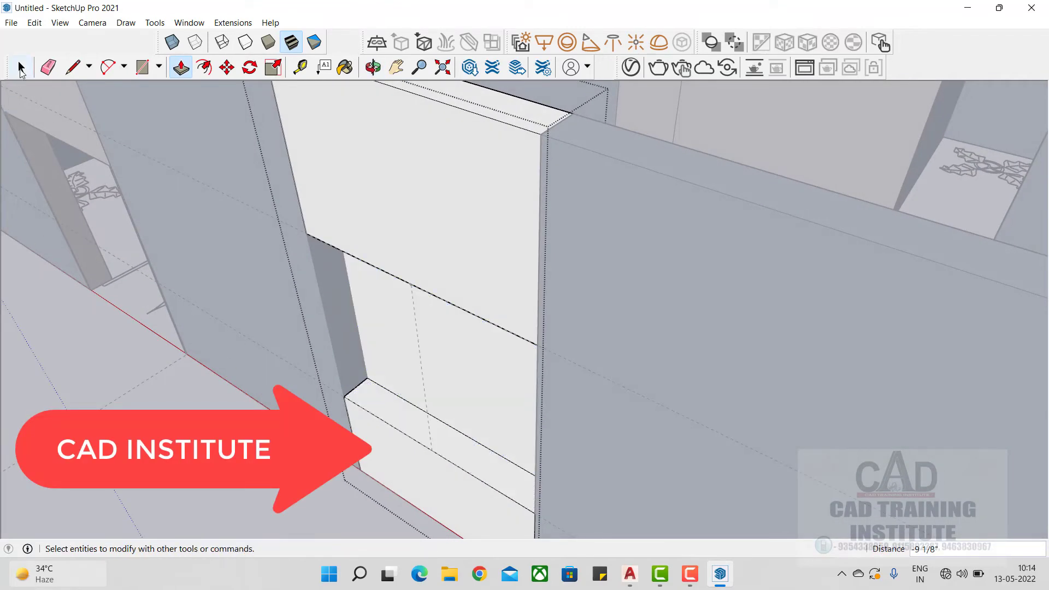
left_click(21, 67)
Delete the leftover face at the back of the recess to open the window, and leave the panel group
scroll(478, 371, "down", 3)
mouse_move(478, 371)
middle_mouse_down()
mouse_move(489, 416)
mouse_move(523, 363)
middle_mouse_up()
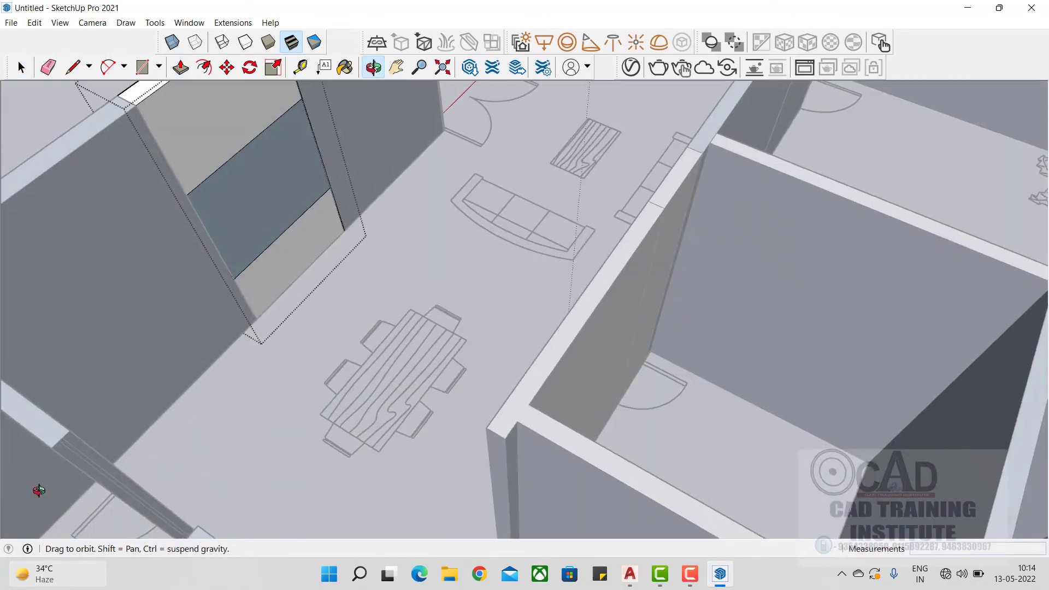
left_click(526, 357)
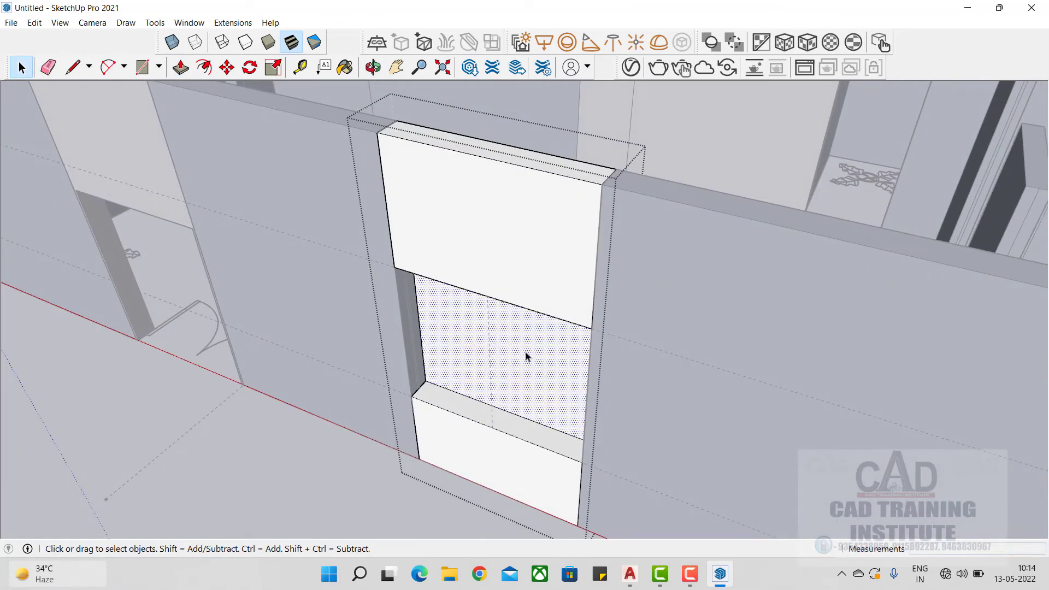
key("Delete")
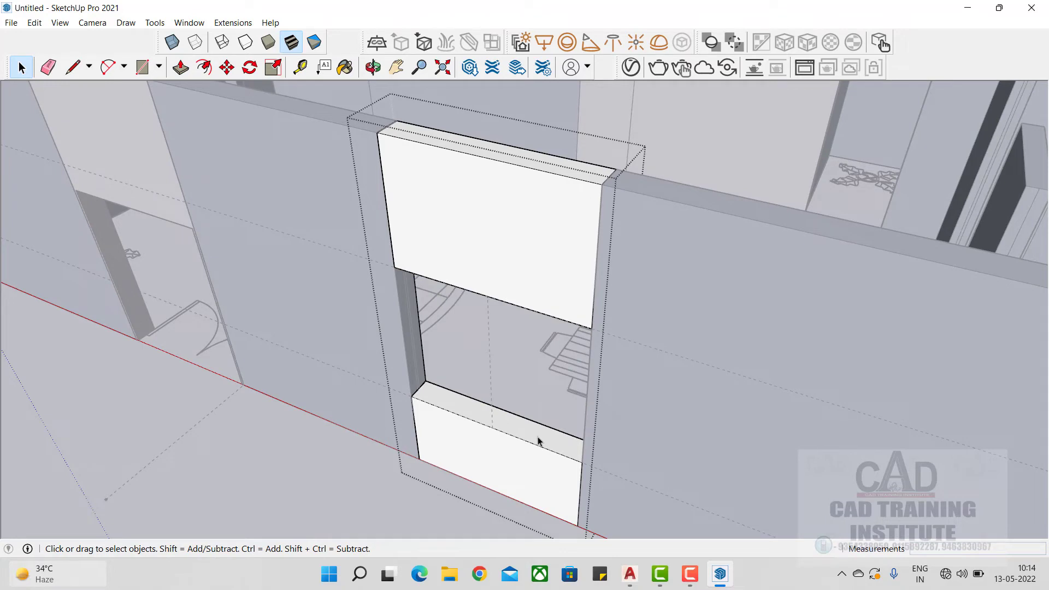
left_click(313, 480)
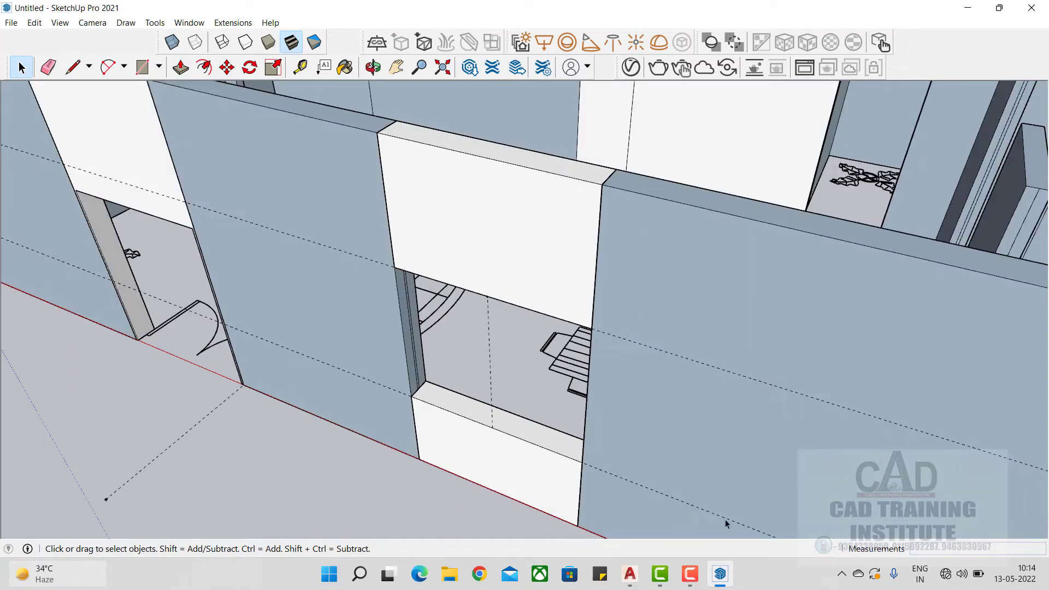
left_click(689, 574)
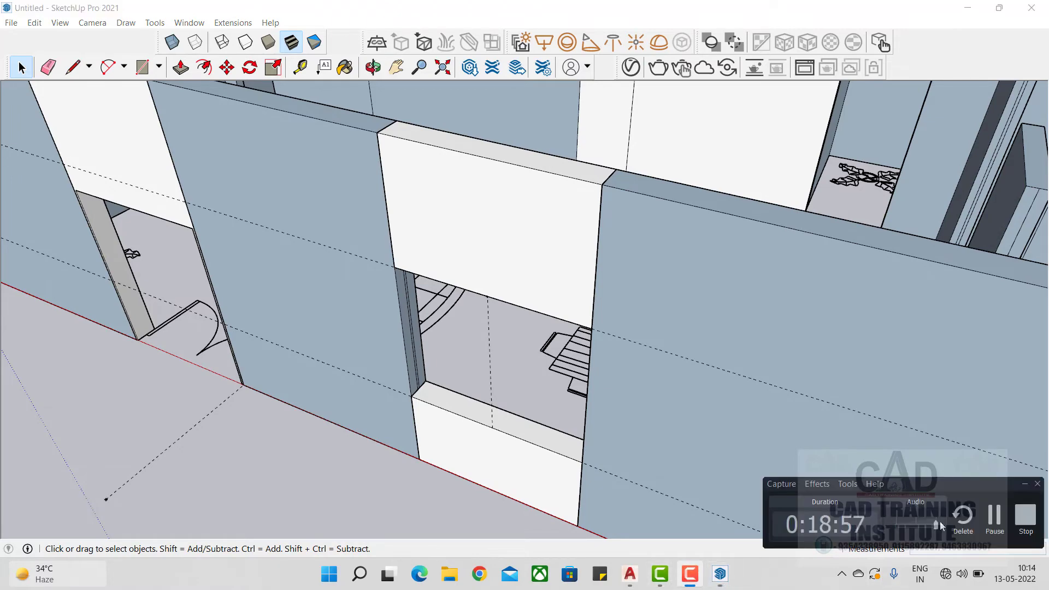
left_click(993, 519)
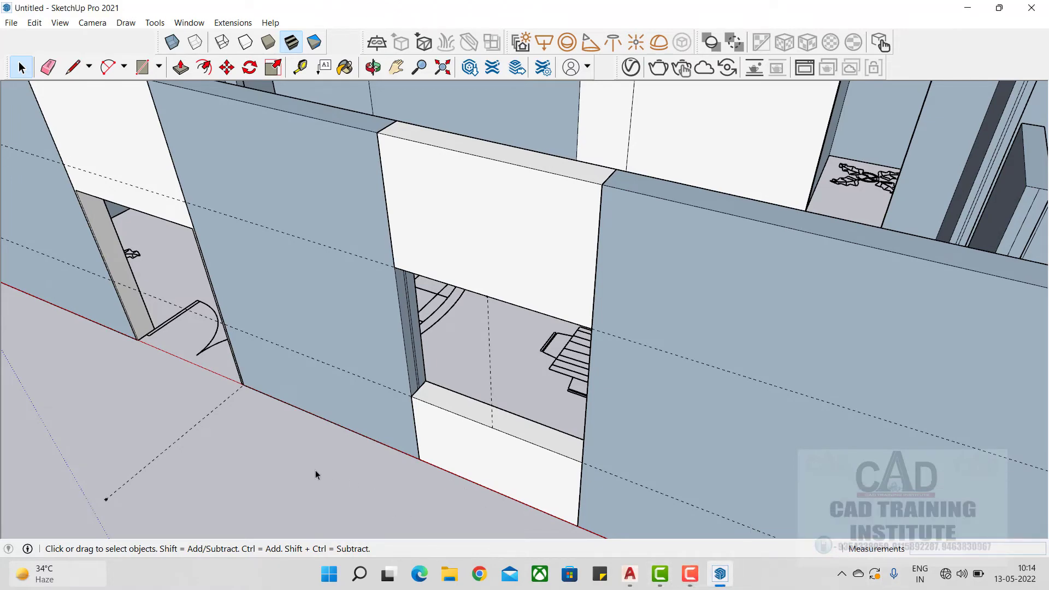
Delete the upper horizontal guide across the exterior wall, and select the lower horizontal guide
middle_click_drag(315, 470, 533, 416)
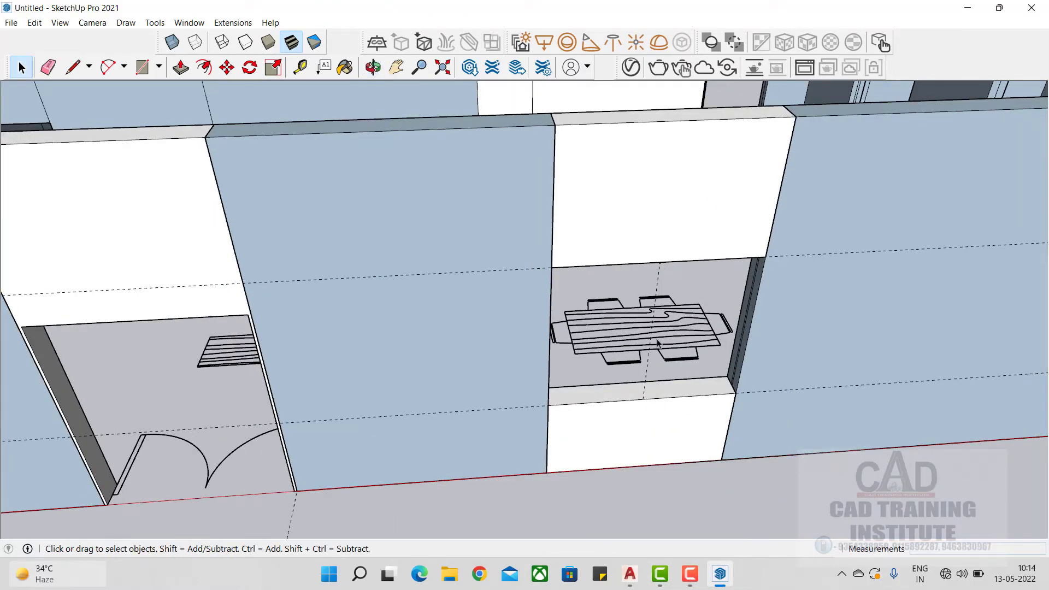
left_click(478, 273)
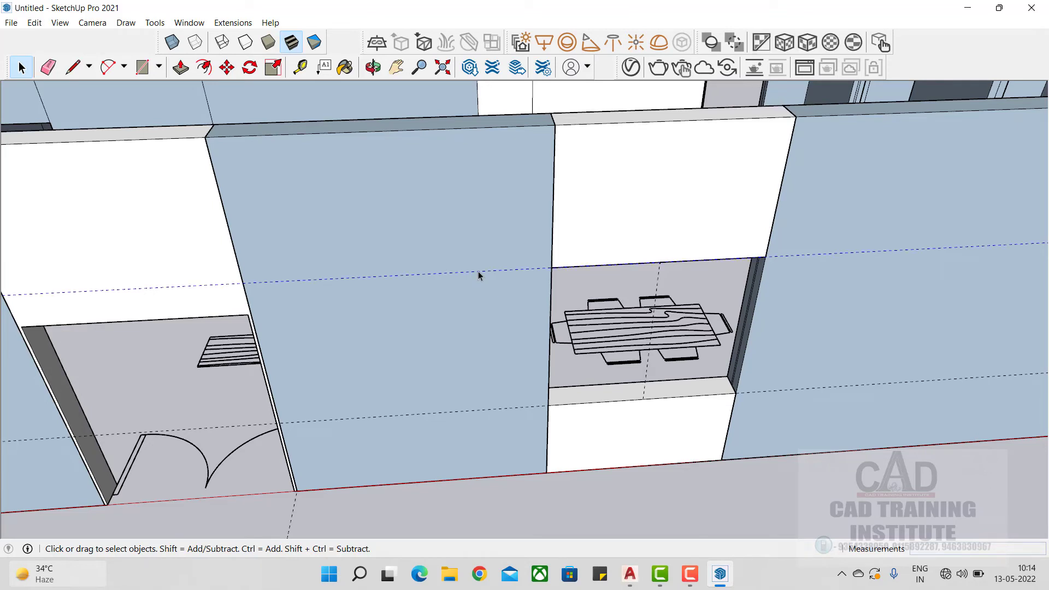
key("Delete")
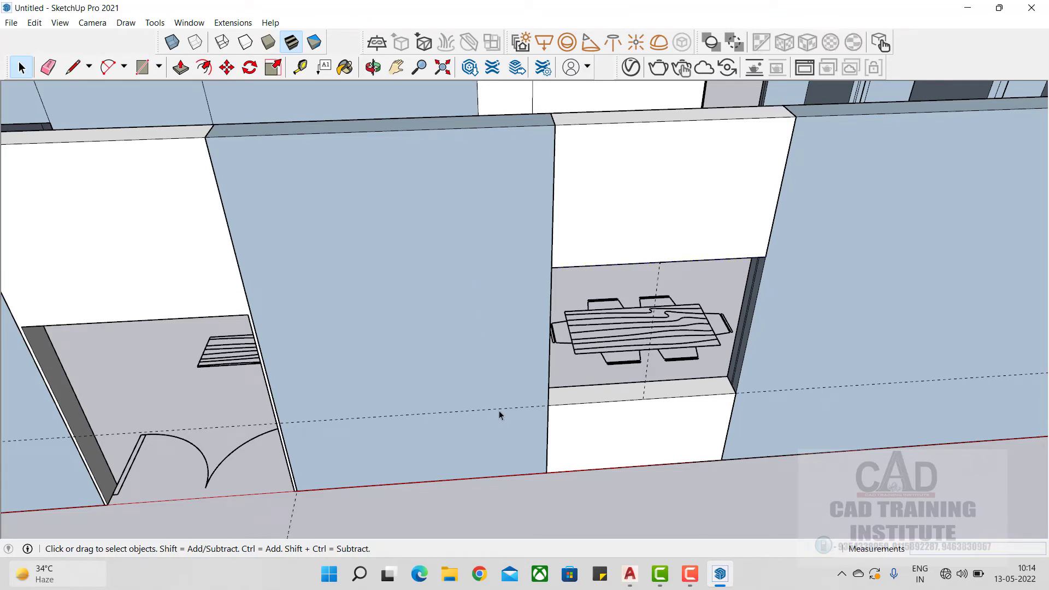
left_click(497, 407)
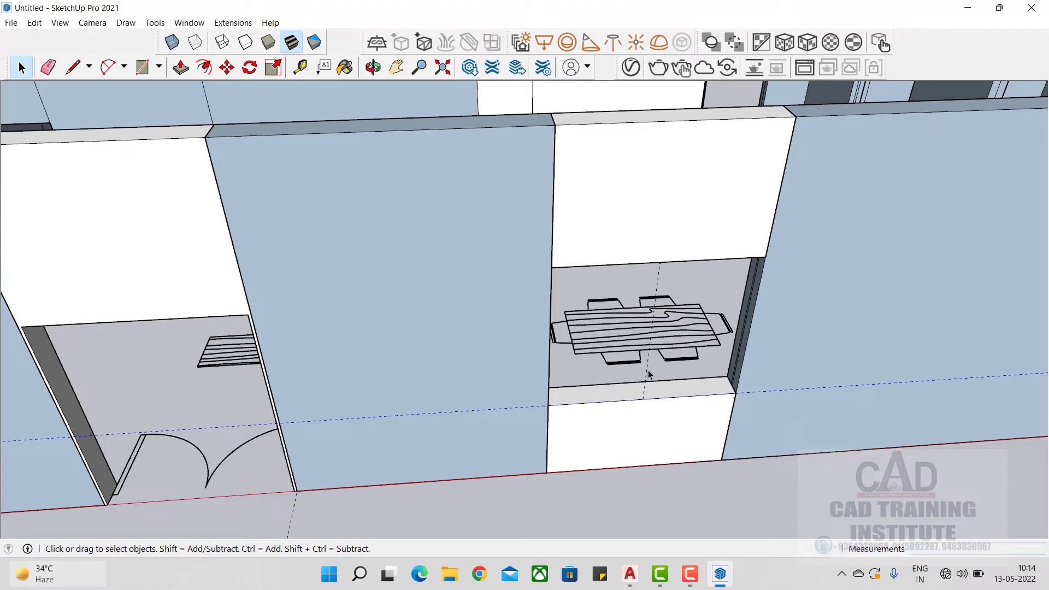
key("Delete")
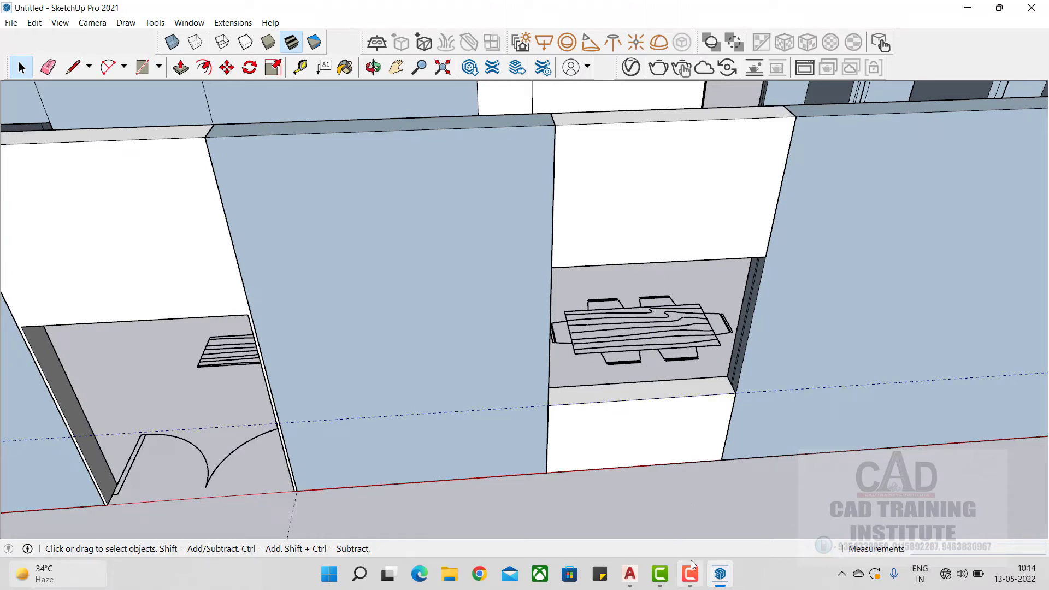
left_click(690, 573)
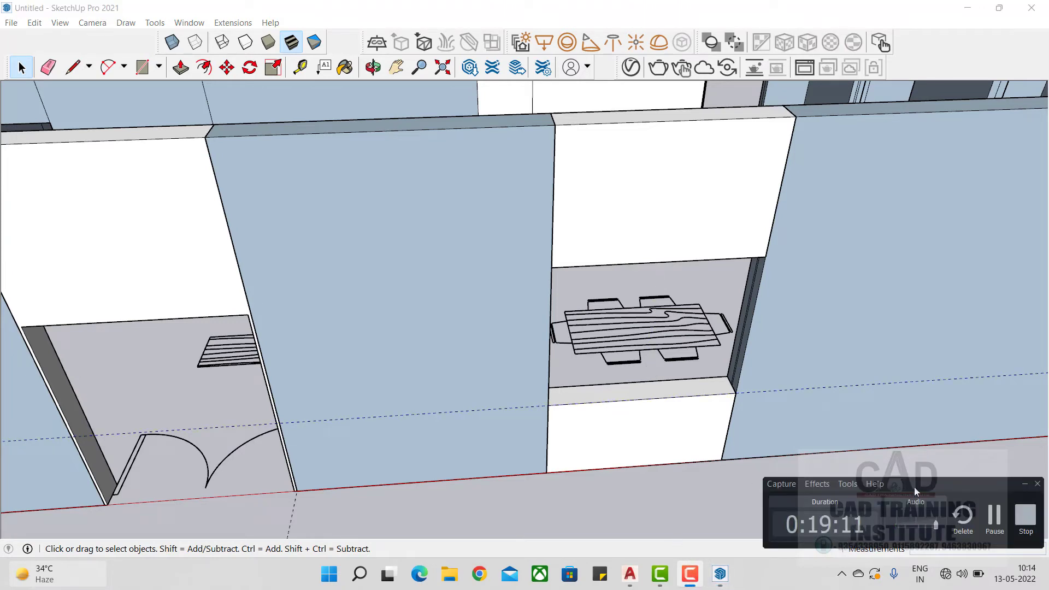
left_click(1025, 485)
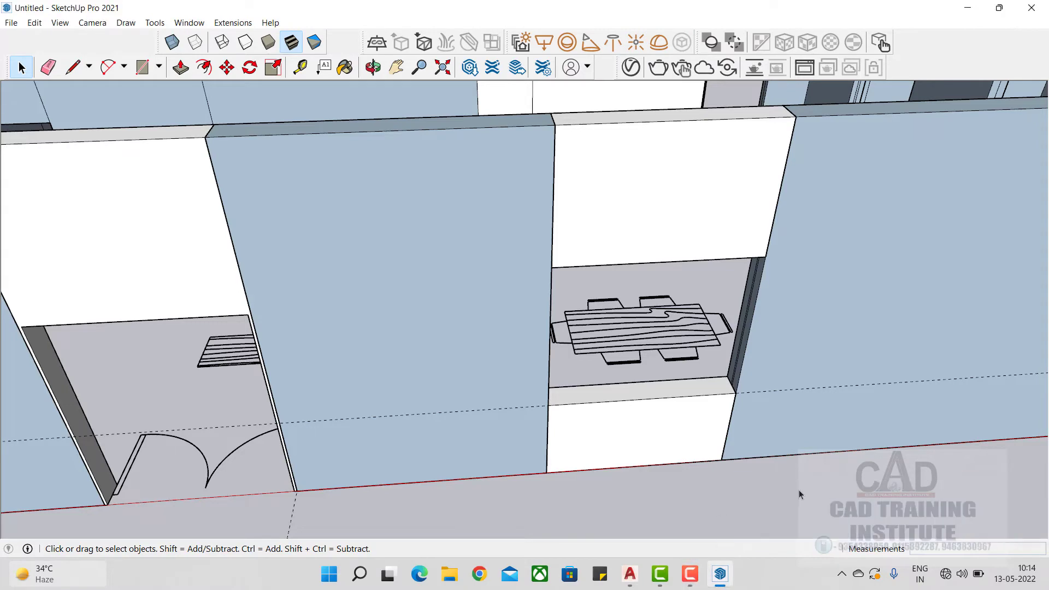
Examine the living and dining area walls and the doorway at the free end of the interior wall
scroll(752, 437, "down", 3)
middle_click_drag(734, 452, 626, 447)
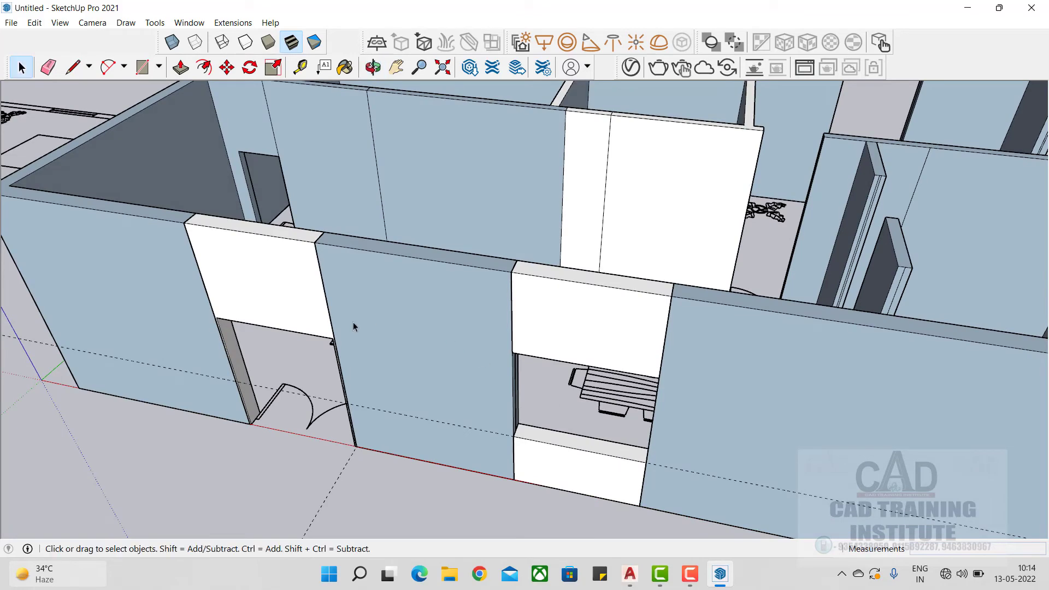
middle_click_drag(353, 326, 665, 333)
middle_click_drag(546, 369, 525, 348)
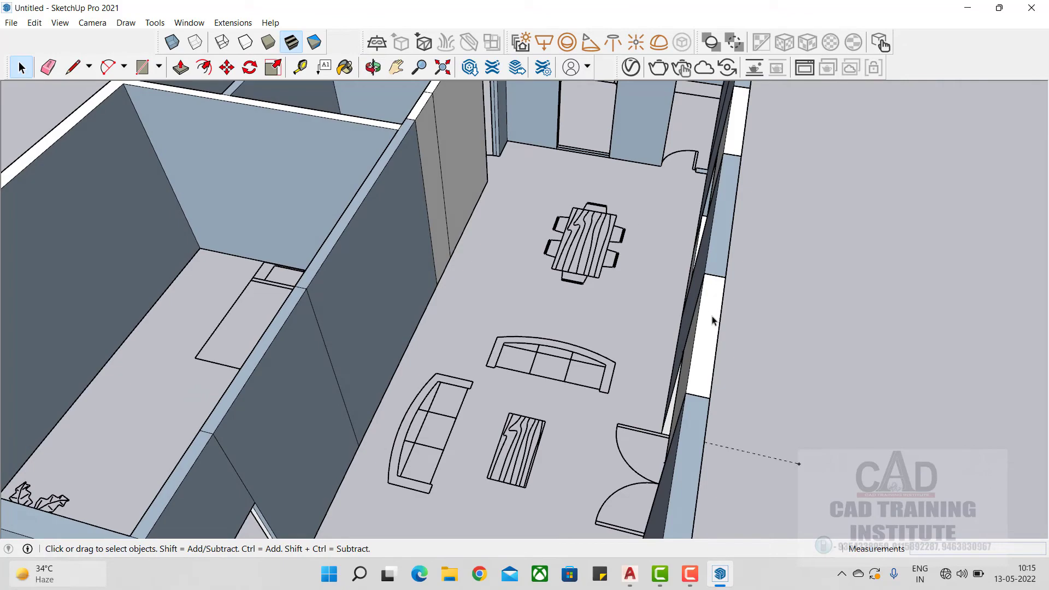
middle_click_drag(813, 324, 613, 417)
scroll(552, 241, "up", 3)
scroll(504, 383, "down", 3)
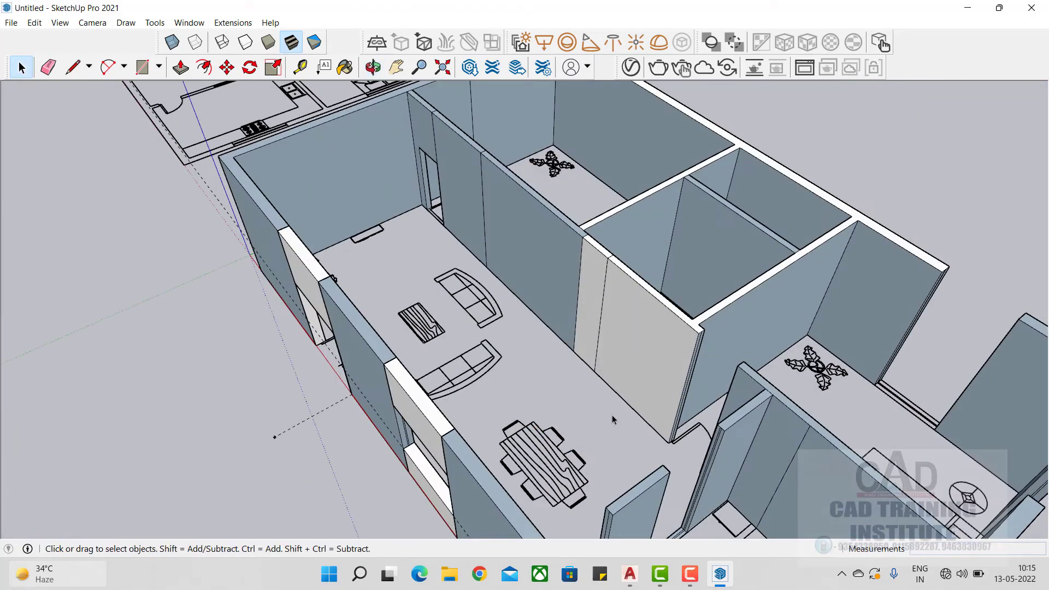
scroll(731, 407, "up", 3)
middle_click_drag(711, 405, 668, 336)
scroll(785, 397, "up", 2)
scroll(588, 444, "down", 3)
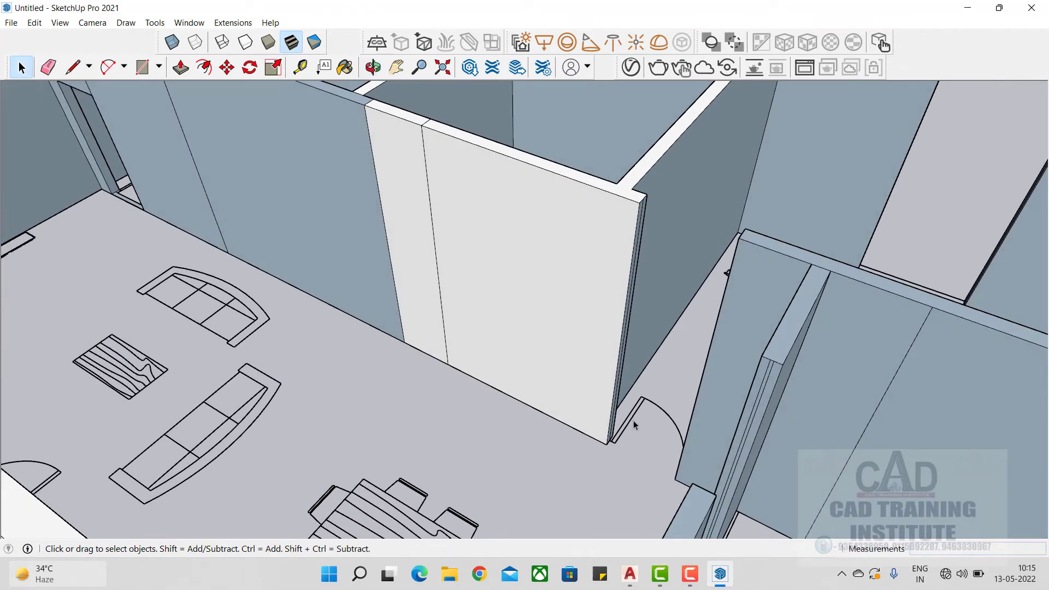
Copy the two top edges of the interior wall's free end 5' straight down along its end face
scroll(633, 421, "up", 2)
middle_click_drag(631, 422, 545, 467)
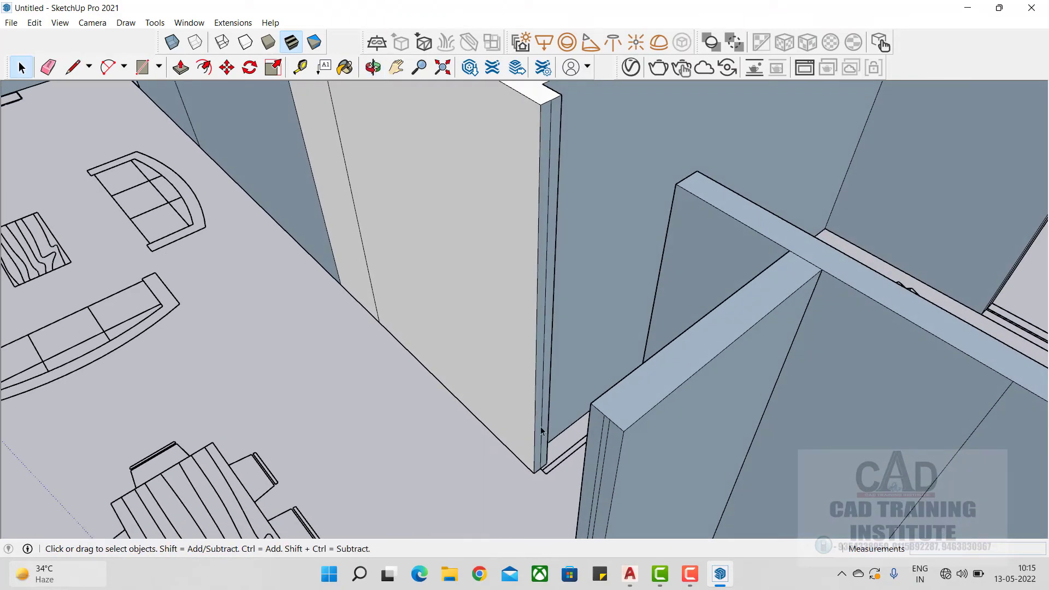
middle_click_drag(578, 313, 628, 355)
middle_click_drag(631, 238, 501, 250)
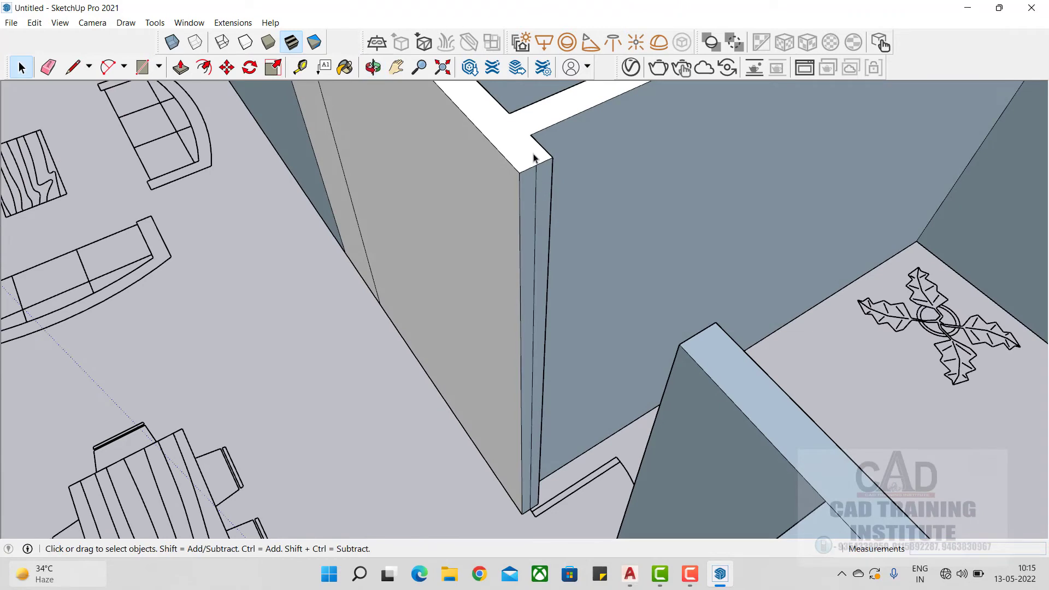
scroll(536, 159, "up", 2)
scroll(540, 174, "up", 3)
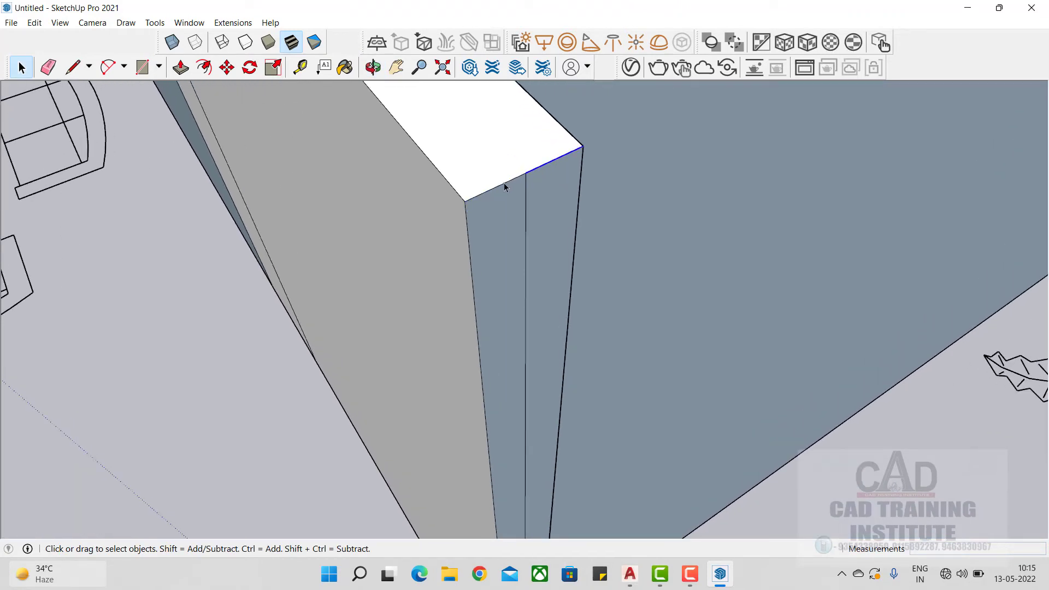
left_click(487, 190, "ctrl")
left_click(226, 67)
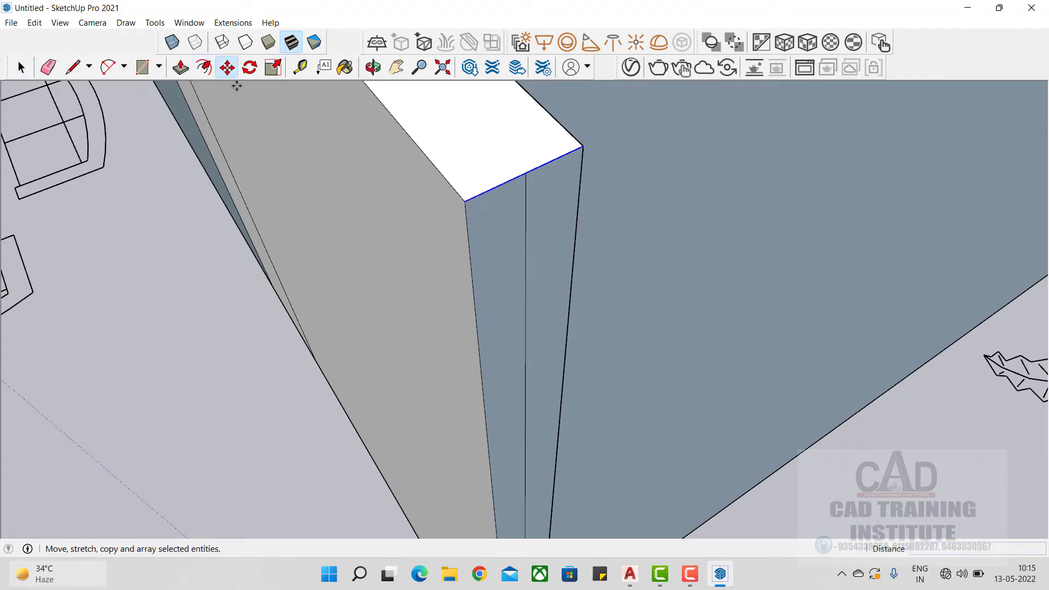
key("ctrl")
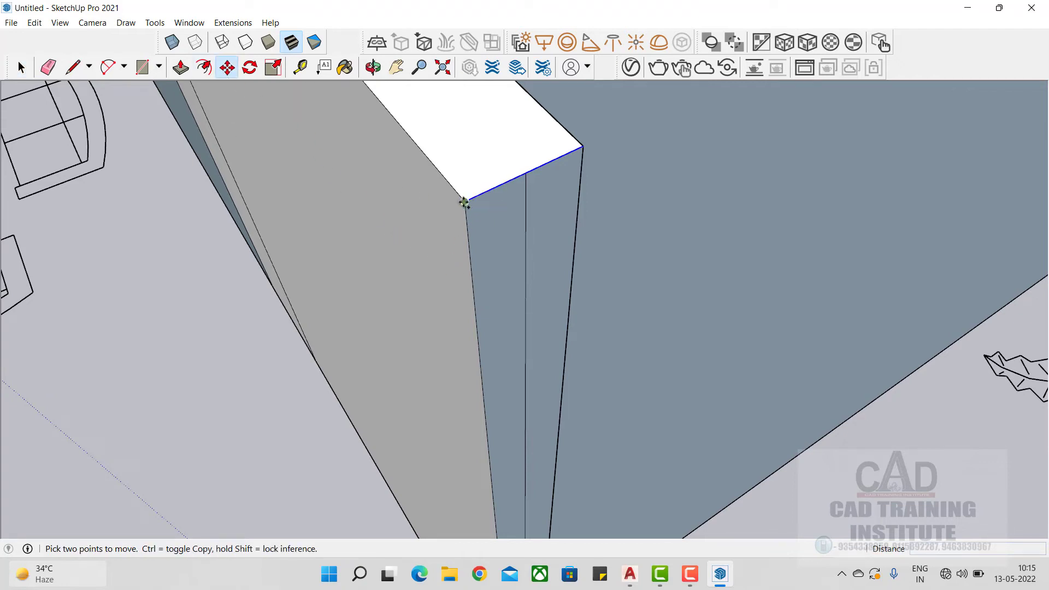
left_click(464, 201)
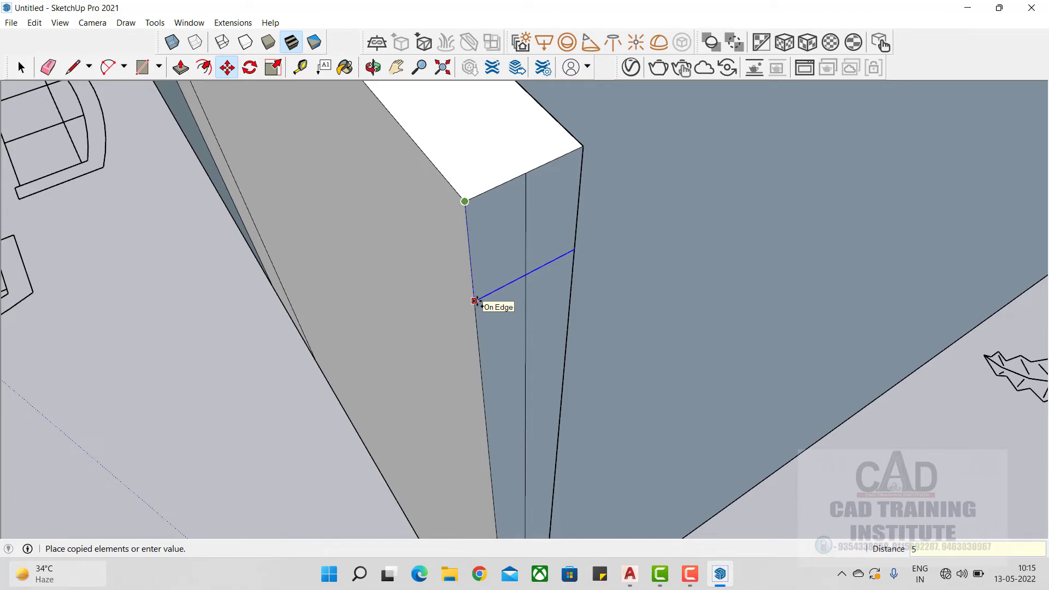
key("Return")
Draw a 5' by 6" rectangle on the wall's end face above the copied edges and erase the vertical line dividing it
middle_click_drag(485, 297, 481, 333)
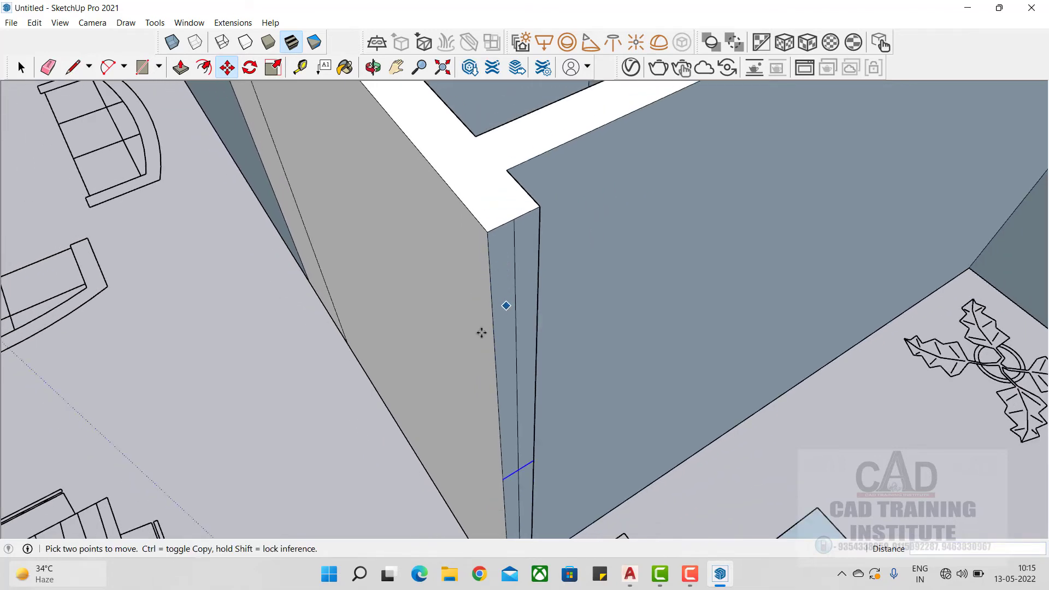
left_click(142, 67)
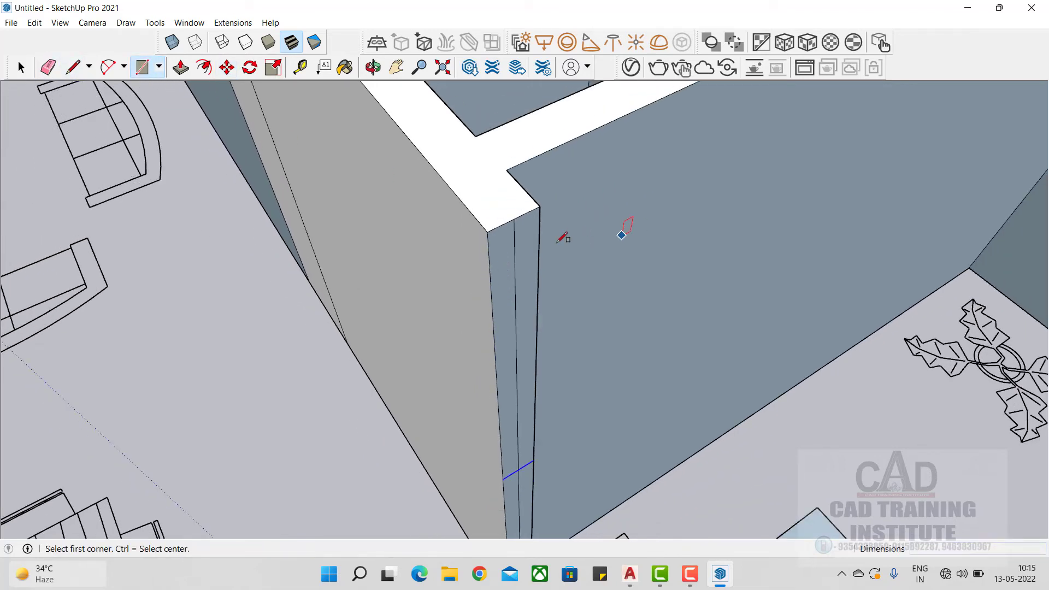
left_click(487, 231)
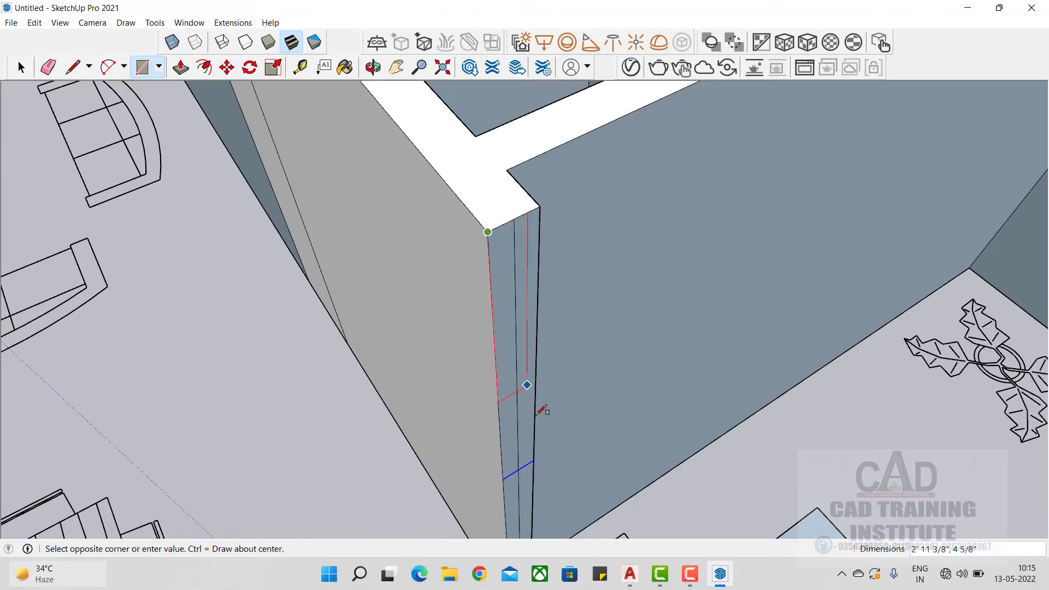
left_click(536, 457)
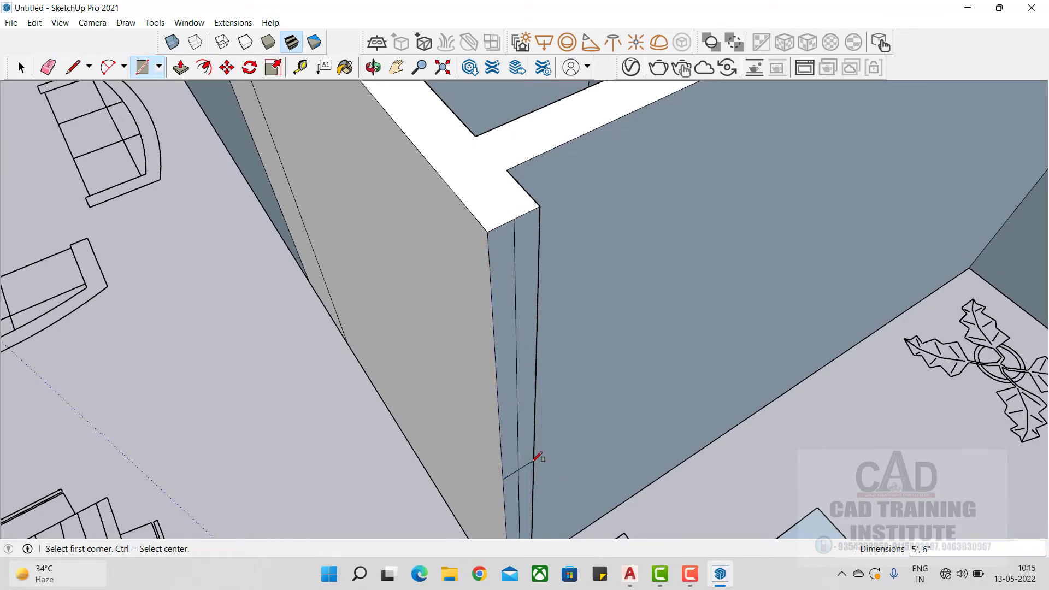
left_click(181, 66)
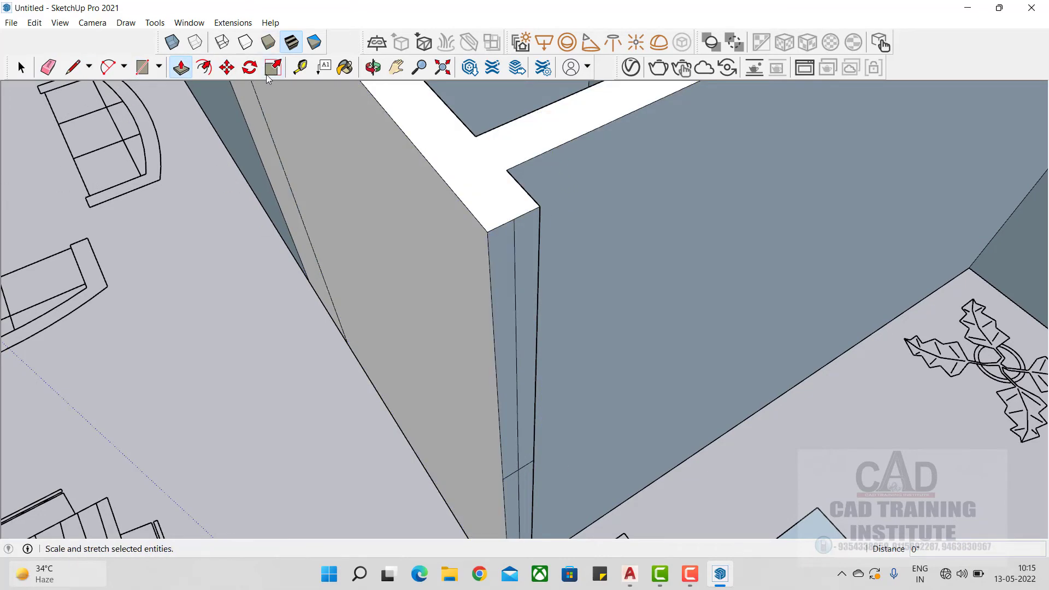
left_click(49, 66)
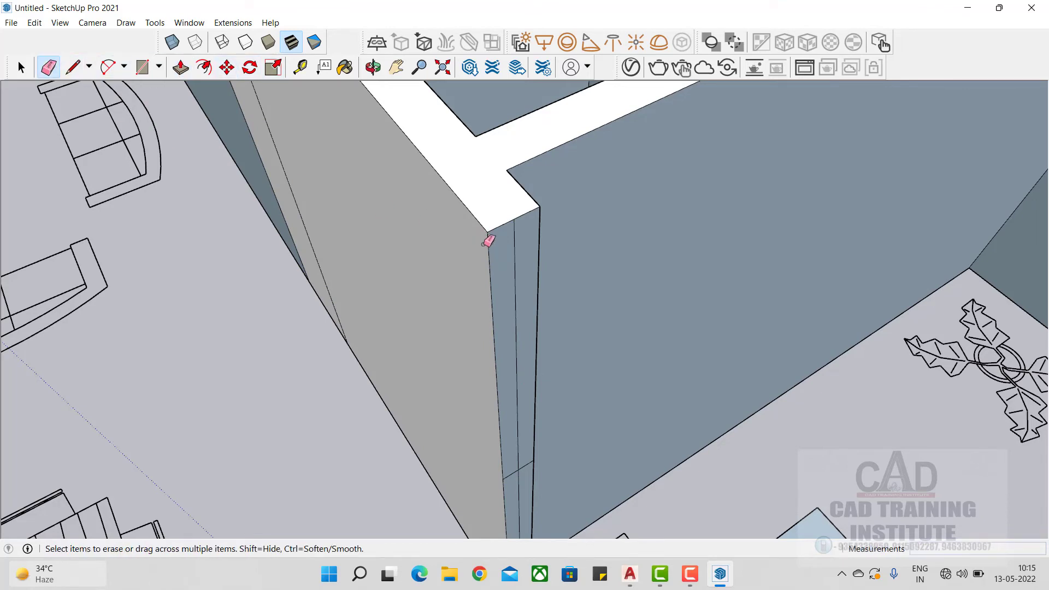
left_click(520, 251)
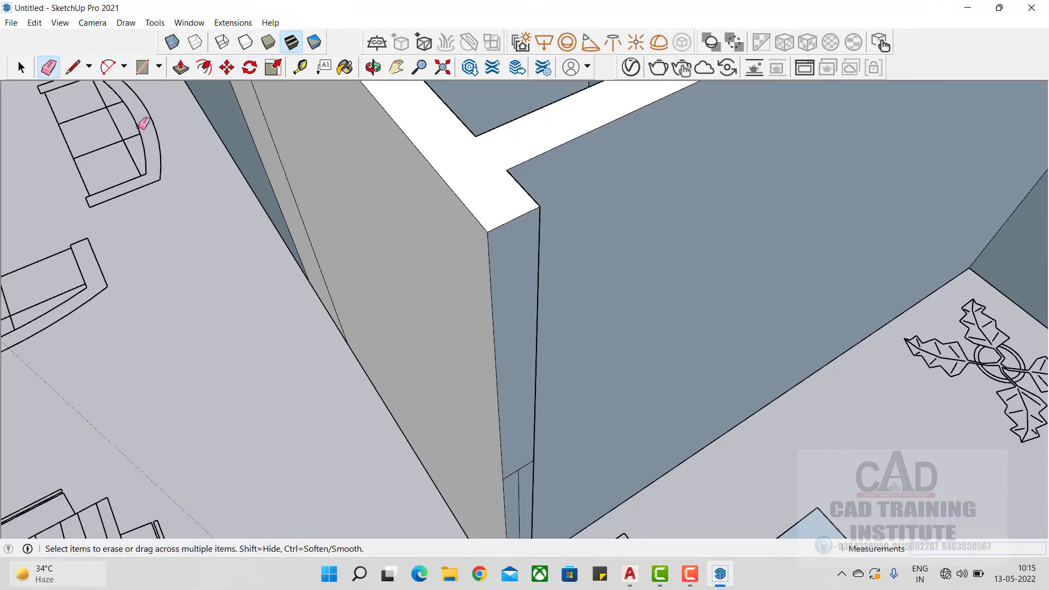
Push/Pull the upper part of the wall's end face across the doorway to the facing wall
left_click(181, 67)
scroll(565, 297, "down", 3)
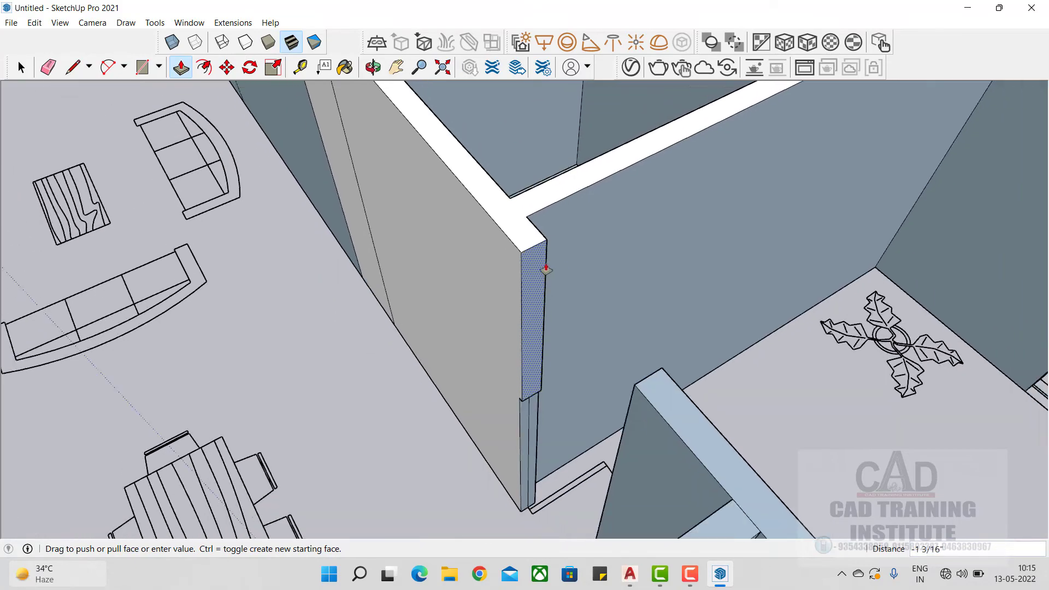
left_click(634, 382)
middle_click_drag(514, 447, 513, 330)
scroll(306, 330, "down", 3)
middle_click_drag(307, 330, 598, 345)
scroll(353, 384, "down", 3)
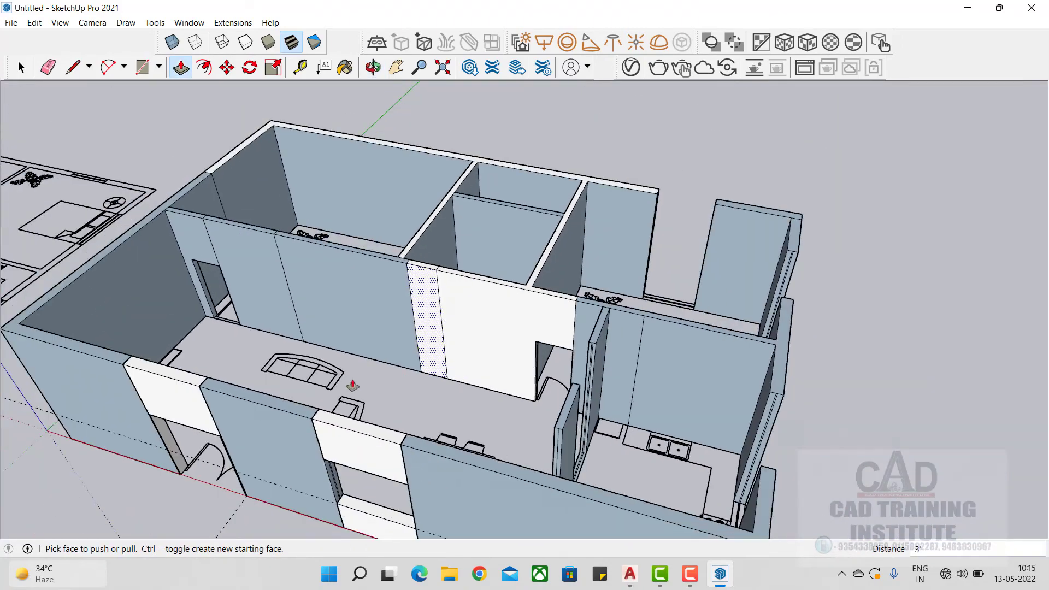
Try to draw a 51' 8" by 32' 8" floor rectangle across the underside of the house walls
middle_click_drag(353, 384, 664, 318)
scroll(669, 349, "down", 3)
middle_click_drag(621, 366, 219, 295)
left_click(21, 67)
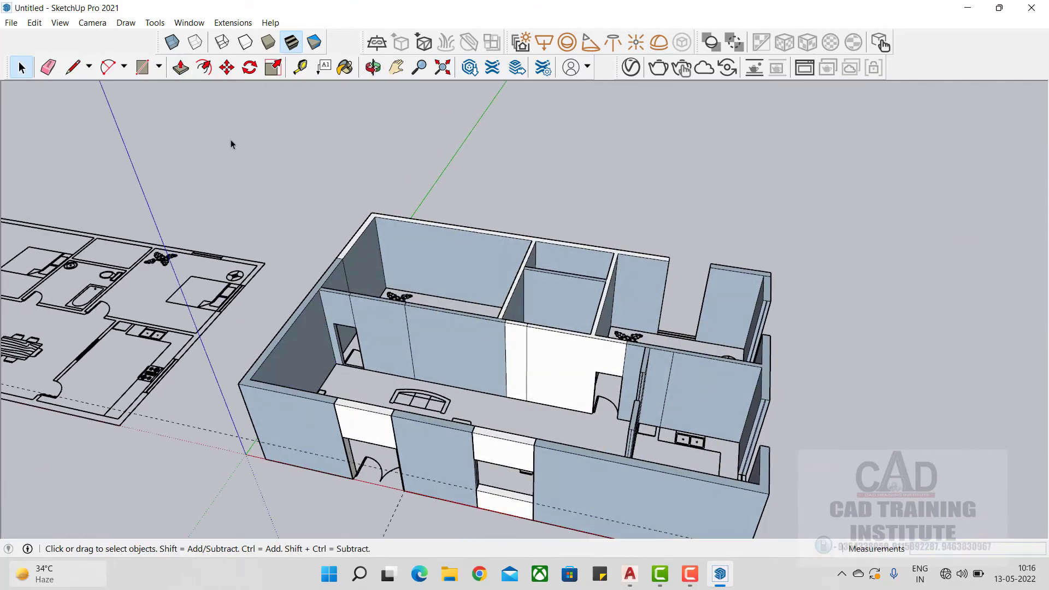
left_click(143, 67)
middle_click_drag(328, 245, 297, 205)
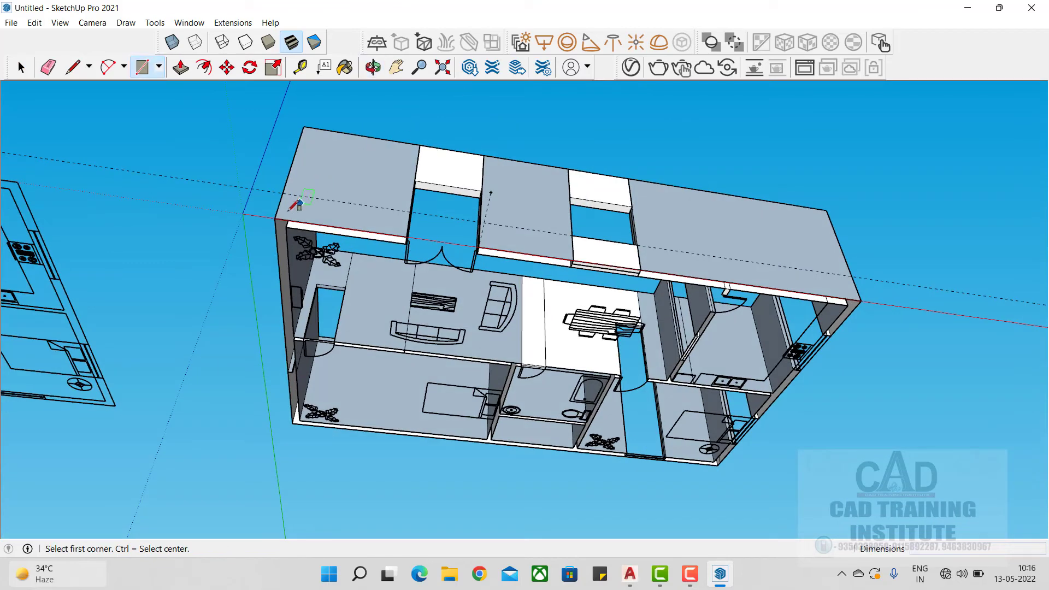
left_click(274, 218)
scroll(705, 453, "up", 3)
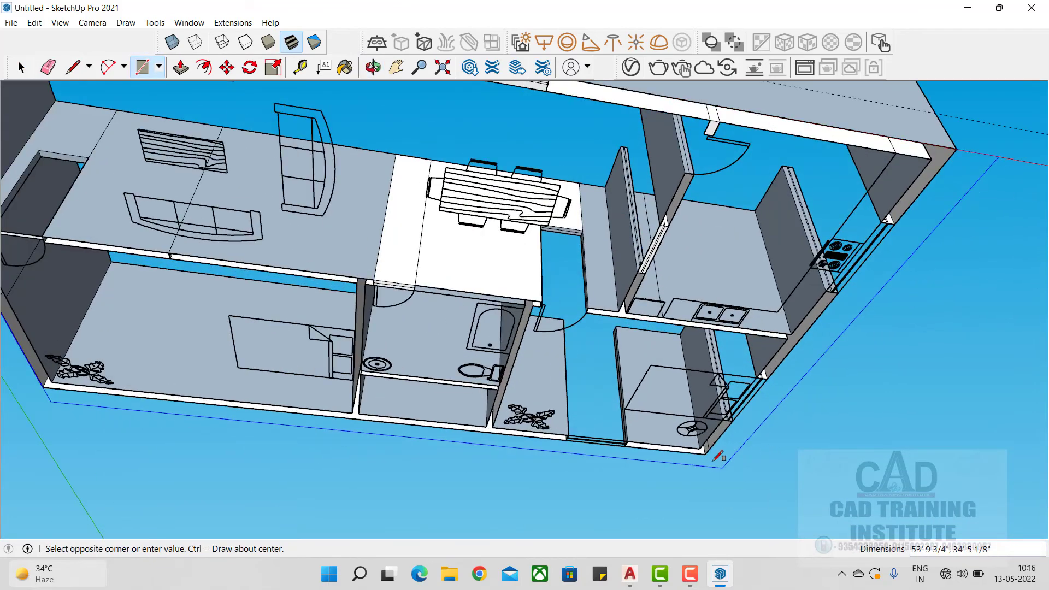
left_click(705, 453)
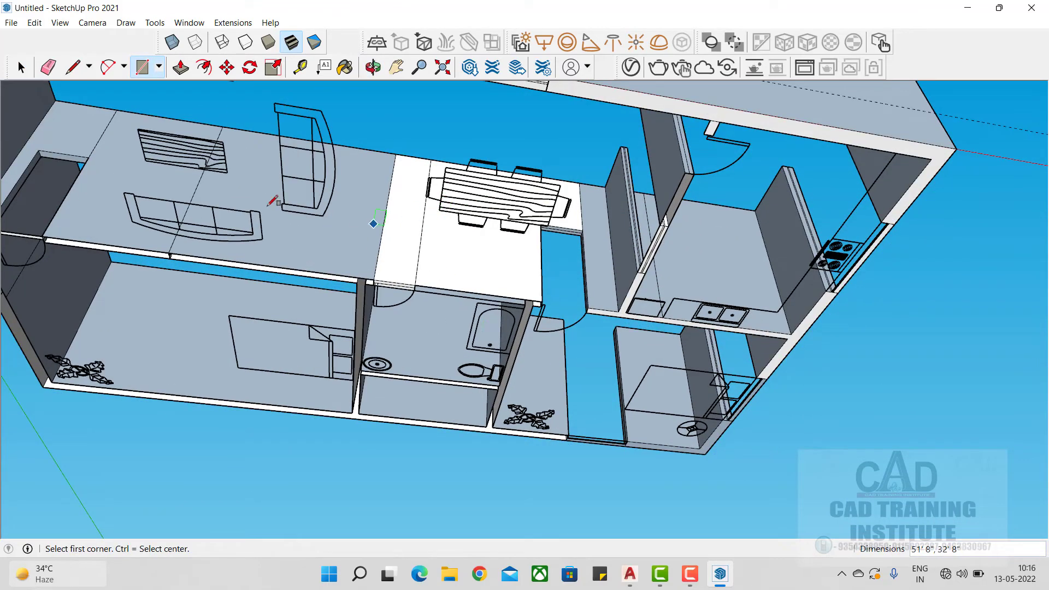
middle_click_drag(451, 246, 187, 432)
key("r")
middle_click_drag(543, 199, 589, 301)
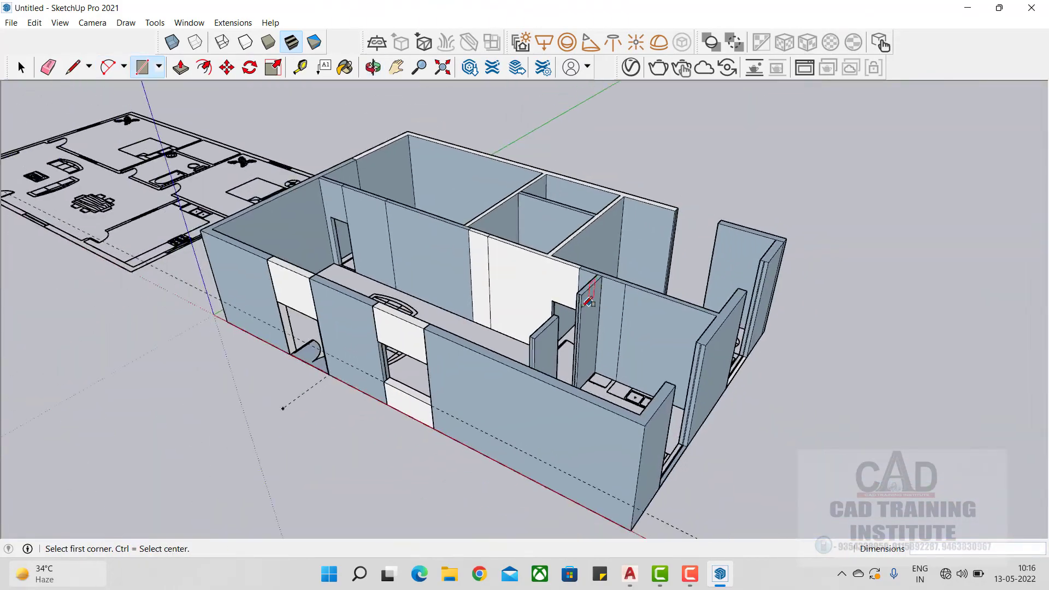
Make a new empty group and draw a 51' 8" by 32' 8" floor rectangle in it between opposite outer corners of the house's underside
left_click(21, 68)
right_click(620, 113)
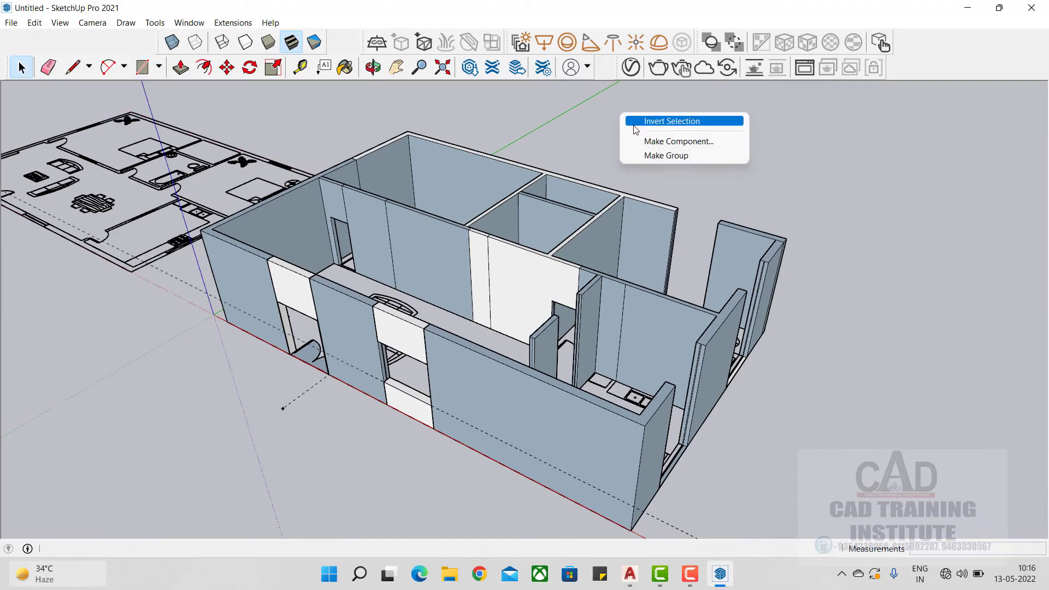
left_click(671, 157)
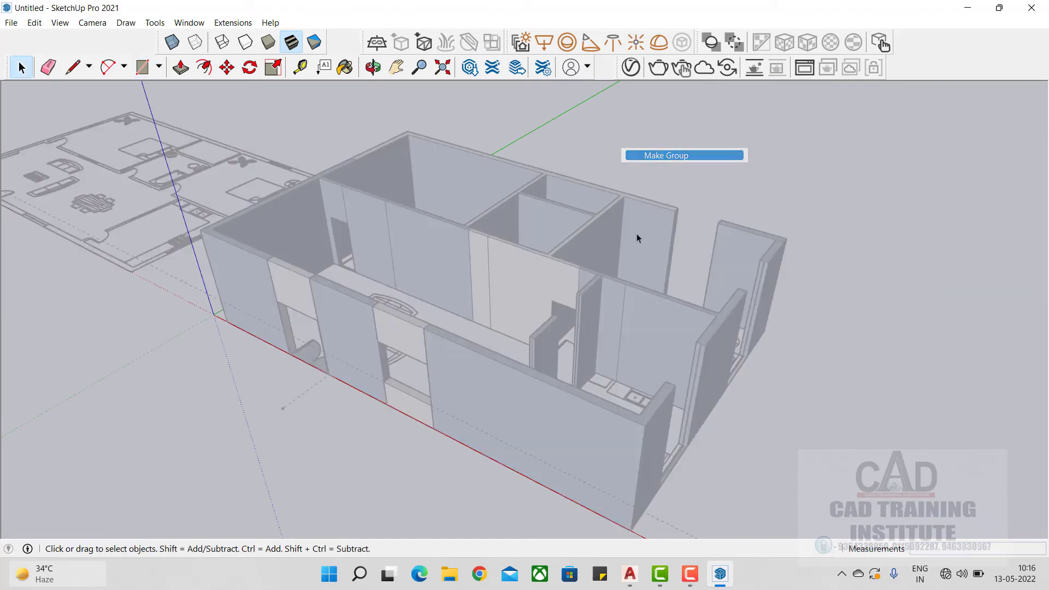
left_click(152, 71)
middle_click_drag(257, 404, 195, 238)
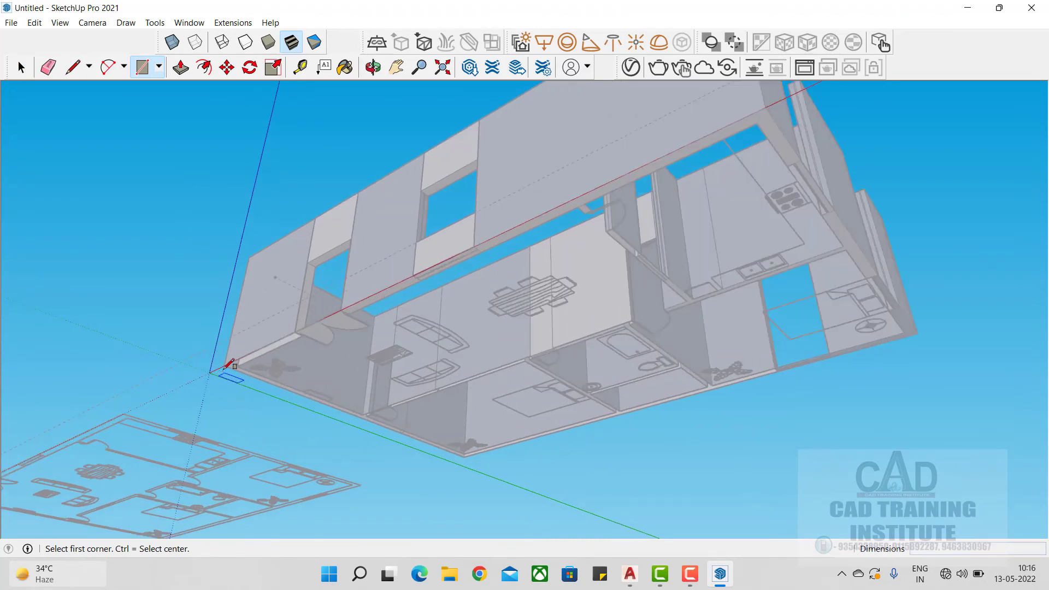
left_click(224, 363)
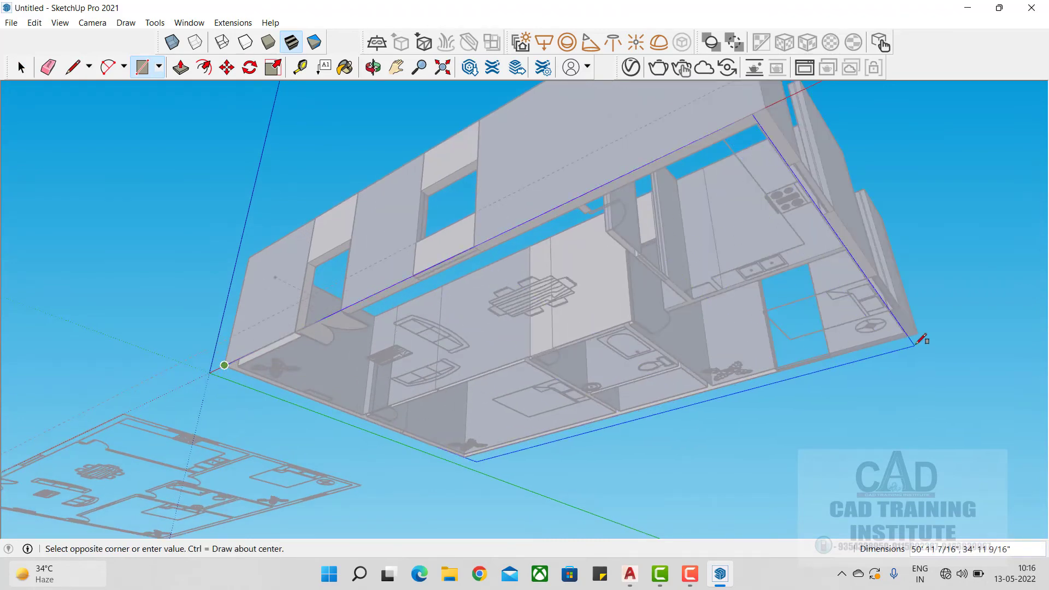
left_click(908, 334)
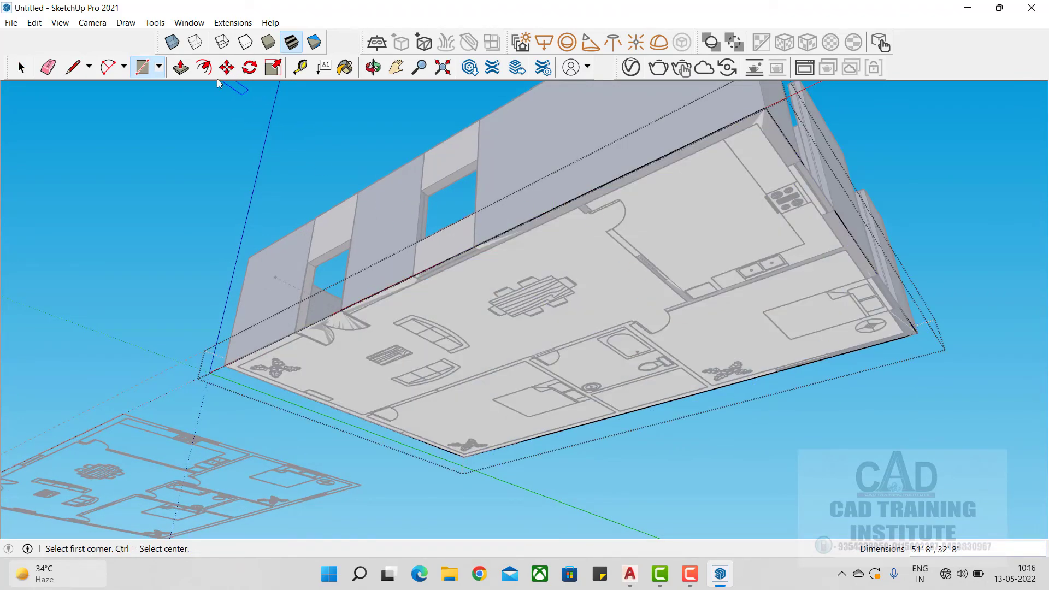
Pull the floor rectangle 6" downward into a slab and leave the floor group
left_click(180, 67)
left_click(567, 274)
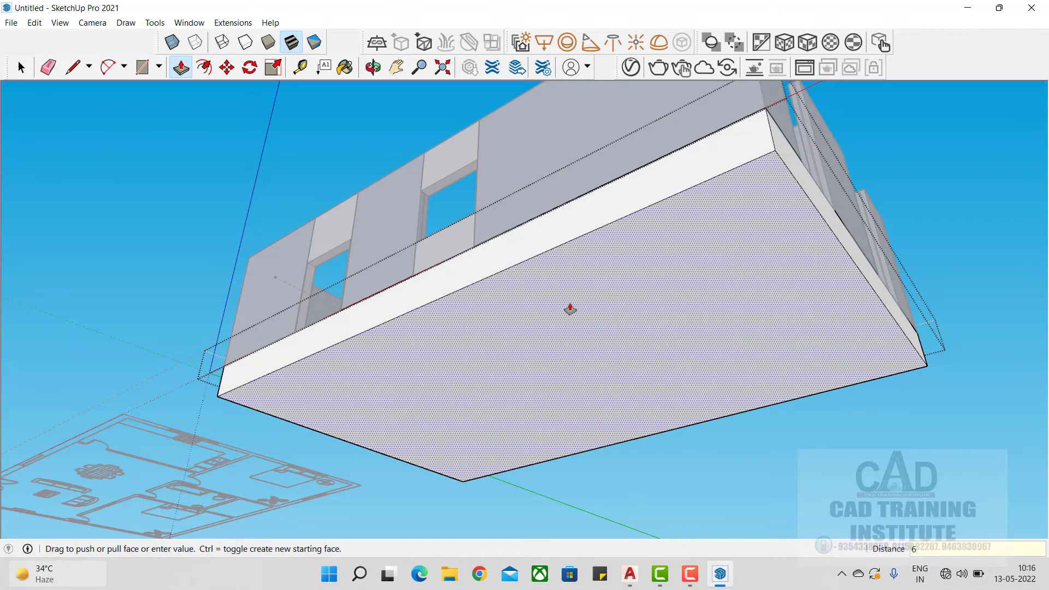
key("Return")
middle_click_drag(723, 225, 767, 473)
middle_click_drag(792, 302, 513, 375)
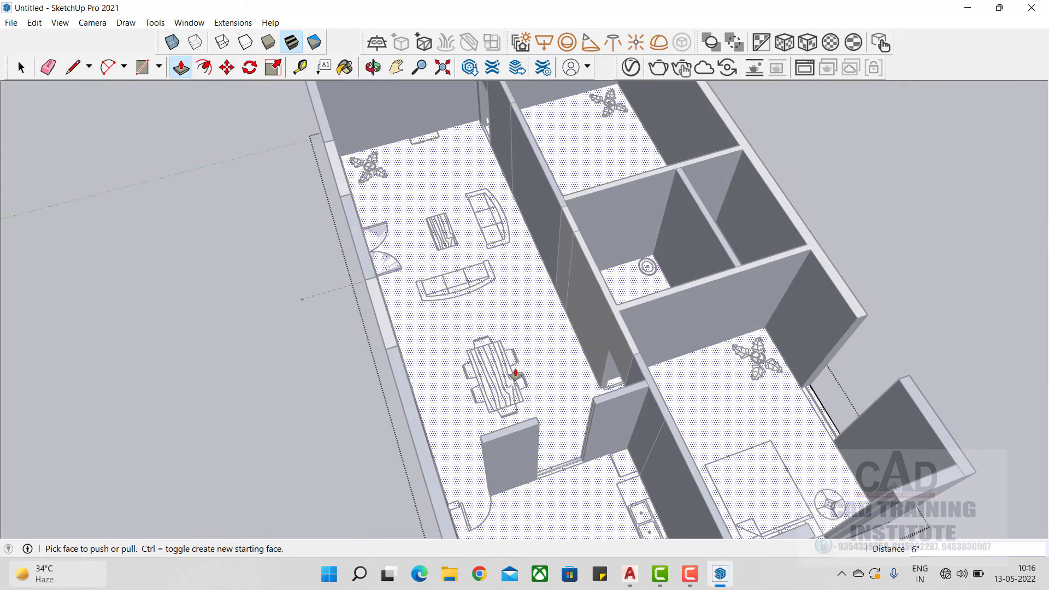
left_click(19, 78)
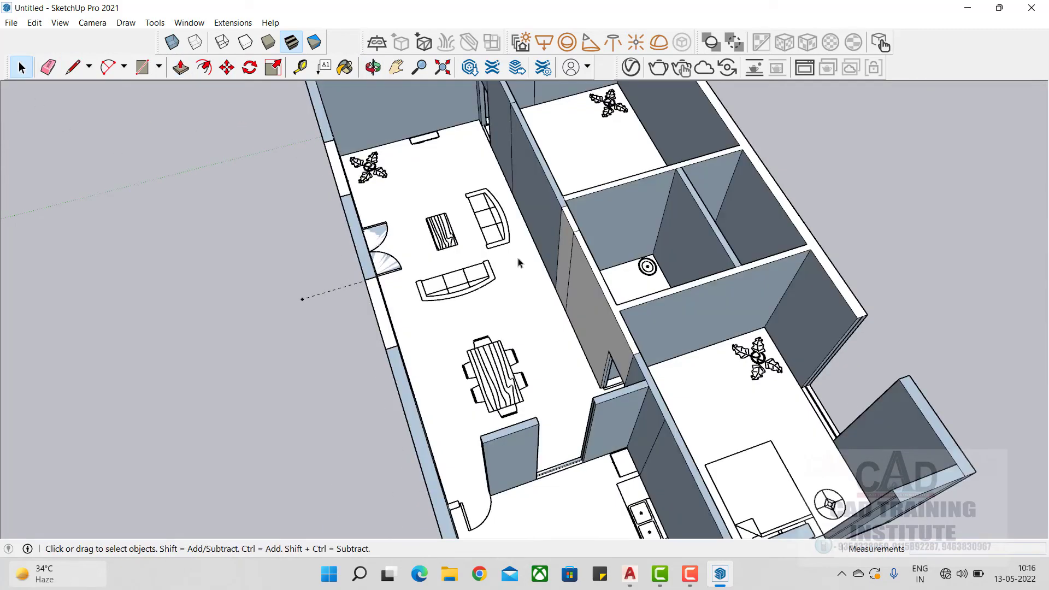
Move the floor slab up 6" from its lower outer corner to the base corner of the house walls
middle_click_drag(501, 351, 525, 156)
scroll(481, 379, "up", 3)
left_click(480, 376)
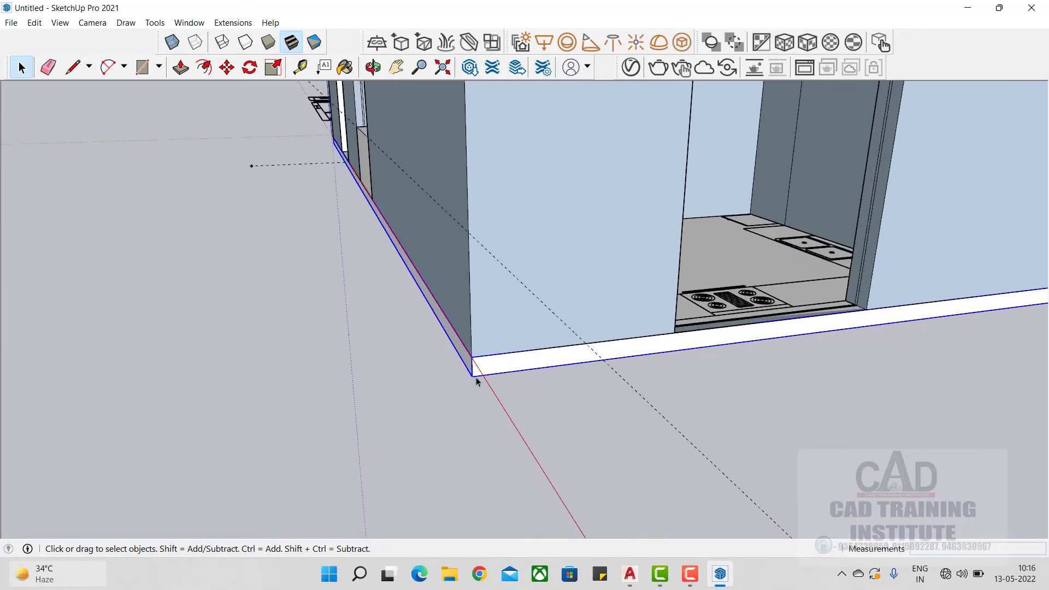
scroll(480, 377, "up", 3)
left_click(226, 67)
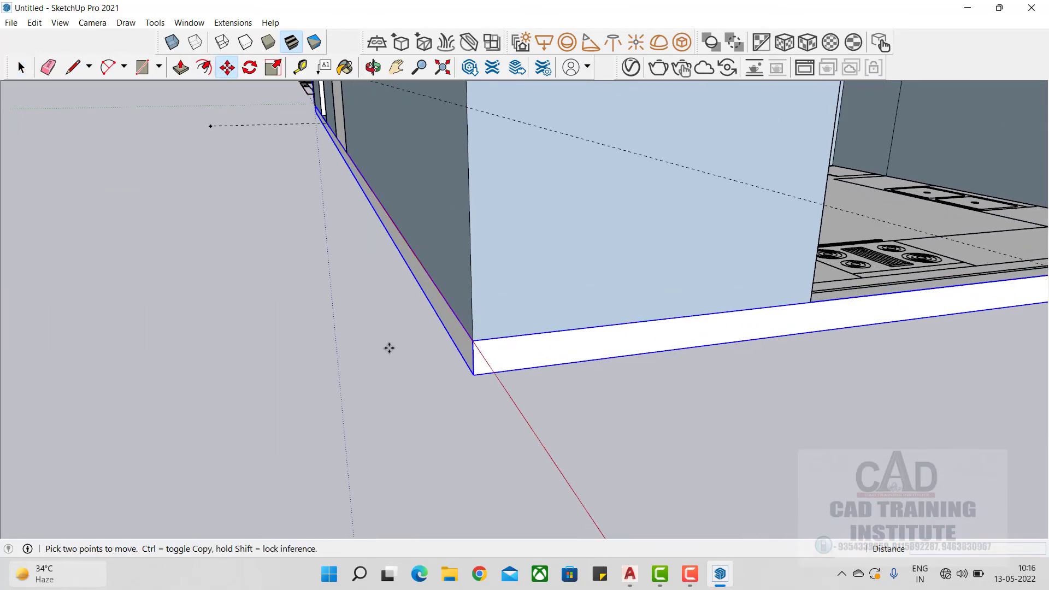
left_click(469, 374)
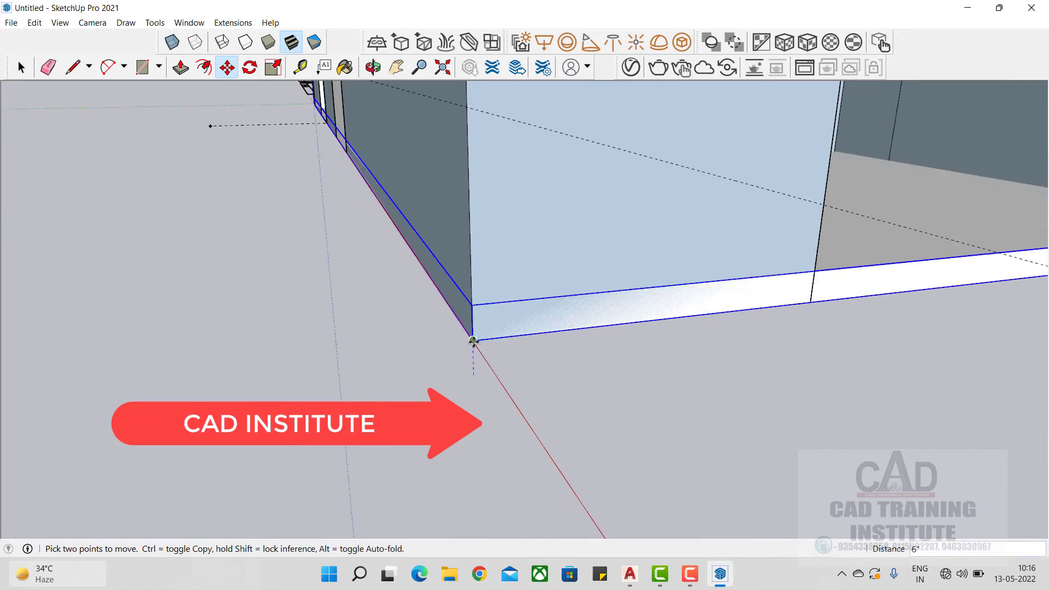
Move the floor slab back down 6" from its upper corner to below the walls and deselect it
middle_click_drag(464, 364, 614, 302)
scroll(656, 257, "up", 2)
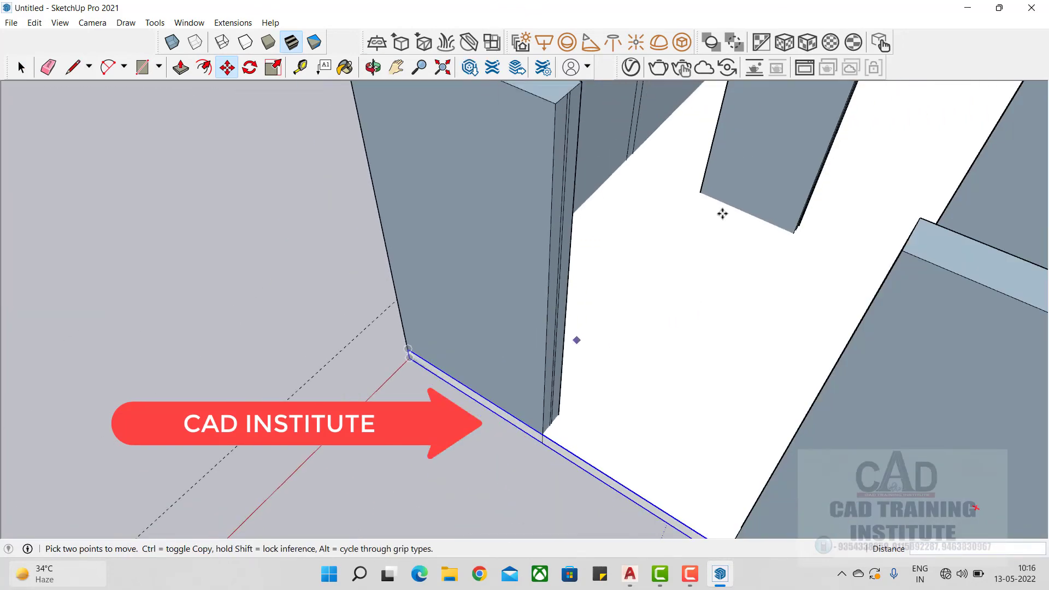
middle_click_drag(476, 320, 556, 348)
scroll(546, 341, "up", 3)
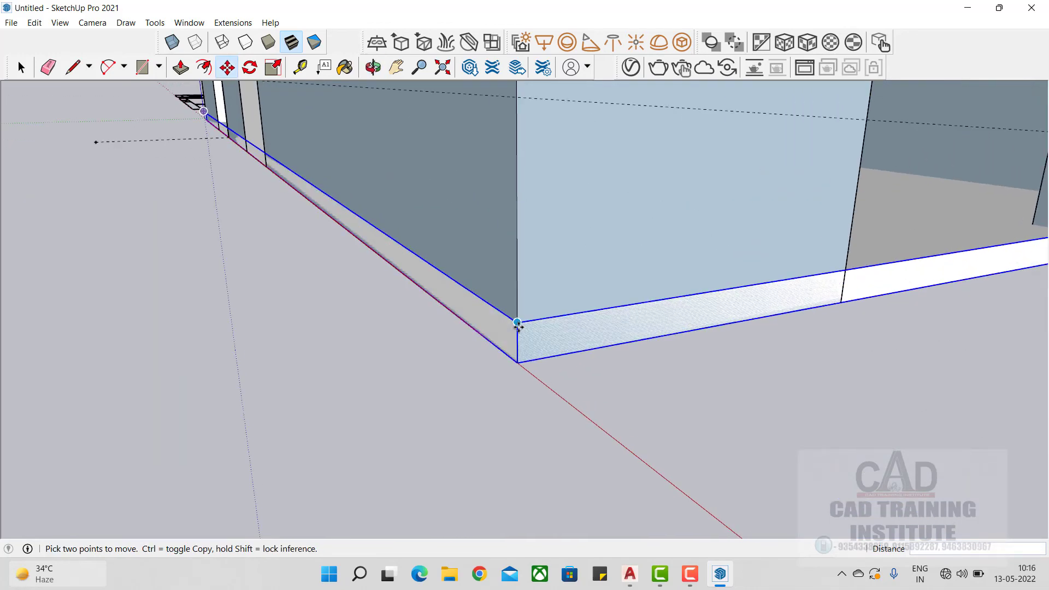
left_click(517, 322)
type("6")
key("Return")
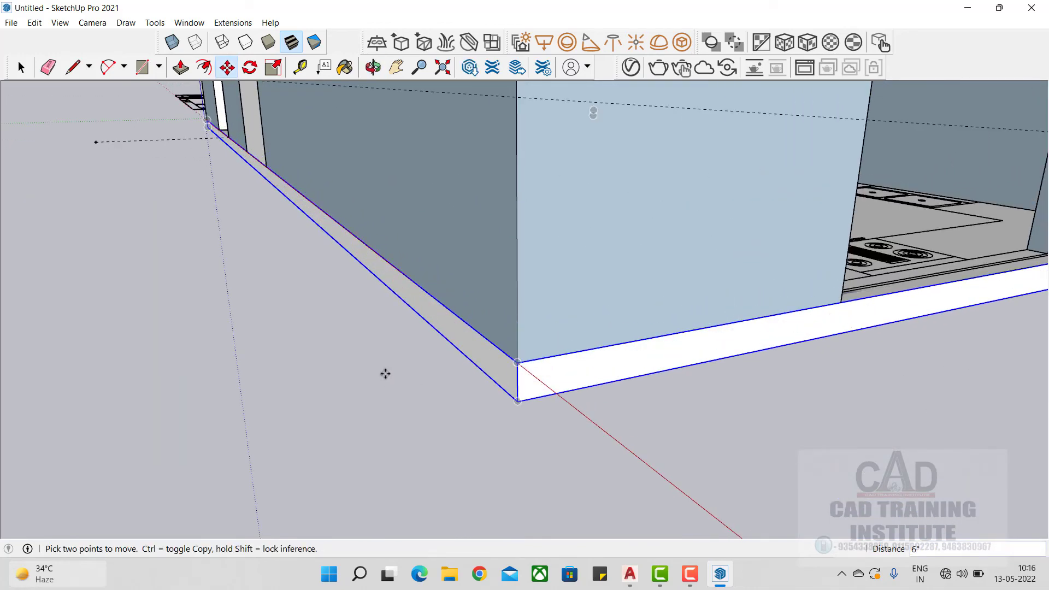
left_click(22, 68)
left_click(163, 206)
Inspect the house on its floor slab and the window opening in the living area's long outer wall
middle_click_drag(163, 206, 637, 414)
middle_click_drag(773, 386, 861, 517)
scroll(745, 402, "down", 3)
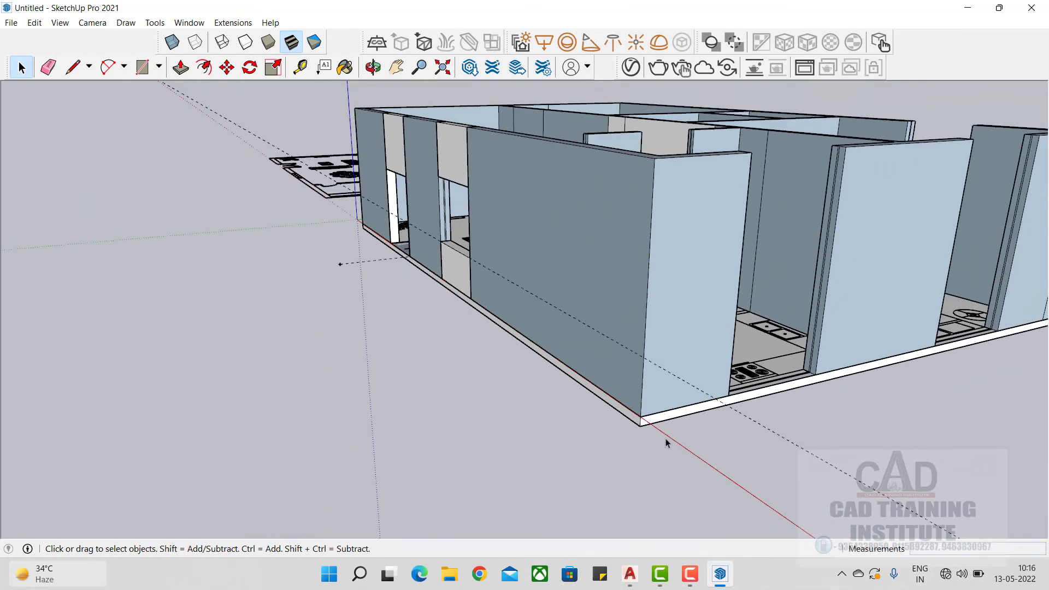
middle_click_drag(663, 440, 594, 288)
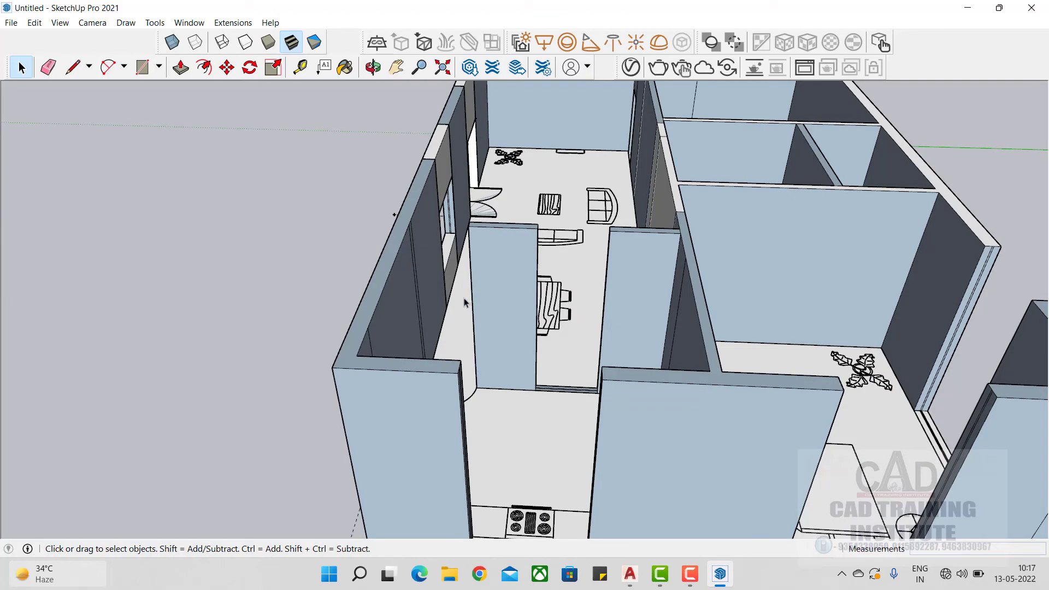
scroll(463, 297, "down", 4)
scroll(513, 308, "up", 4)
middle_click_drag(471, 393, 397, 280)
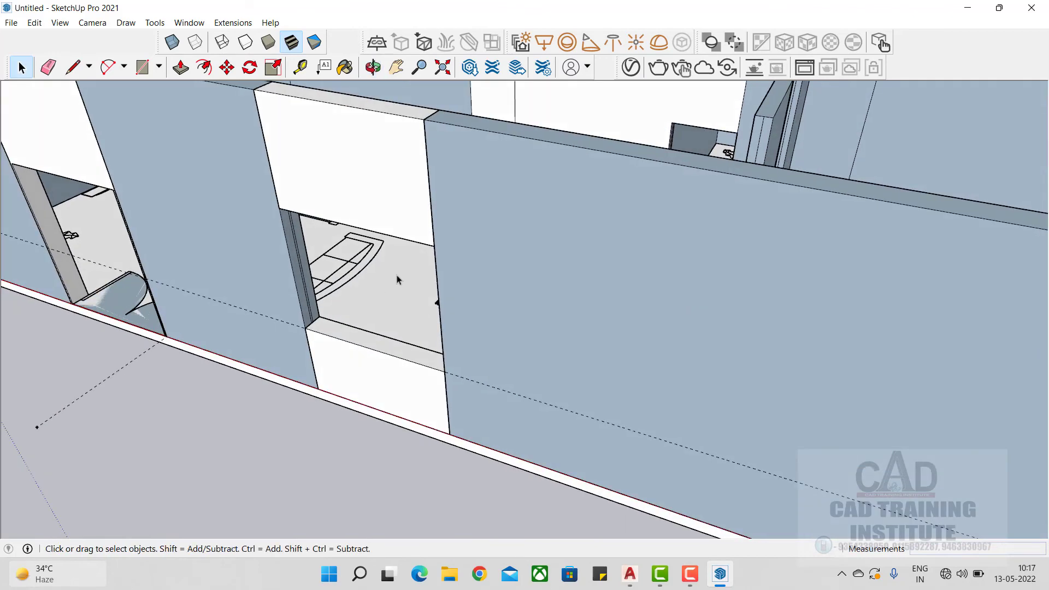
scroll(335, 261, "up", 5)
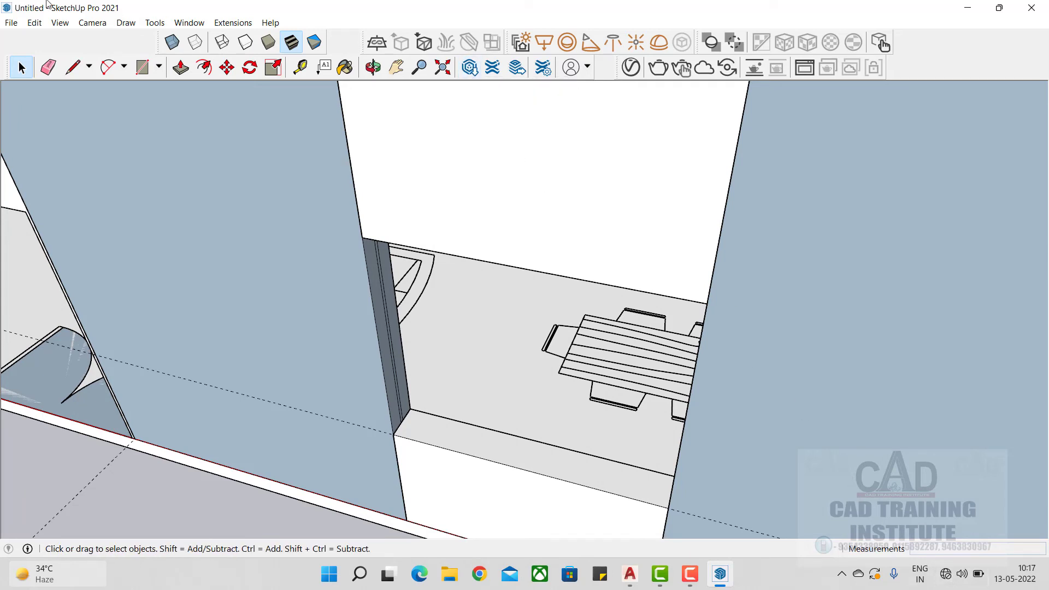
Start importing a SketchUp file (*.skp) and open the SKETCHUP TEMPLATES folder on the OFFICE (O:) drive
left_click(11, 23)
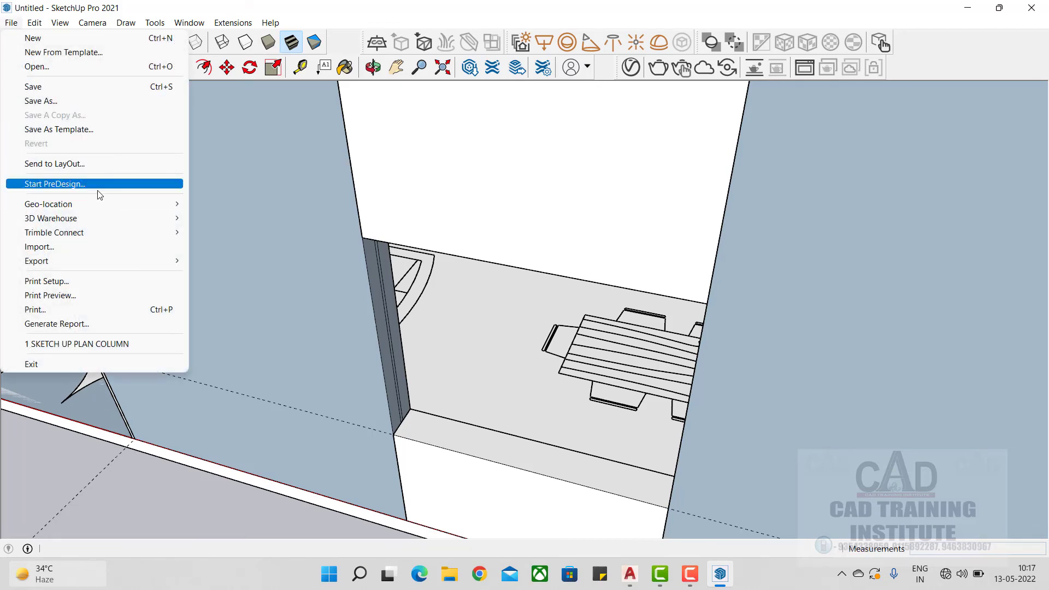
left_click(59, 247)
left_click(743, 397)
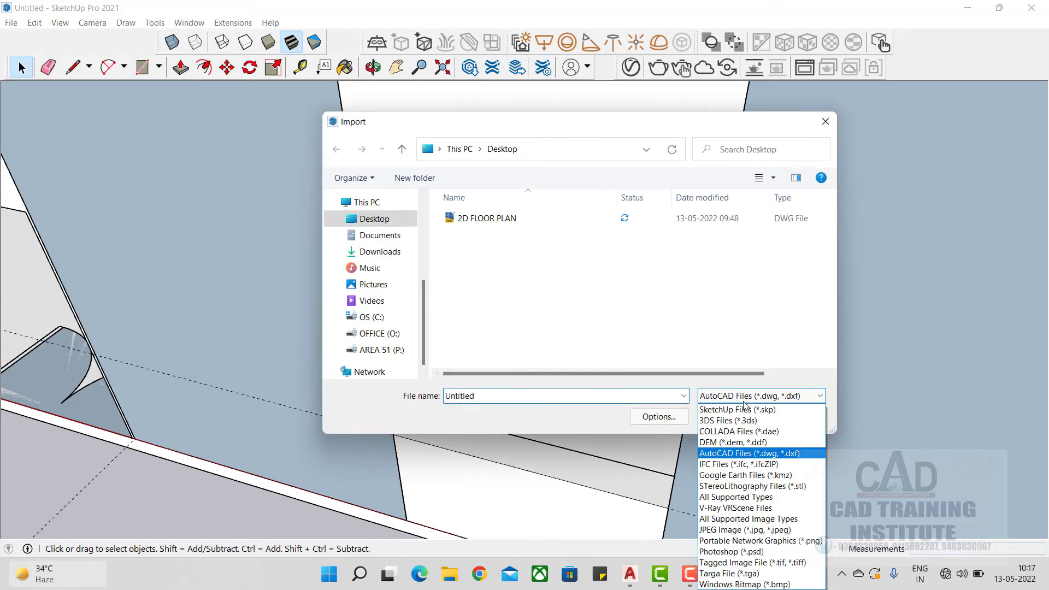
left_click(732, 410)
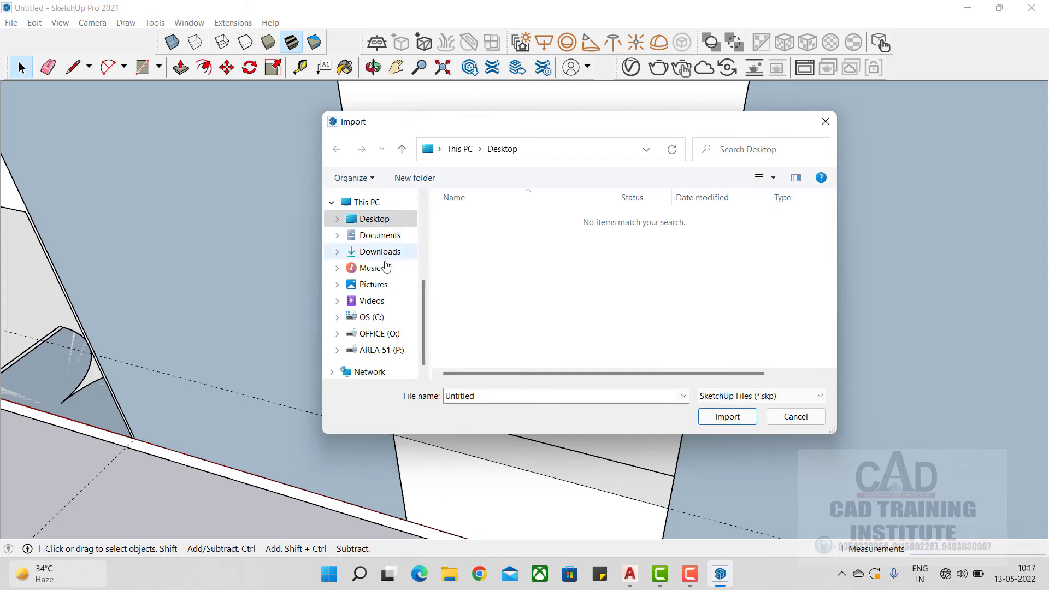
left_click(381, 333)
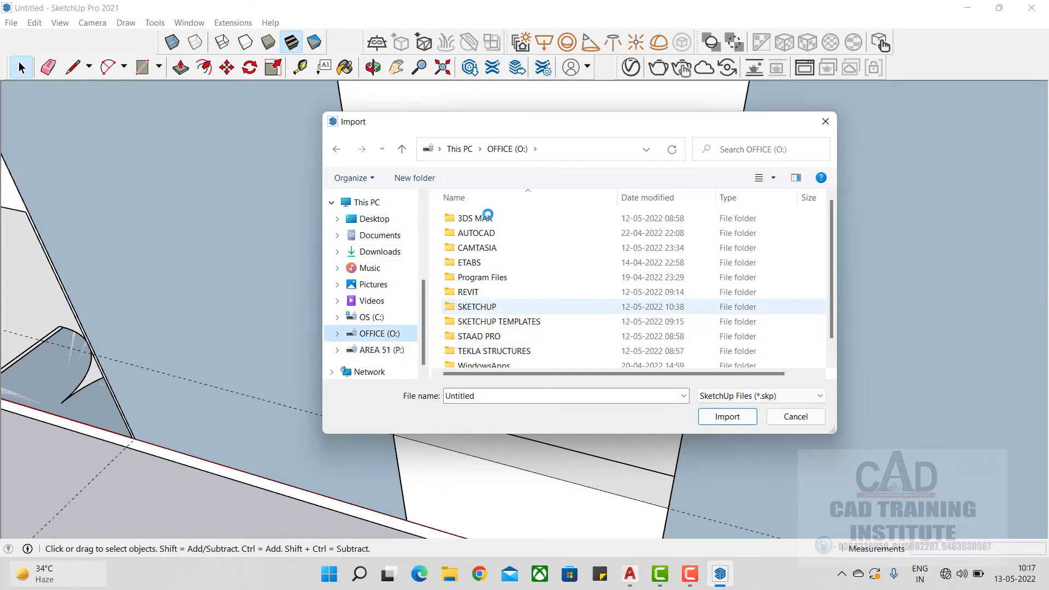
double_click(511, 323)
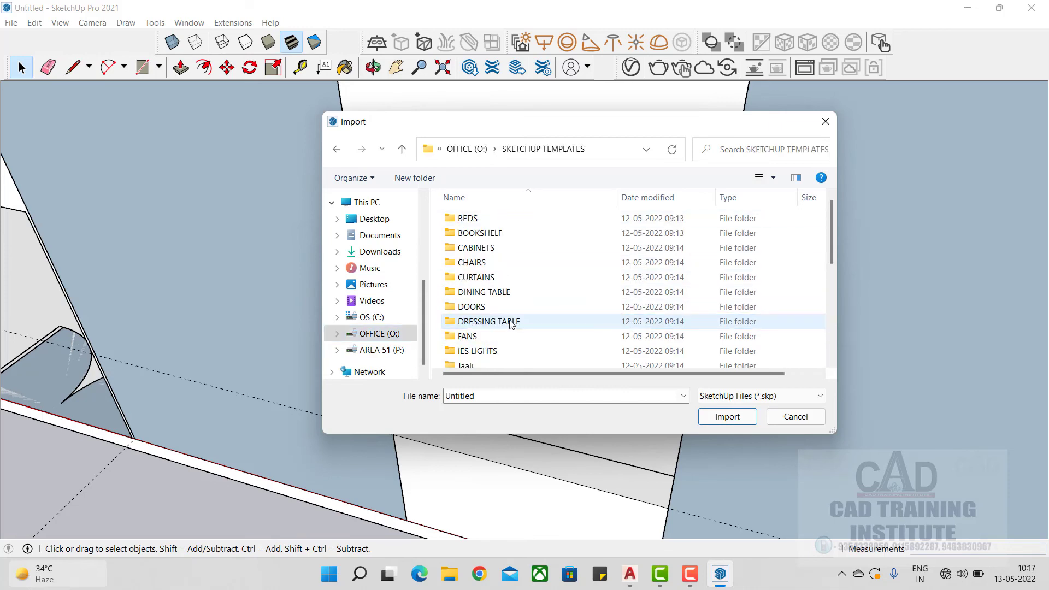
Browse the models in the BEDS folder as thumbnails and return to the SKETCHUP TEMPLATES folder
double_click(470, 219)
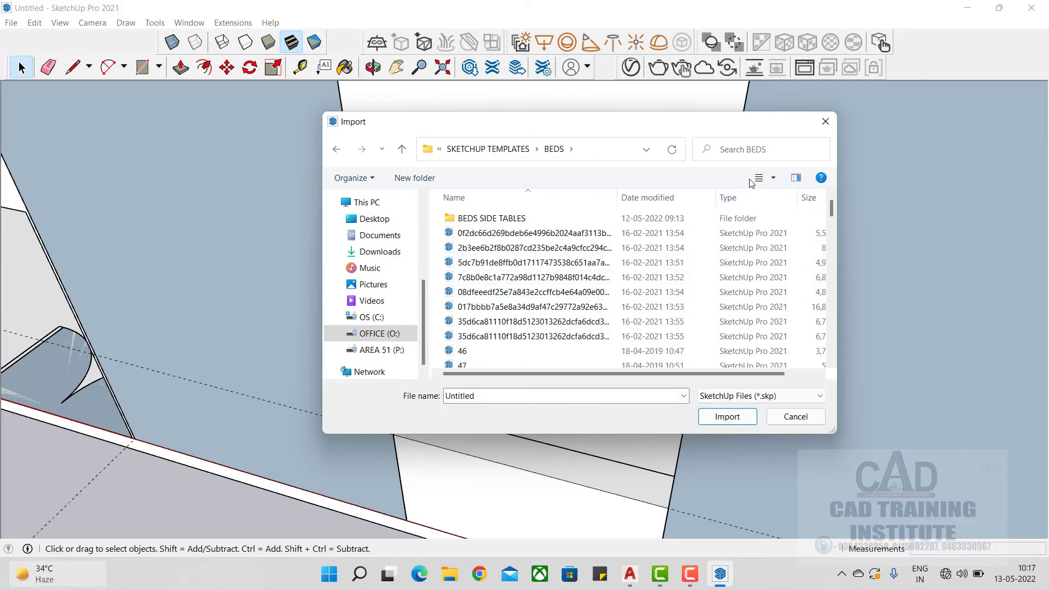
left_click(773, 179)
left_click(821, 110)
left_click_drag(835, 214, 827, 280)
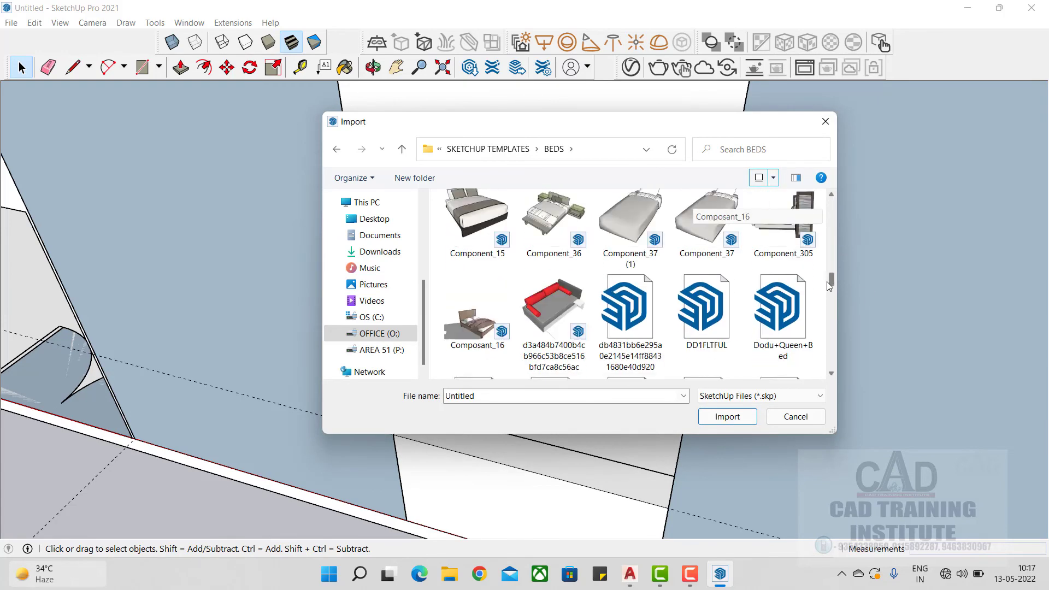
left_click(401, 150)
Open the WINDOWS folder, show its models as thumbnails, and enlarge and reposition the import dialog
scroll(492, 284, "down", 5)
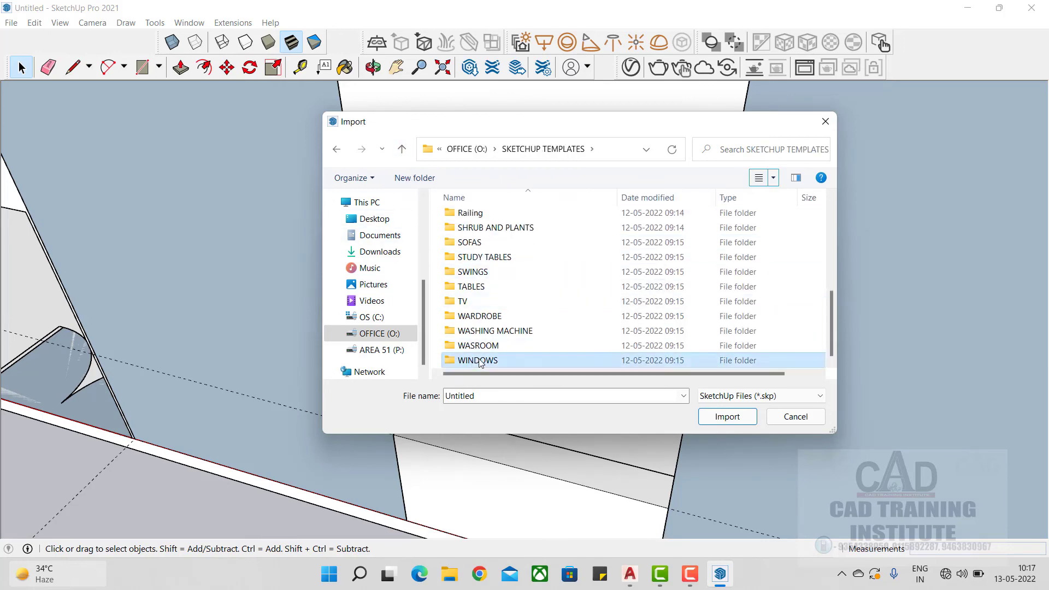
double_click(478, 360)
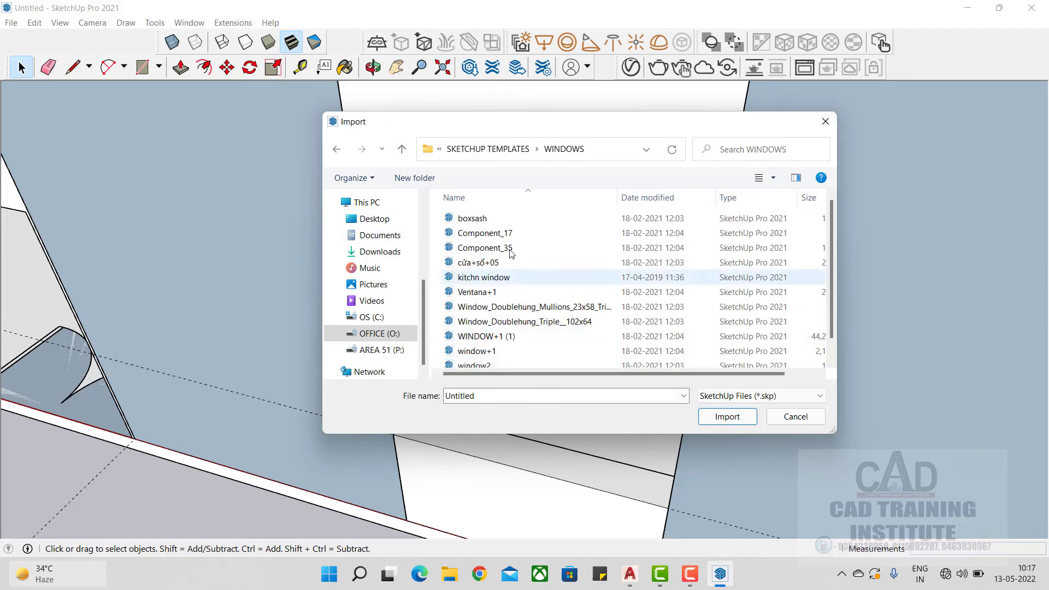
left_click(774, 180)
left_click(828, 90)
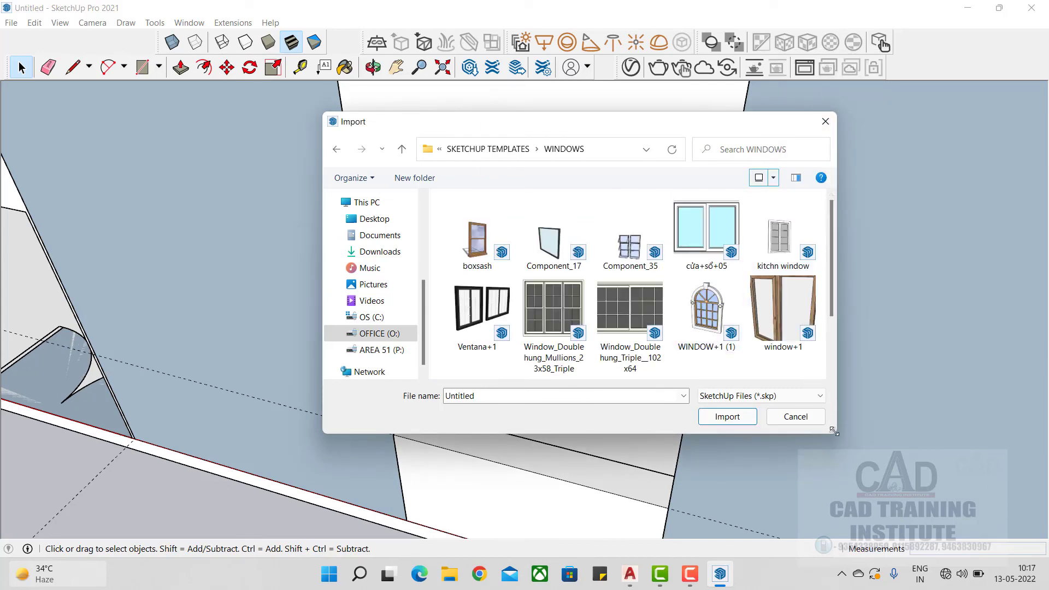
left_click_drag(834, 431, 929, 514)
left_click_drag(410, 129, 252, 111)
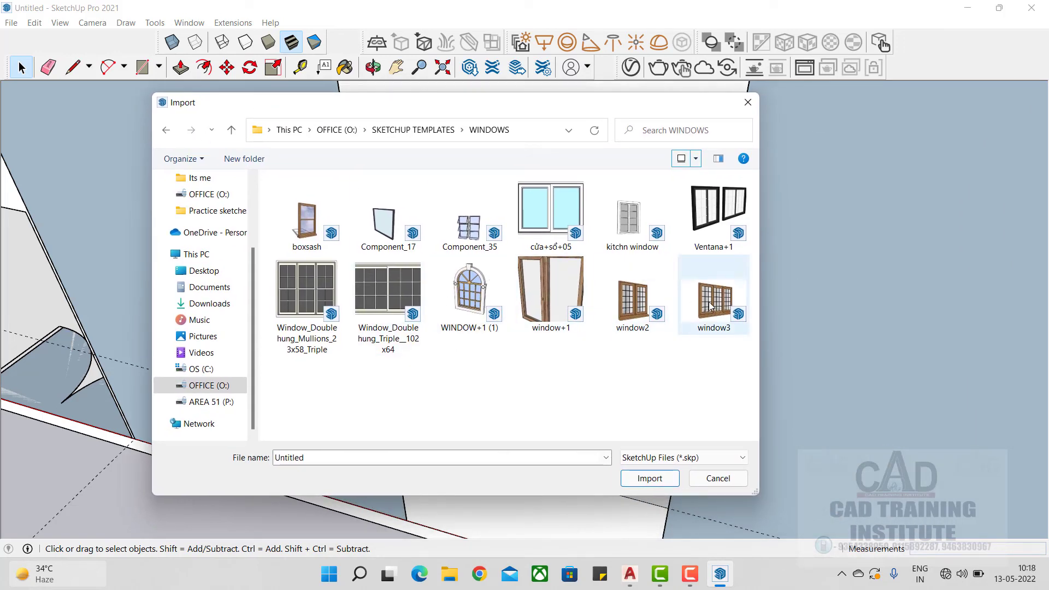
Import Window_Doublehung_Triple__102x64 and place it at the window opening's lower outer corner nearest the main entrance
left_click(388, 293)
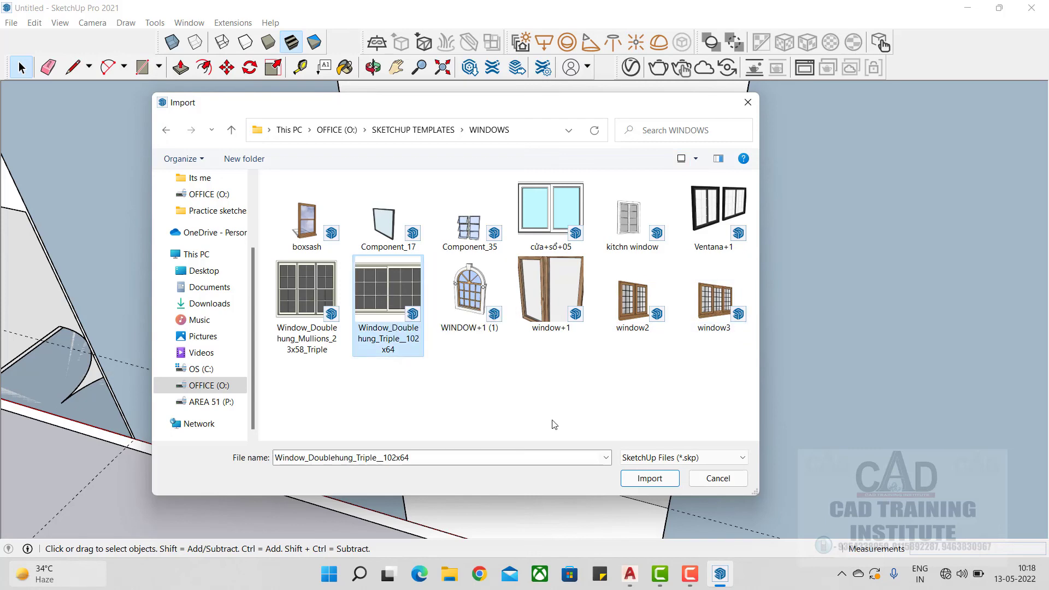
left_click(649, 479)
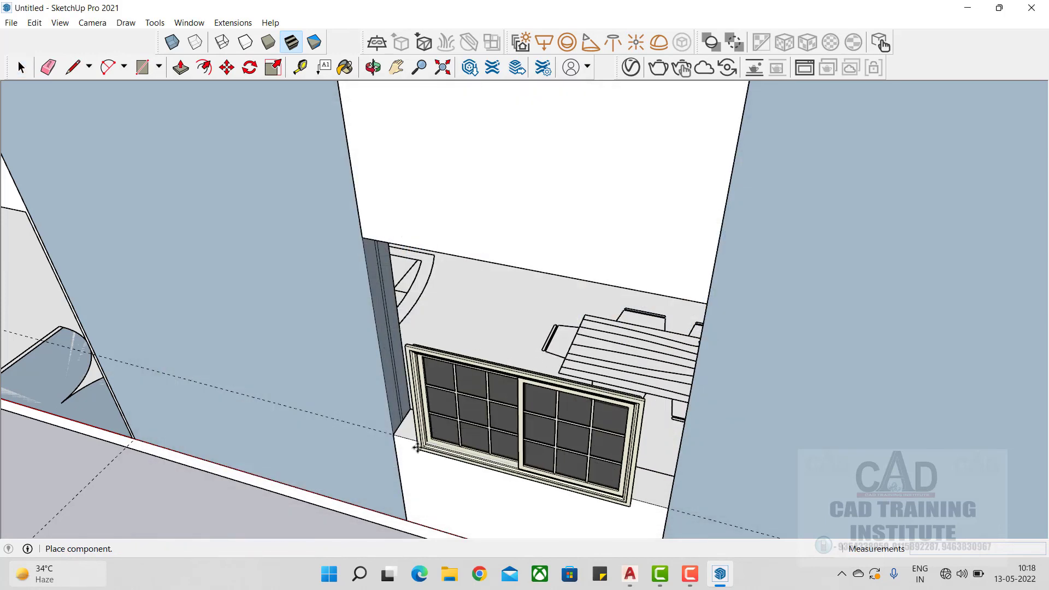
left_click(394, 431)
Scale the window's width by about 1.29 along the red axis to reach the far side of the opening
scroll(562, 421, "down", 5)
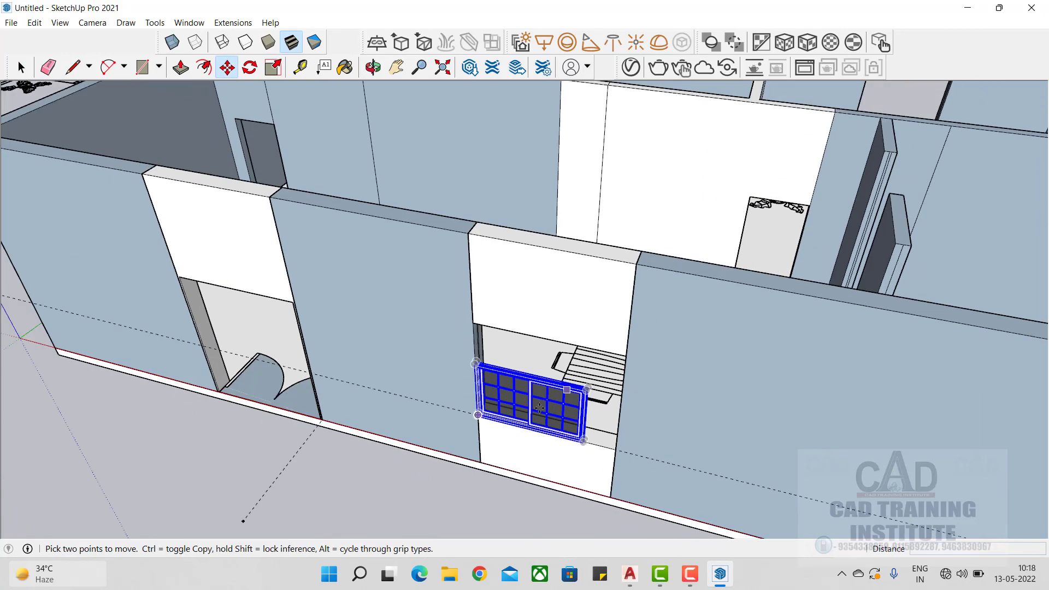
middle_click_drag(539, 407, 634, 297)
scroll(634, 298, "up", 4)
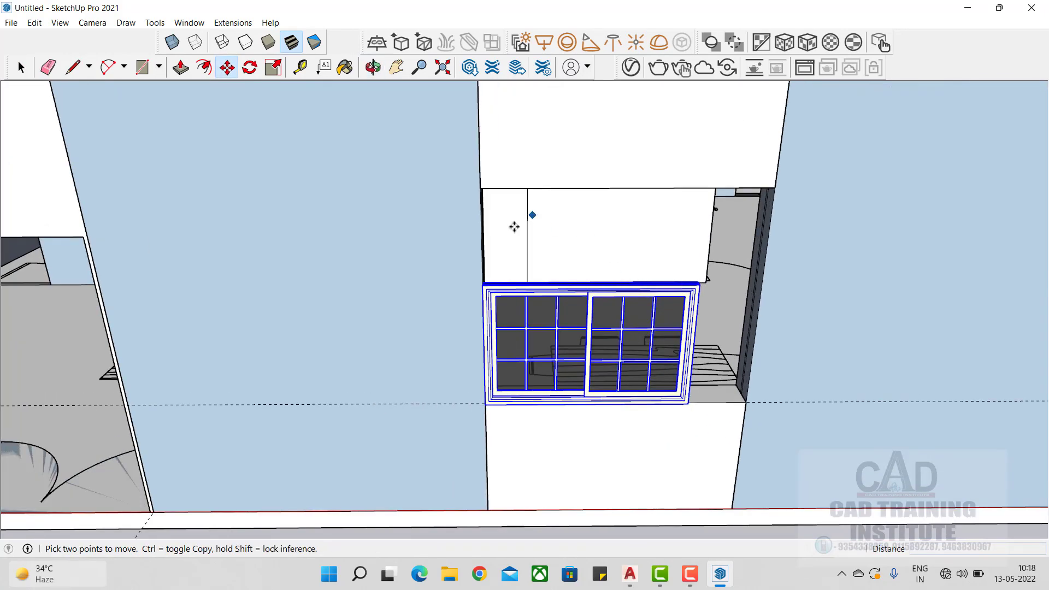
left_click(273, 67)
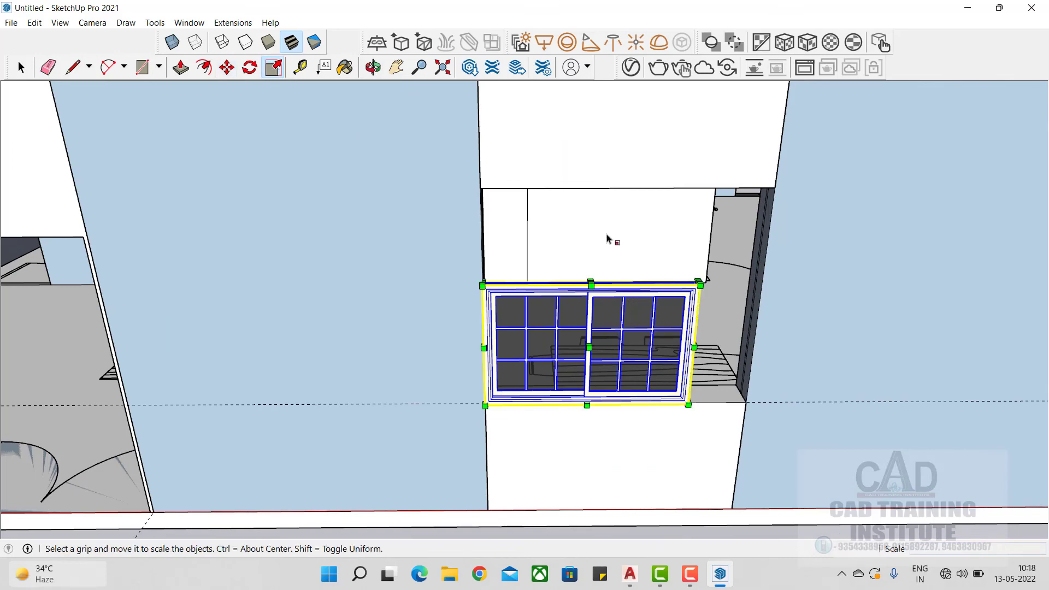
scroll(611, 238, "up", 8)
scroll(658, 261, "down", 6)
middle_click_drag(646, 335, 533, 354)
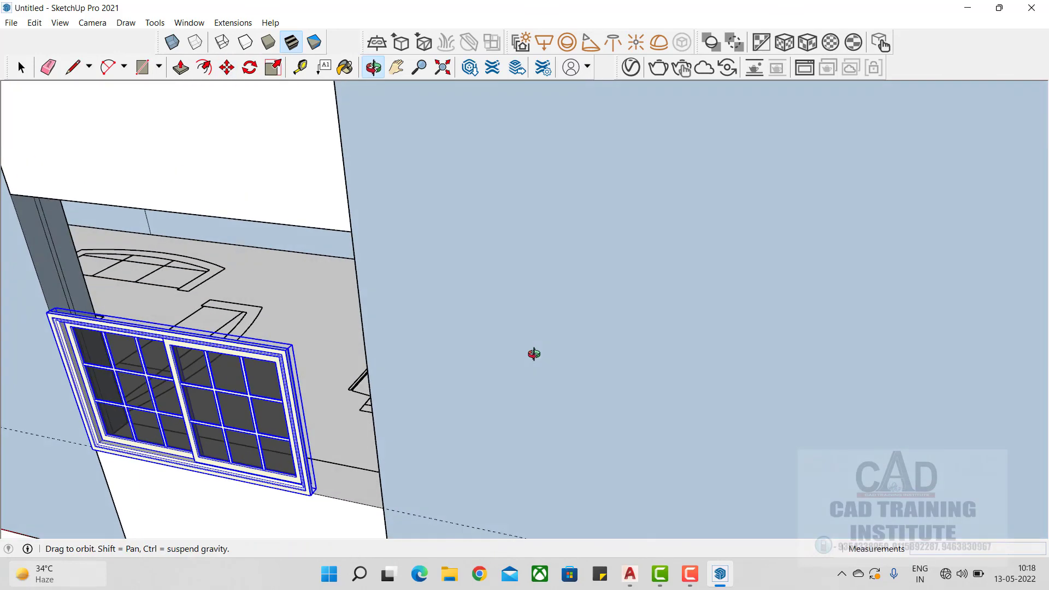
scroll(295, 421, "up", 5)
left_click_drag(288, 399, 440, 403)
scroll(622, 355, "down", 6)
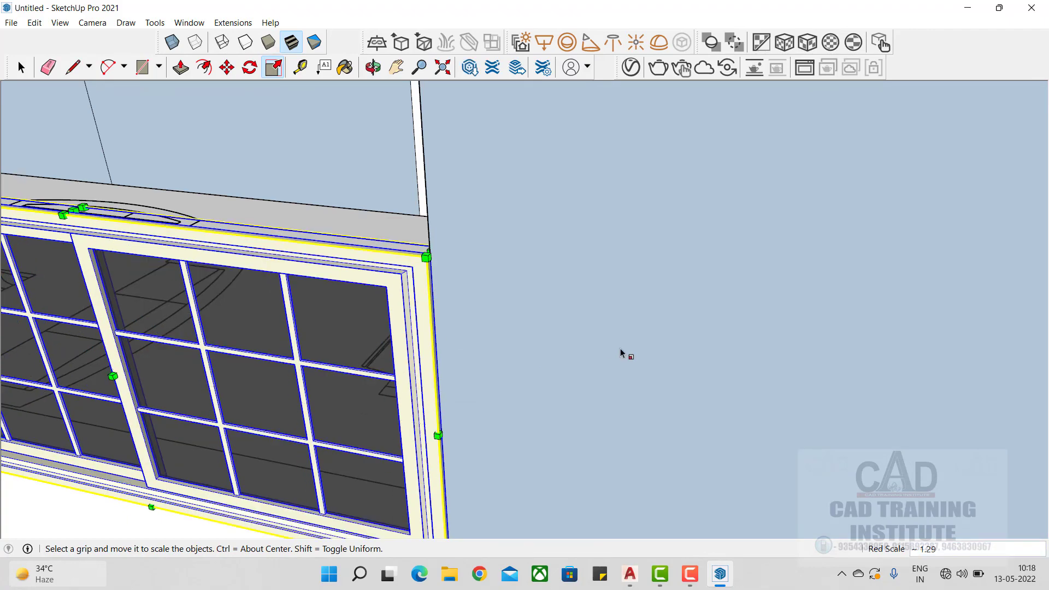
Scale the window's height by about 1.71 to the top of the opening and deselect it
scroll(243, 246, "up", 8)
scroll(298, 273, "down", 8)
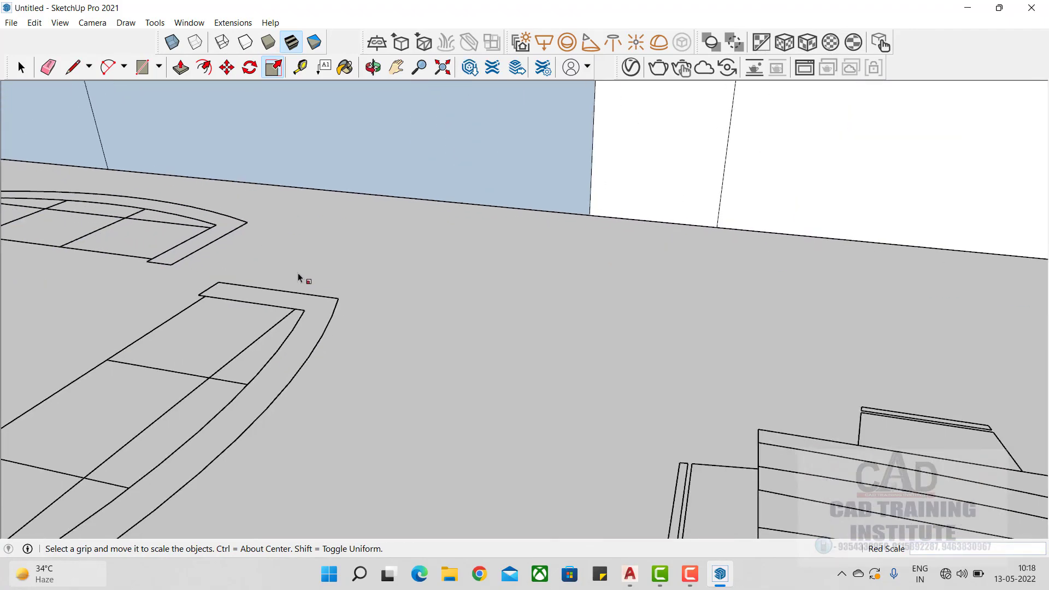
scroll(426, 273, "up", 8)
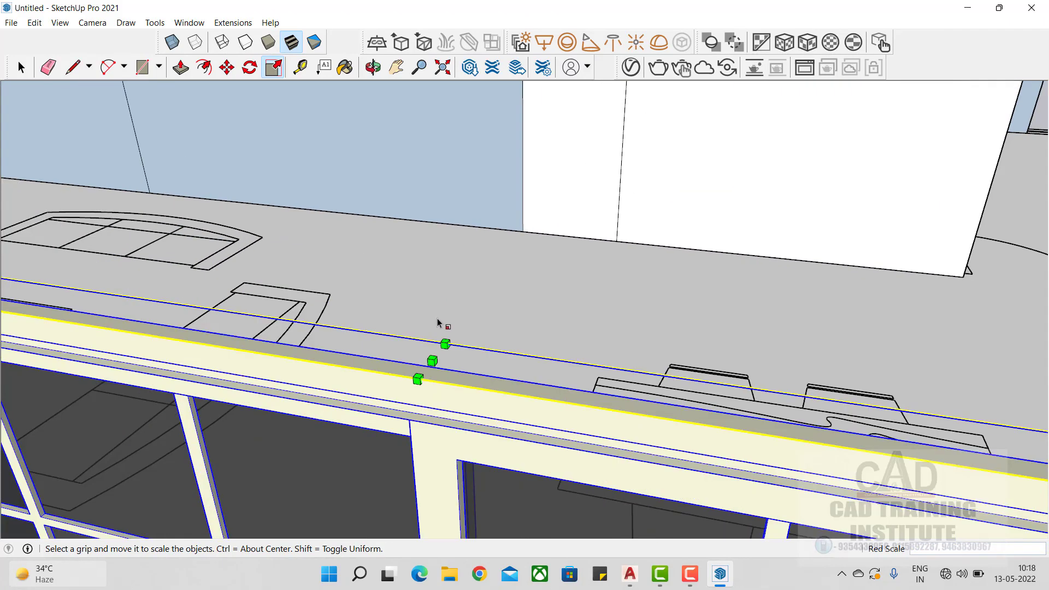
left_click(431, 358)
scroll(437, 300, "down", 6)
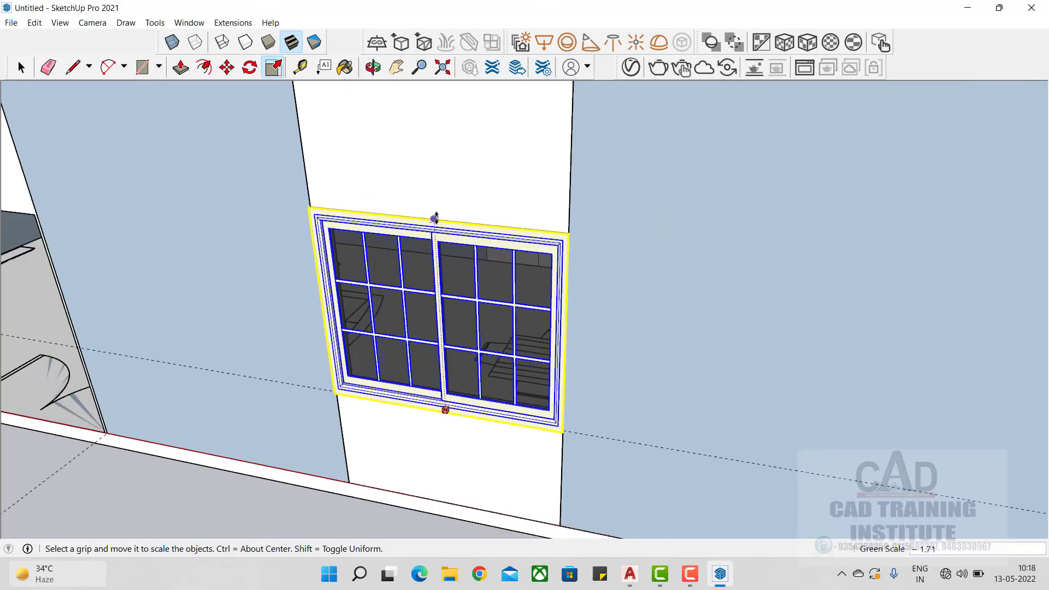
left_click(434, 218)
left_click(21, 68)
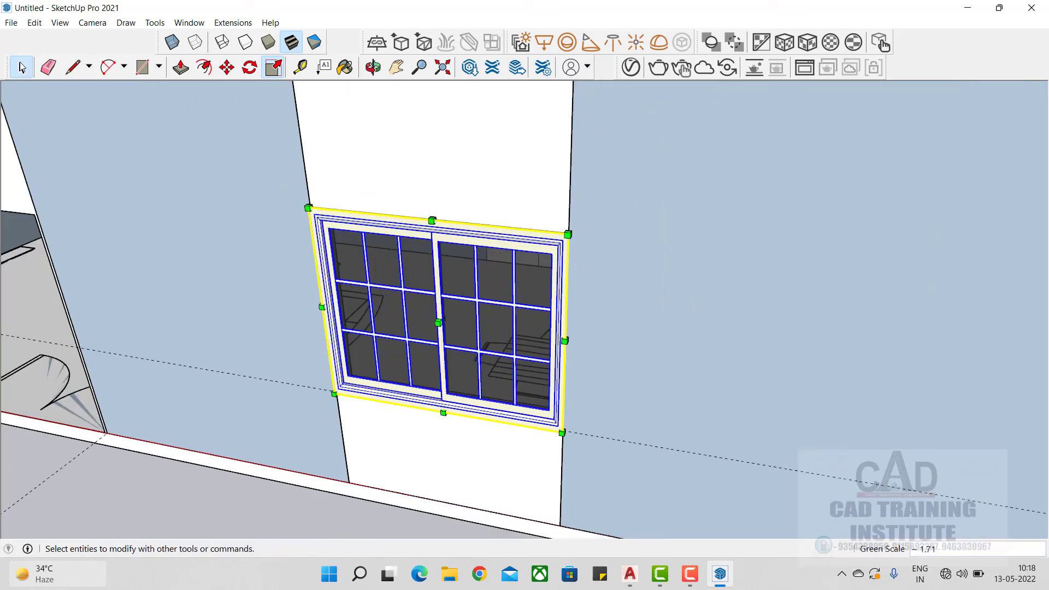
left_click(195, 495)
Inspect the fitted window from outside, then the walls and living area interior from several angles
middle_click_drag(195, 495, 456, 386)
scroll(480, 455, "down", 5)
scroll(456, 386, "down", 5)
middle_click_drag(417, 429, 556, 428)
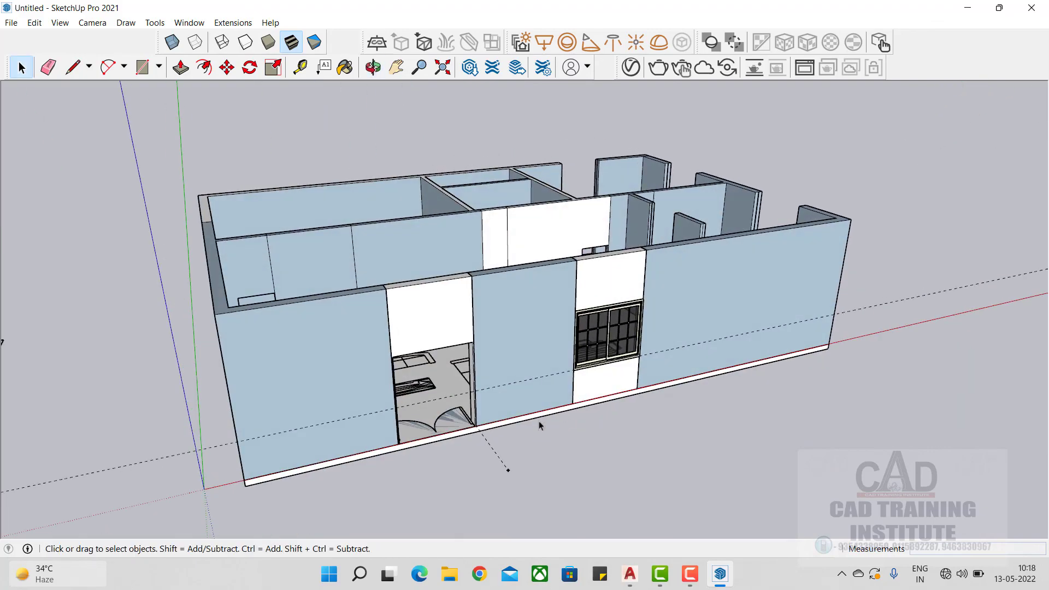
scroll(509, 366, "up", 3)
middle_click_drag(501, 339, 596, 291)
scroll(676, 332, "down", 5)
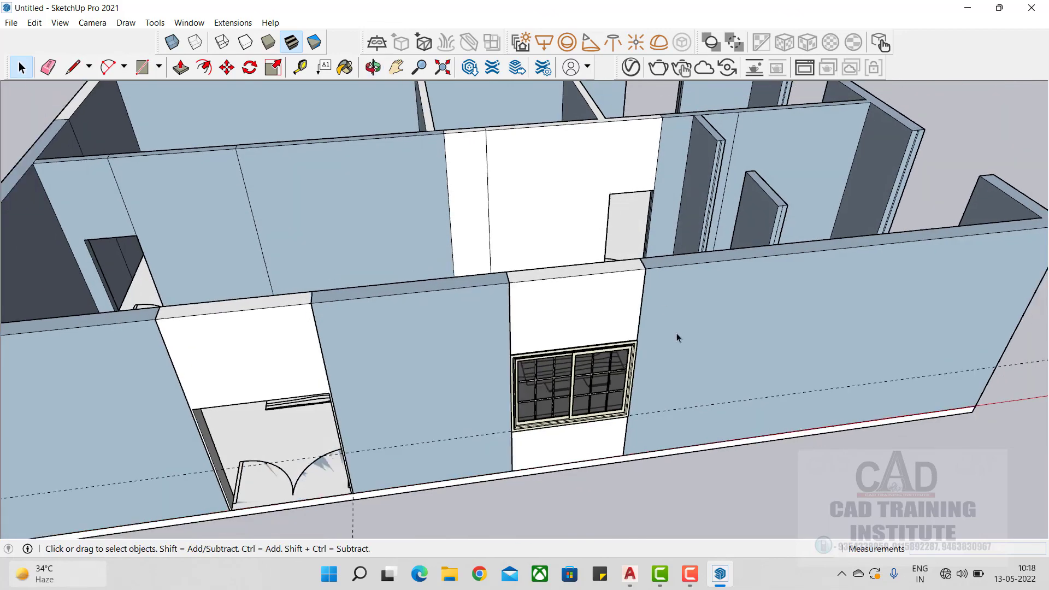
middle_click_drag(578, 410, 523, 264)
scroll(524, 264, "up", 3)
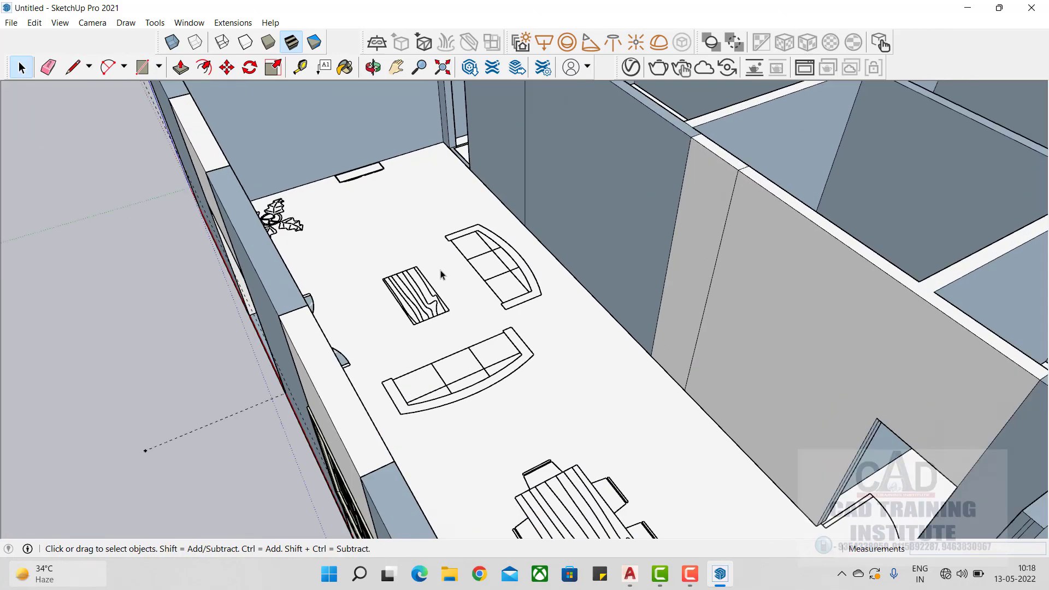
scroll(523, 264, "down", 3)
middle_click_drag(454, 306, 524, 286)
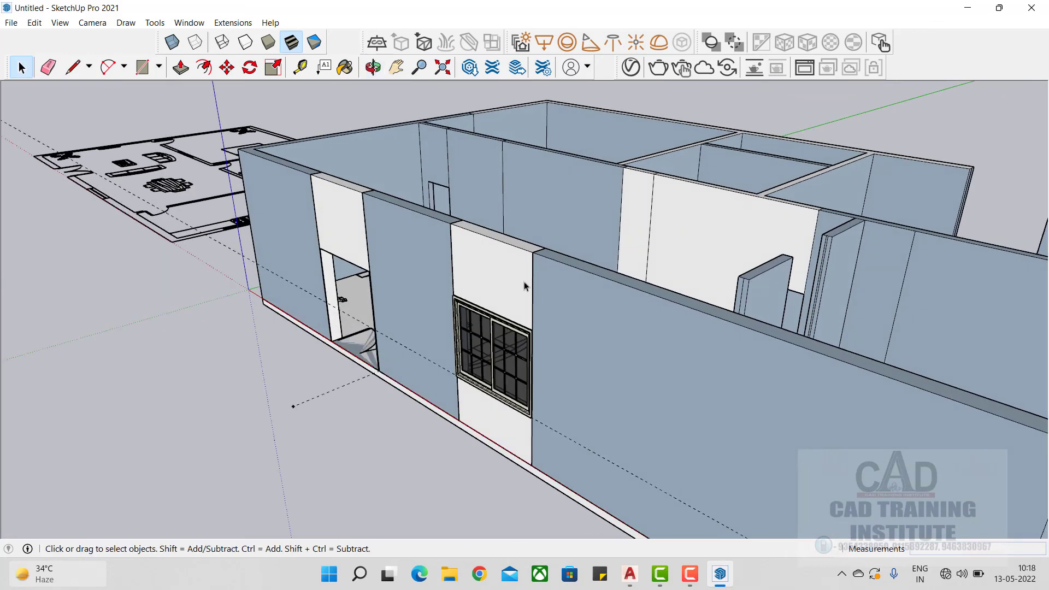